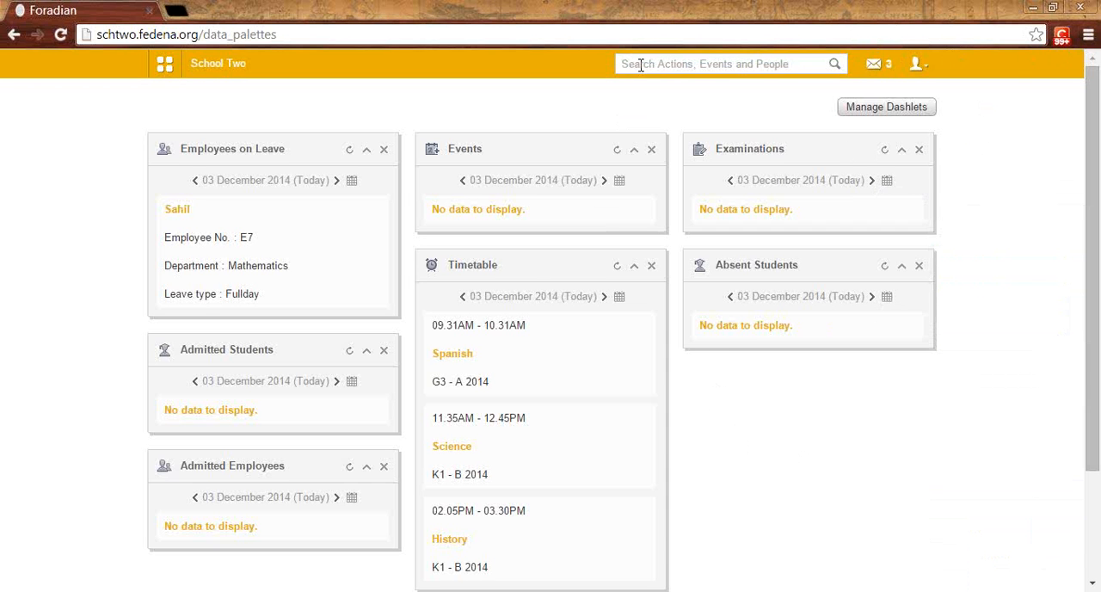
Step: Search the students by the first name of the student being removed and open the matching profile
type("masie")
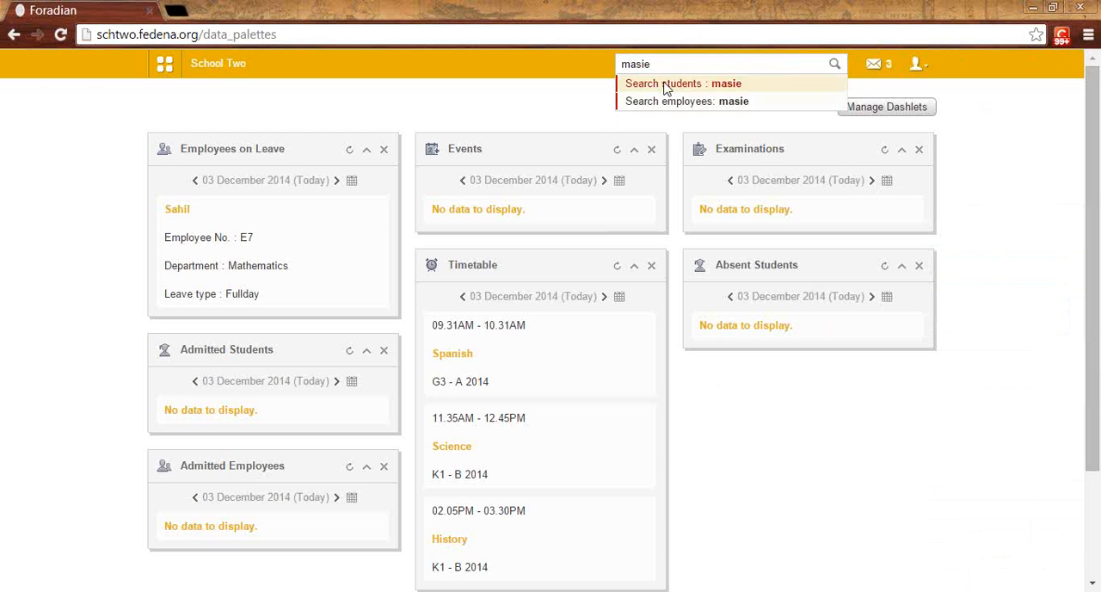
left_click(663, 83)
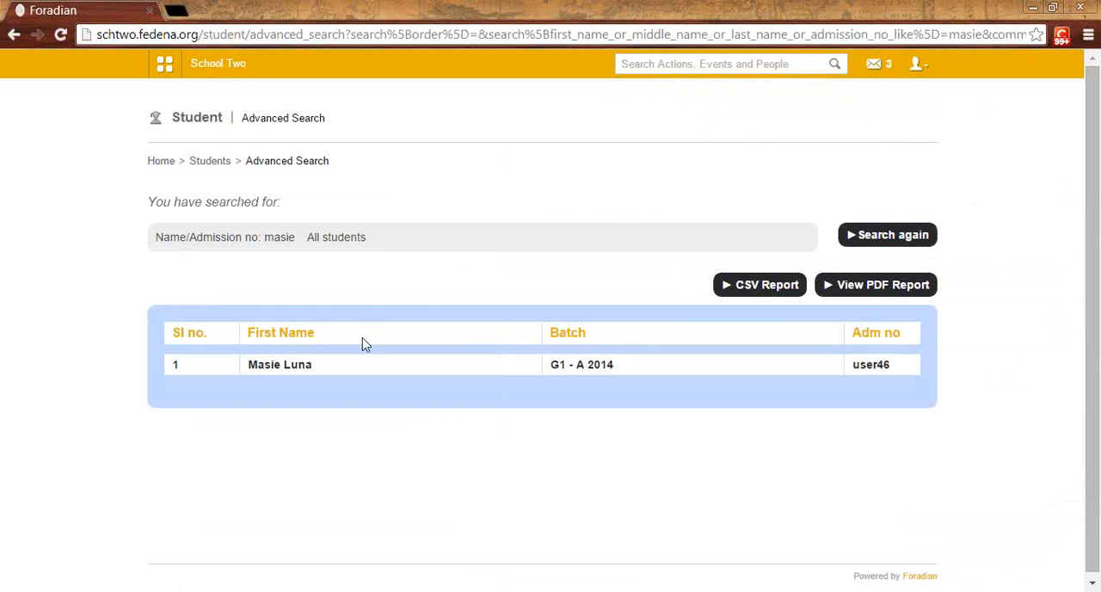
left_click(275, 369)
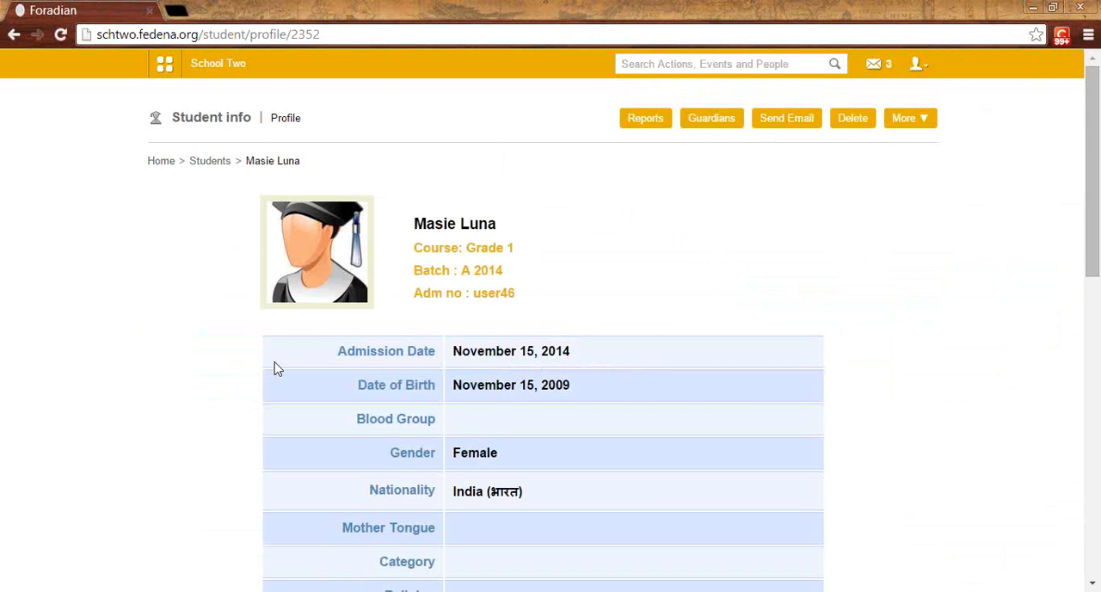
Step: Completely remove the student's records, forcing the deletion despite existing dependencies, and view the scheduled job
left_click(854, 119)
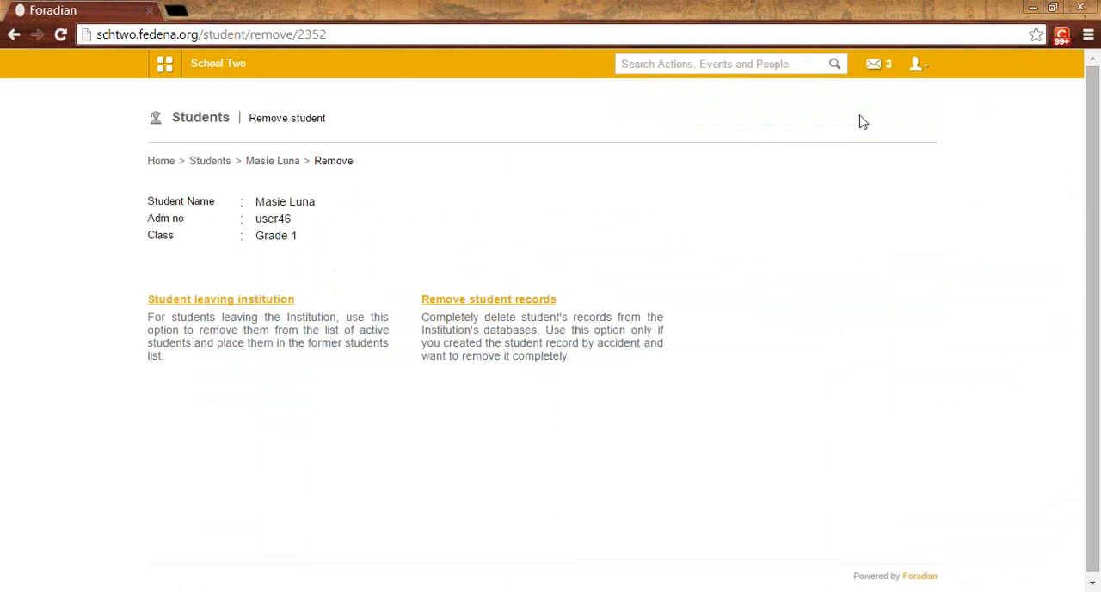
left_click(465, 307)
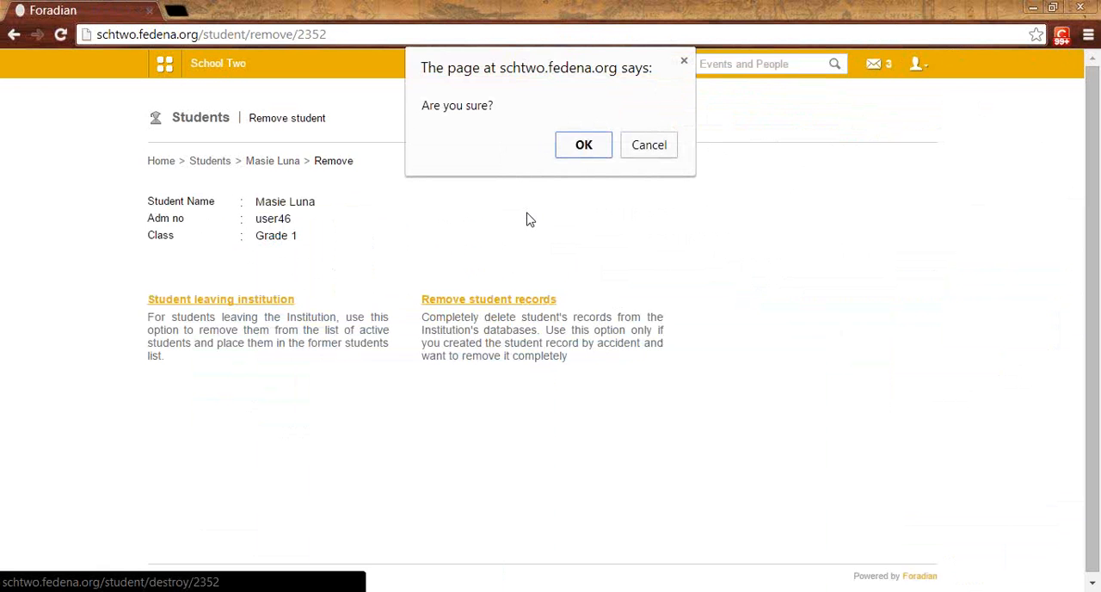
left_click(583, 148)
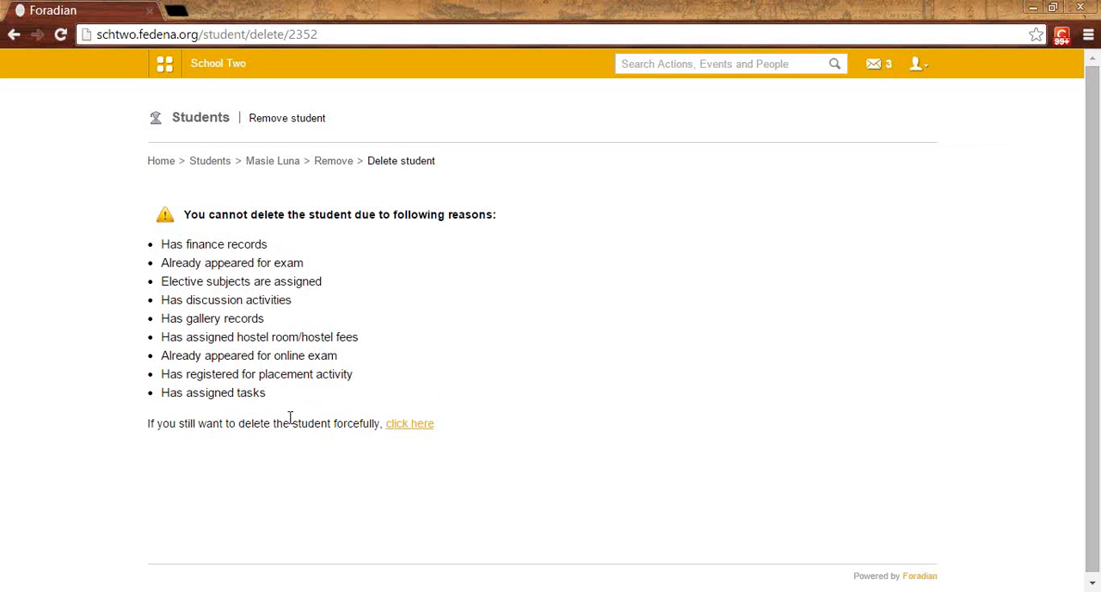
left_click(419, 430)
left_click(584, 146)
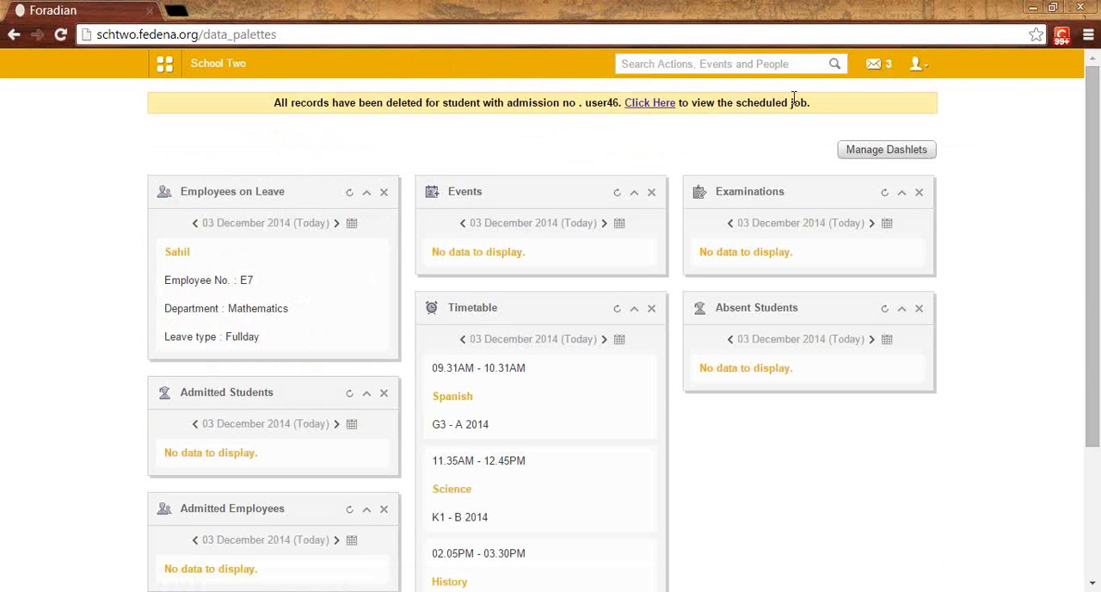
left_click(636, 104)
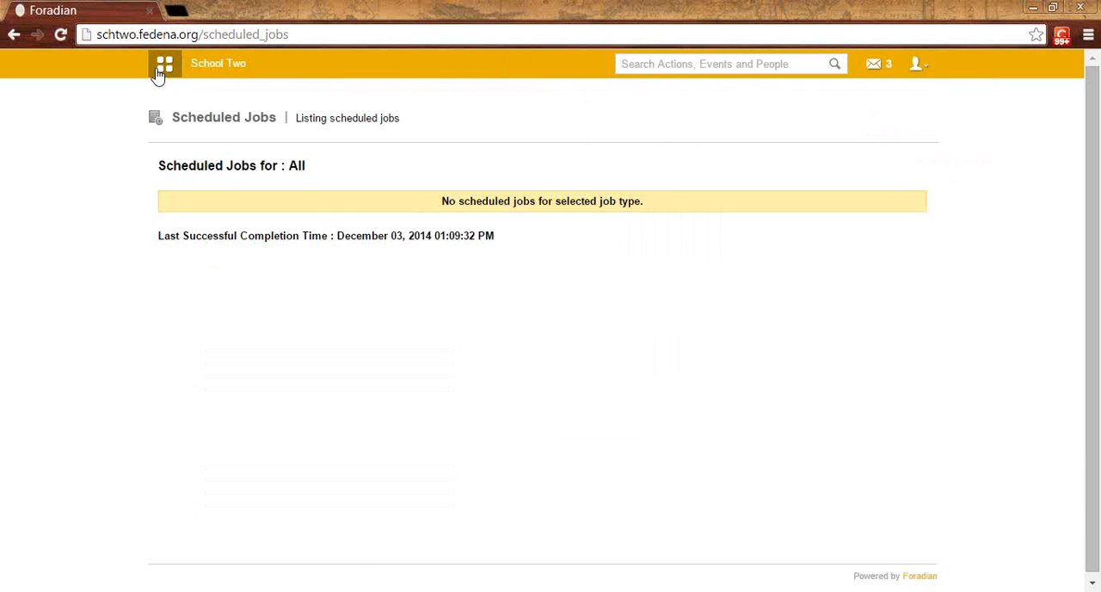
Step: Open the Batch wise Report of the Students Fees Head Wise Report in the Finance module's fees section
left_click(162, 65)
left_click(526, 110)
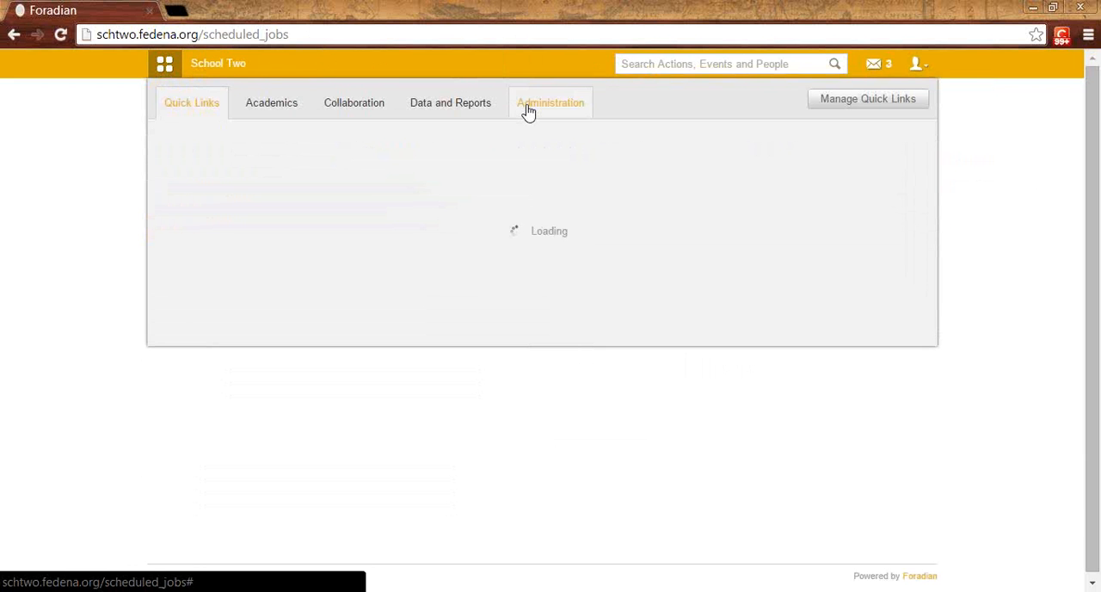
left_click(229, 162)
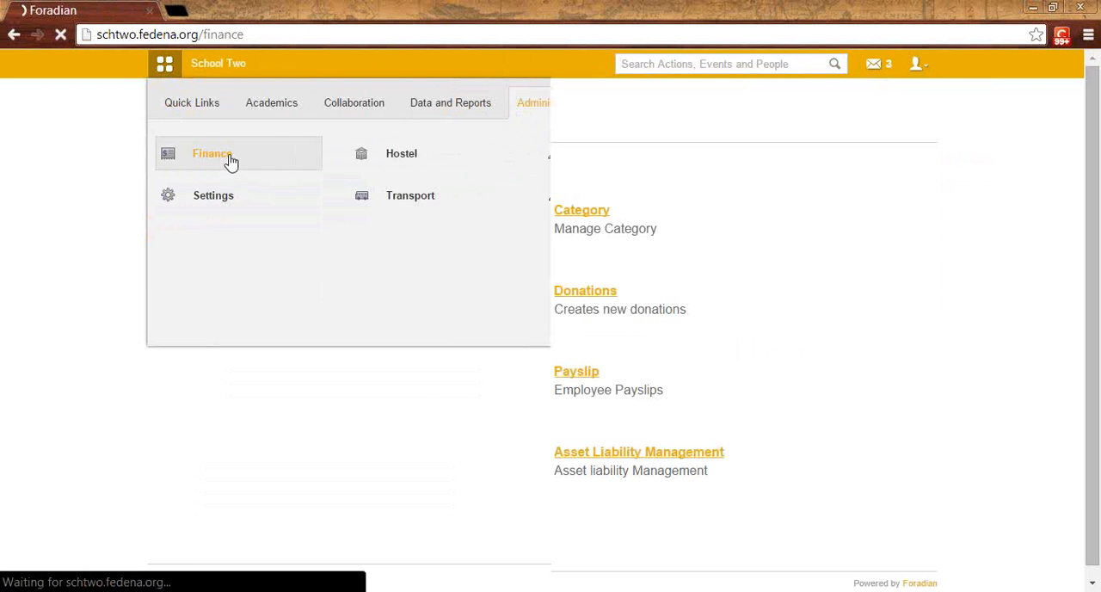
left_click(290, 217)
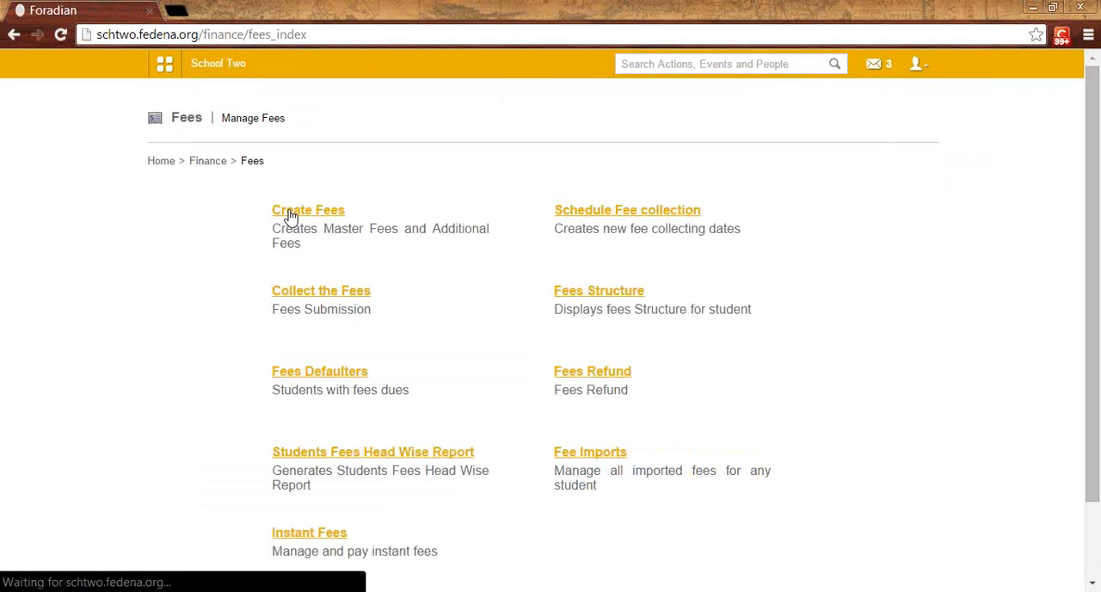
scroll(368, 465, "down", 1)
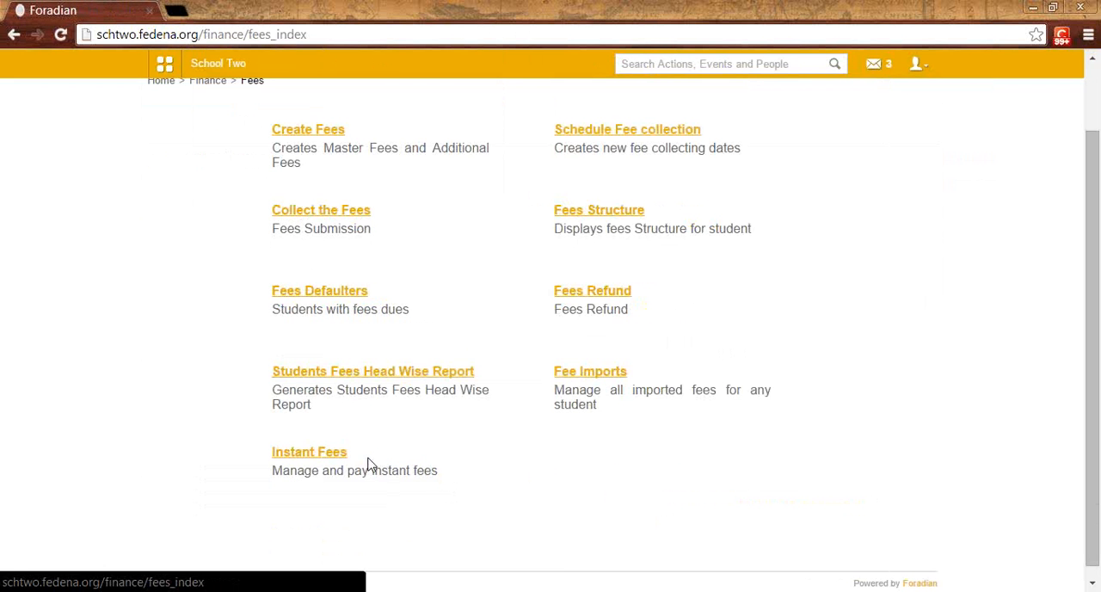
left_click(372, 376)
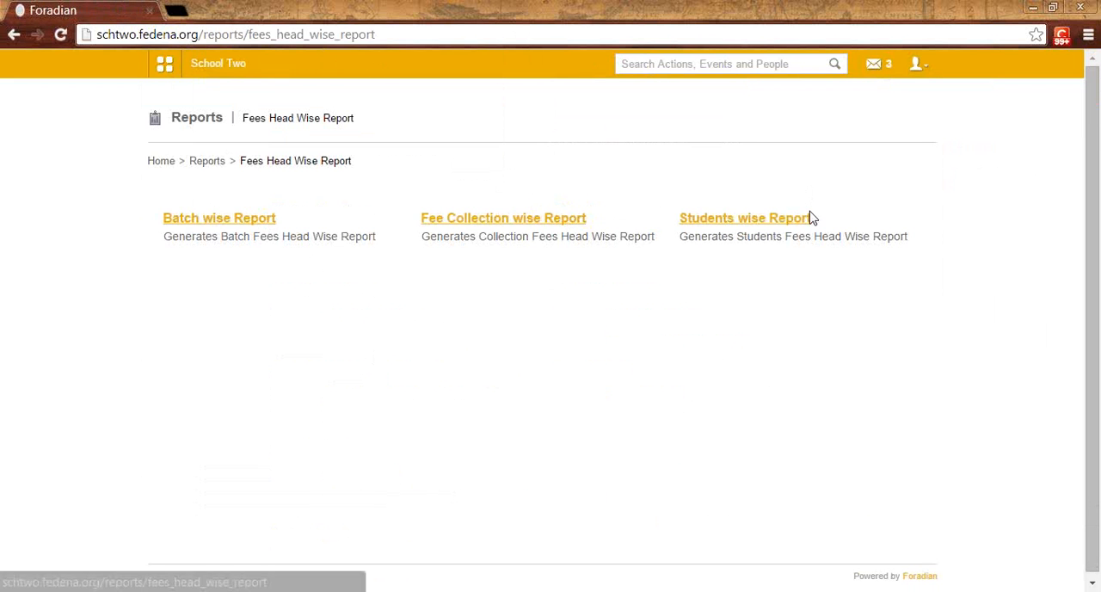
left_click(209, 222)
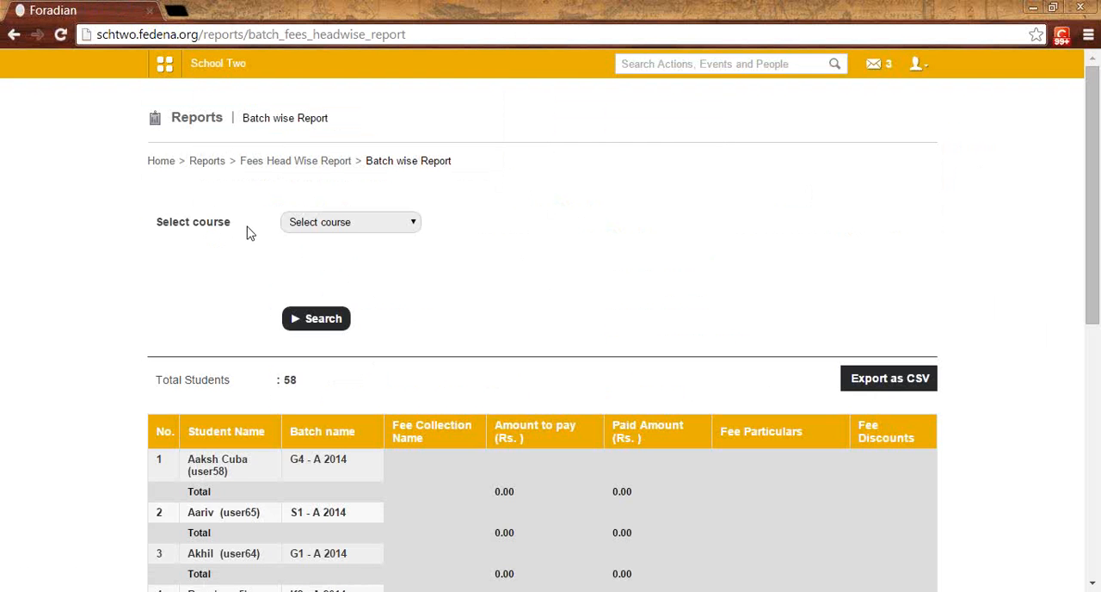
Step: Generate the batch-wise fees report for the course Kindergarten 1 with batch K1 - B 2014 selected
left_click(316, 226)
left_click(318, 317)
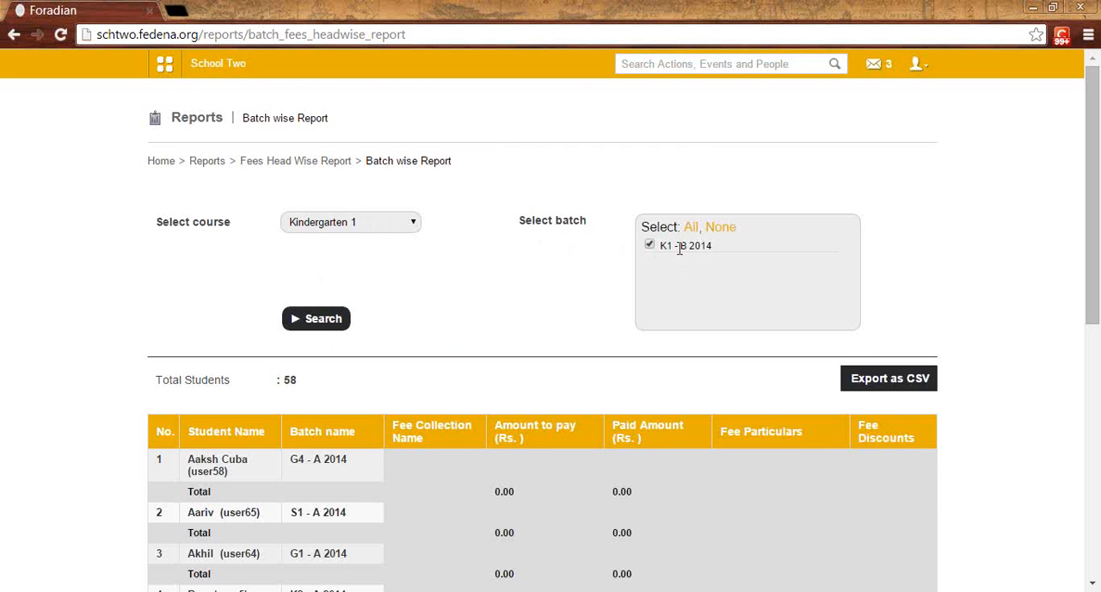
left_click(324, 319)
Step: Examine each student's amount to pay, paid amount, fee particulars and discounts in the K1 - B 2014 report
scroll(346, 318, "down", 3)
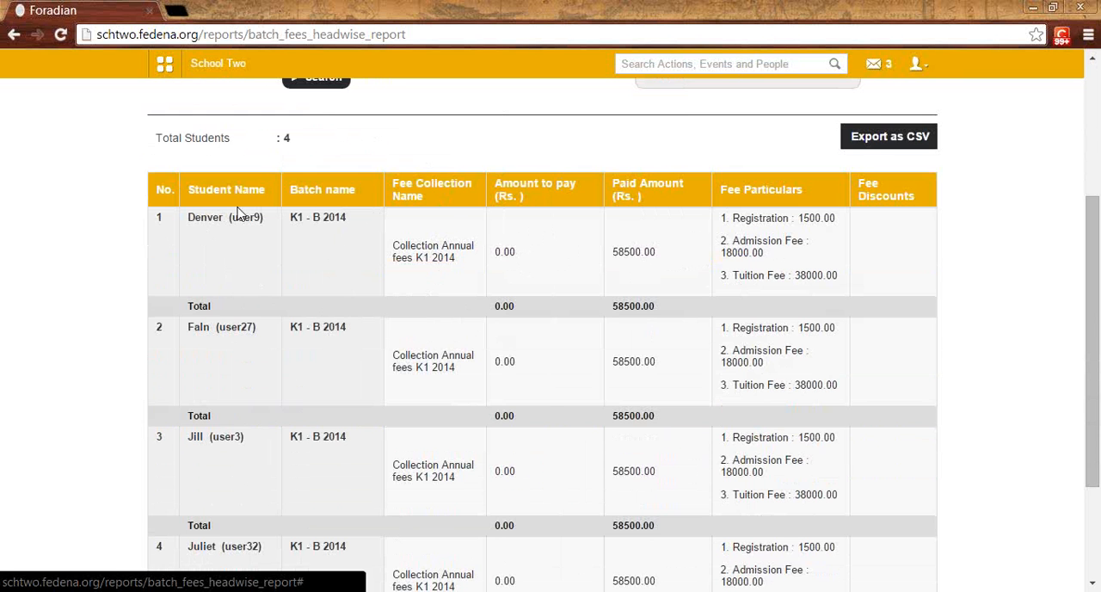
scroll(422, 345, "down", 2)
scroll(817, 310, "up", 2)
scroll(889, 249, "down", 3)
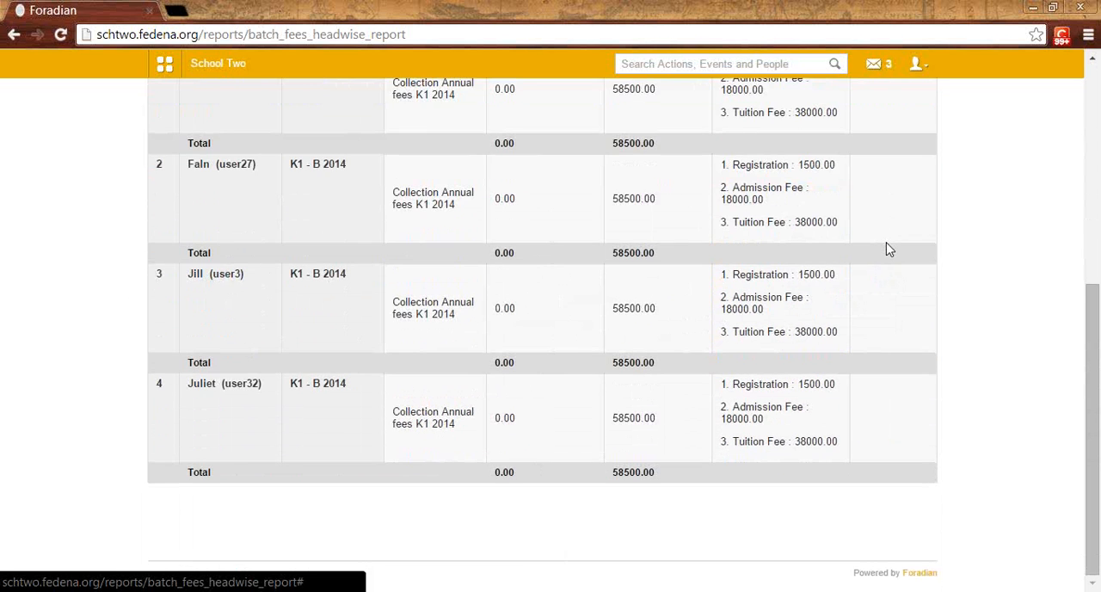
scroll(890, 249, "up", 3)
scroll(889, 250, "up", 1)
scroll(889, 250, "down", 2)
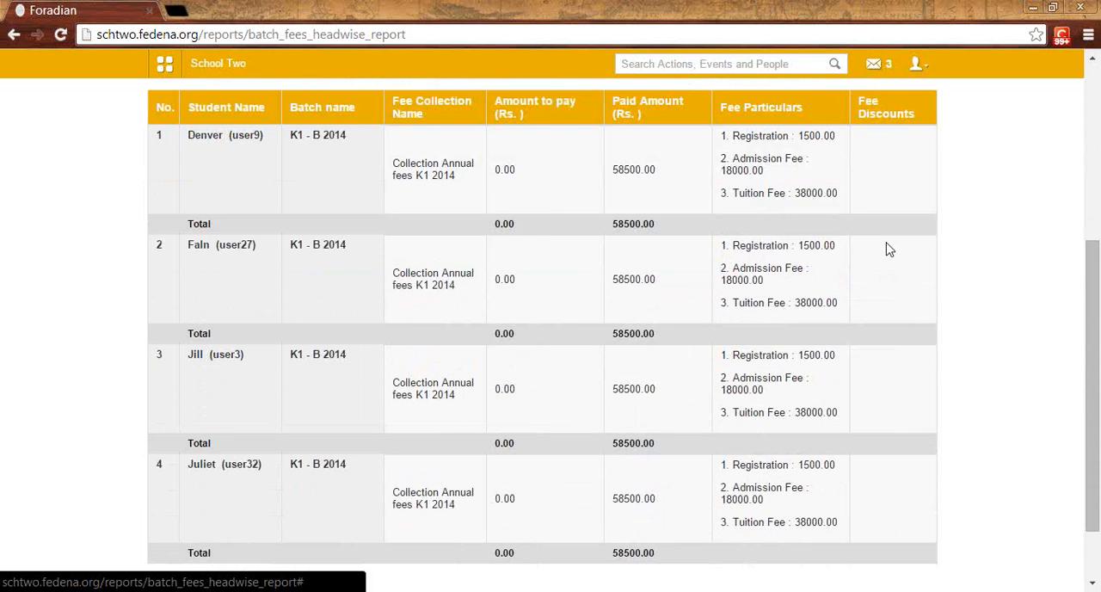
scroll(890, 250, "up", 1)
scroll(889, 250, "up", 3)
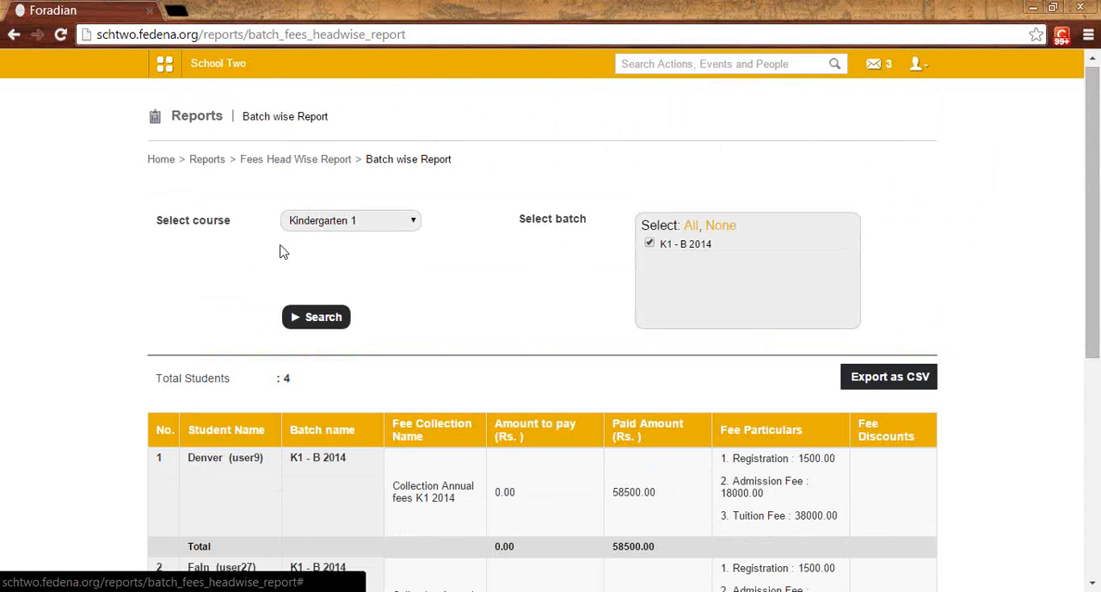
Step: Generate the Fee Collection wise Report for batch G1 - A 2014 with the collection Fee Collection G1 A 2014 - 2014-11-07
left_click(303, 162)
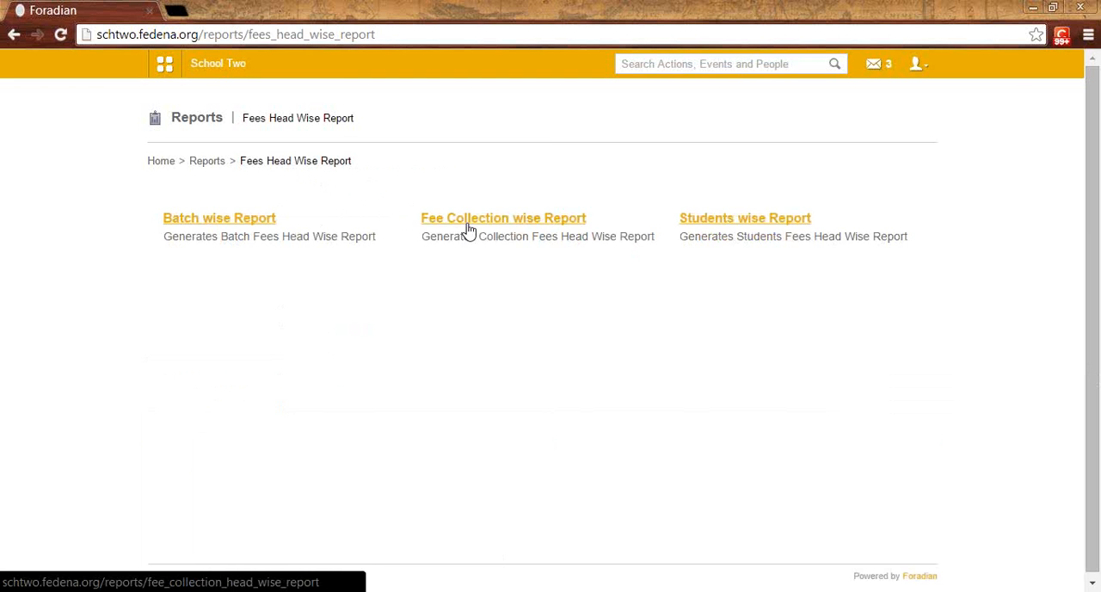
left_click(469, 226)
left_click(403, 214)
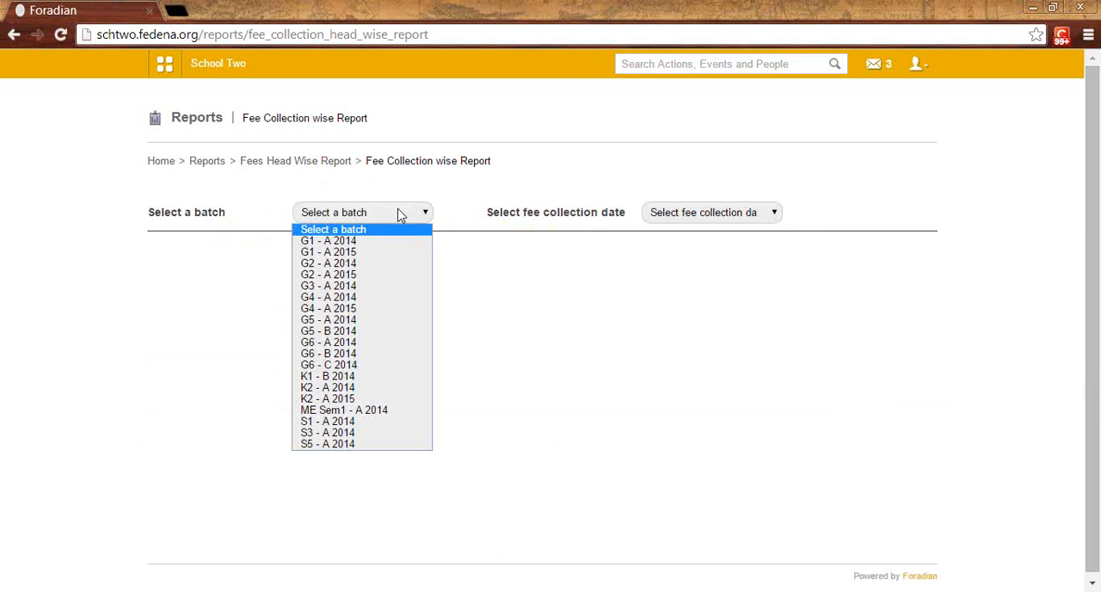
left_click(404, 240)
left_click(656, 221)
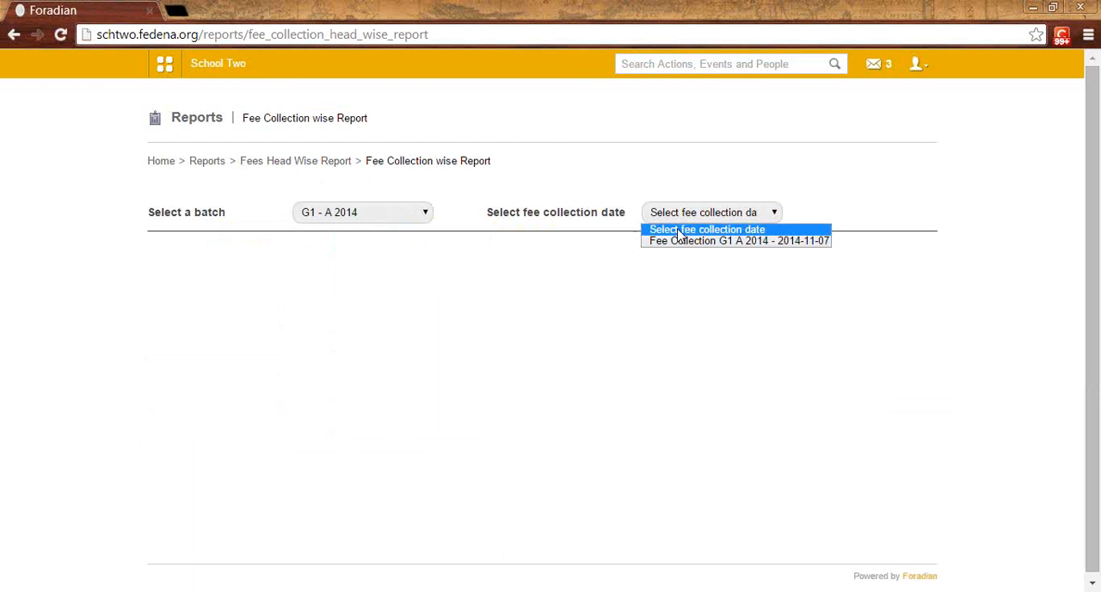
left_click(682, 243)
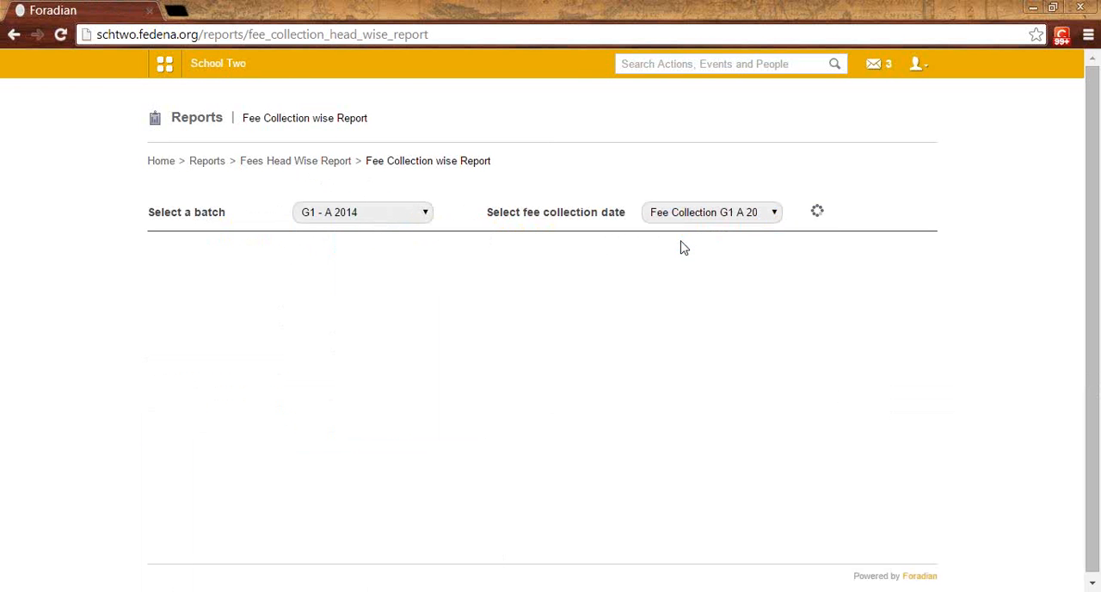
Step: Examine the students' payable and paid amounts, fee particulars and discounts in the G1 - A 2014 fee collection report
scroll(681, 247, "down", 3)
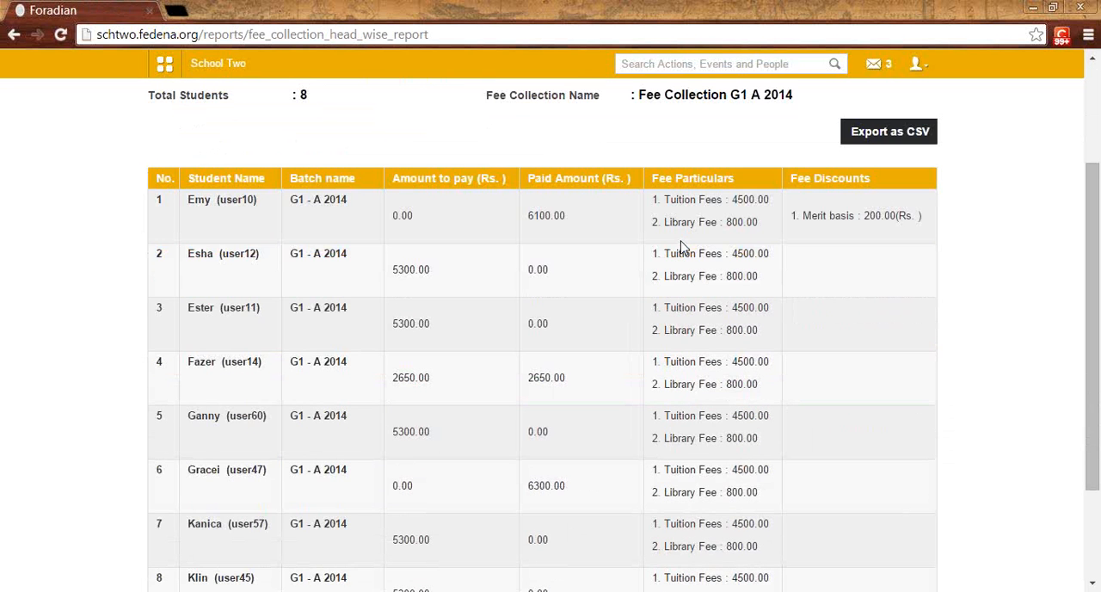
scroll(683, 248, "down", 1)
scroll(685, 248, "up", 1)
scroll(685, 247, "up", 1)
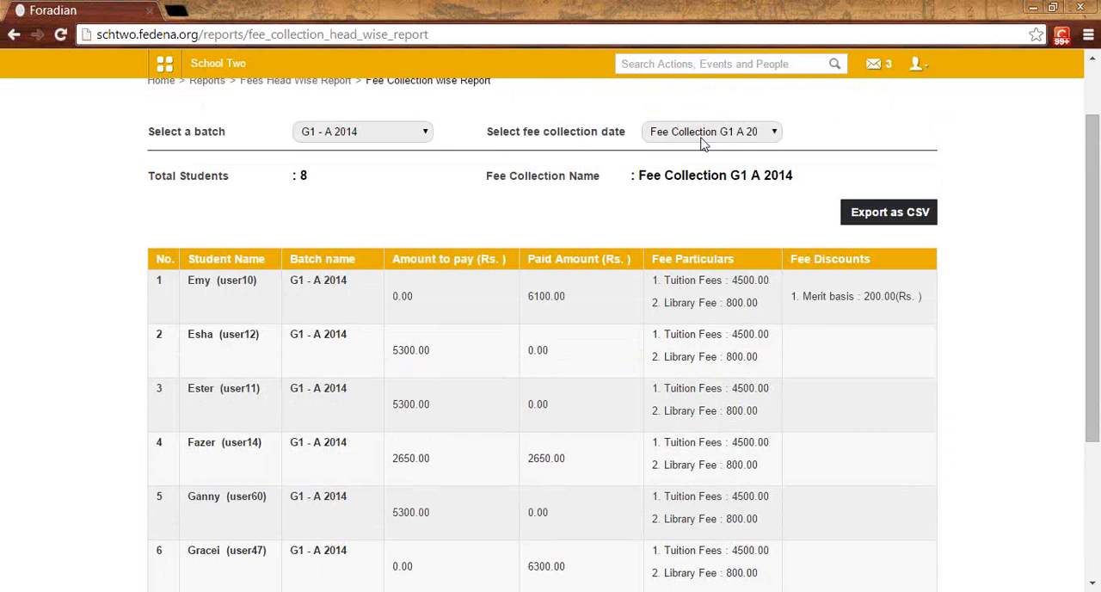
scroll(703, 142, "up", 1)
scroll(697, 155, "down", 1)
left_click(701, 138)
left_click(701, 141)
scroll(691, 224, "down", 1)
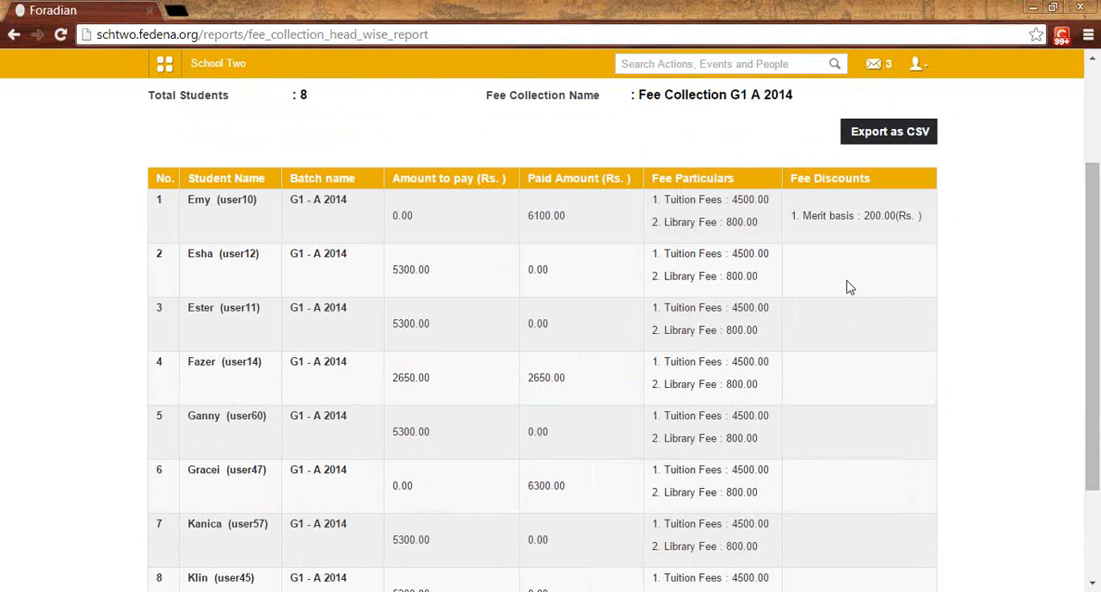
scroll(847, 286, "up", 2)
Step: Find a student by first name in the Students wise Report and view that student's fees head wise report
left_click(295, 163)
left_click(717, 218)
left_click(291, 217)
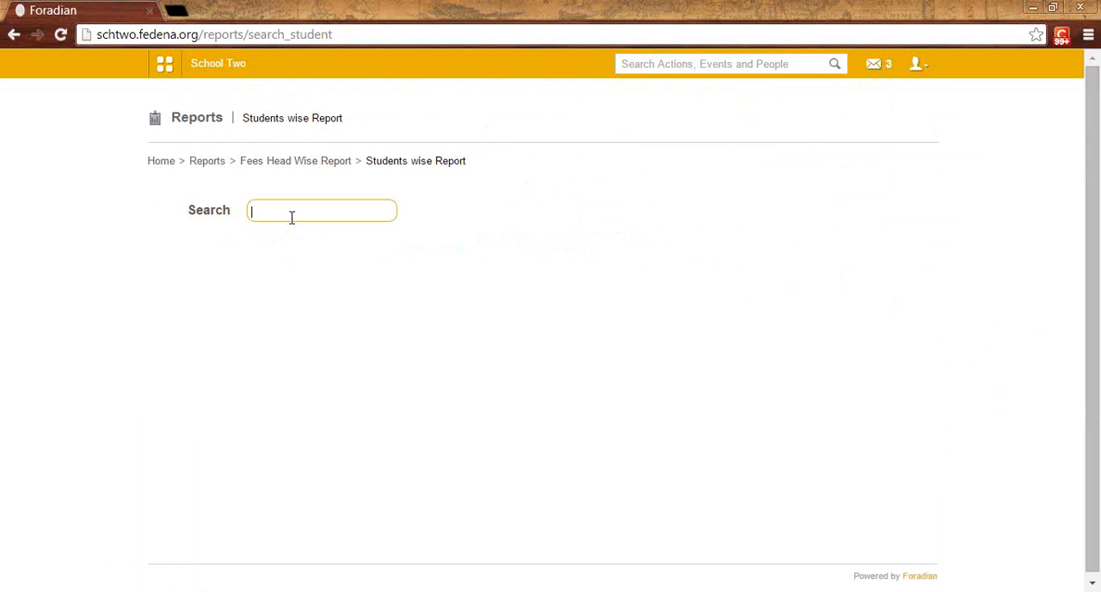
type("holly")
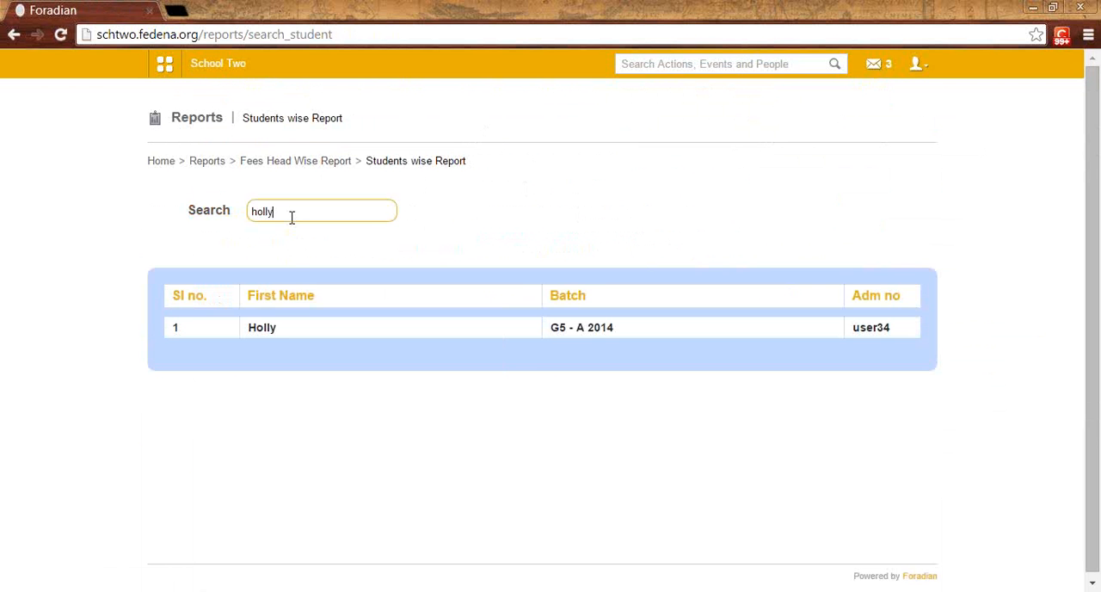
left_click(265, 334)
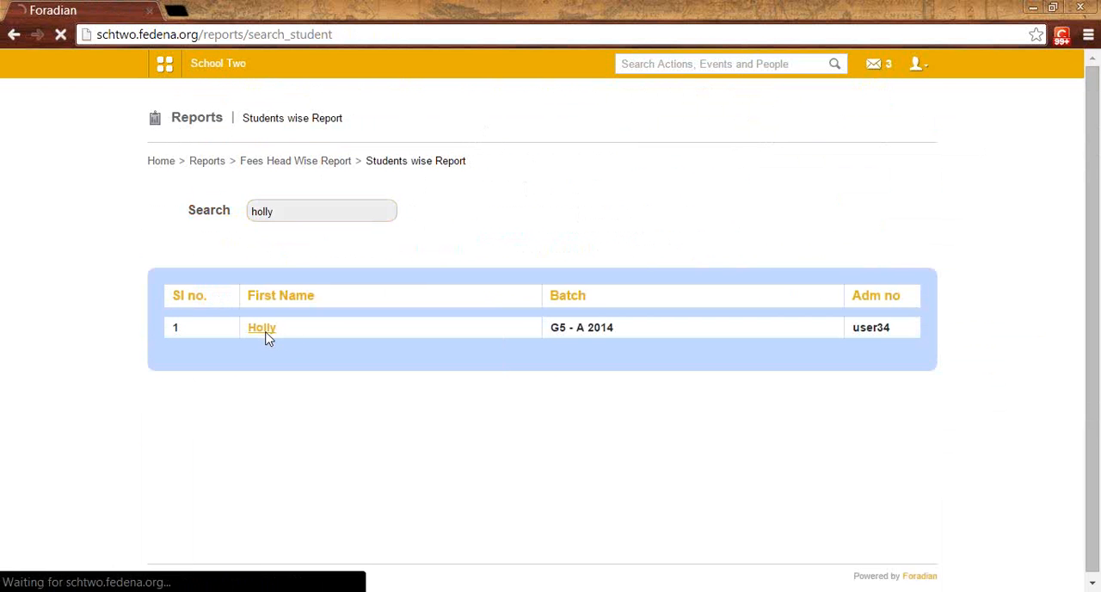
key("ctrl+plus")
key("ctrl+plus")
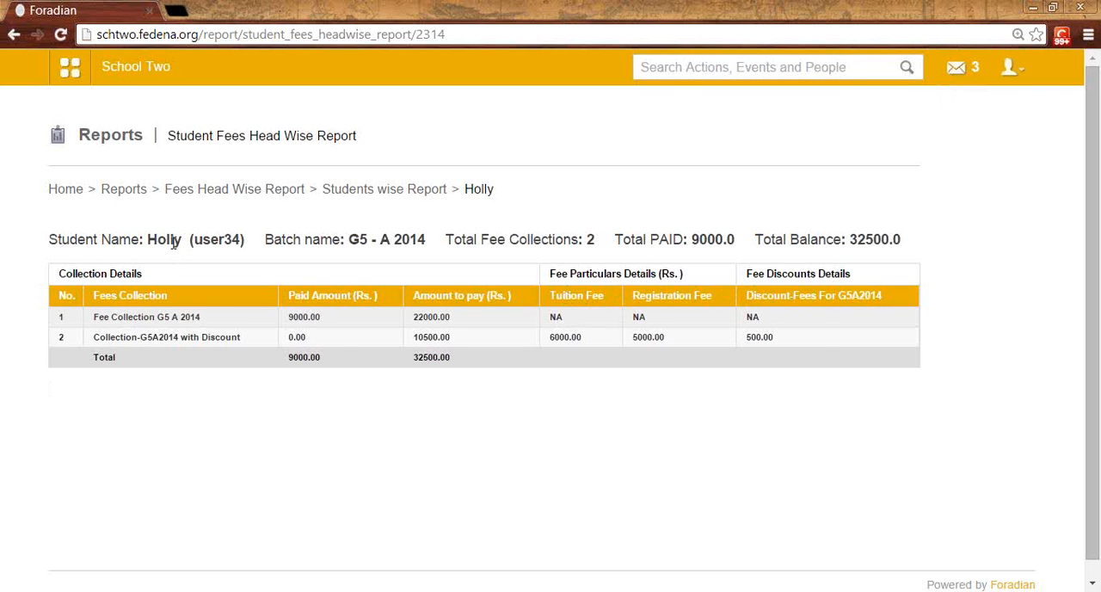
key("ctrl+minus")
key("ctrl+minus")
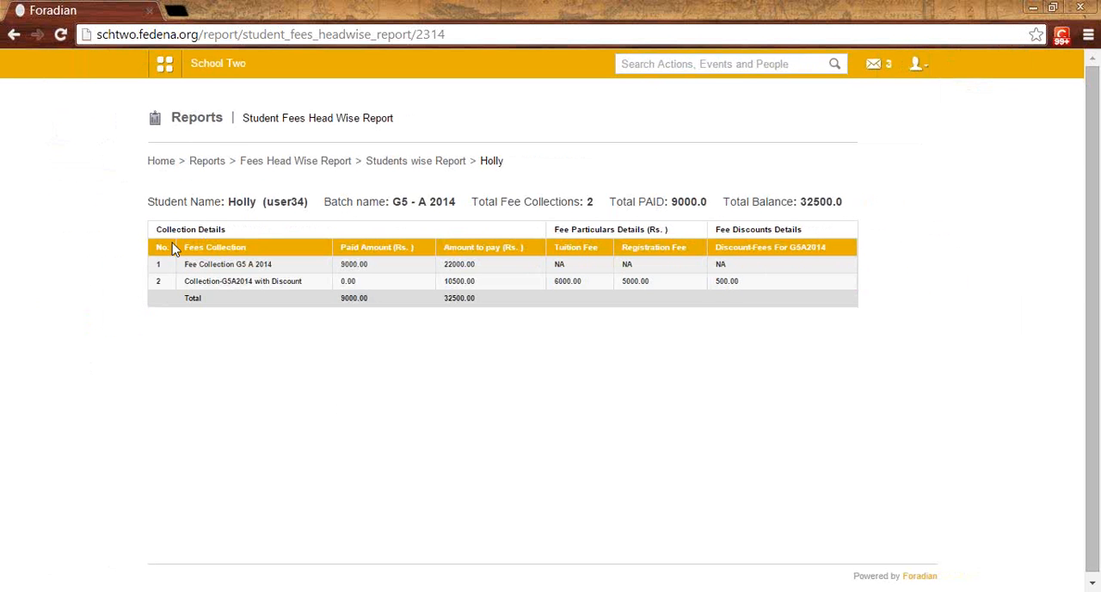
Step: Open the Reports center and look through the available reports under Other Reports
left_click(212, 163)
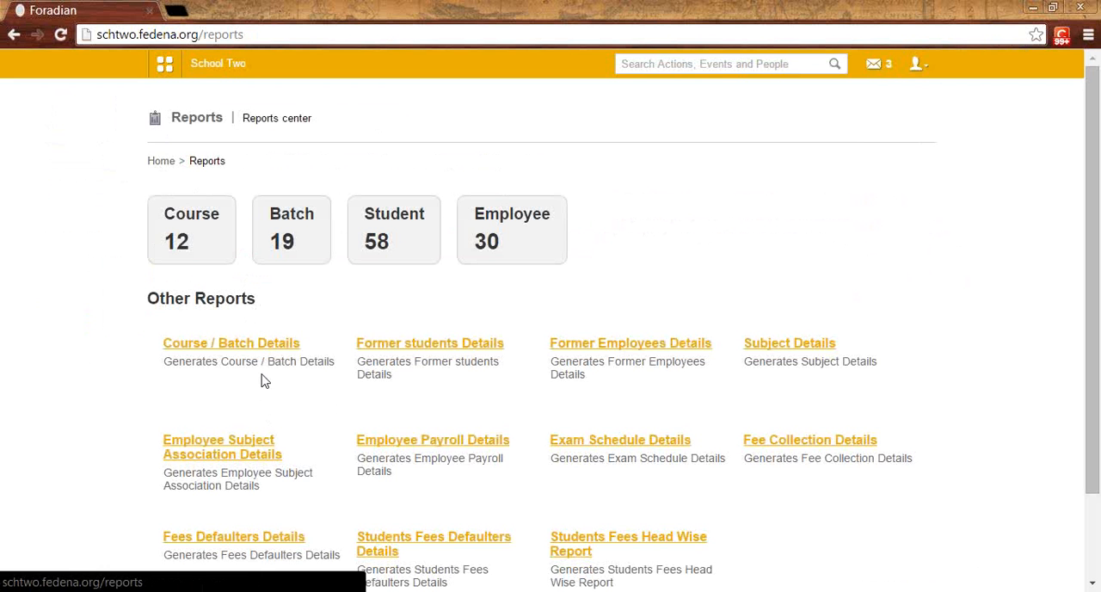
left_click(164, 64)
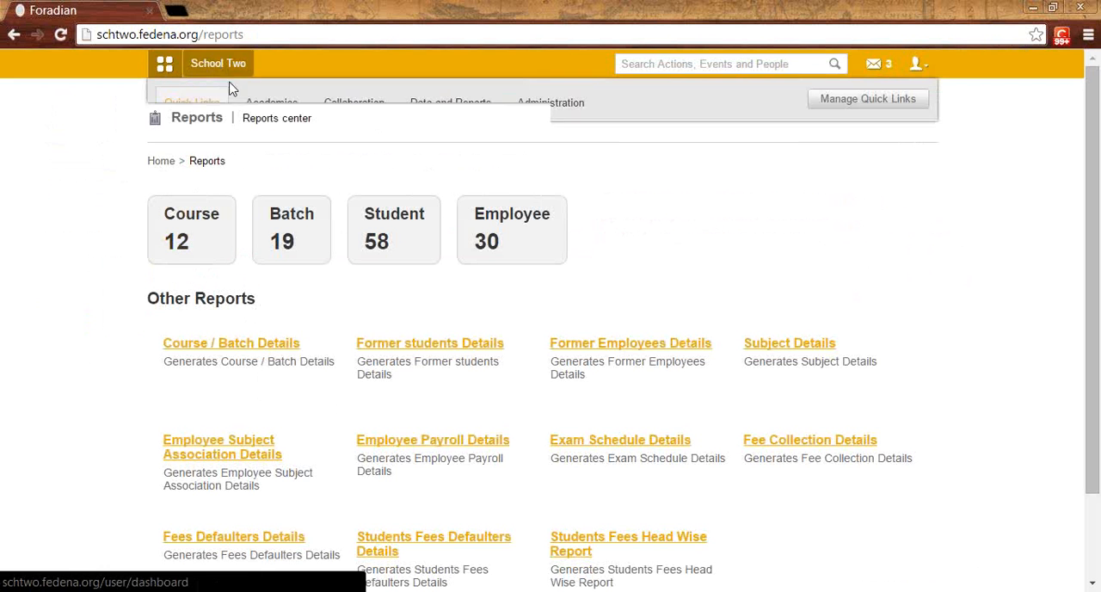
left_click(434, 106)
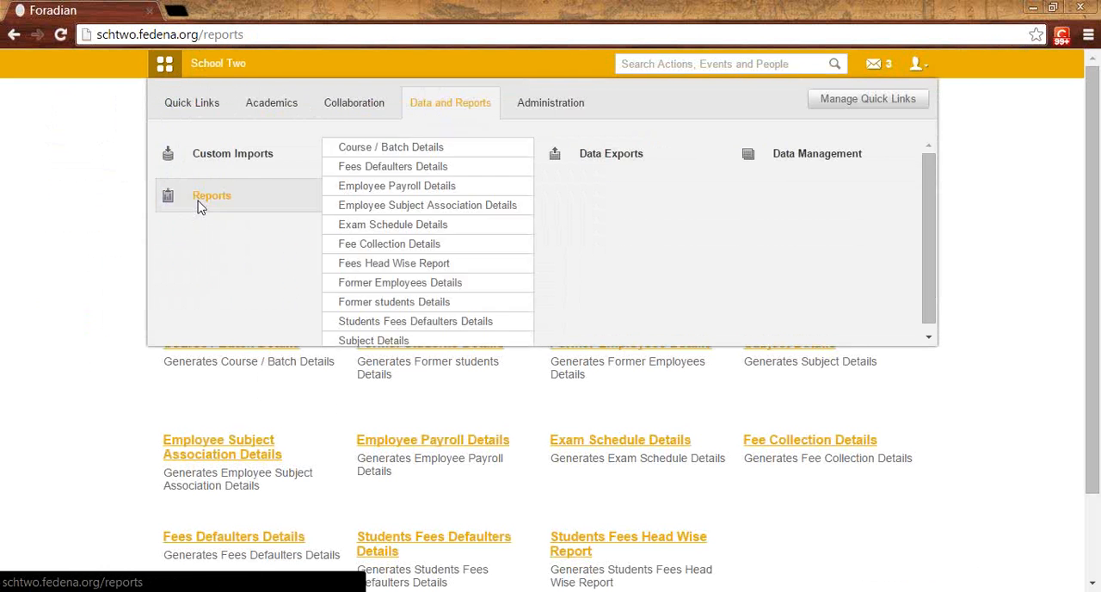
left_click(197, 204)
scroll(240, 267, "down", 3)
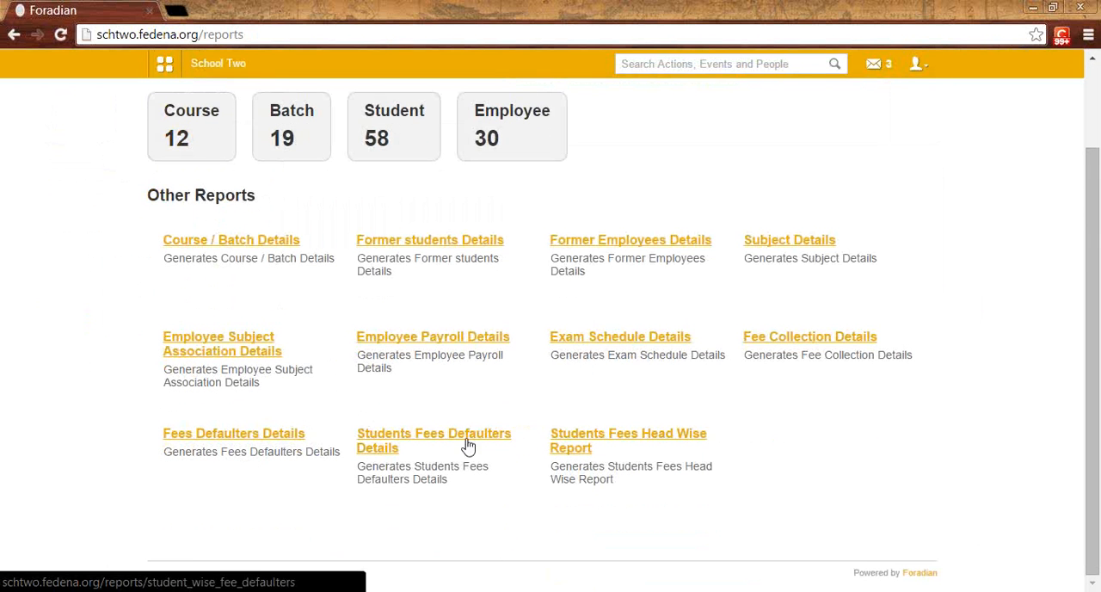
Step: View the Students Fees Head Wise Report options and go to the student Remarks module under Academics
left_click(671, 444)
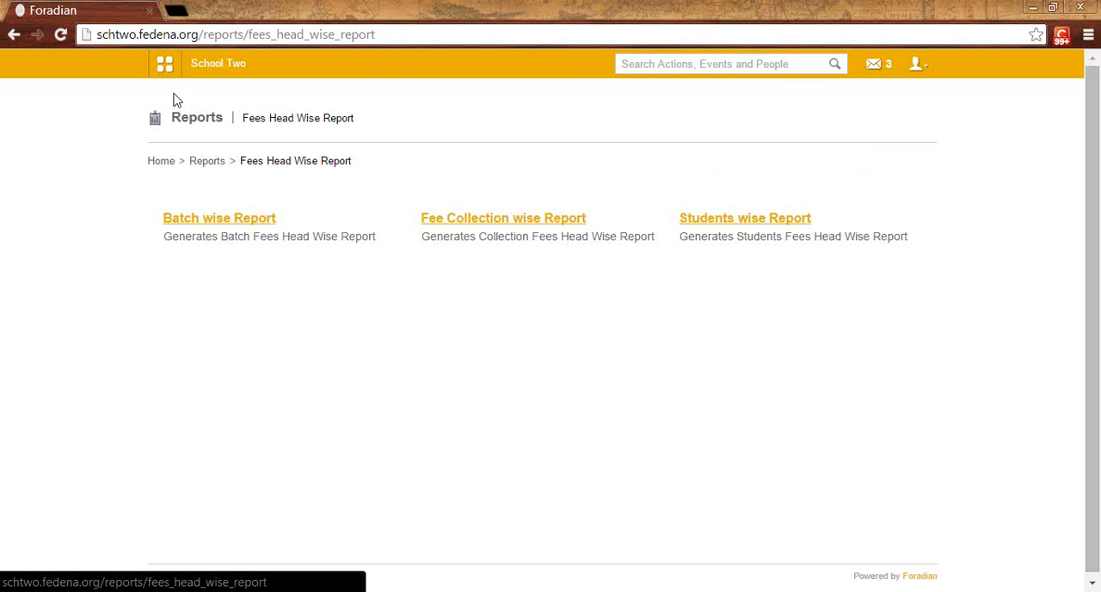
left_click(219, 66)
left_click(271, 104)
mouse_move(405, 199)
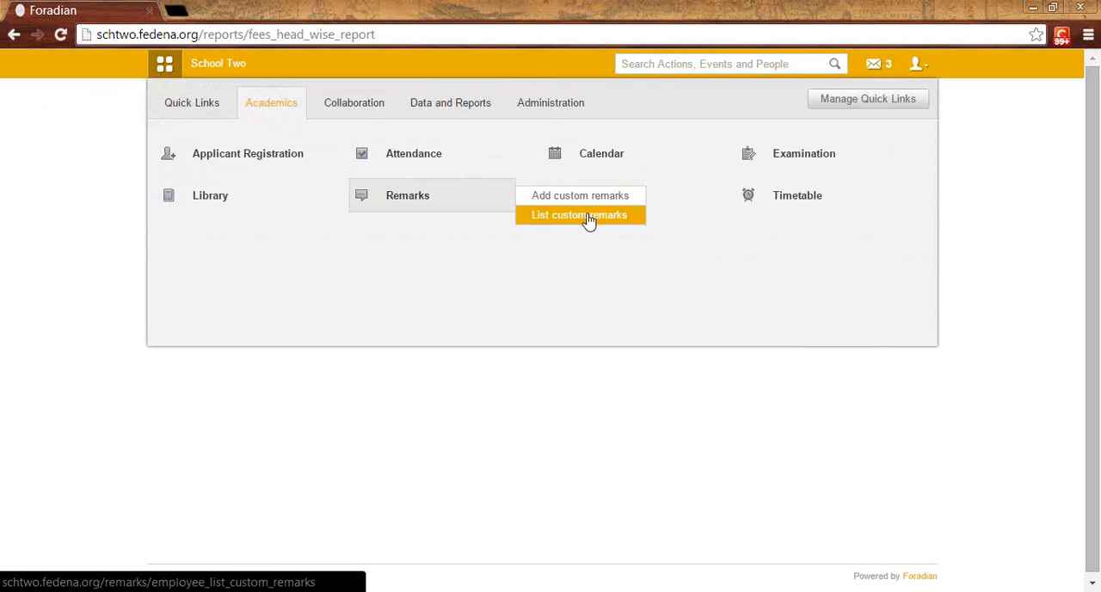
left_click(416, 207)
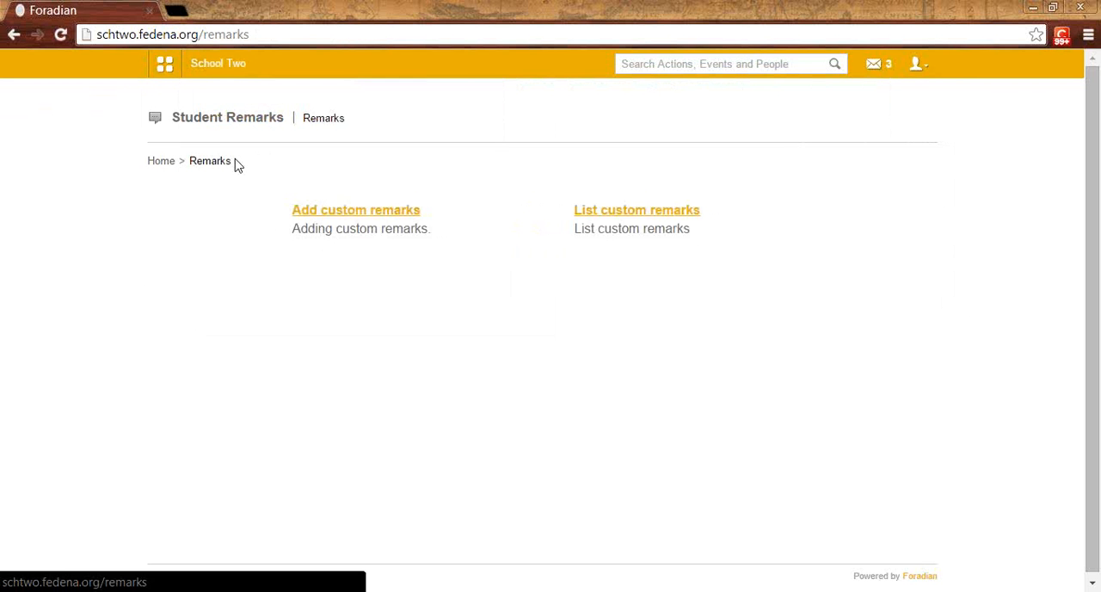
Step: Start adding custom remarks for the course Kindergarten 1 and batch K1 - B 2014
left_click(359, 215)
left_click(359, 216)
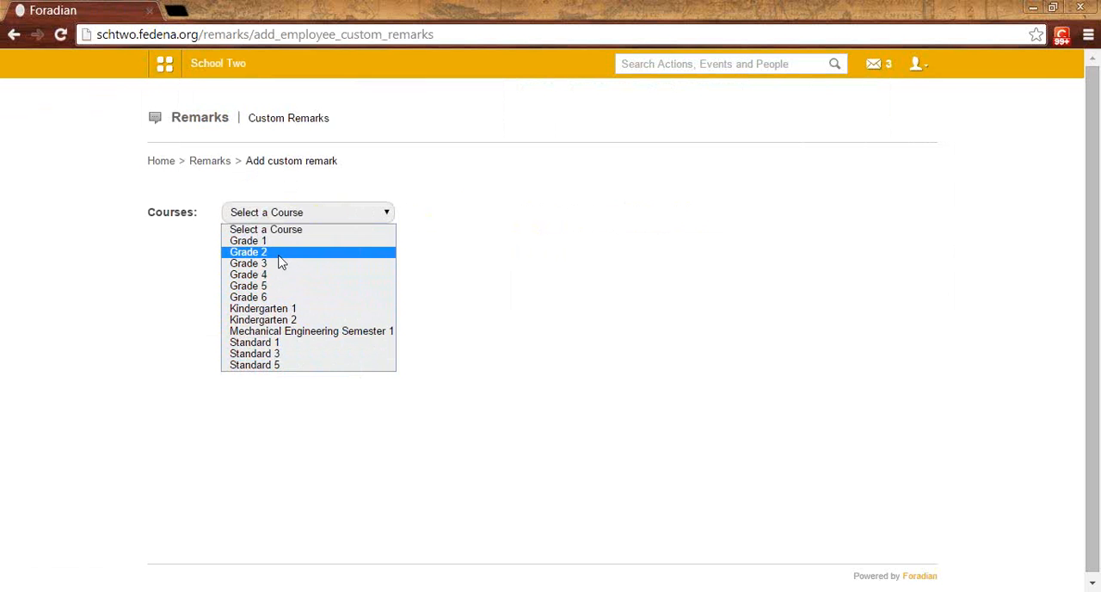
left_click(291, 309)
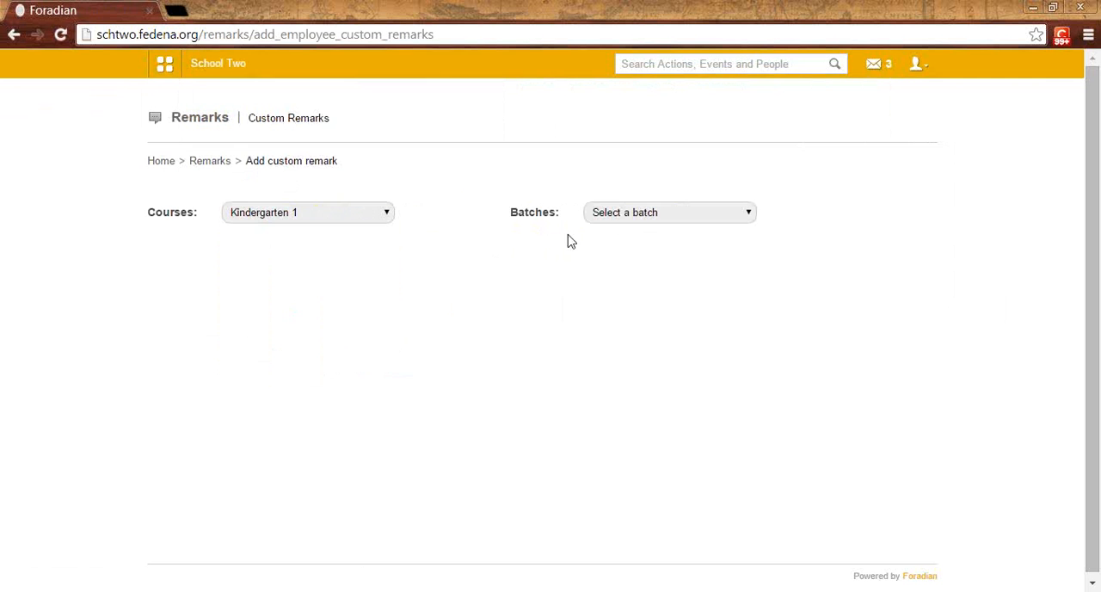
left_click(642, 213)
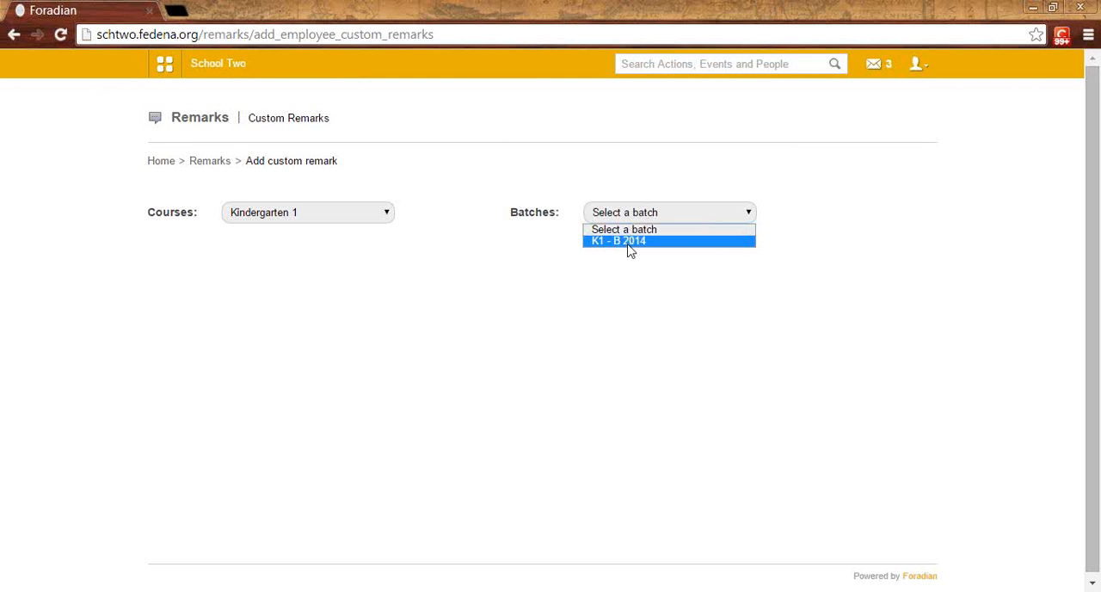
left_click(631, 242)
scroll(423, 290, "down", 1)
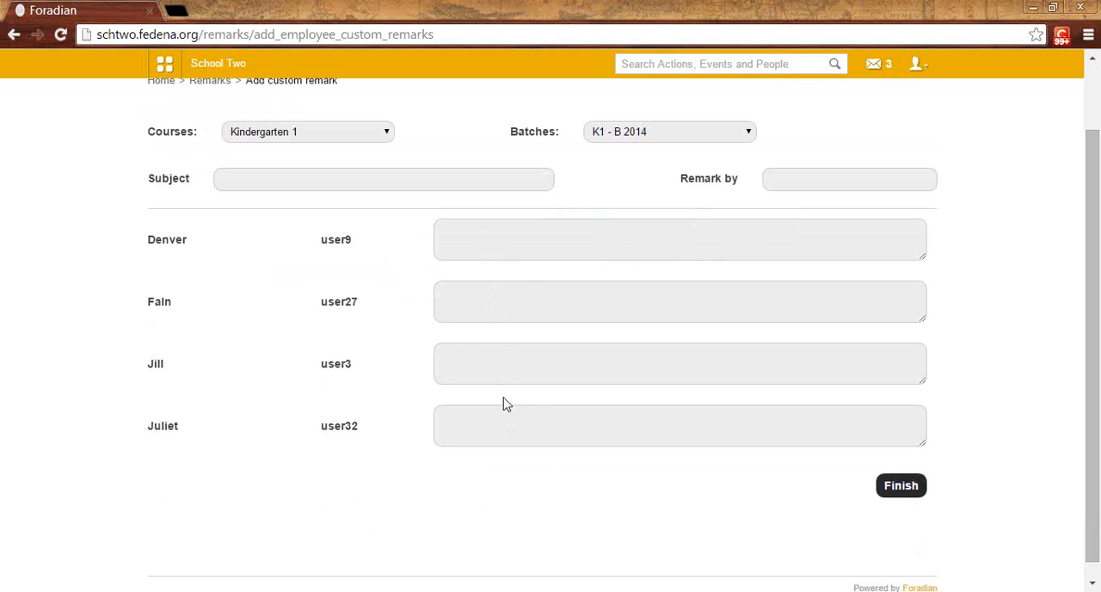
Step: Set the remark subject to Project Remarks and the remark author to Class Teacher
left_click(325, 170)
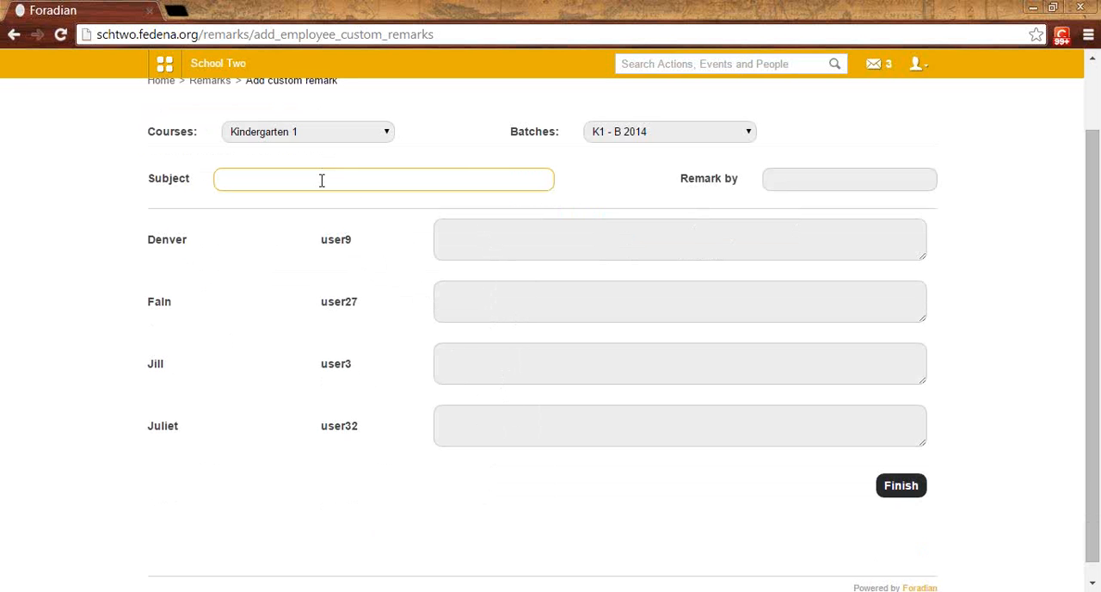
type("Project Remarks")
left_click(807, 180)
type("Class Teacher")
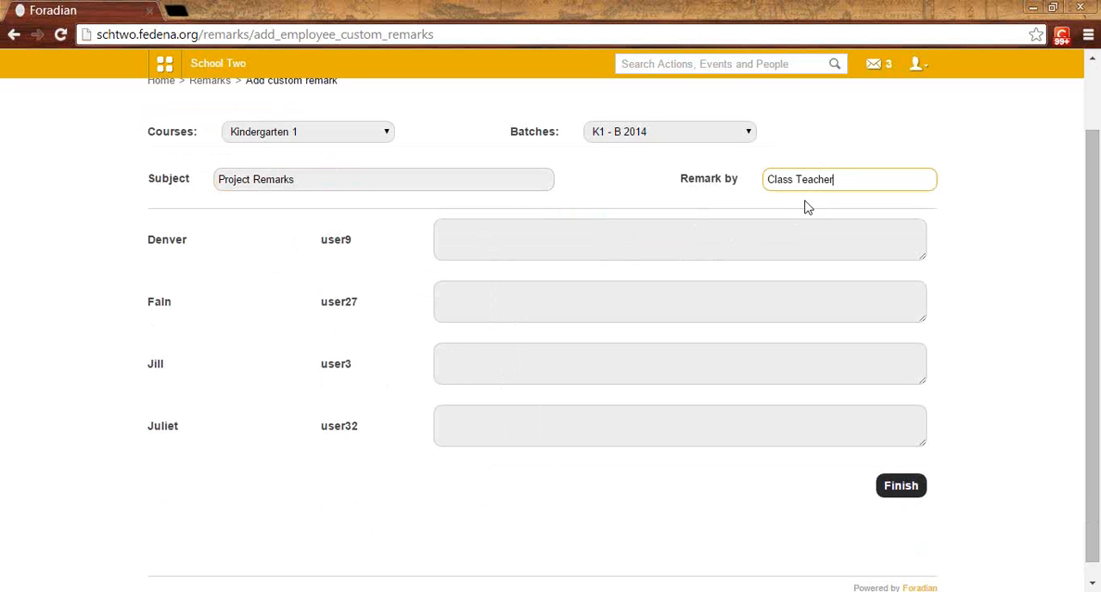
left_click_drag(310, 188, 199, 170)
left_click(287, 182)
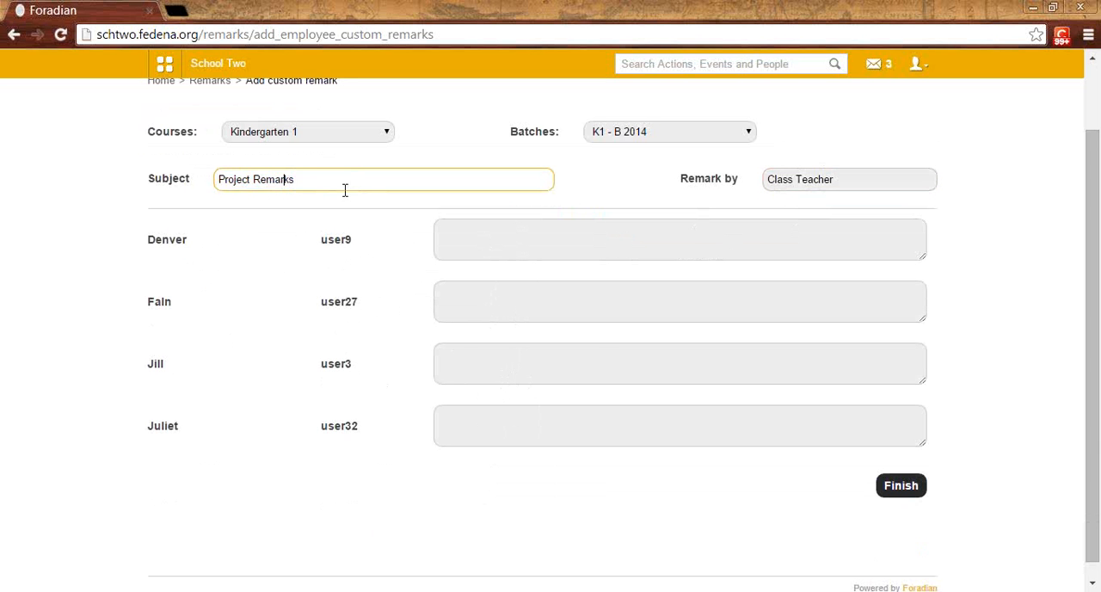
Step: Enter the remark "Did well" for the first student and "Can do better" for the second, and submit the remarks
left_click(508, 249)
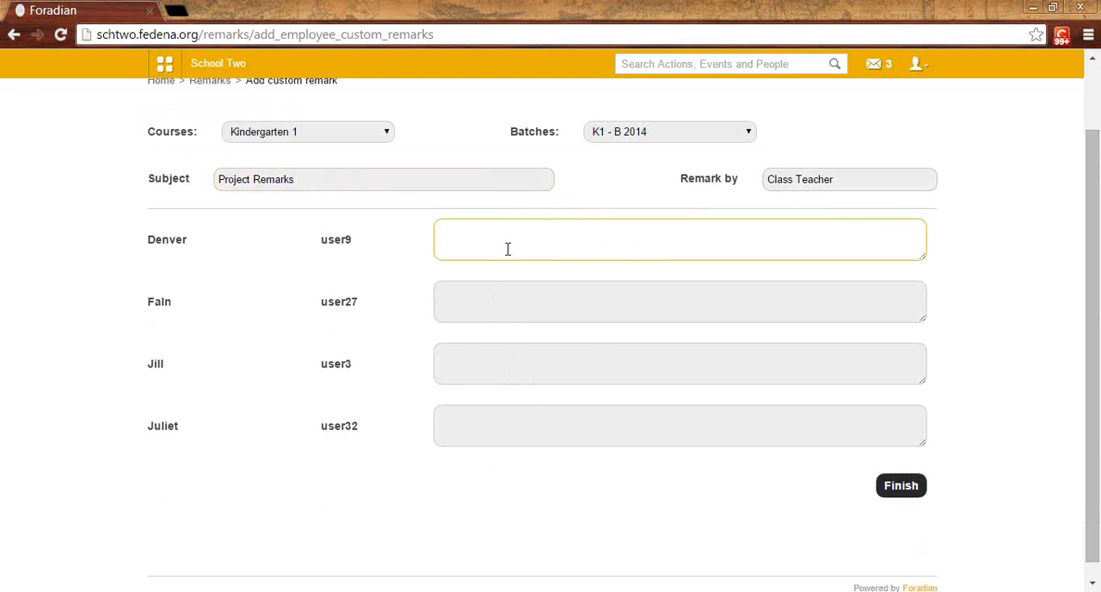
type("Did well")
key("Tab")
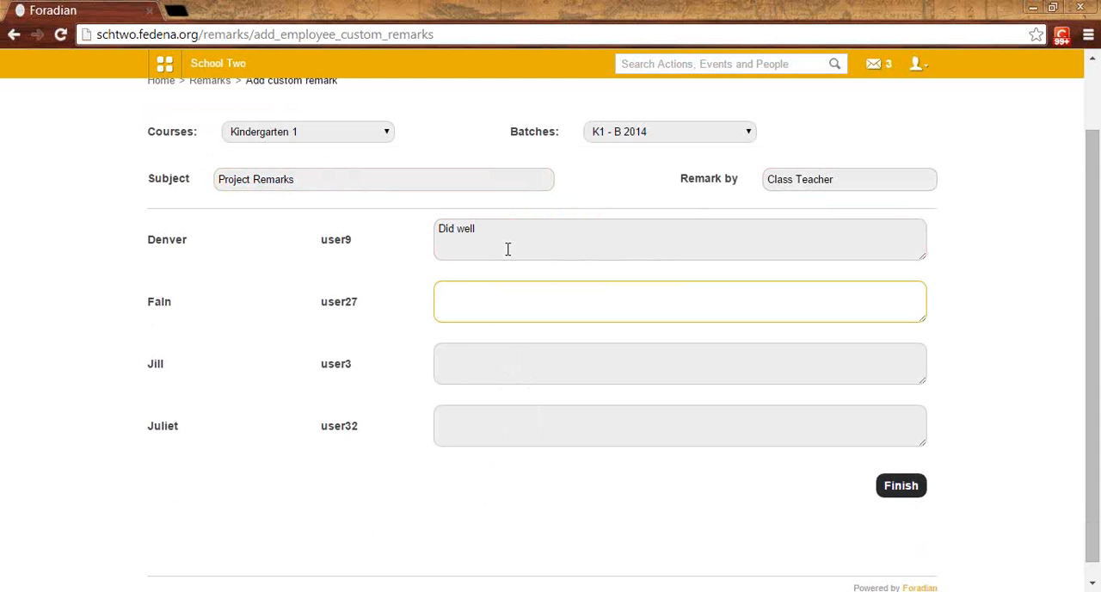
type("Can do better")
left_click_drag(314, 181, 220, 181)
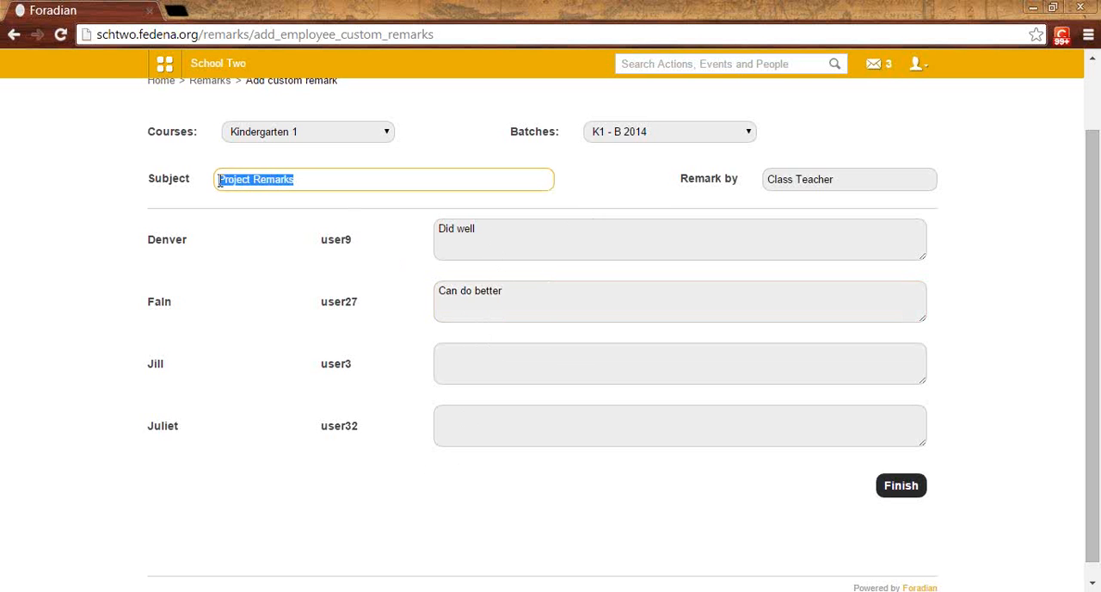
left_click(274, 179)
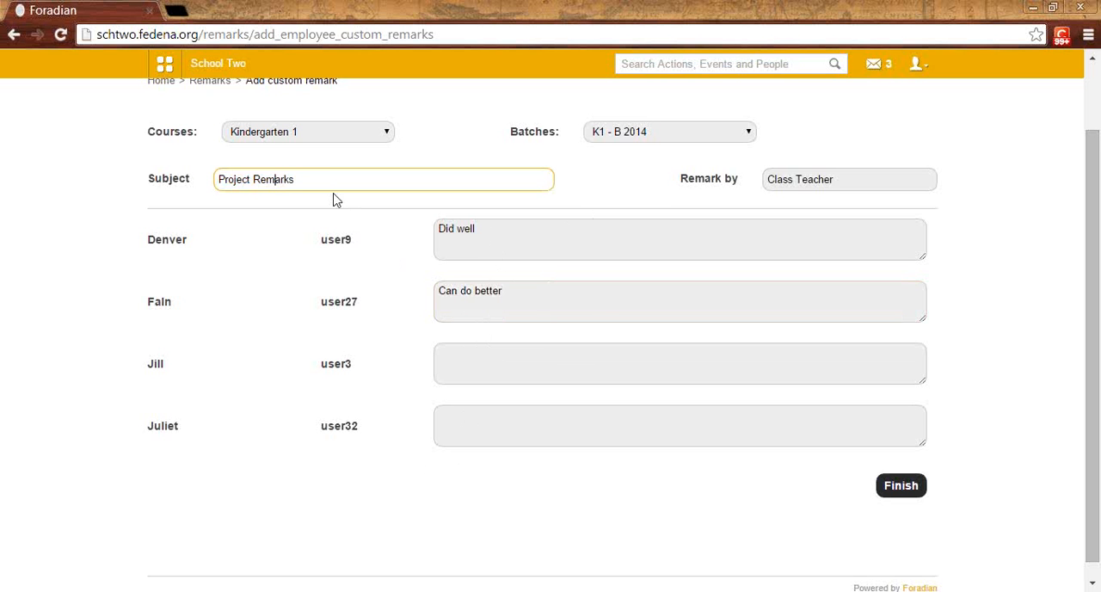
left_click(898, 486)
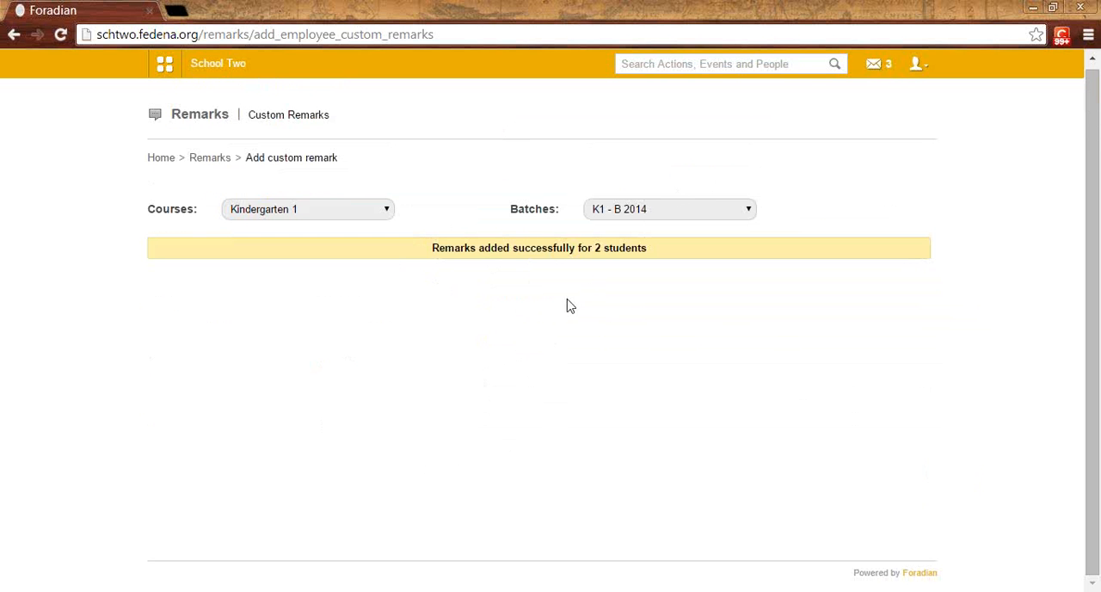
Step: Log out of the admin account and log in with the first student's username and account password
left_click(918, 65)
left_click(886, 129)
double_click(566, 236)
type("u")
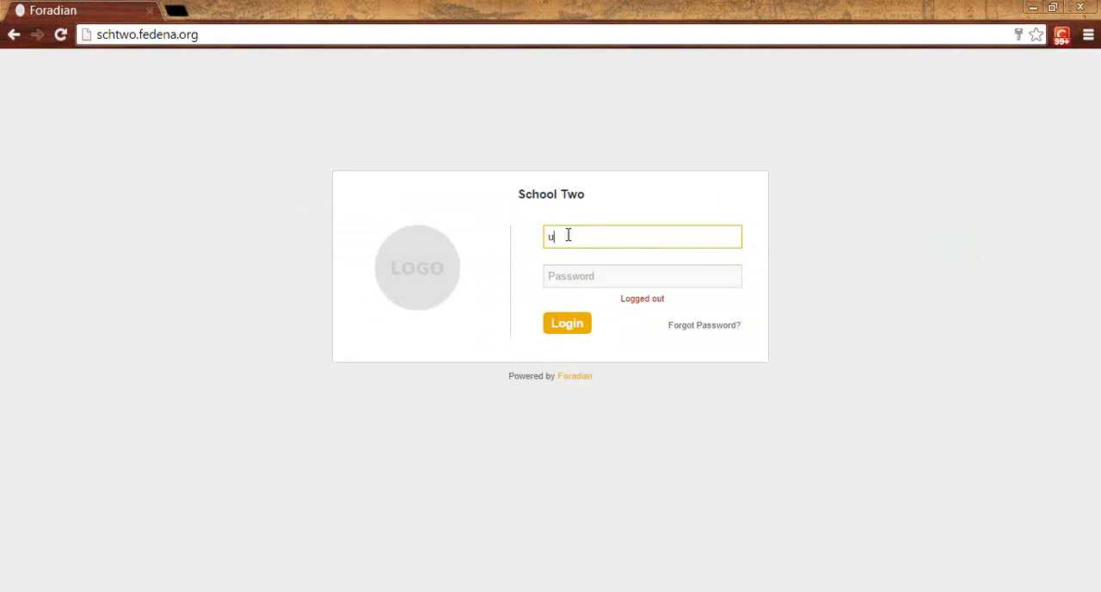
type("ser0")
key("Tab")
type("u")
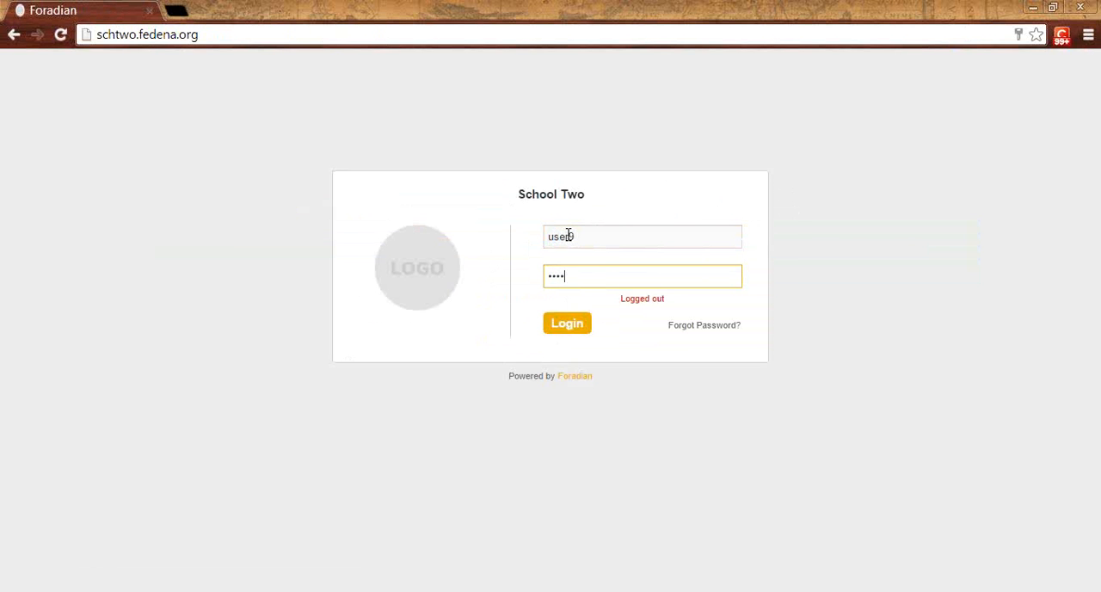
key("Return")
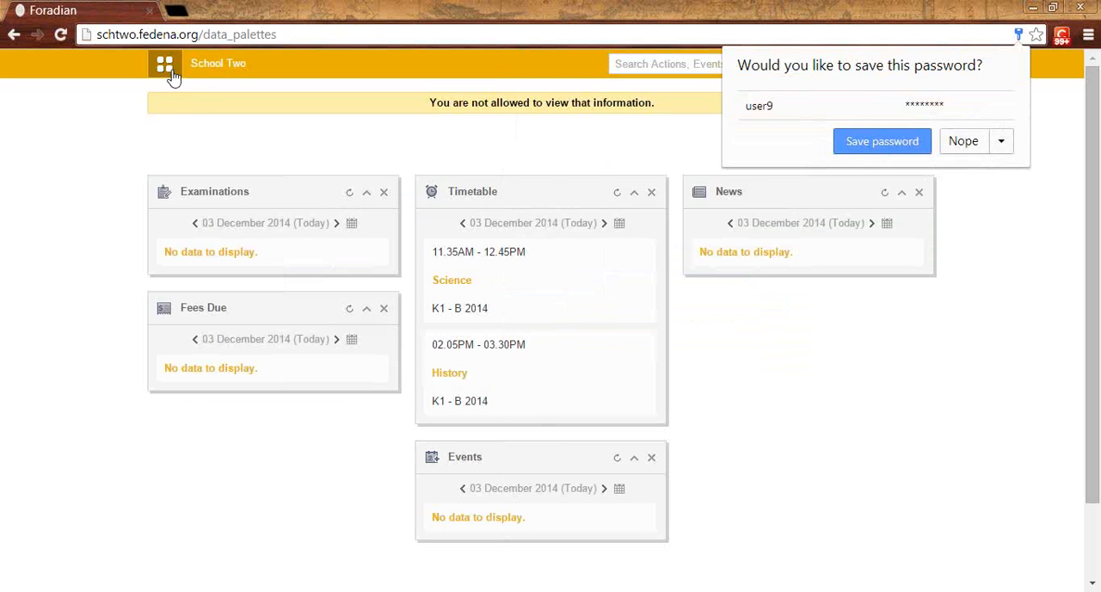
Step: Open the logged-in student's profile and examine the list of remarks, including the Class Teacher's Project Remarks entry
left_click(170, 71)
left_click(274, 104)
left_click(233, 202)
left_click(902, 120)
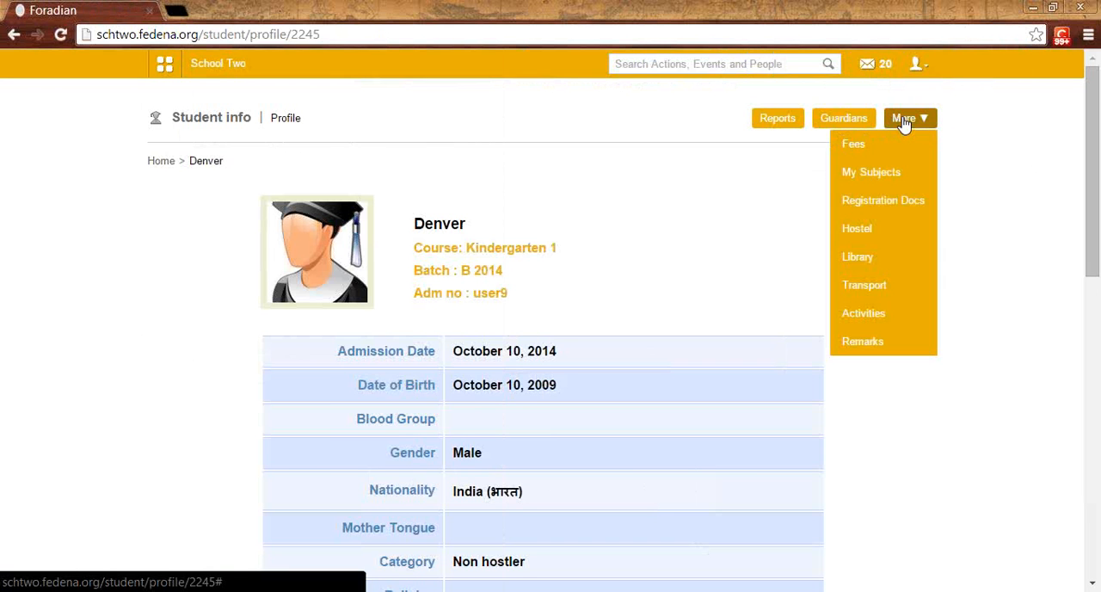
left_click(867, 355)
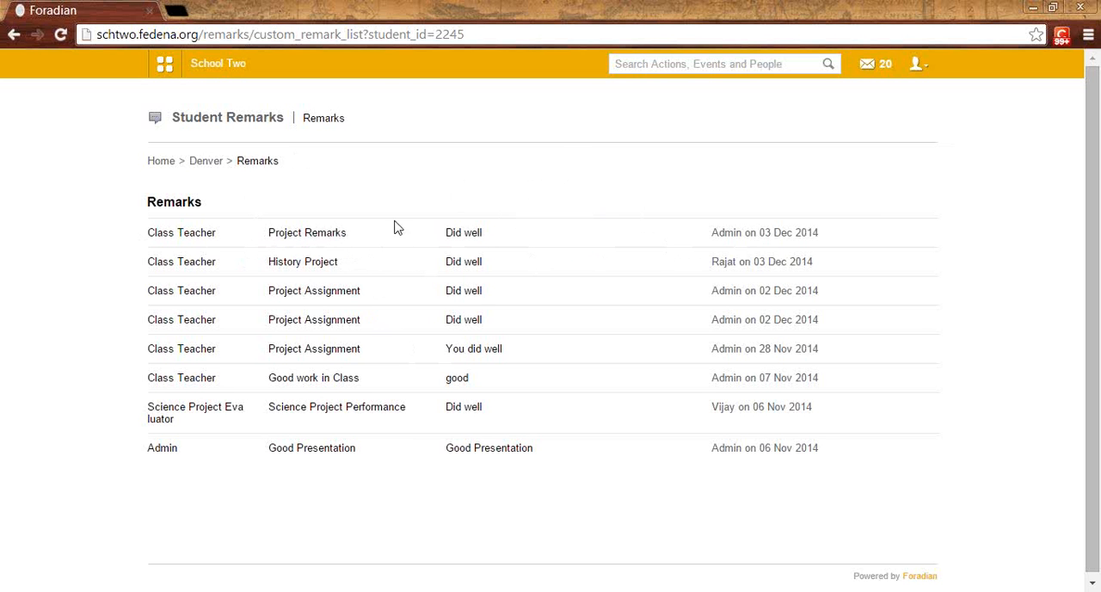
left_click_drag(216, 233, 148, 232)
left_click(259, 259)
Step: Log out of the student account and log in with an employee's username and account password
left_click(916, 67)
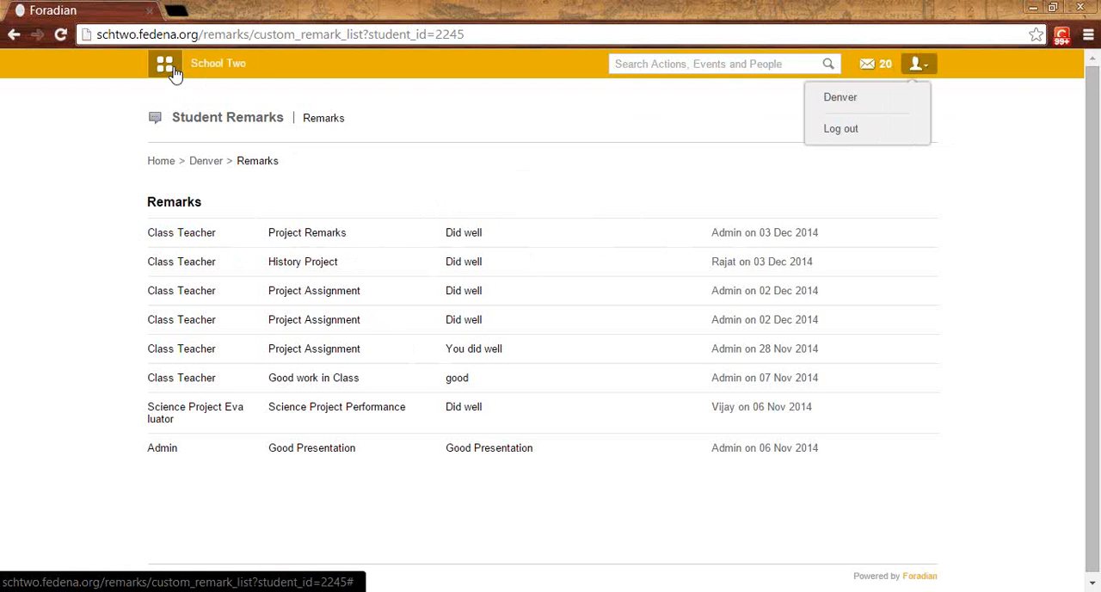
left_click(172, 70)
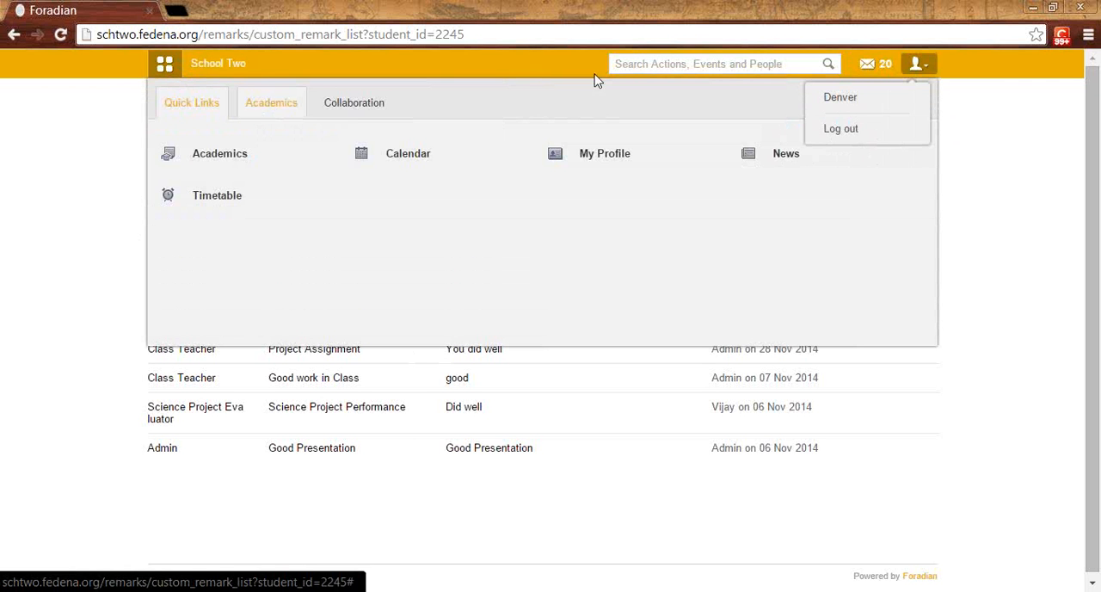
left_click(877, 134)
double_click(548, 238)
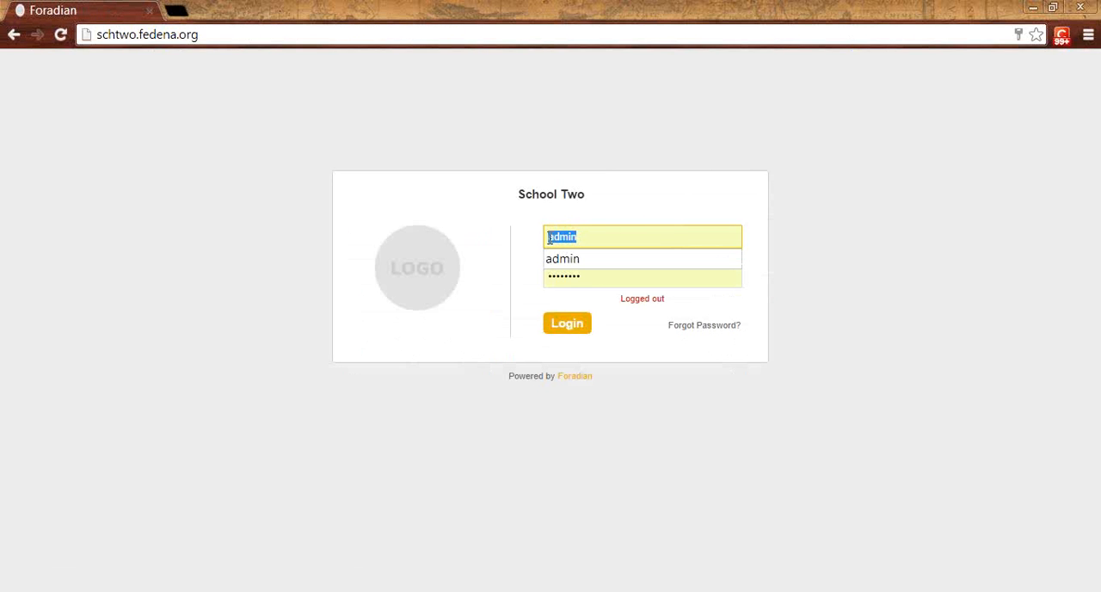
key("BackSpace")
type("E13")
key("Tab")
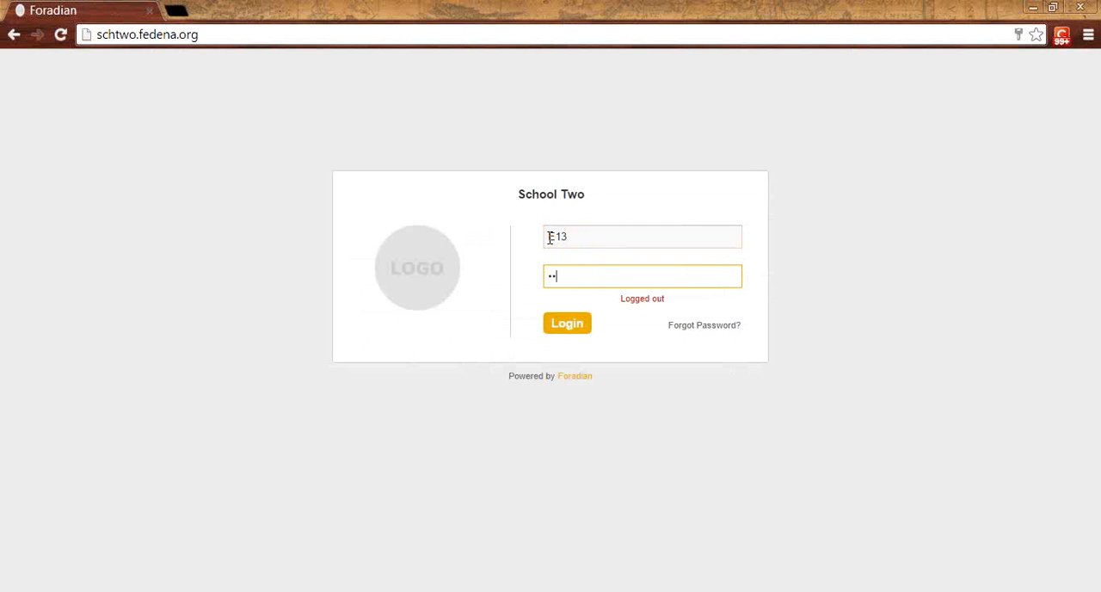
type("E13123")
key("Return")
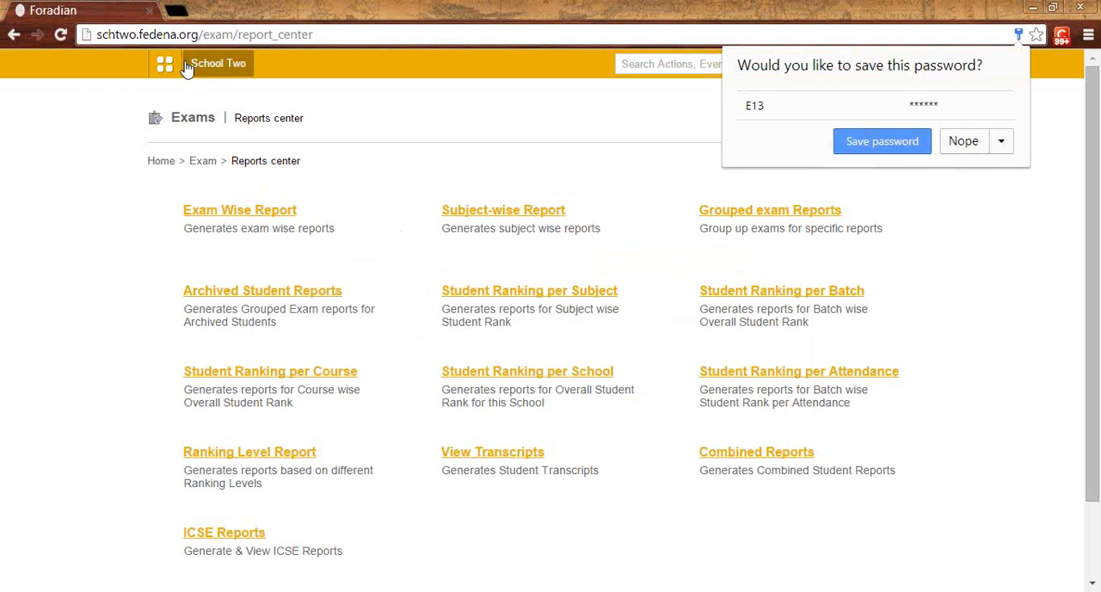
Step: Display the custom remarks entry form for Kindergarten 1, batch K1 - B 2014, from the employee account
left_click(167, 62)
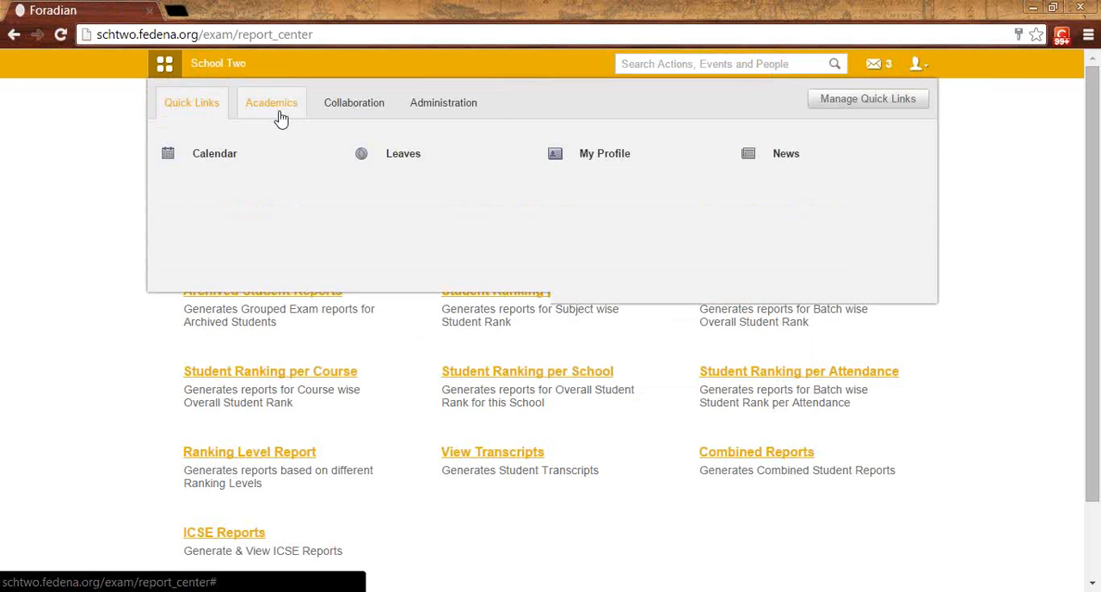
left_click(272, 104)
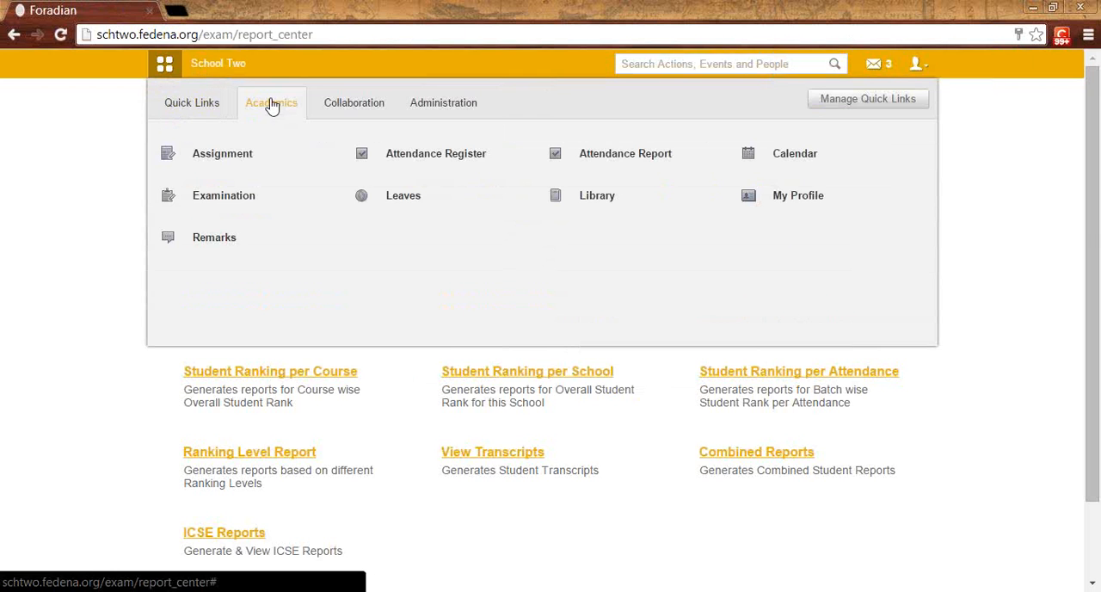
left_click(221, 246)
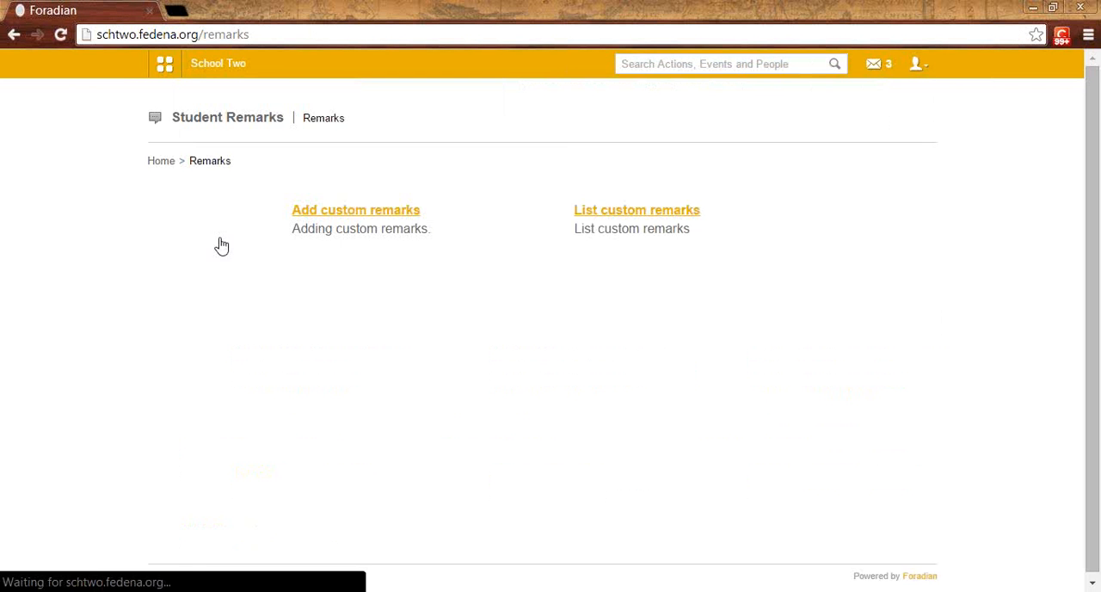
left_click(341, 216)
left_click(333, 214)
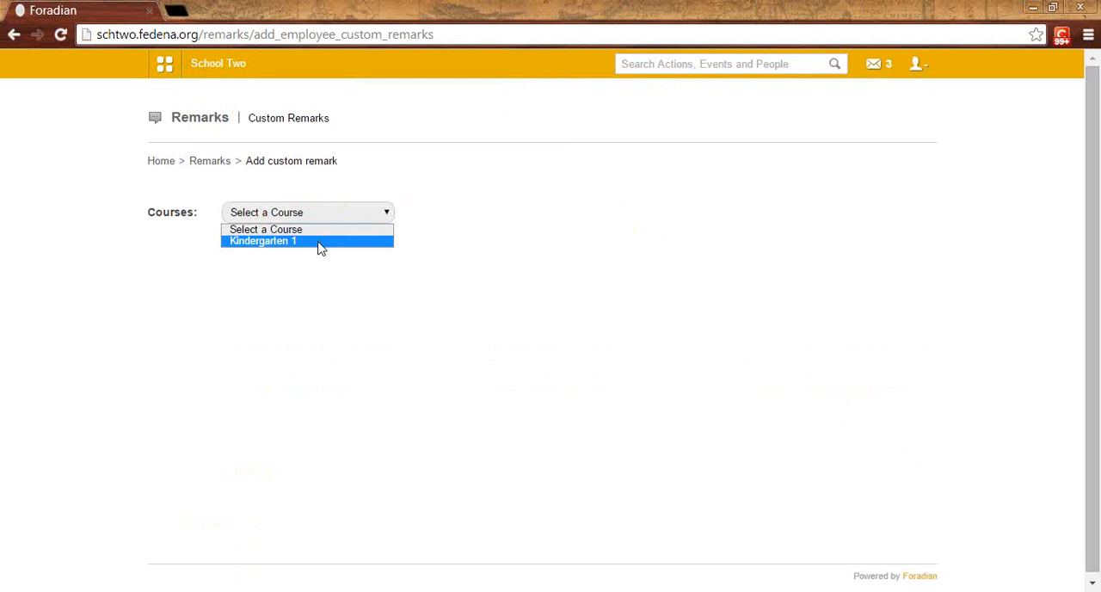
left_click(320, 242)
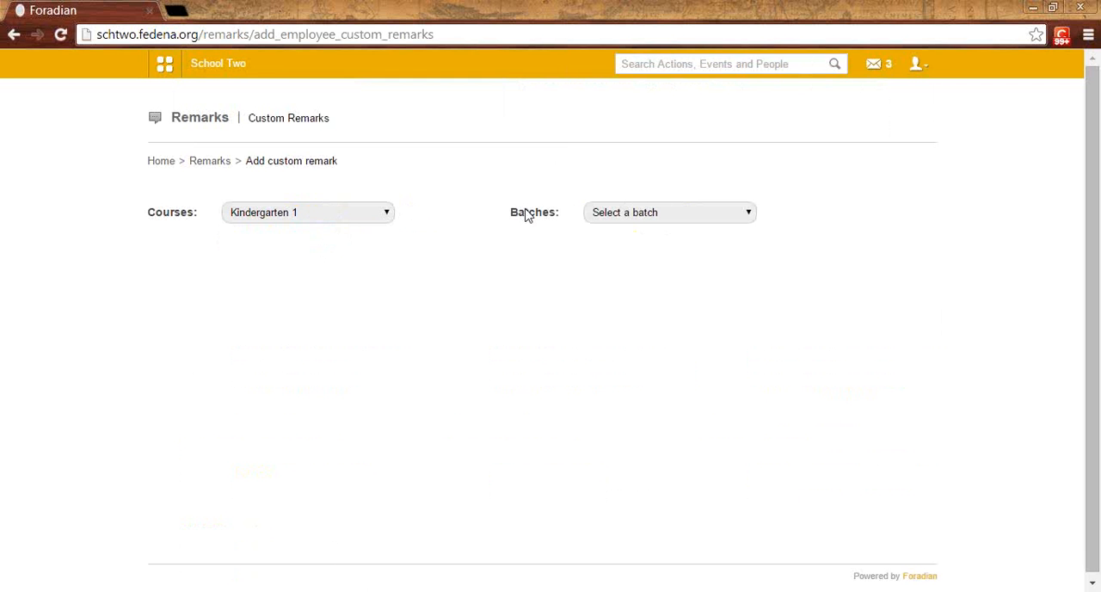
left_click(662, 212)
left_click(643, 248)
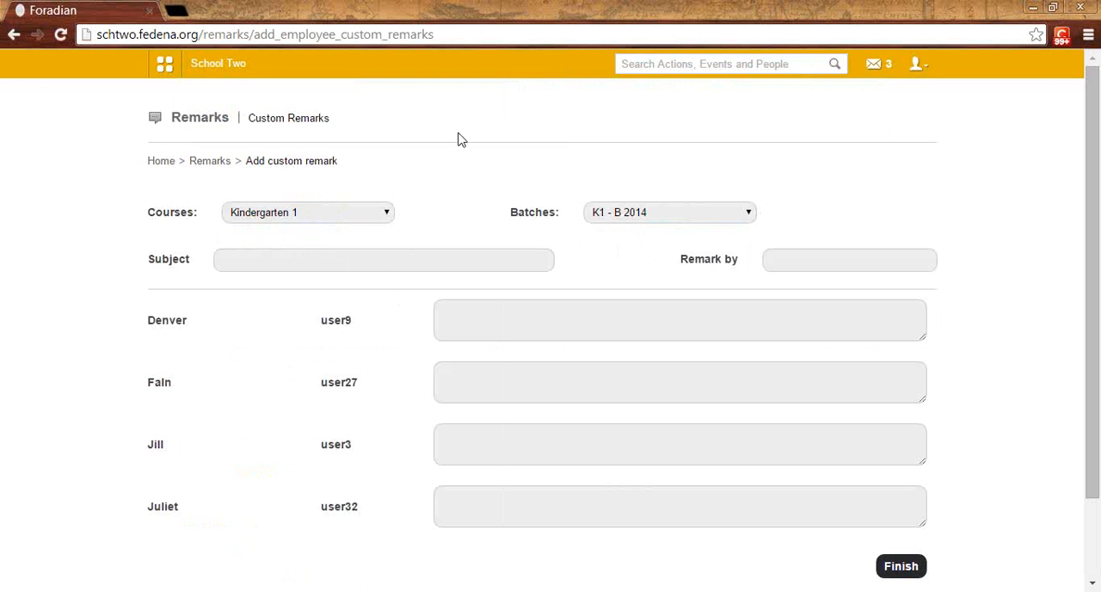
Step: Leave the blank remarks form and open the Reports center of the Examination module
left_click(164, 69)
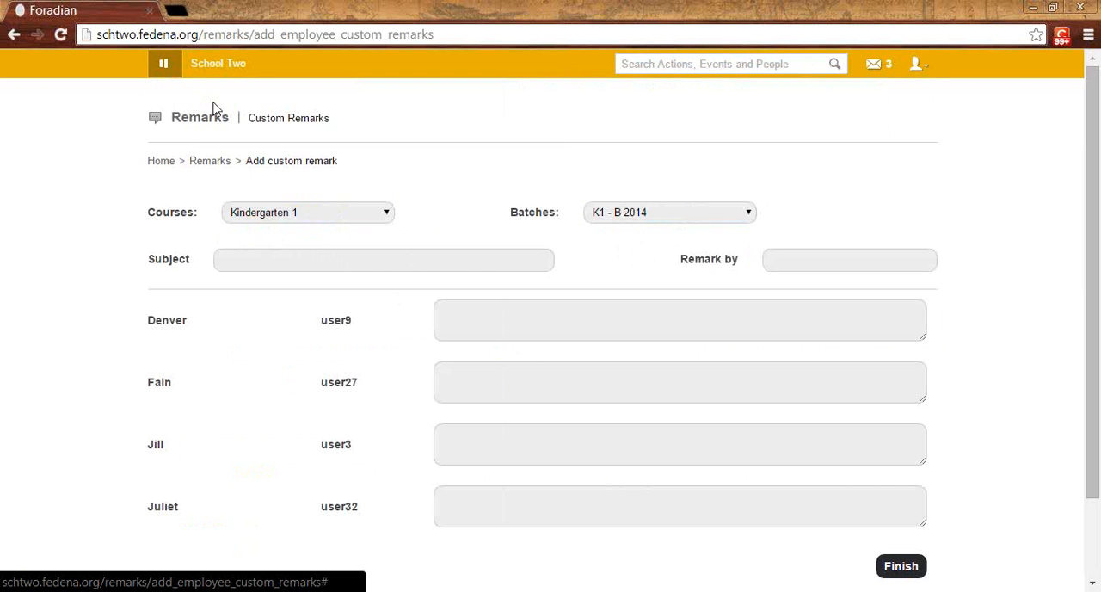
left_click(253, 109)
mouse_move(215, 252)
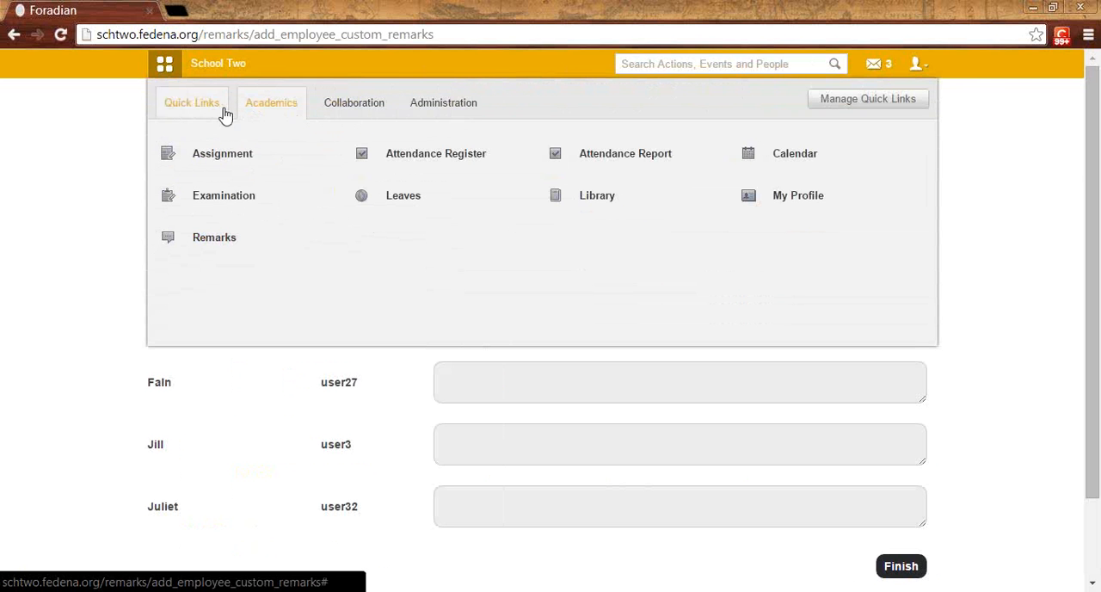
mouse_move(219, 209)
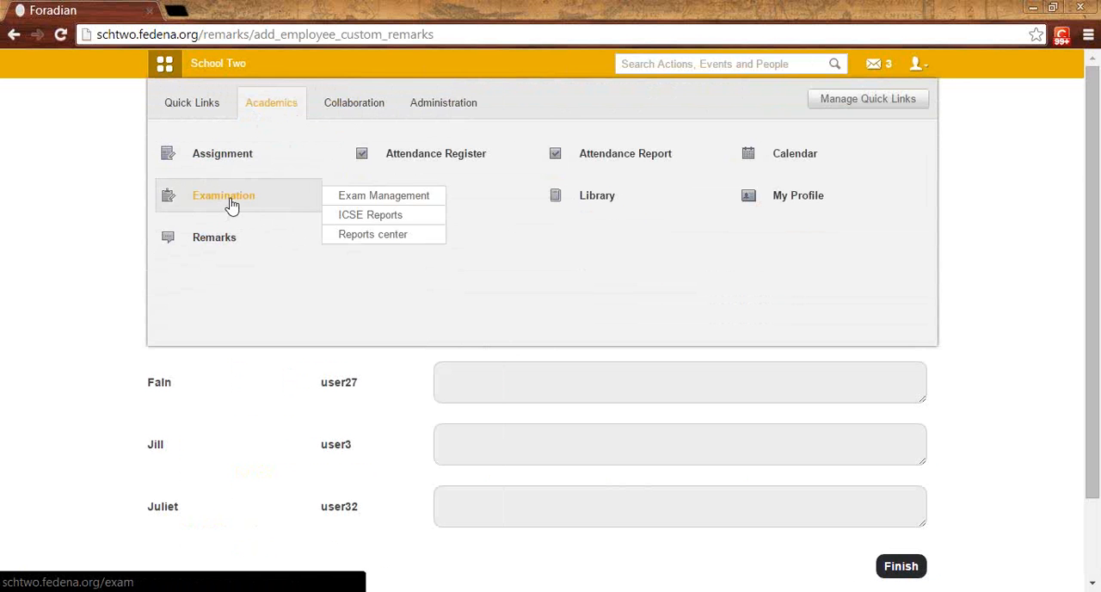
left_click(231, 204)
left_click(492, 213)
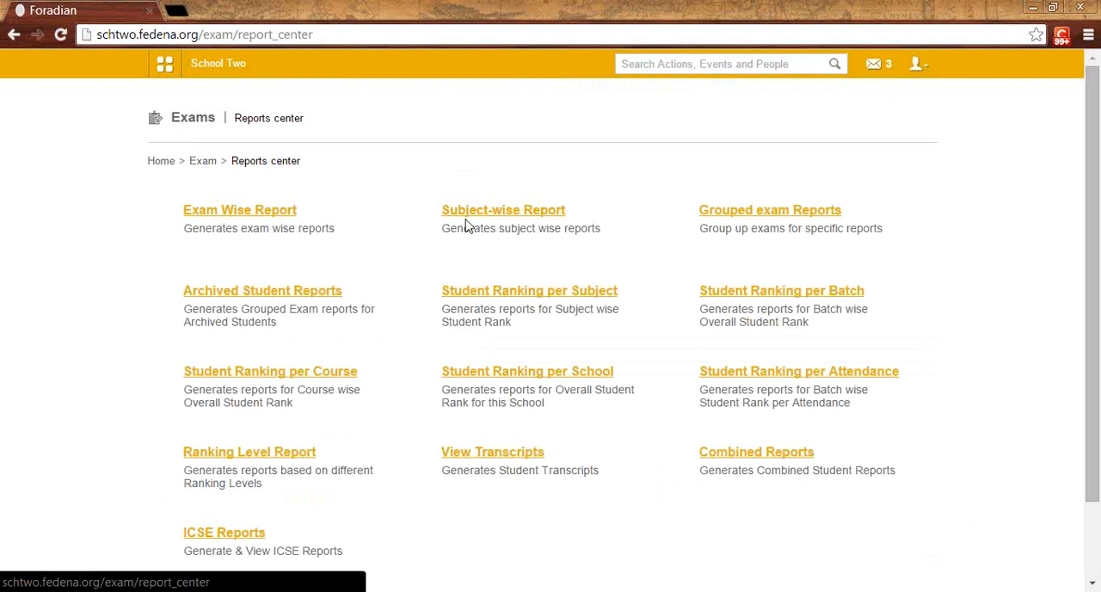
Step: Generate the Exam Wise Report for batch K1 - B 2014 and exam group Unit Test 1
left_click(259, 217)
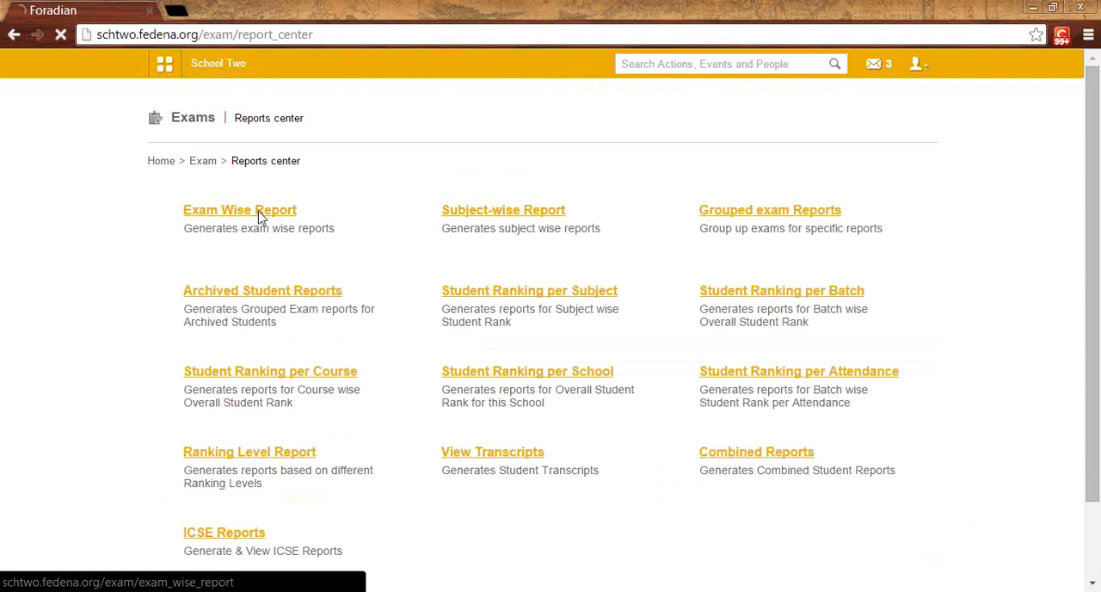
left_click(397, 215)
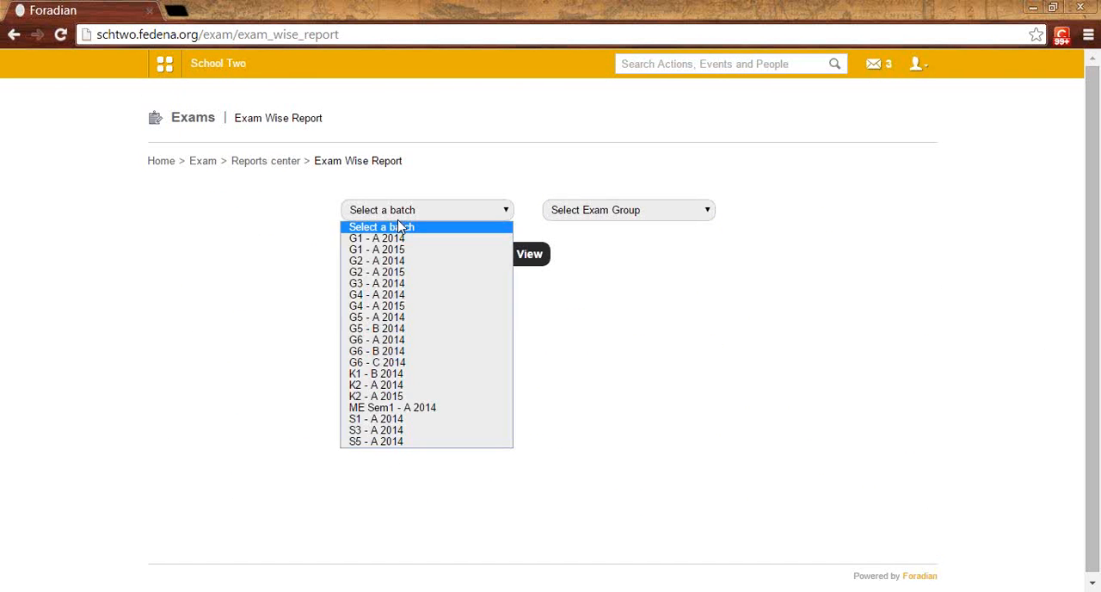
left_click(390, 377)
left_click(644, 214)
left_click(615, 238)
left_click(610, 215)
left_click(590, 216)
left_click(590, 216)
left_click(583, 240)
left_click(526, 255)
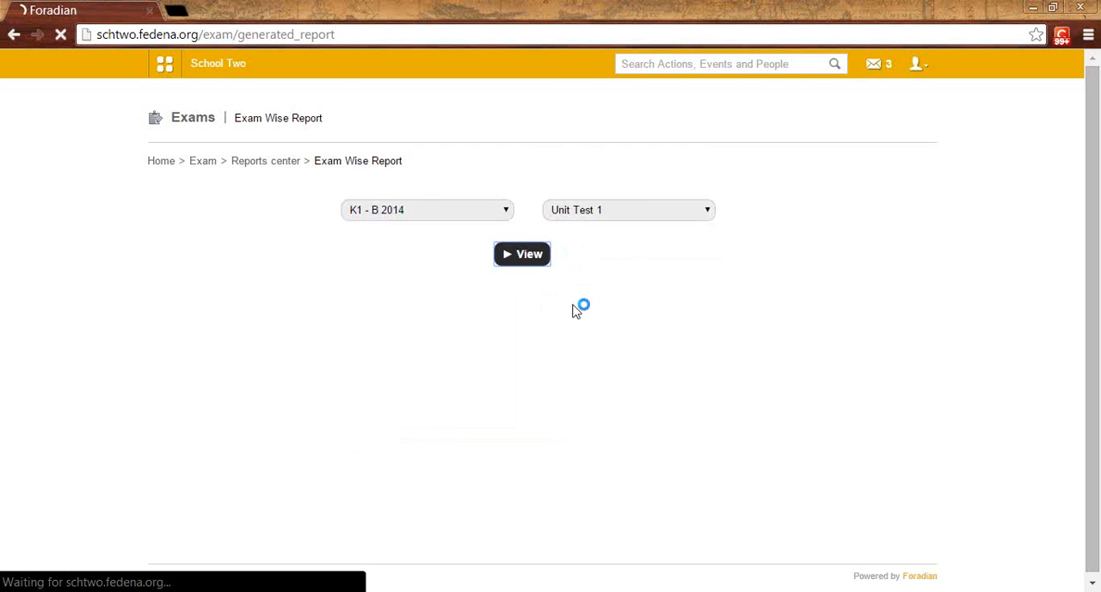
scroll(575, 312, "down", 1)
scroll(575, 313, "up", 1)
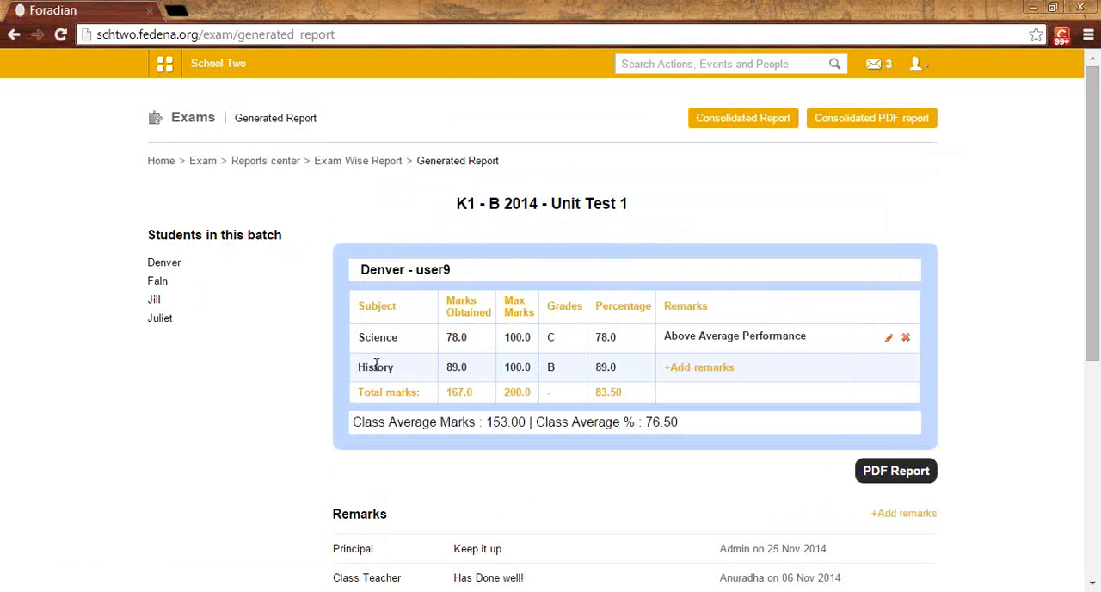
Step: Review the subject and general remarks in the Unit Test 1 report and display its blank general remark form with the Remarked by field
scroll(739, 301, "down", 1)
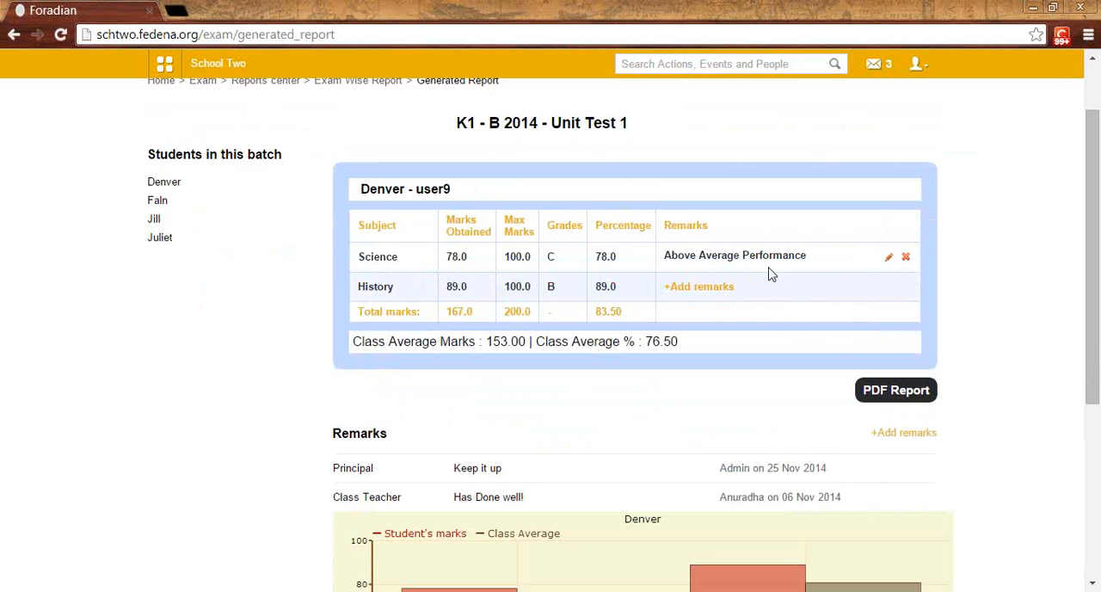
scroll(774, 274, "down", 1)
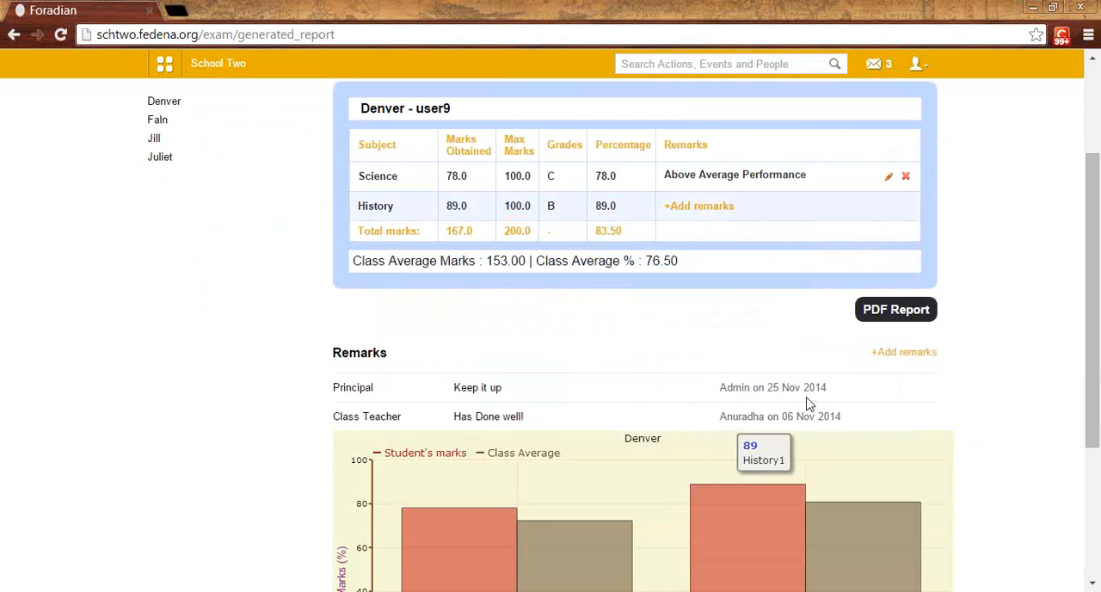
left_click(928, 360)
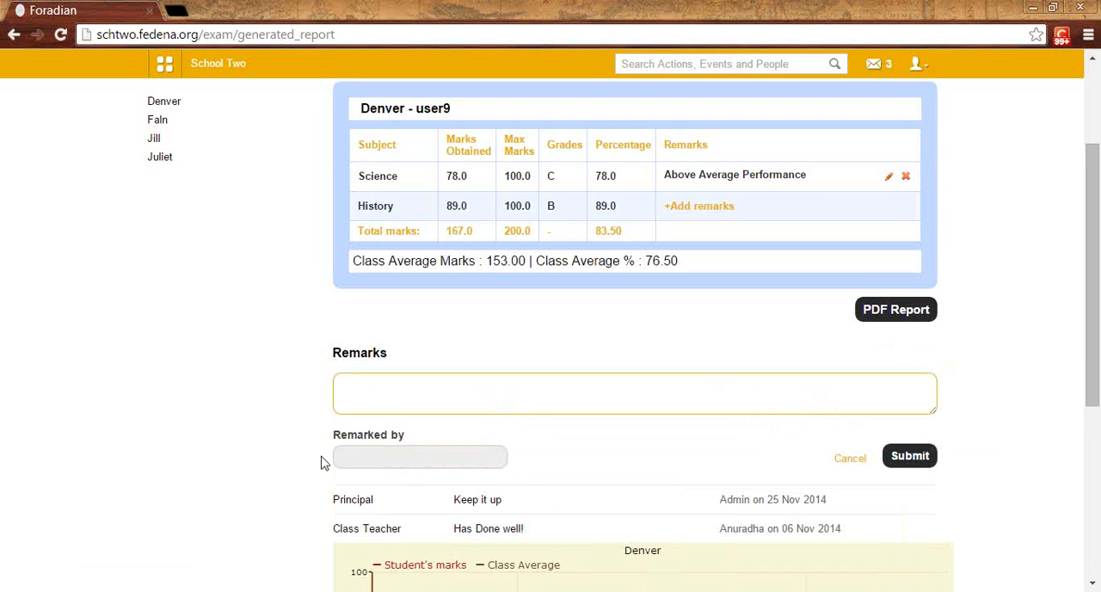
scroll(378, 362, "down", 2)
left_click(389, 236)
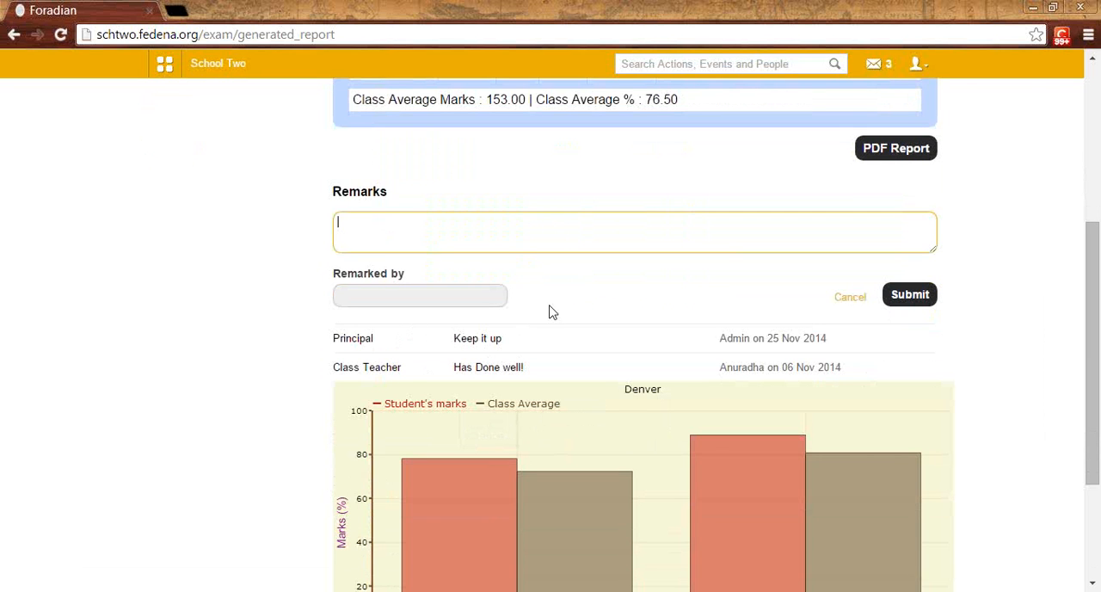
left_click(424, 295)
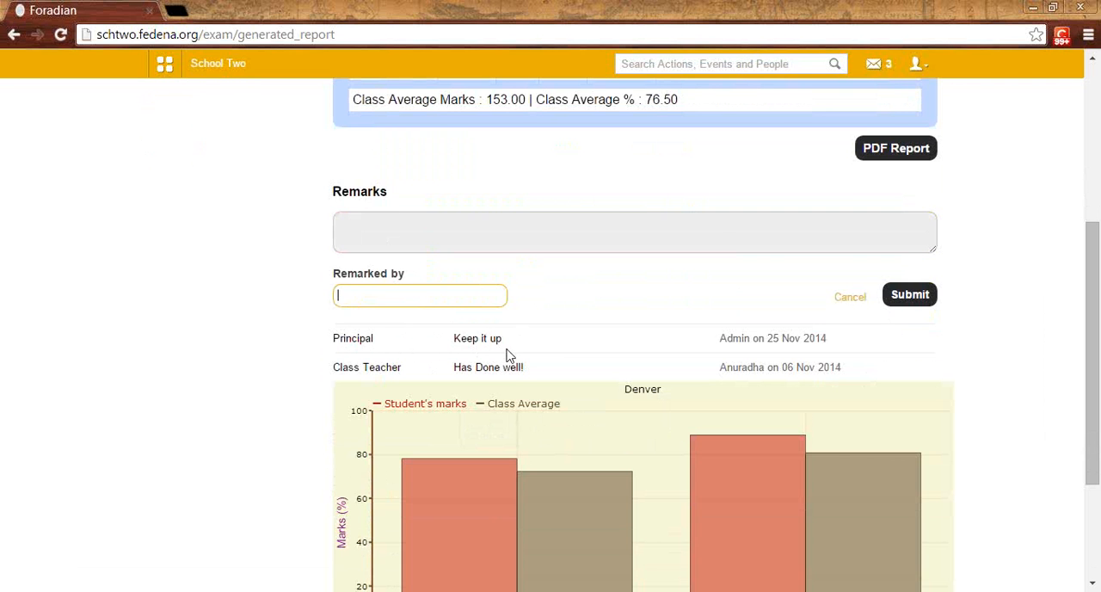
scroll(516, 353, "up", 2)
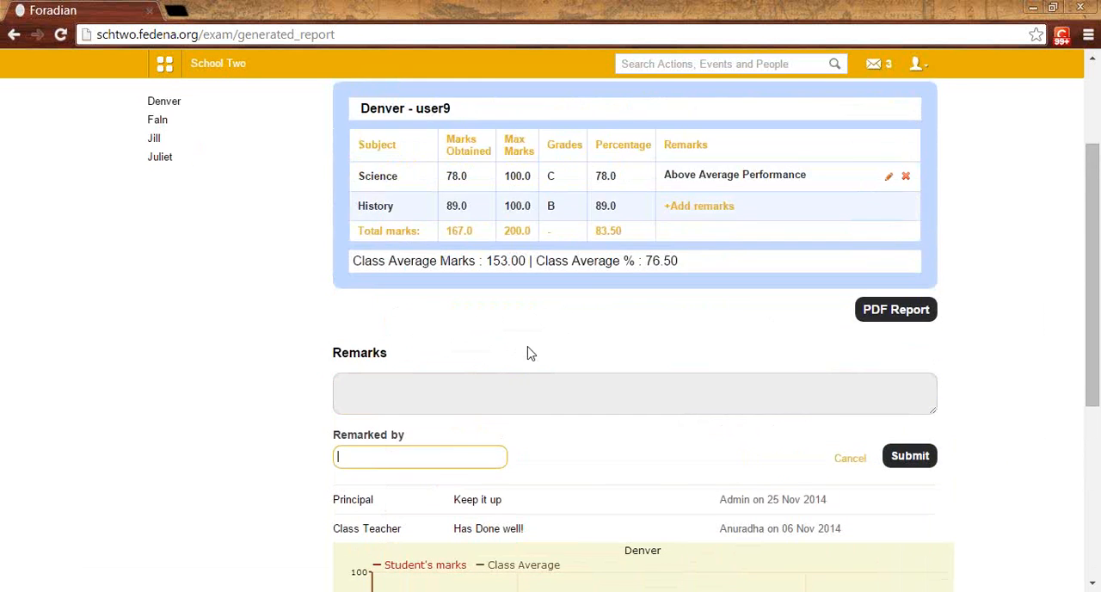
scroll(520, 353, "up", 2)
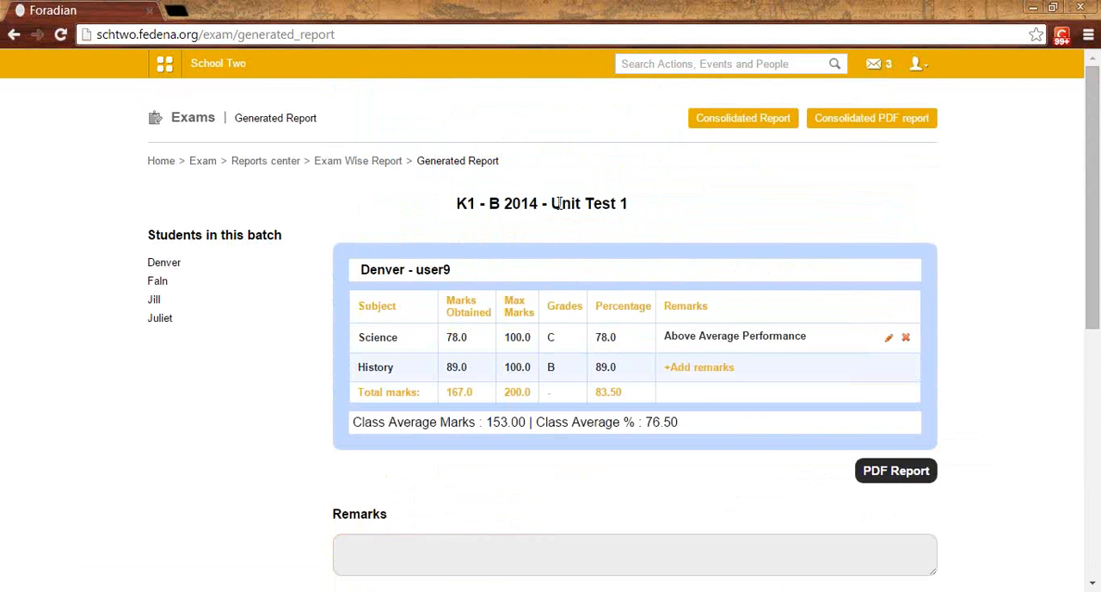
Step: Return to the Reports center and generate the Grouped exam Report for batch K1 - B 2014
left_click(328, 163)
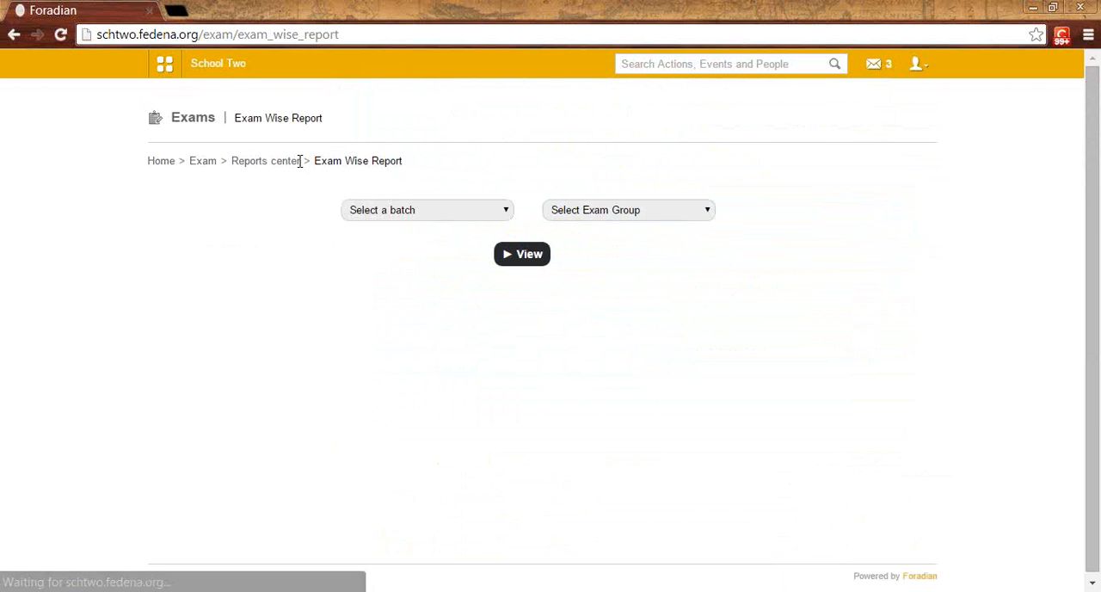
left_click(277, 163)
left_click(723, 216)
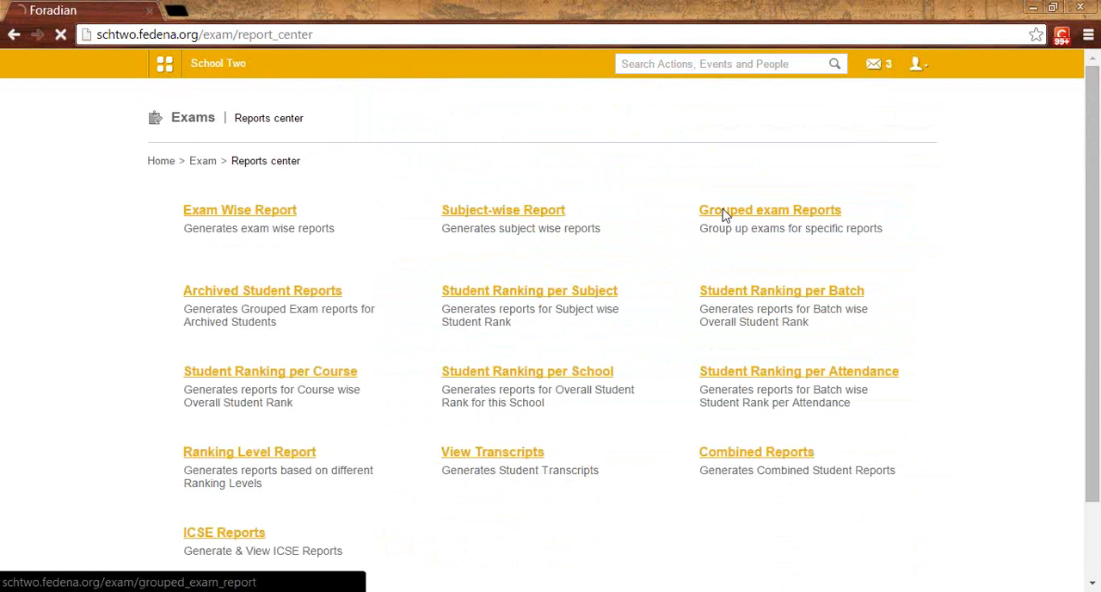
left_click(535, 216)
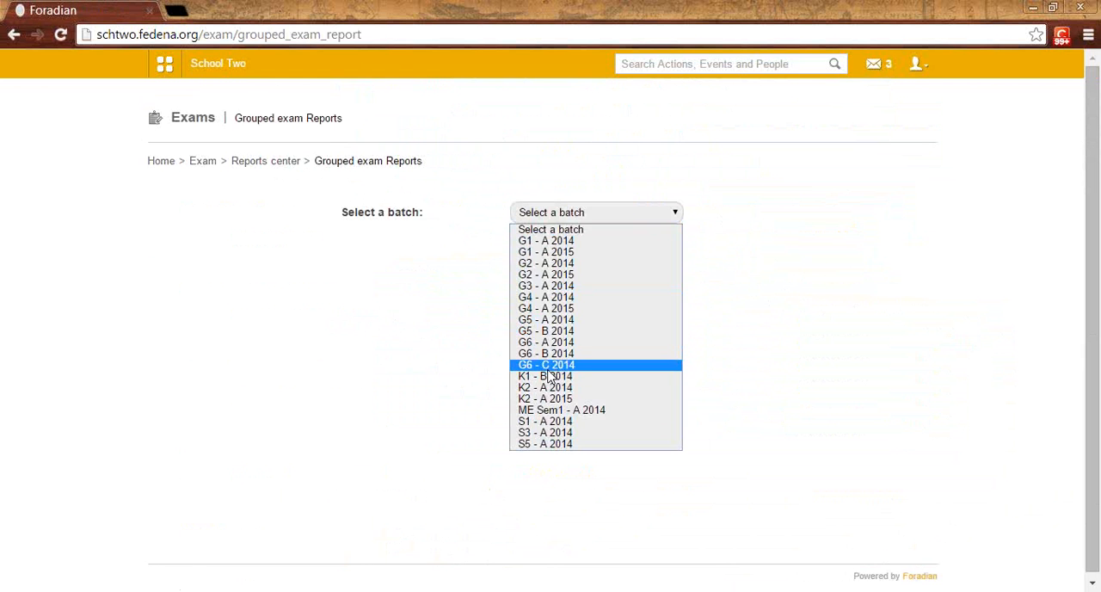
left_click(547, 378)
left_click(596, 258)
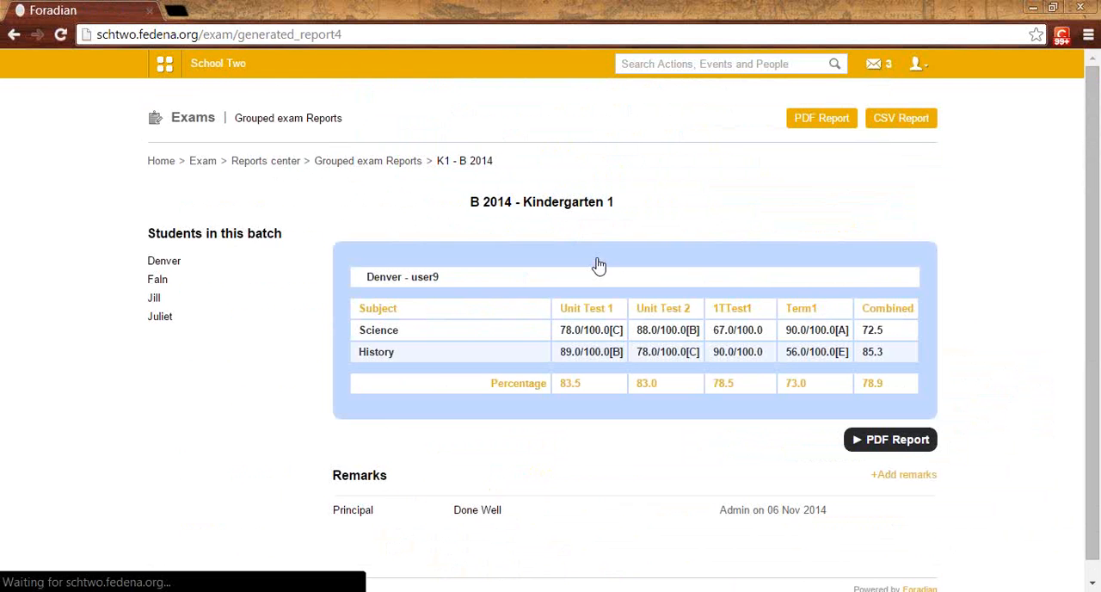
Step: Display the blank remark entry form below the student's grouped exam report and examine its fields
scroll(599, 264, "down", 1)
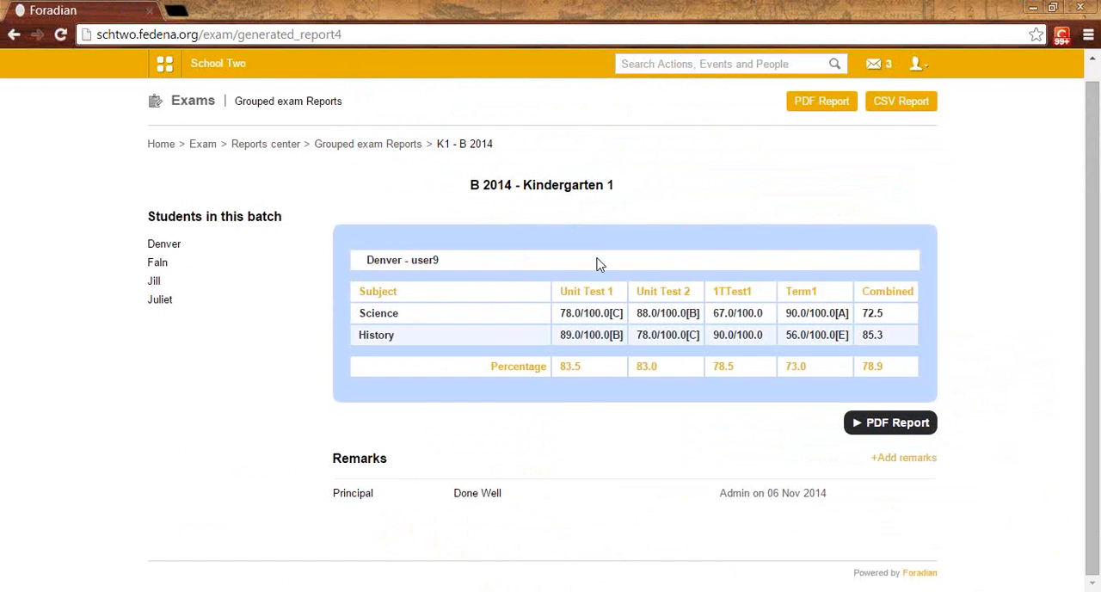
left_click(895, 462)
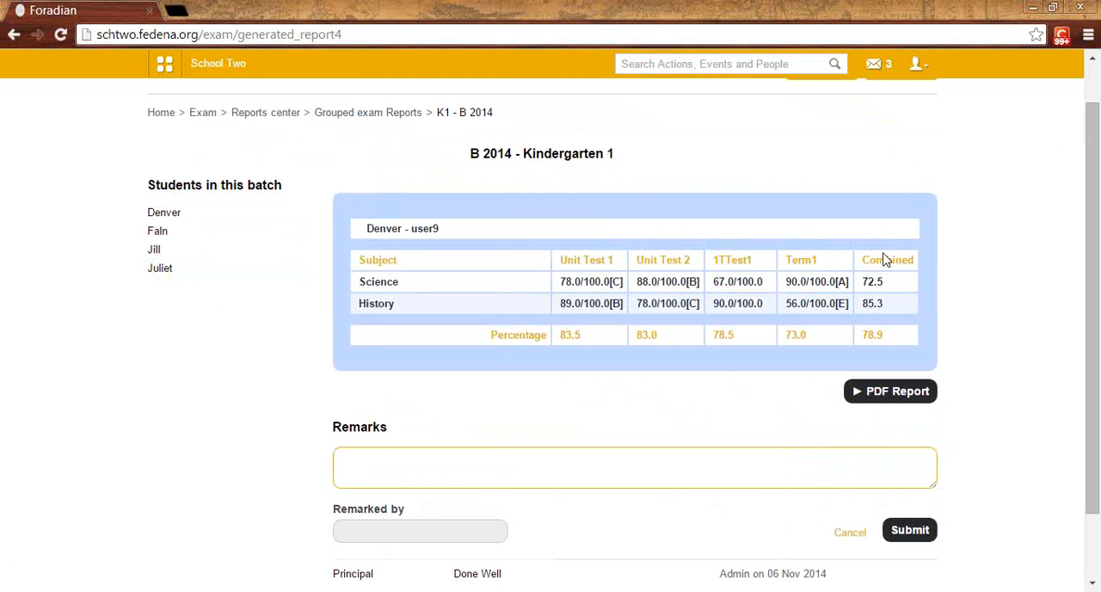
scroll(749, 282, "down", 2)
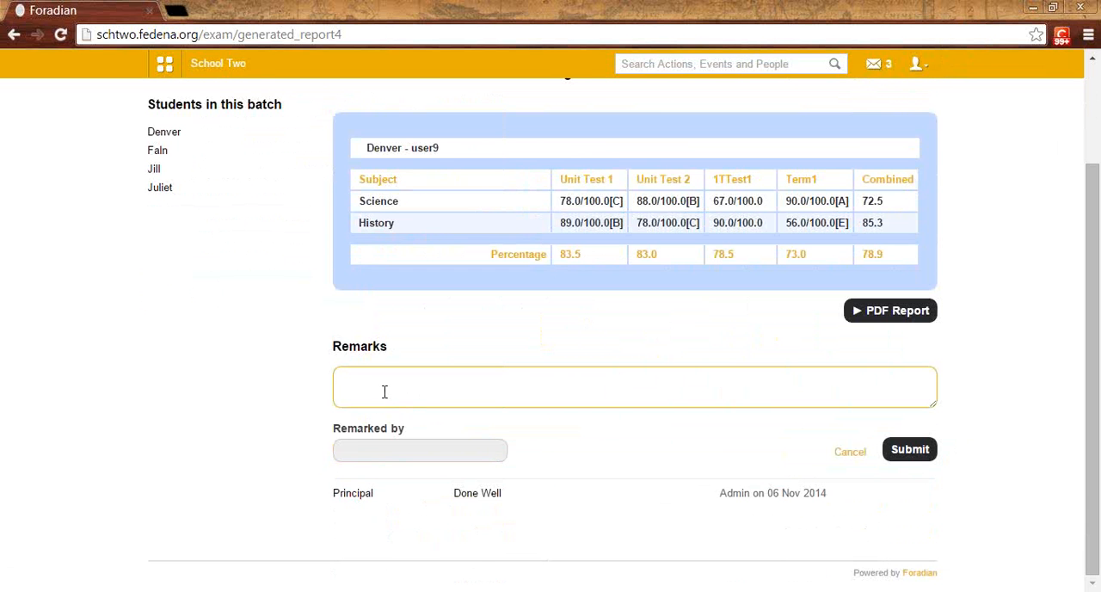
scroll(389, 390, "up", 2)
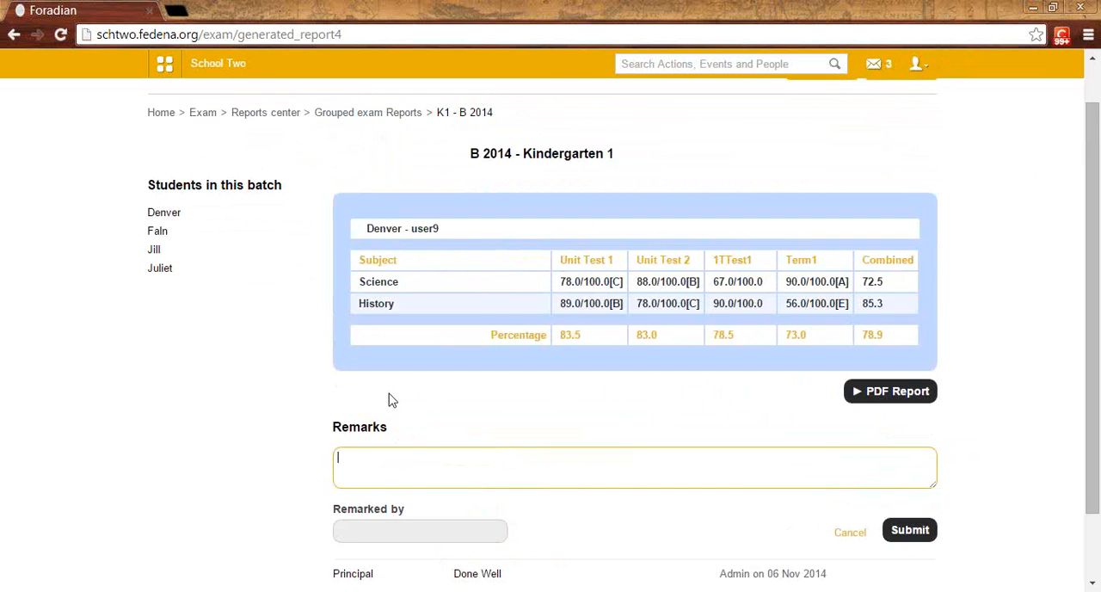
scroll(389, 398, "up", 1)
Step: Return to the Reports center and view the student transcripts for batch K1 - B 2014
left_click(284, 164)
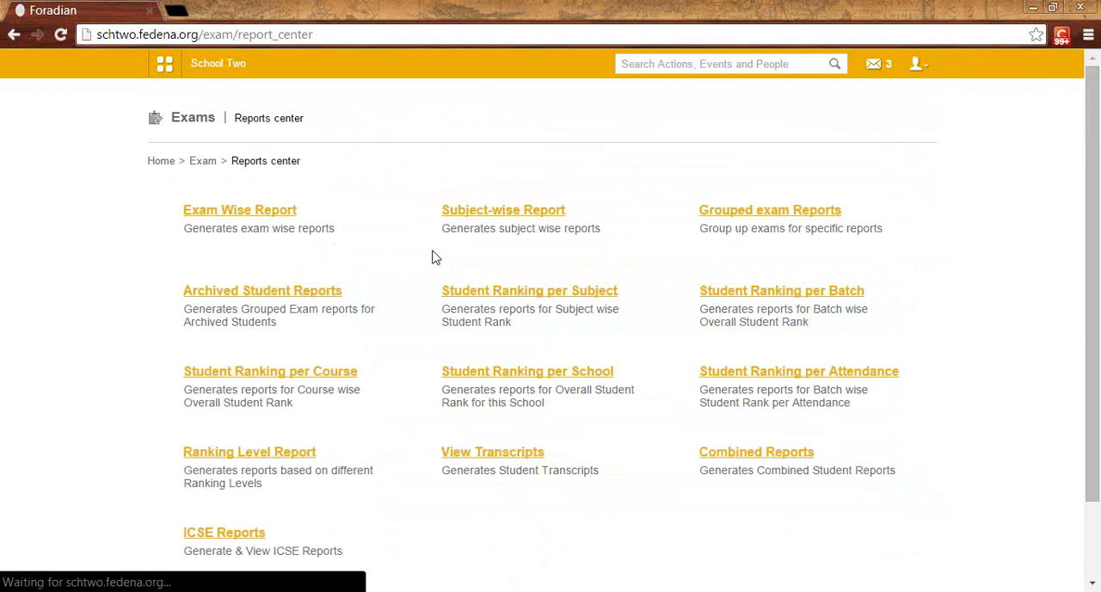
scroll(437, 260, "down", 2)
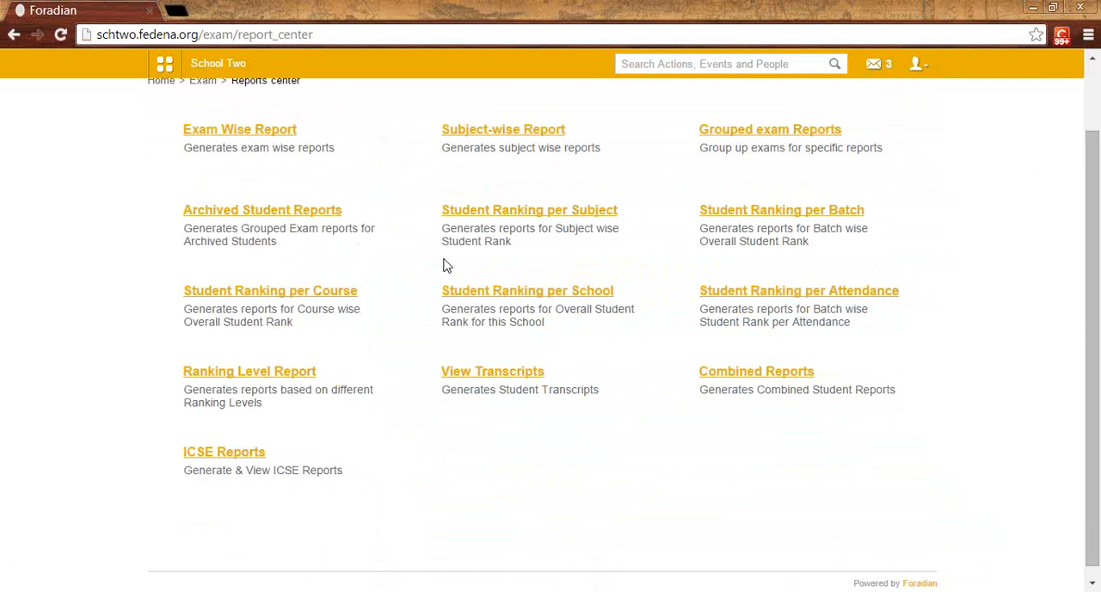
left_click(510, 379)
left_click(564, 212)
left_click(525, 378)
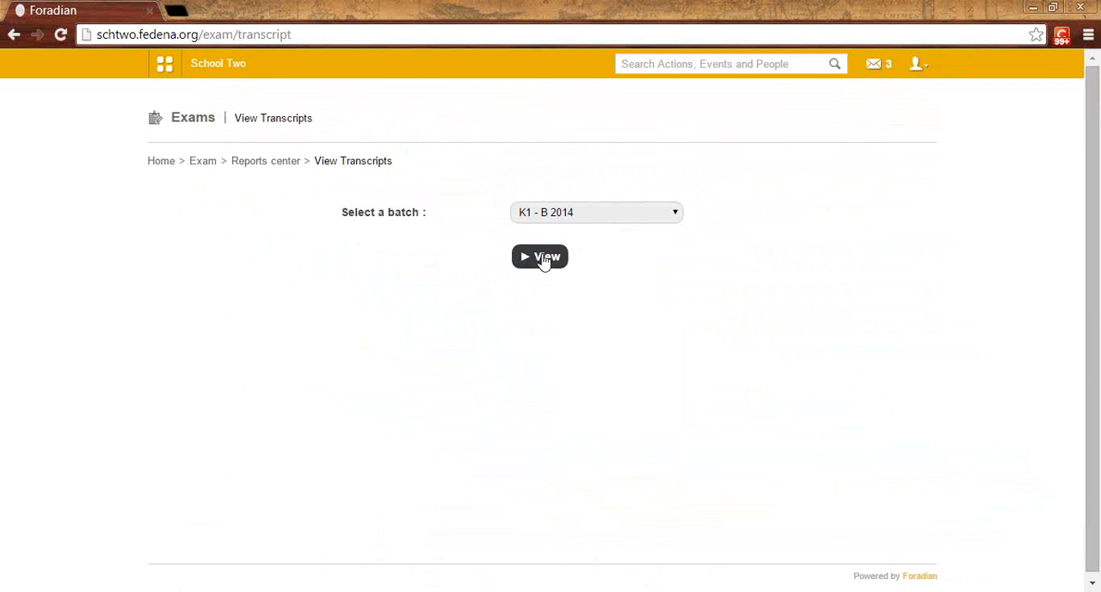
left_click(542, 258)
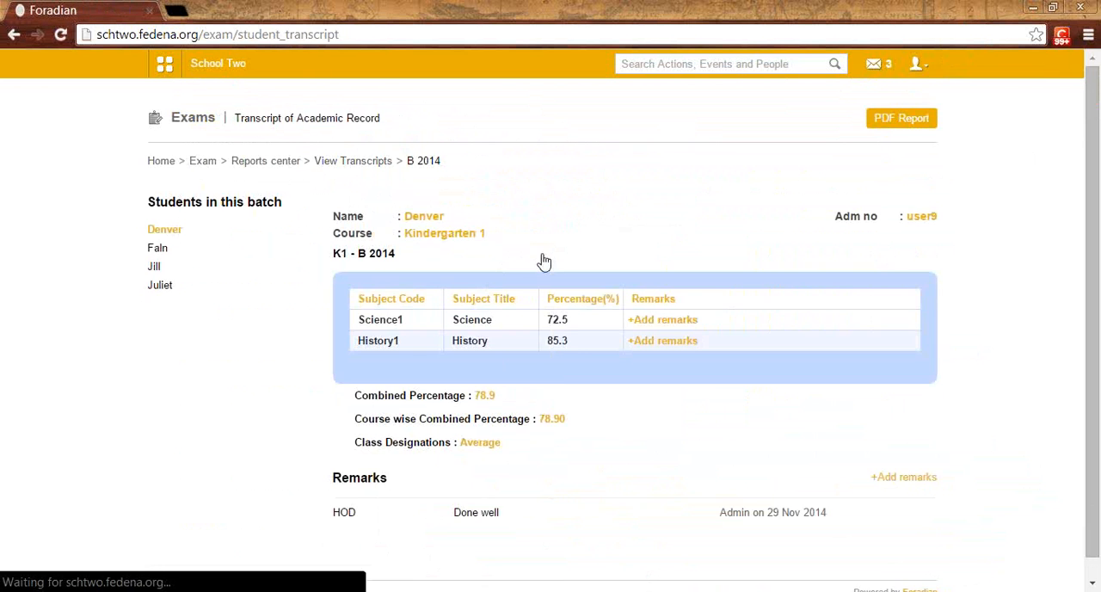
Step: Examine the transcript's subject percentages and remarks, and display the blank general remark form below them
scroll(602, 310, "down", 1)
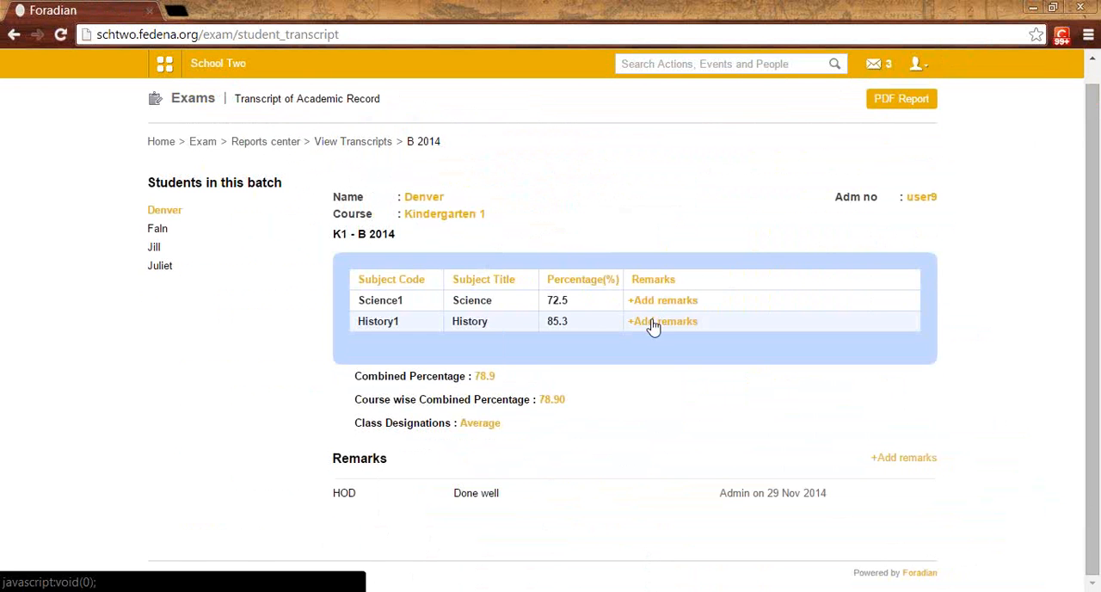
left_click_drag(569, 298, 552, 296)
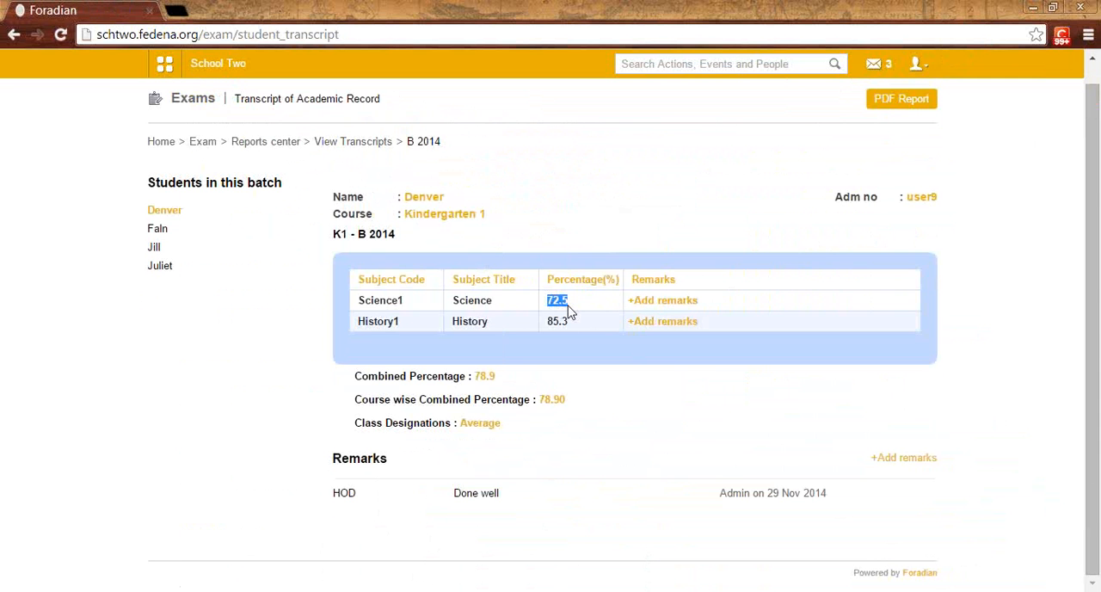
left_click(912, 460)
scroll(903, 460, "down", 2)
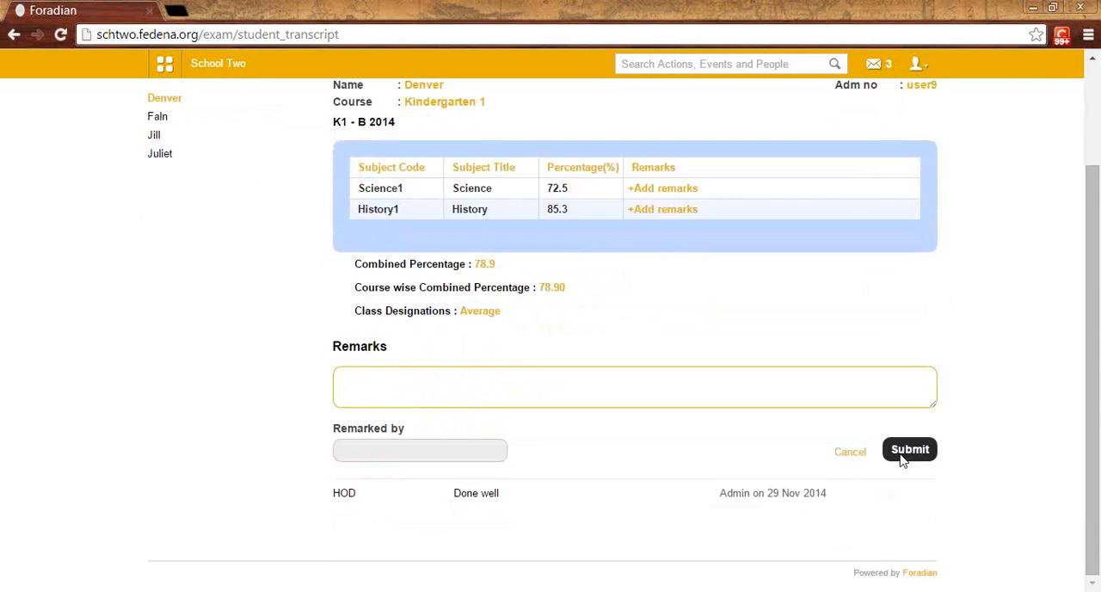
scroll(902, 462, "up", 3)
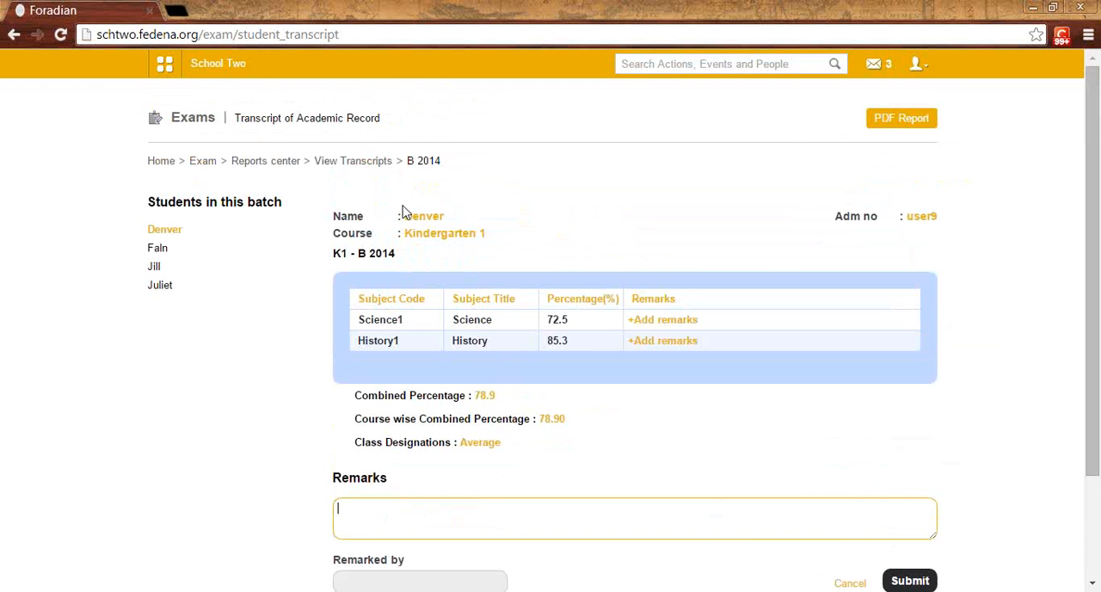
scroll(403, 206, "down", 1)
scroll(416, 201, "up", 1)
Step: Log out of the employee account and log in as admin with the prefilled credentials
left_click(917, 65)
left_click(847, 129)
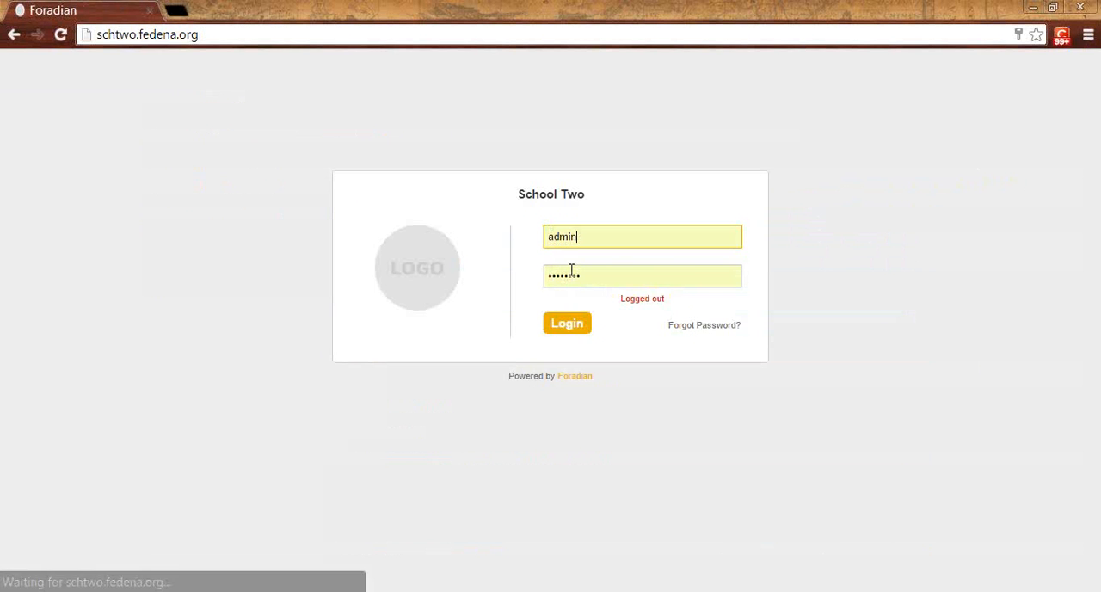
left_click(557, 325)
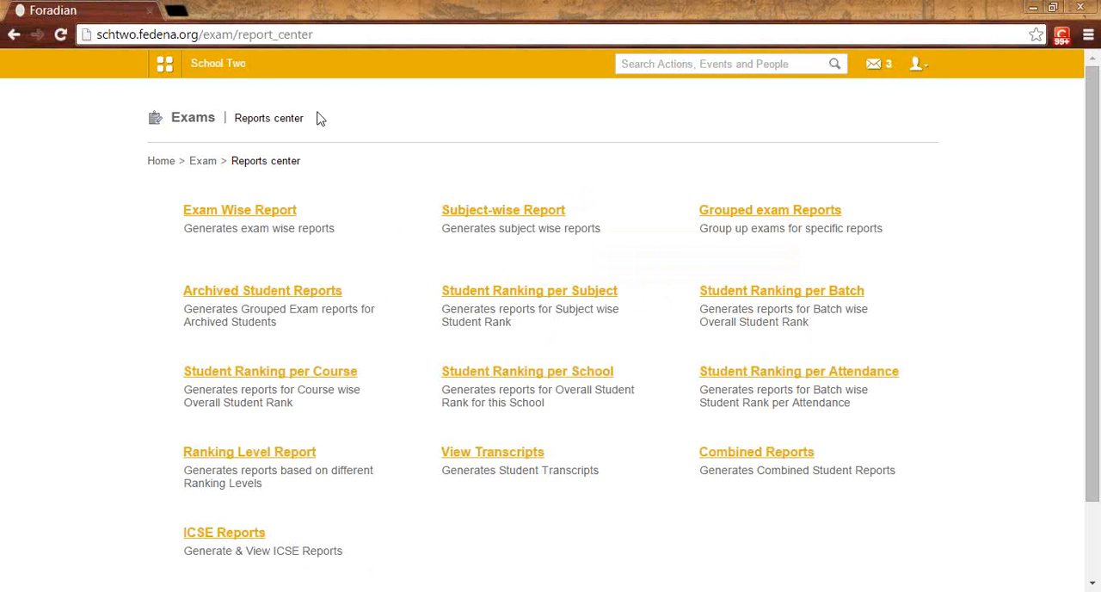
Step: Open the Collect the Fees page under Fees in the Finance module
left_click(167, 66)
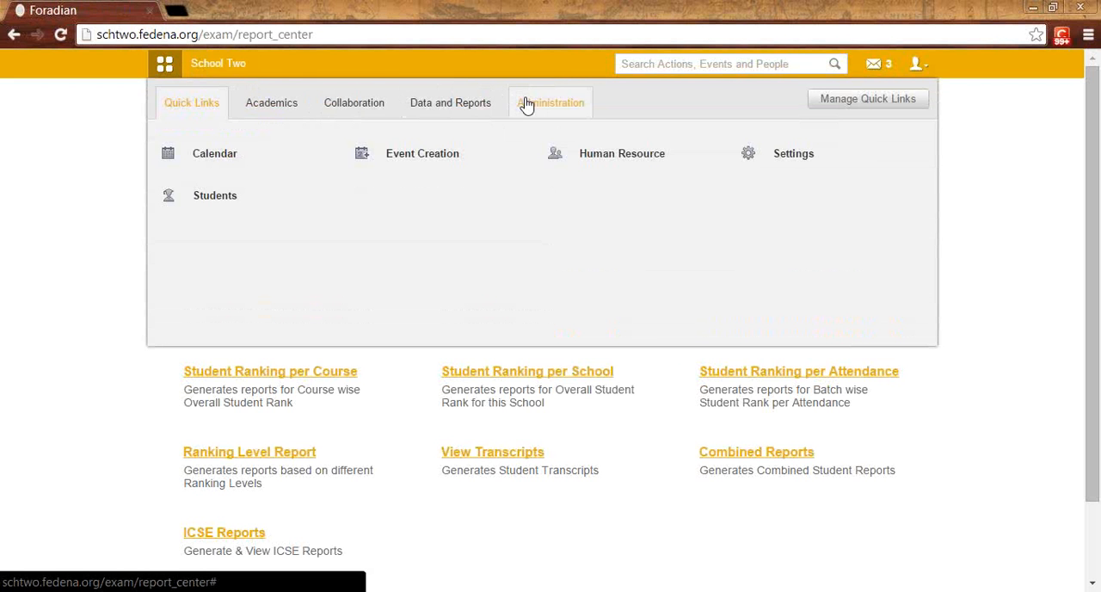
left_click(527, 104)
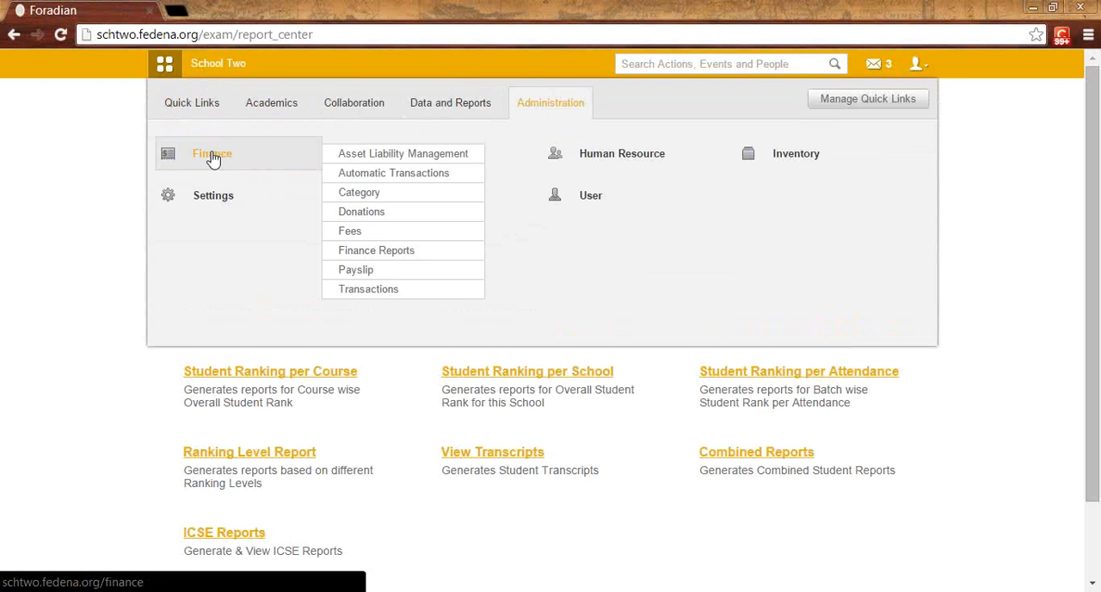
left_click(216, 158)
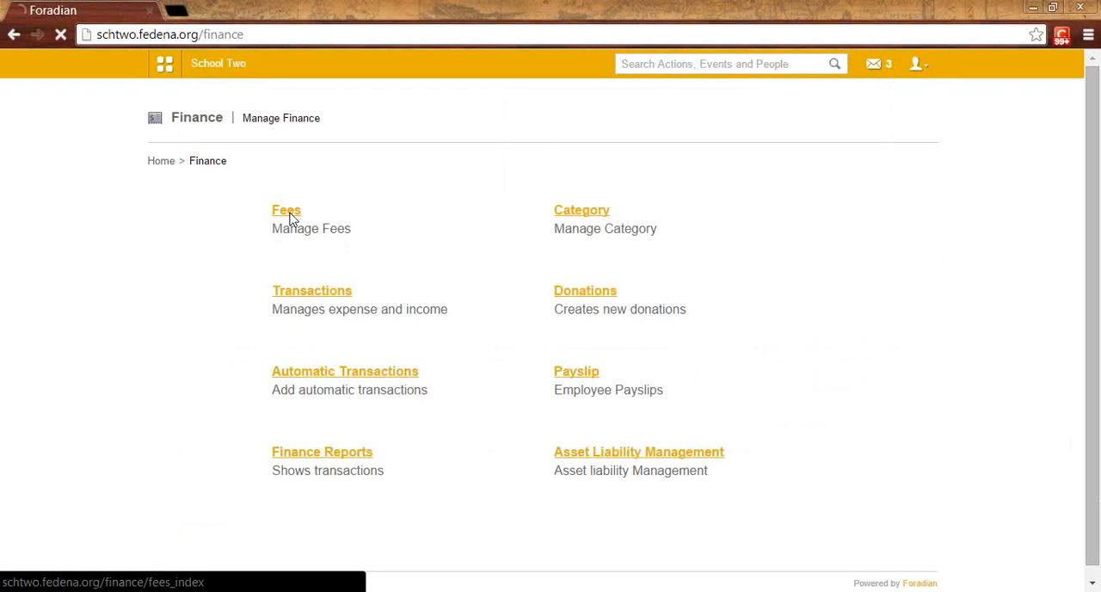
left_click(289, 215)
scroll(465, 361, "down", 1)
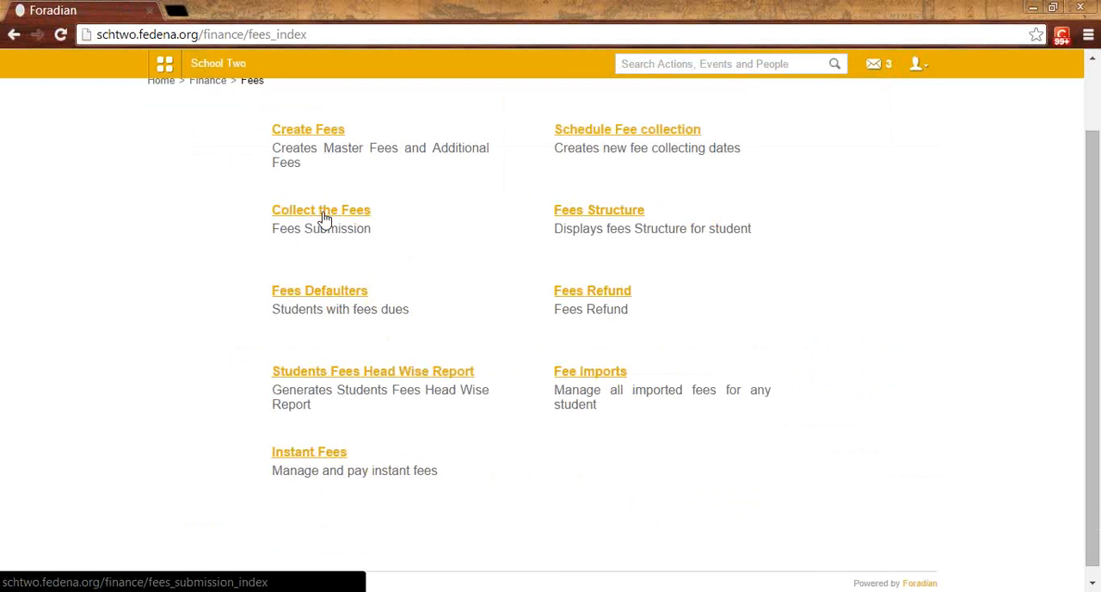
left_click(325, 214)
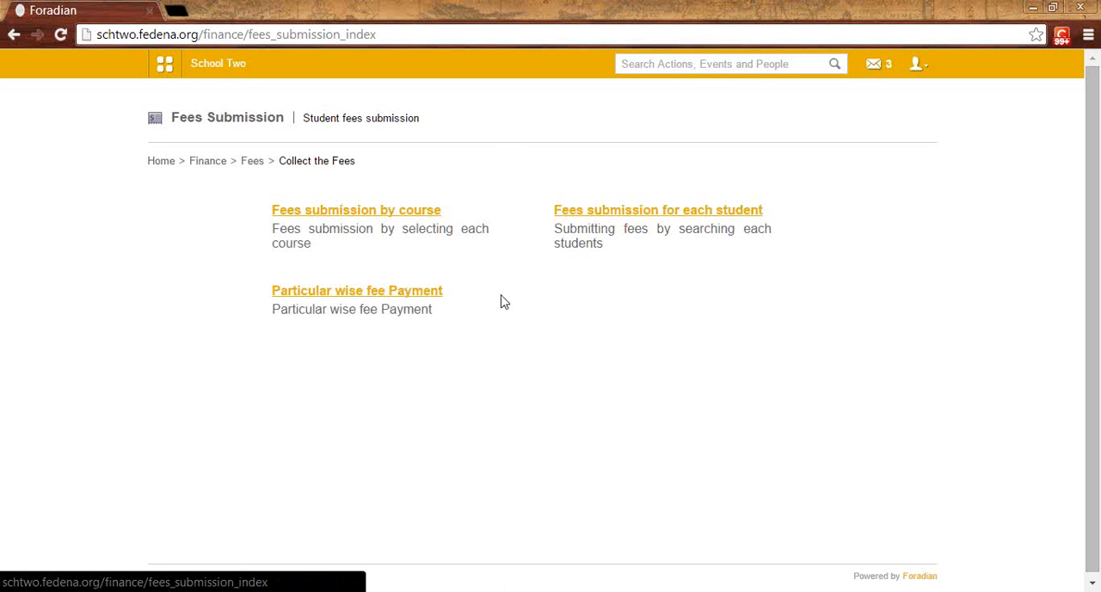
Step: Open fees submission for each student and find the student in batch G5 - A 2014 by name
left_click(613, 215)
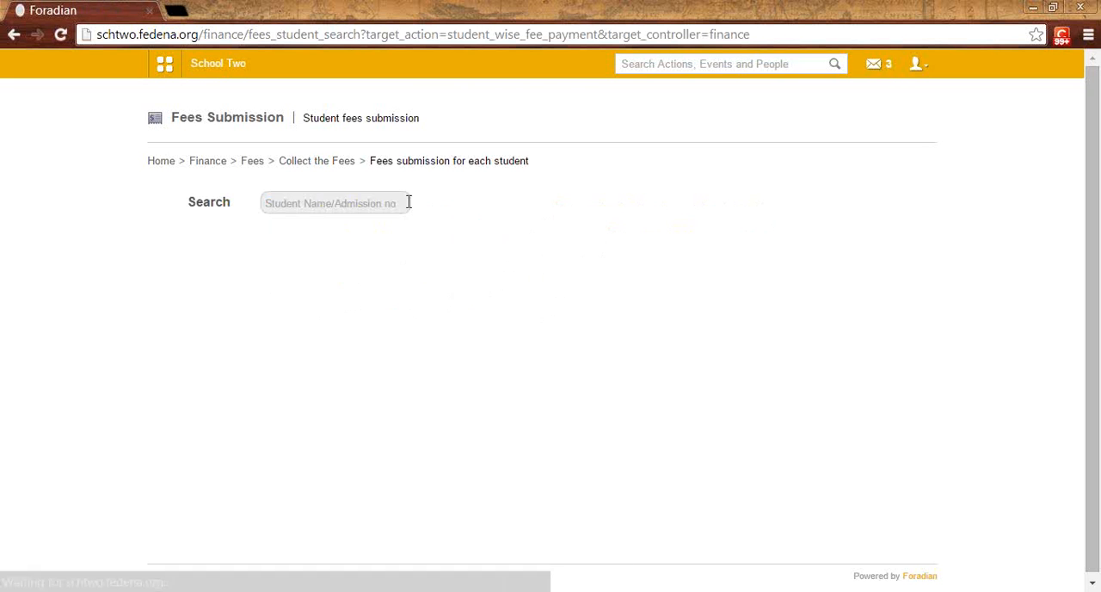
left_click(401, 205)
type("kate")
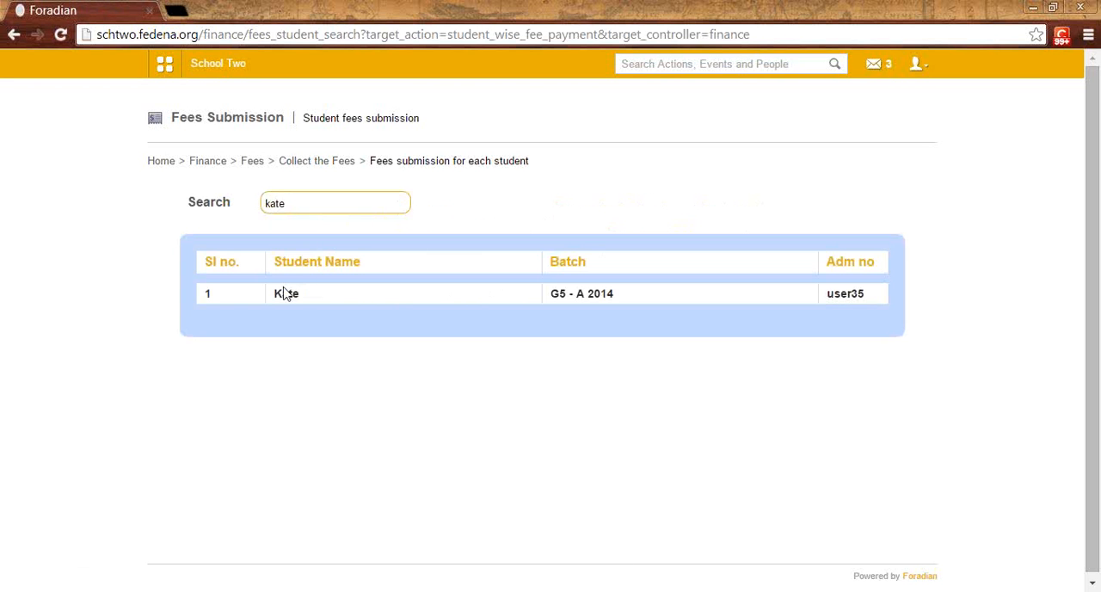
left_click(283, 294)
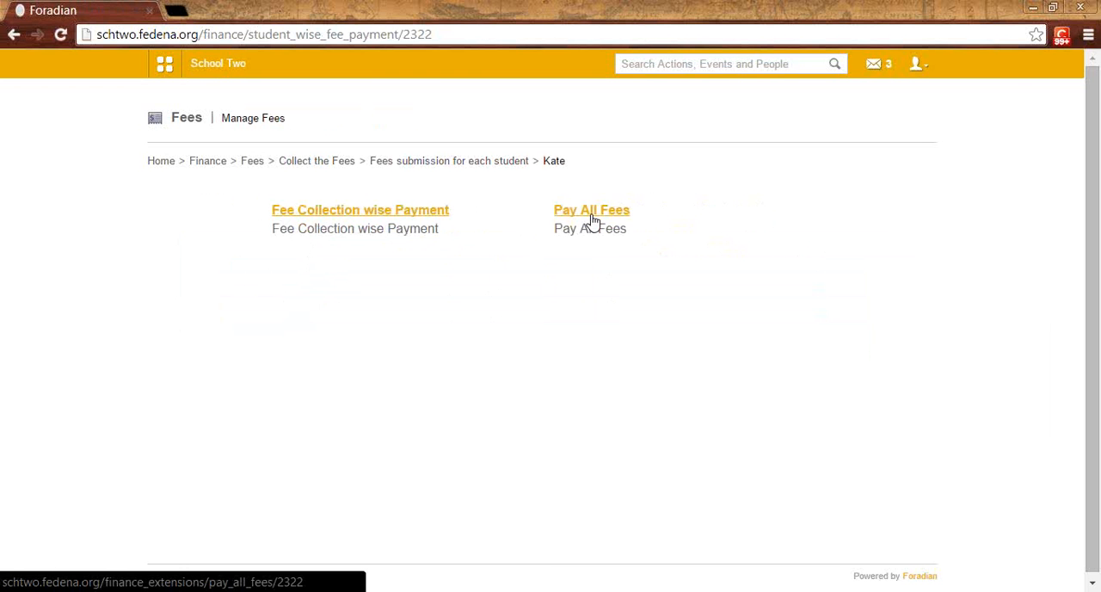
Step: Open the student's Fee Collection wise Payment and select the Collection-G5A2014 with Discount fee collection
left_click(338, 214)
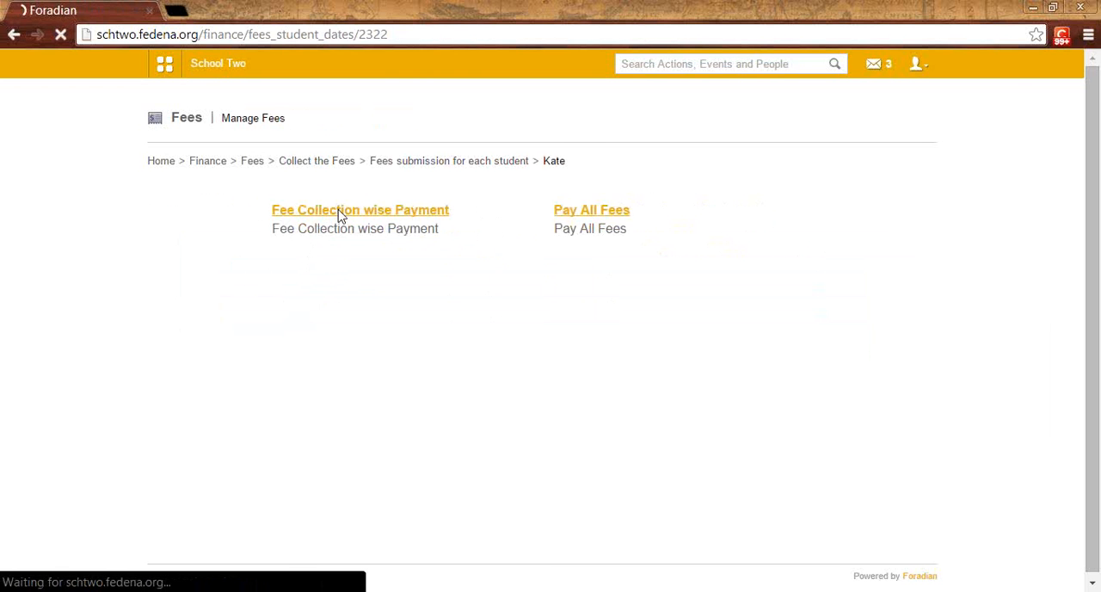
left_click(383, 215)
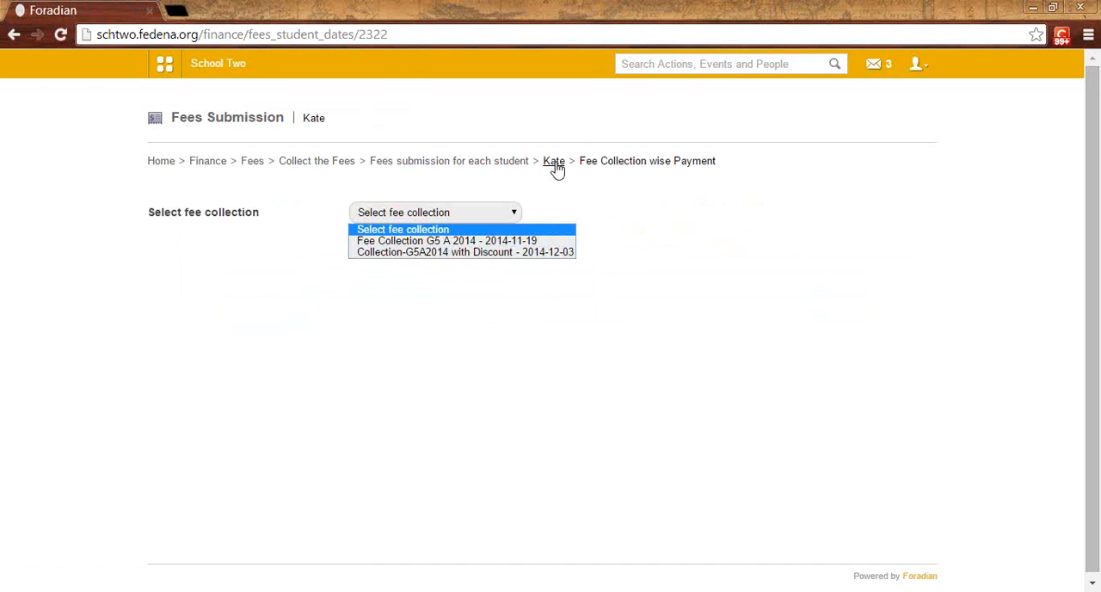
left_click(505, 252)
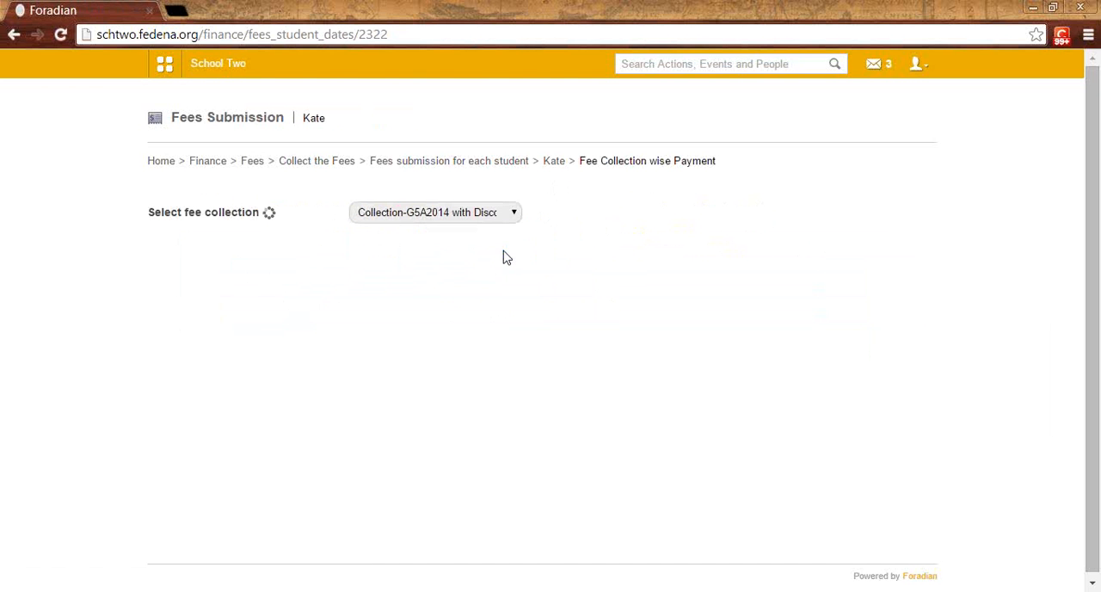
Step: Examine the fee collection's particulars, applied discount, student category and payment fields
scroll(506, 258, "down", 2)
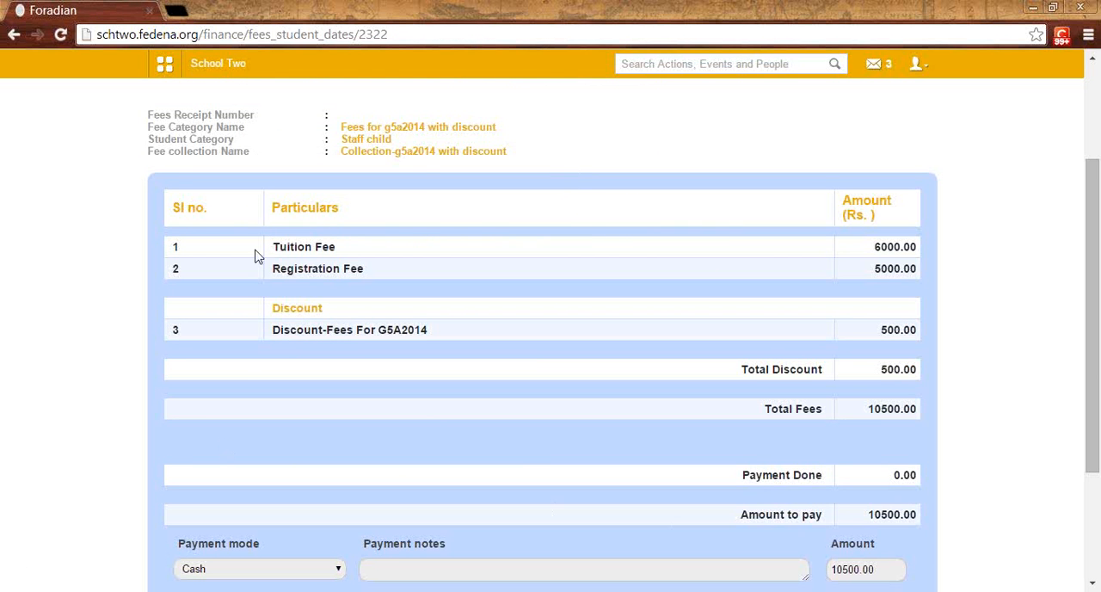
scroll(425, 175, "up", 2)
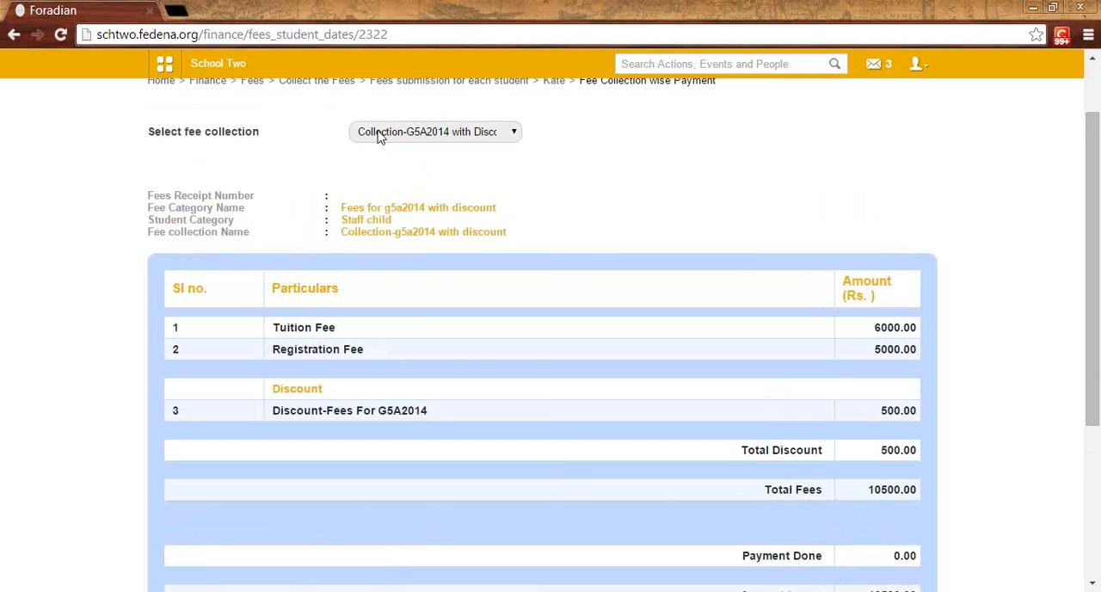
scroll(430, 258, "down", 3)
scroll(437, 261, "down", 1)
scroll(437, 261, "up", 1)
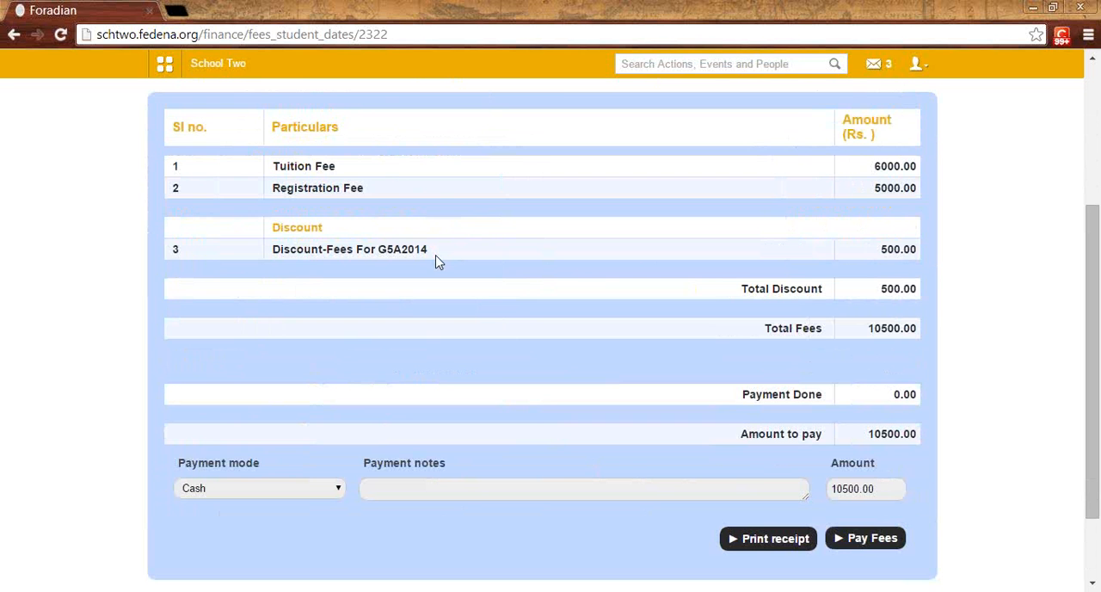
scroll(436, 262, "up", 2)
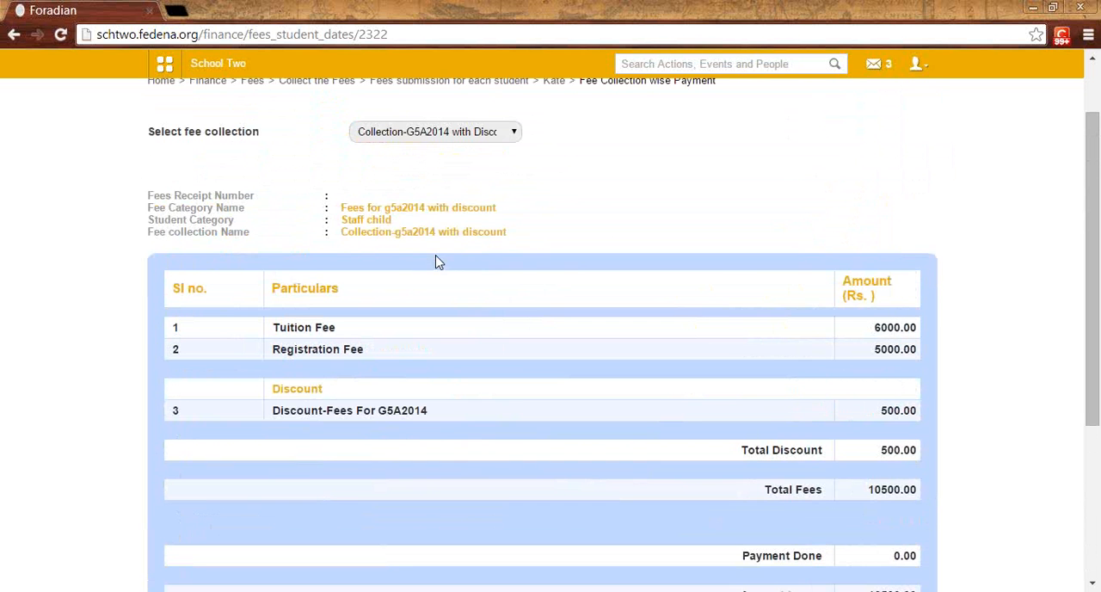
left_click_drag(272, 410, 428, 412)
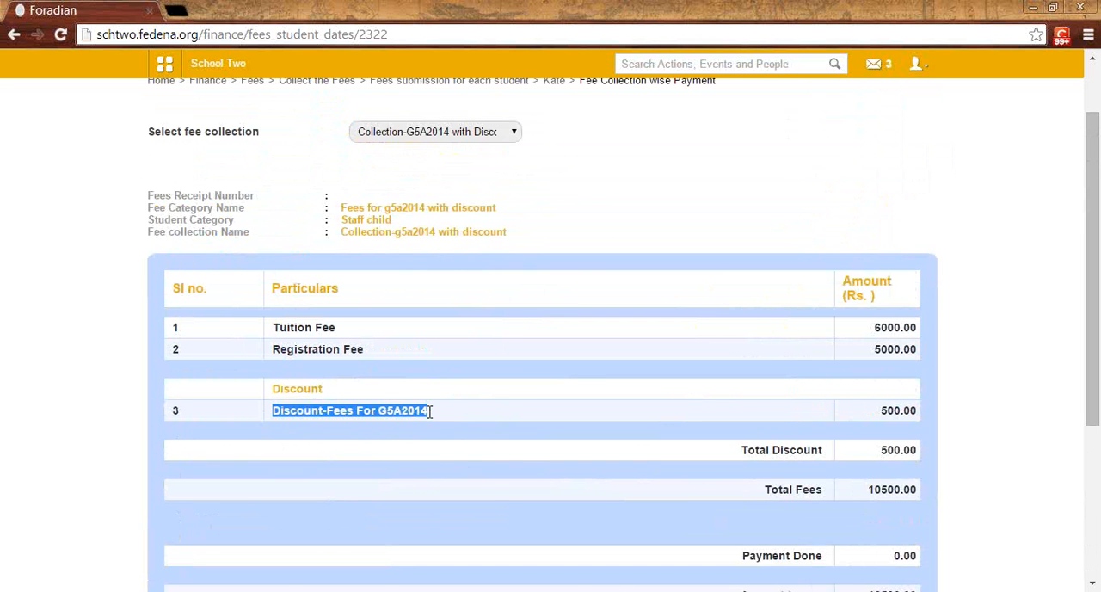
left_click(393, 223)
left_click_drag(393, 224, 343, 224)
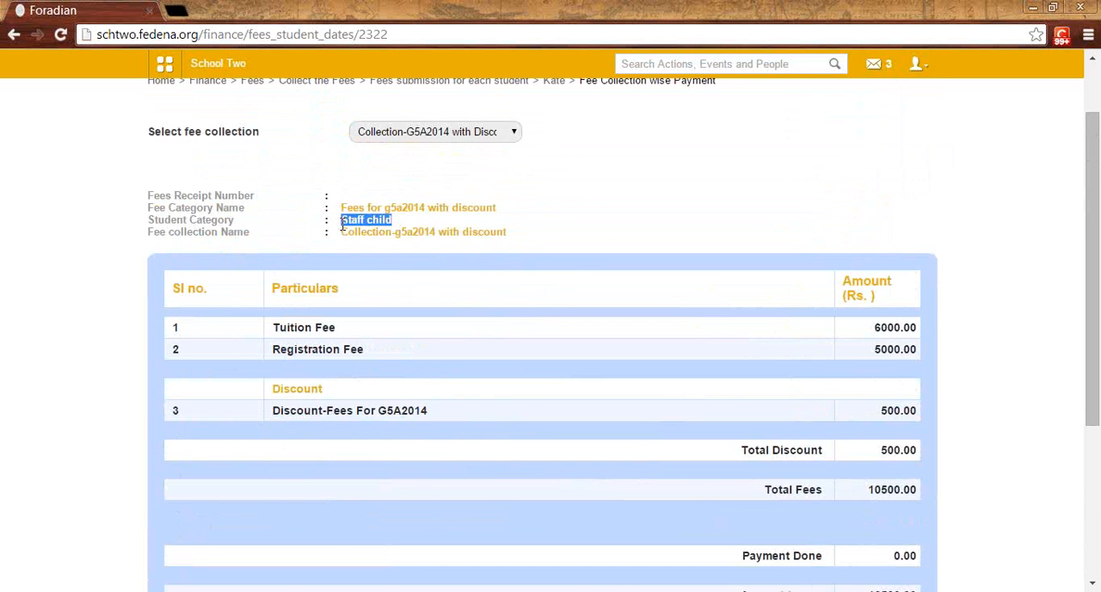
scroll(321, 333, "down", 1)
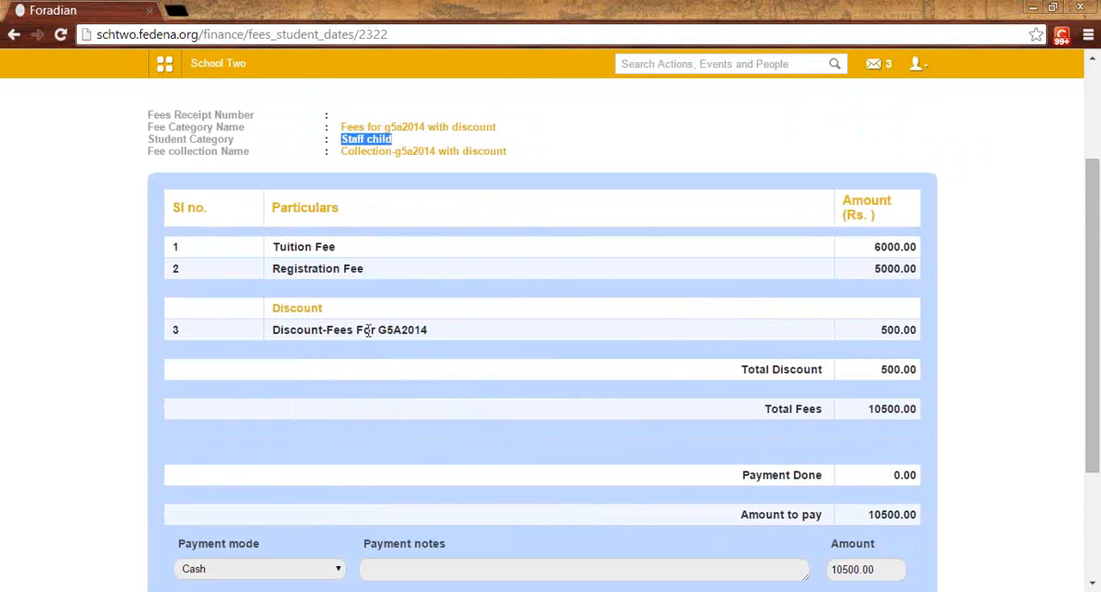
scroll(598, 453, "down", 1)
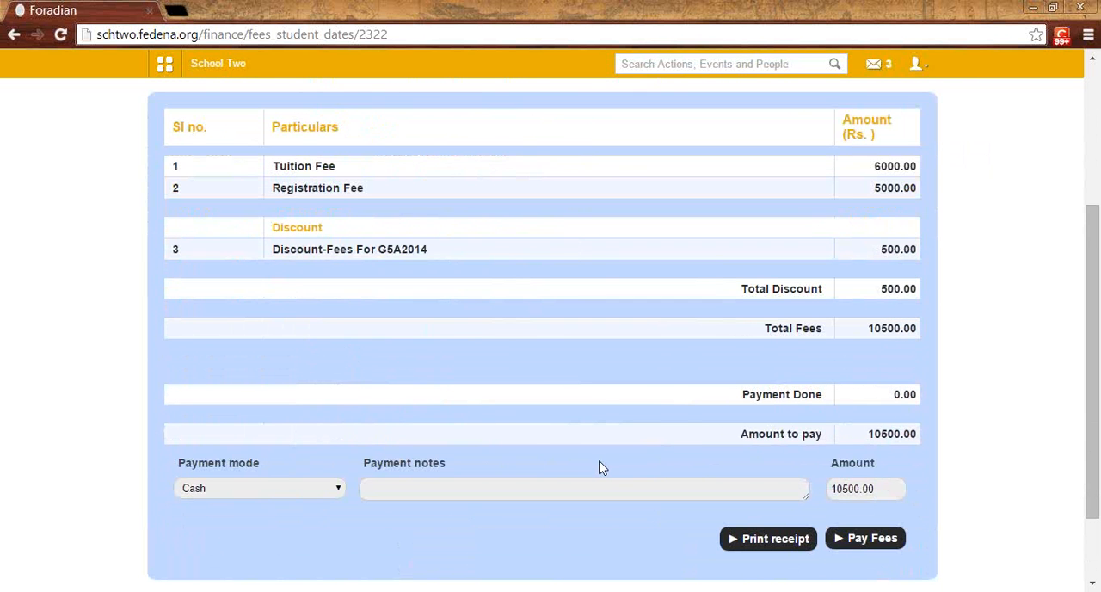
scroll(599, 467, "up", 2)
scroll(437, 197, "down", 2)
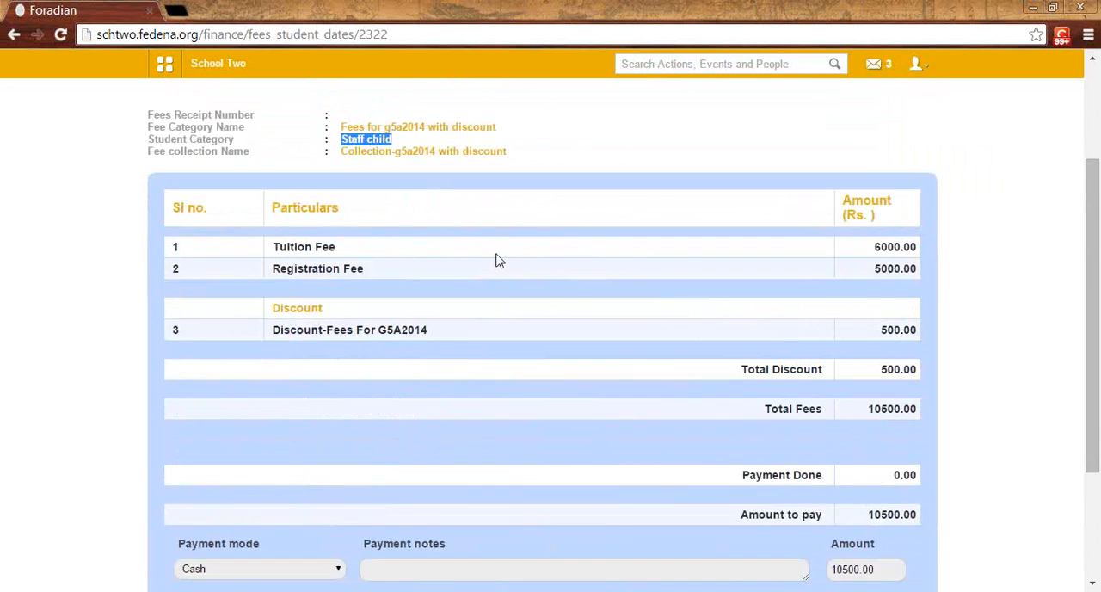
Step: Pay 5200 of the fee in cash with the payment note "partial amount"
left_click_drag(887, 487, 828, 487)
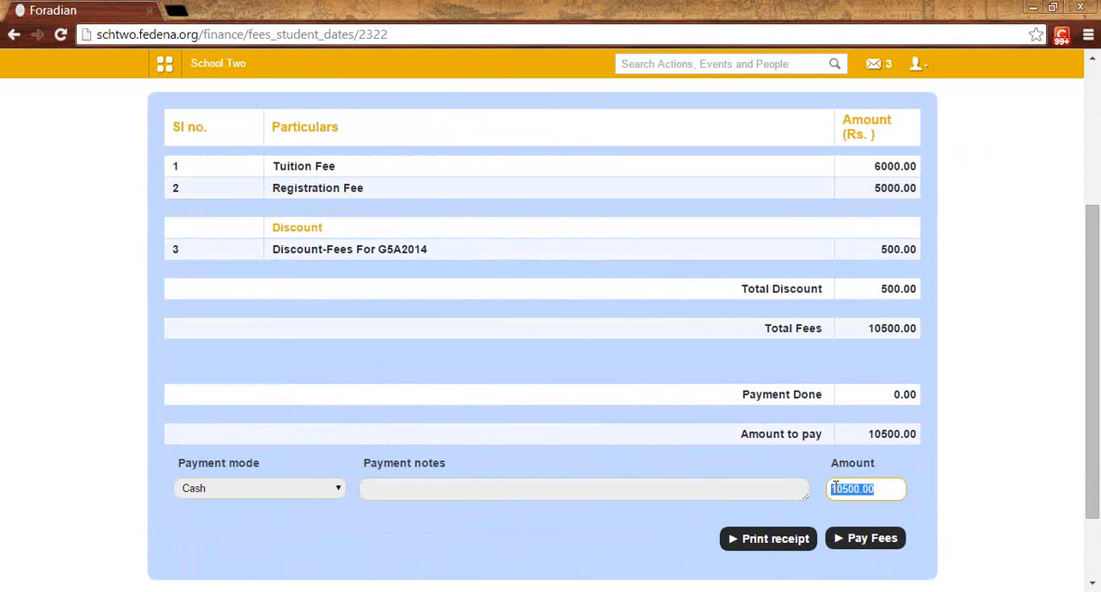
left_click(843, 489)
left_click_drag(876, 489, 841, 487)
type("12")
left_click(622, 489)
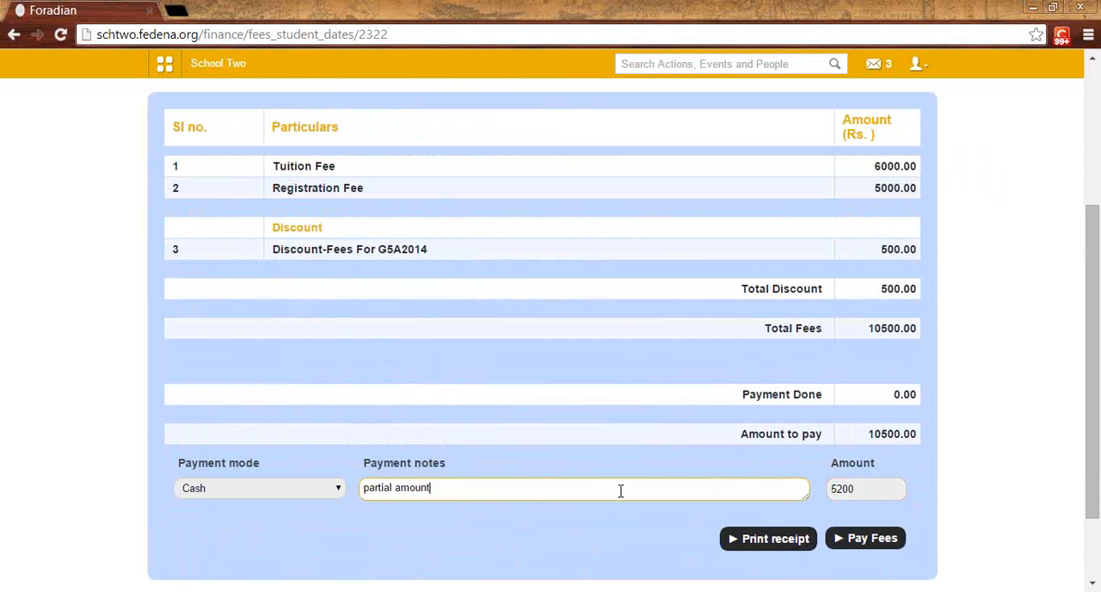
scroll(620, 490, "down", 1)
left_click(876, 460)
Step: Request deletion of the partial payment in the Payment History and cancel the confirmation
scroll(877, 460, "down", 3)
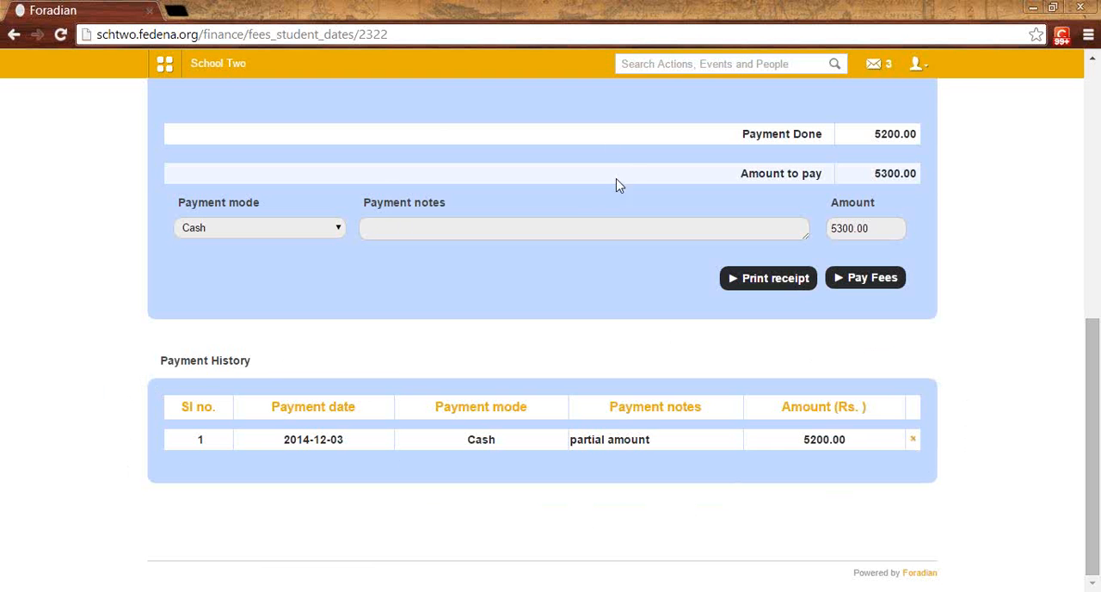
left_click(916, 440)
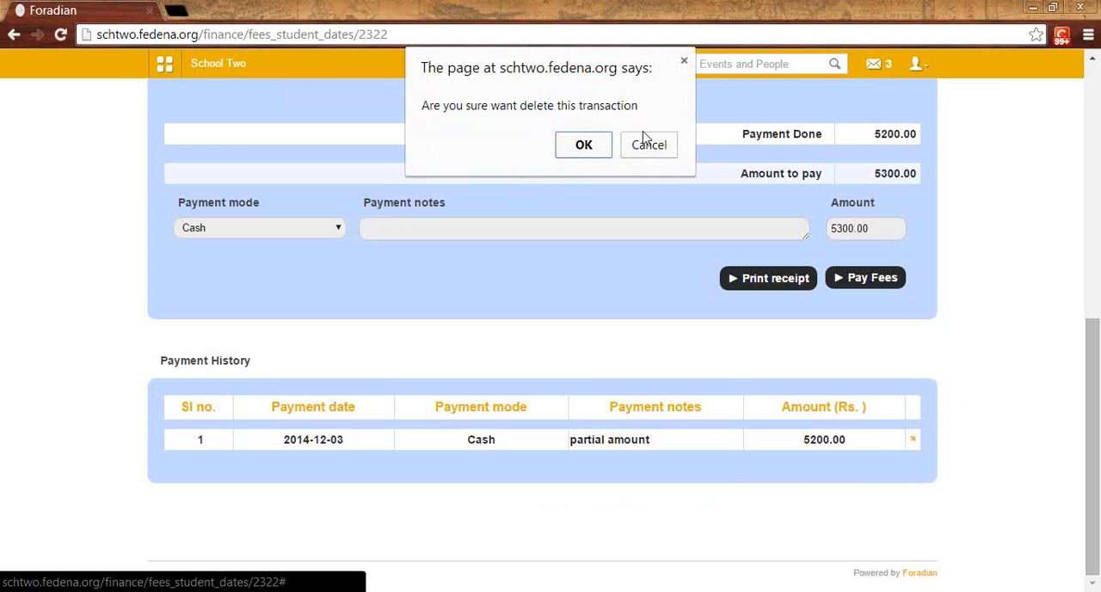
left_click(659, 151)
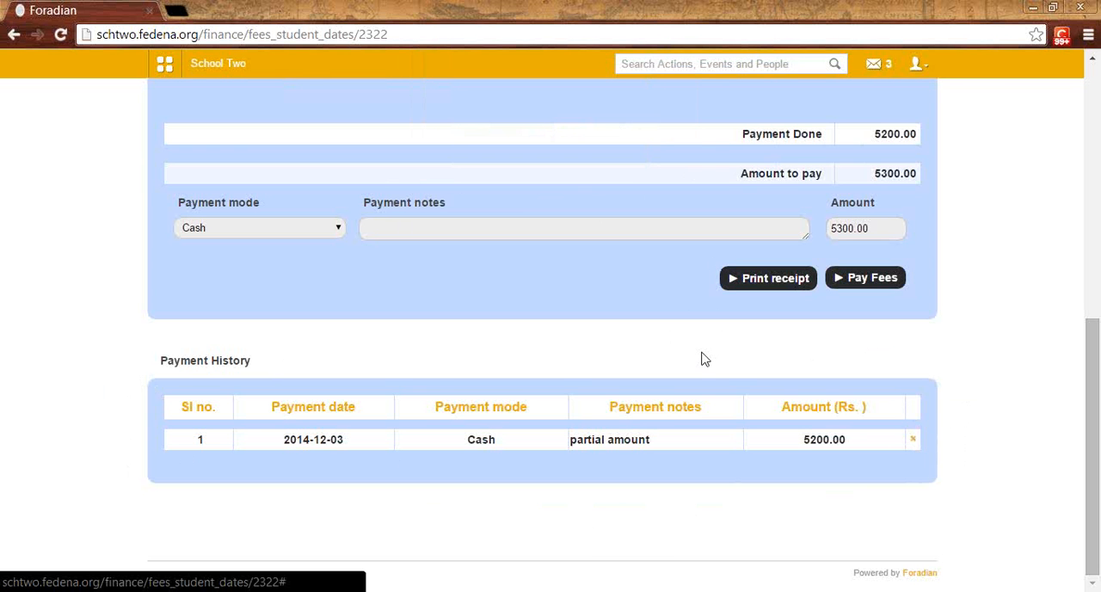
Step: Pay the remaining 5300.00 of the fee collection in cash and check the Payment History
scroll(701, 358, "up", 2)
left_click_drag(880, 389, 833, 388)
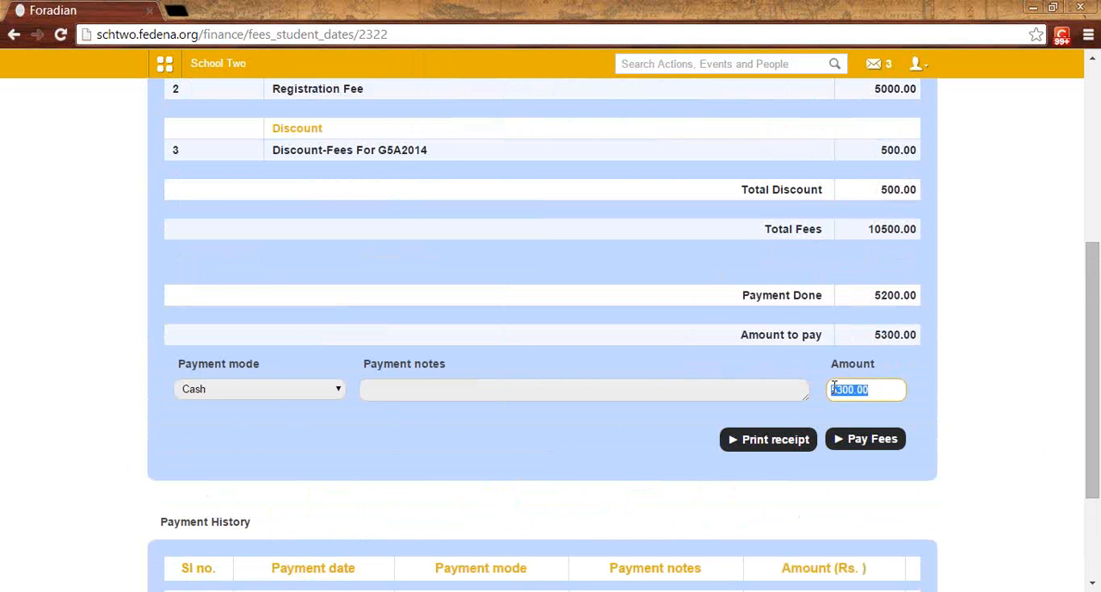
left_click(873, 389)
left_click(858, 441)
scroll(856, 441, "down", 2)
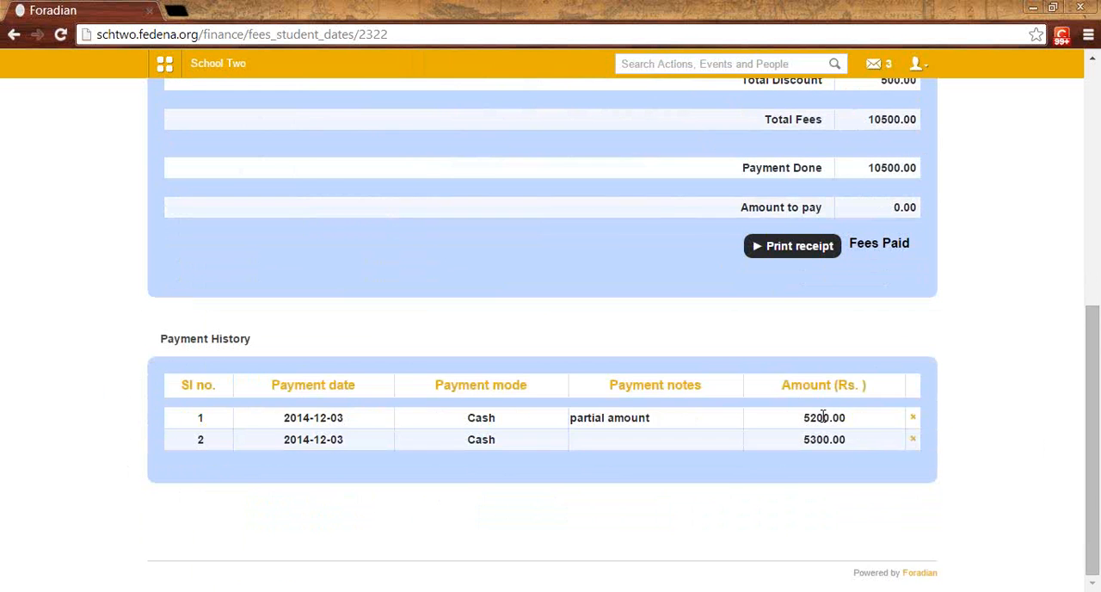
scroll(809, 467, "up", 2)
left_click(877, 412)
mouse_move(915, 409)
left_mouse_down()
mouse_move(850, 408)
mouse_move(912, 409)
left_mouse_up()
left_click(918, 409)
Step: Return to fees submission for each student, find the same student and review the Pay All Fees page
scroll(651, 381, "up", 4)
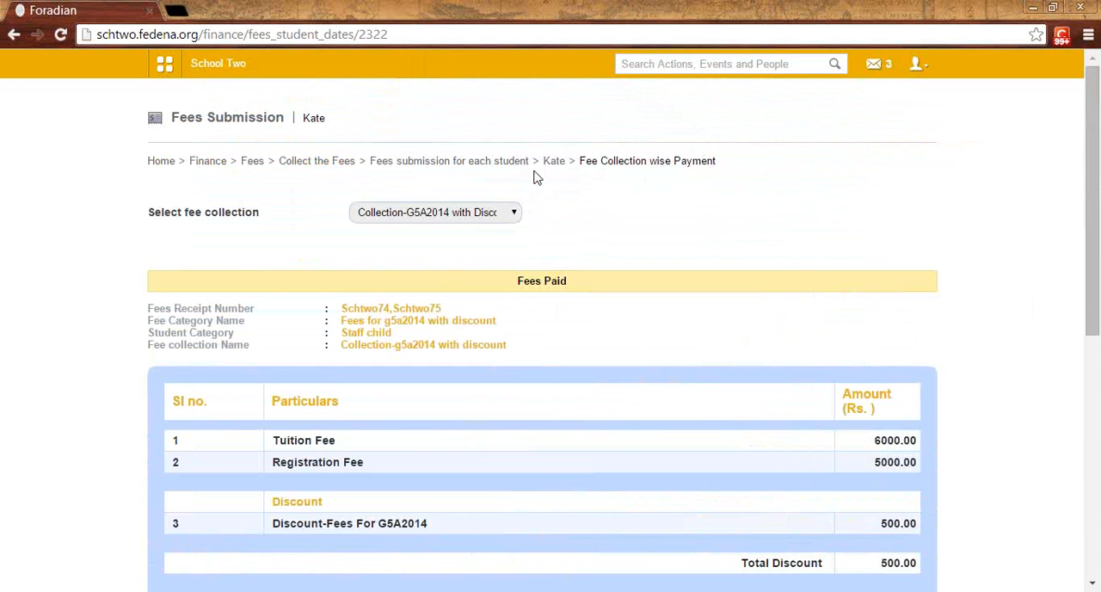
left_click(494, 162)
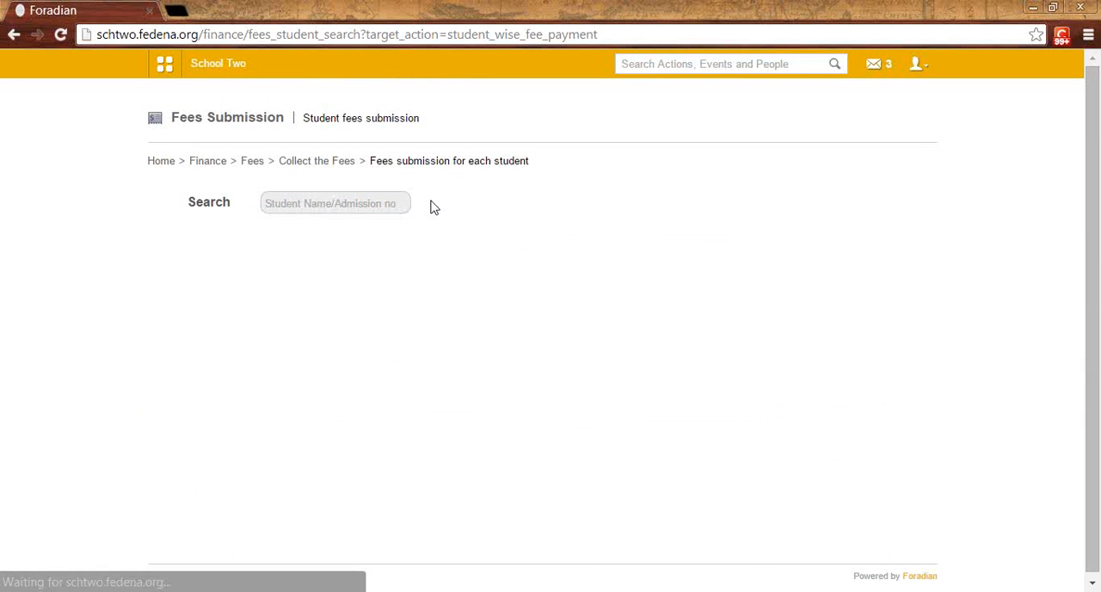
left_click(358, 203)
type("kate")
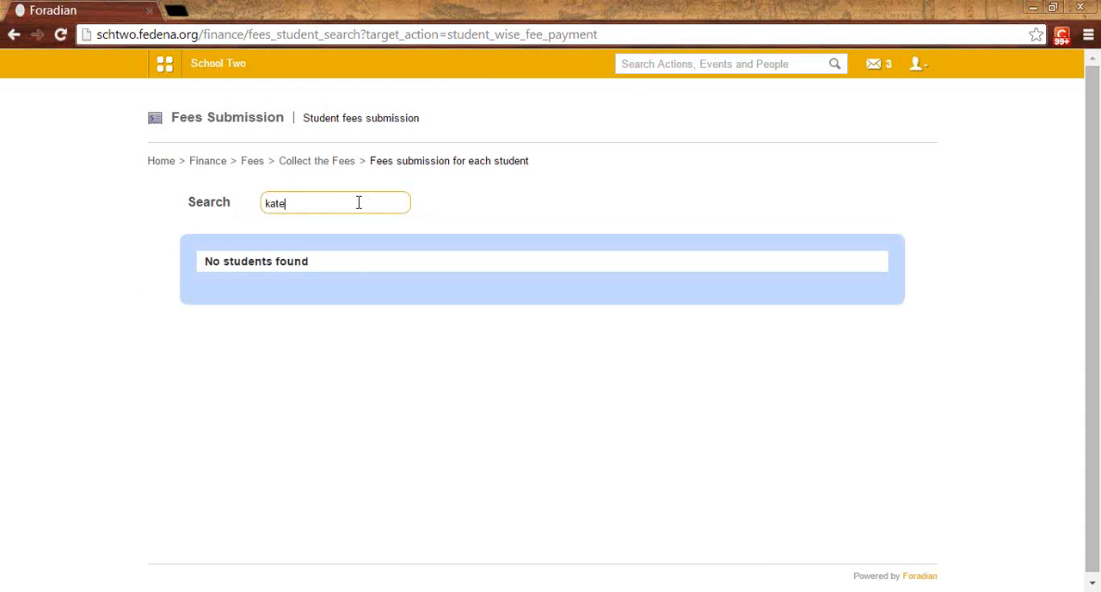
left_click(292, 296)
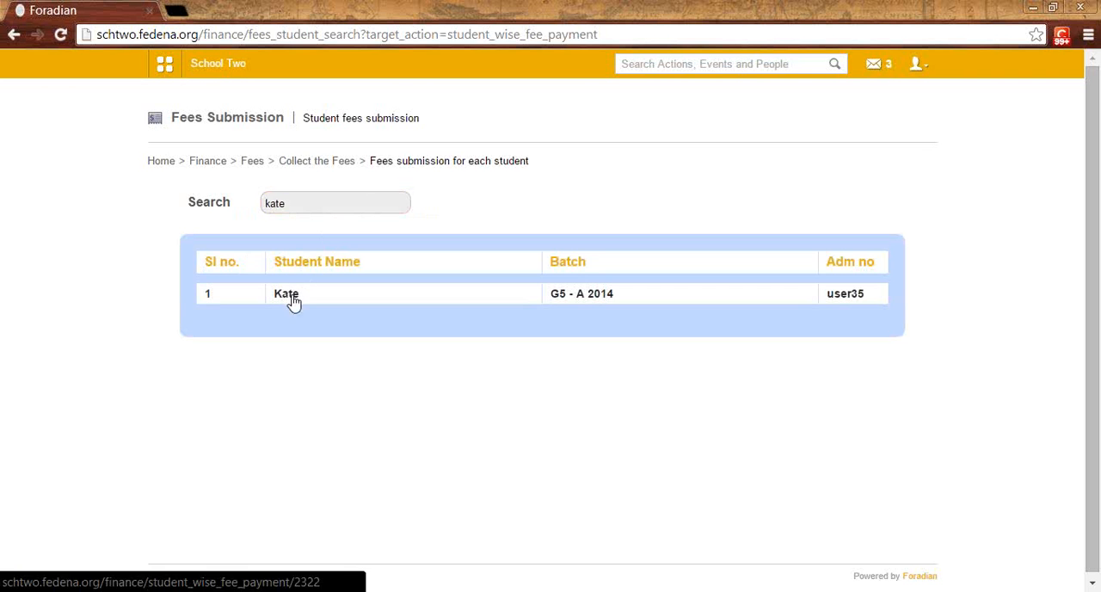
left_click(601, 217)
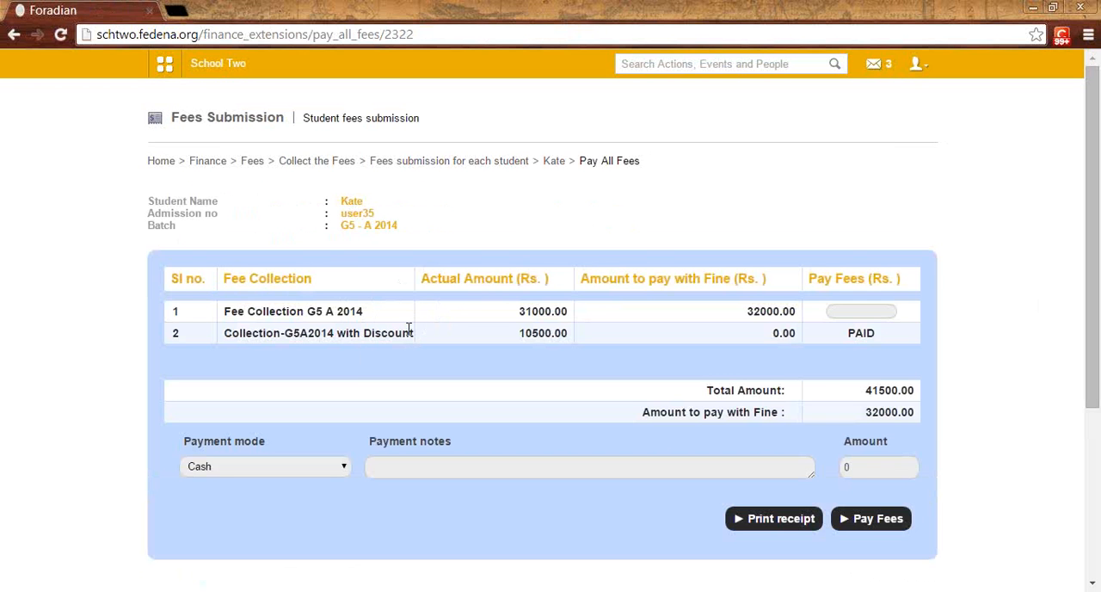
left_click_drag(839, 334, 884, 331)
left_click(875, 330)
left_click(855, 311)
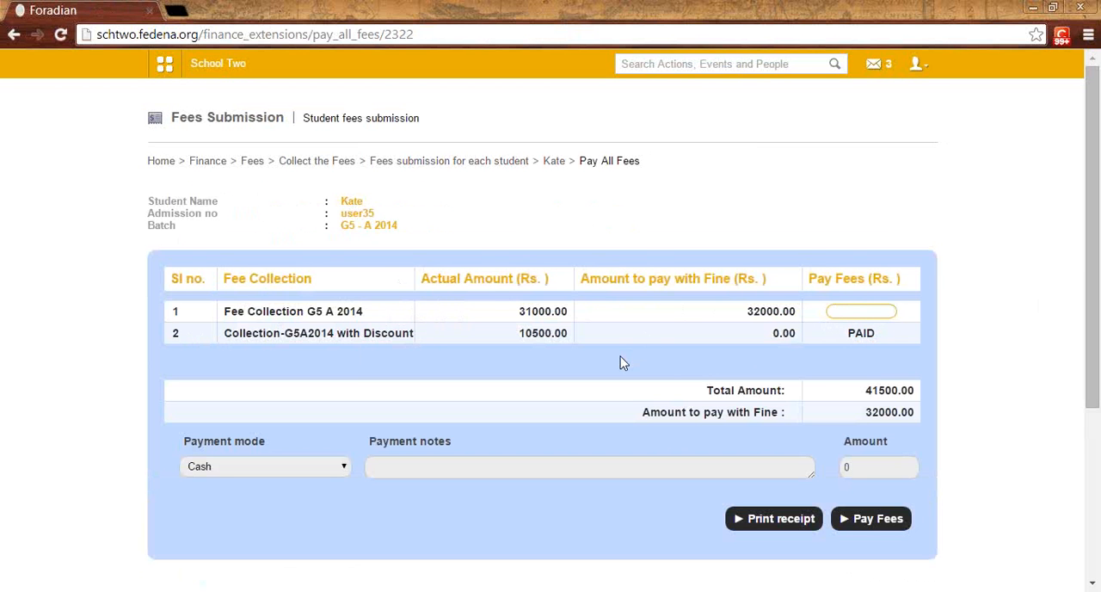
Step: Return to Collect the Fees, open Particular wise fee Payment and find another student of batch G5 - A 2014 by name
left_click(437, 162)
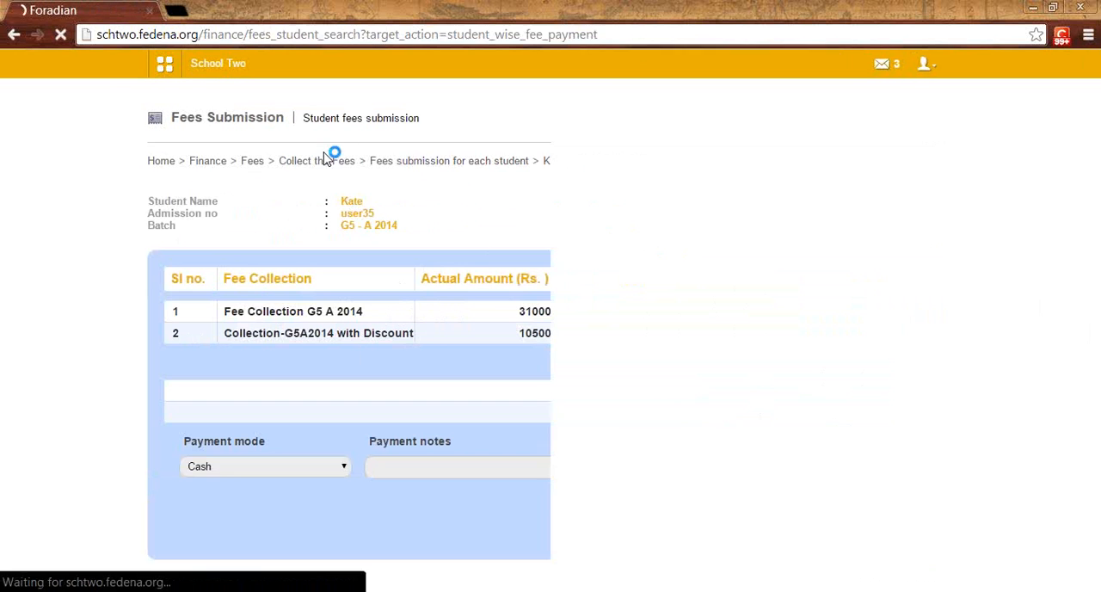
left_click(317, 162)
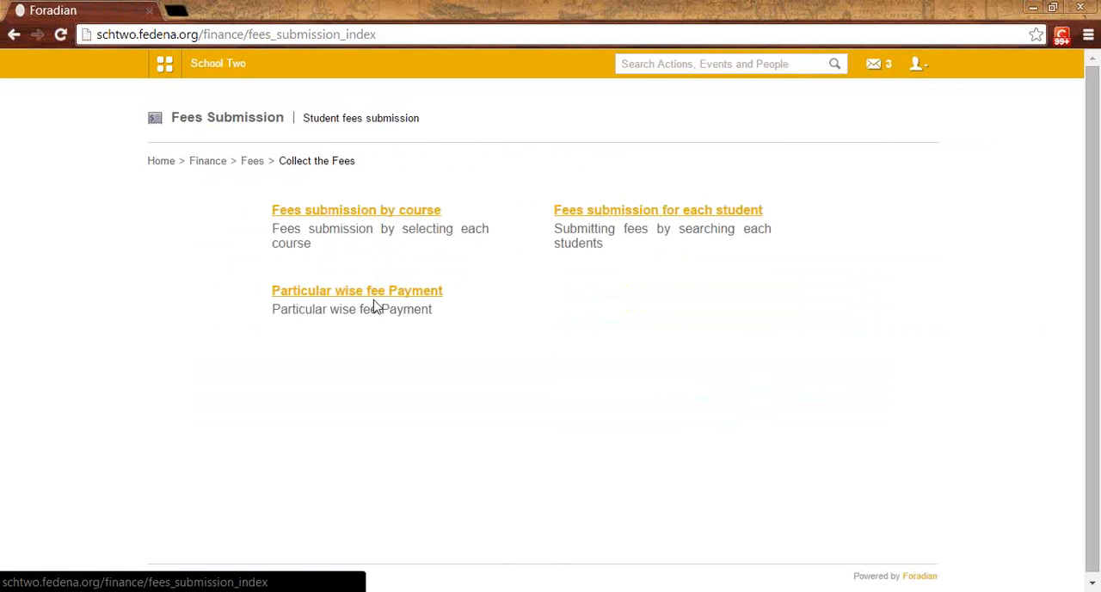
left_click(398, 298)
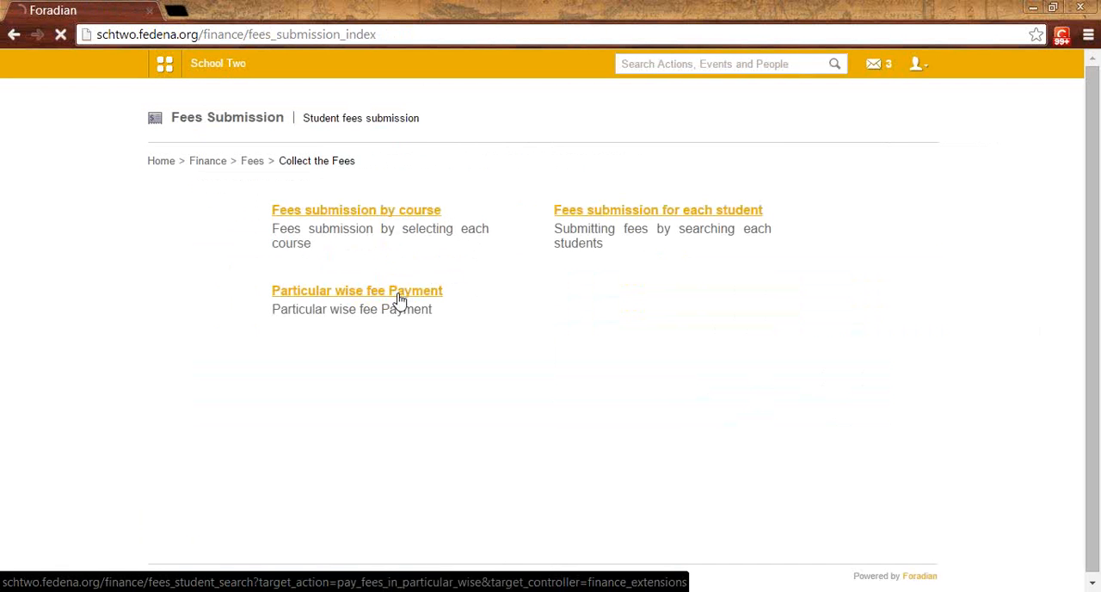
left_click(338, 201)
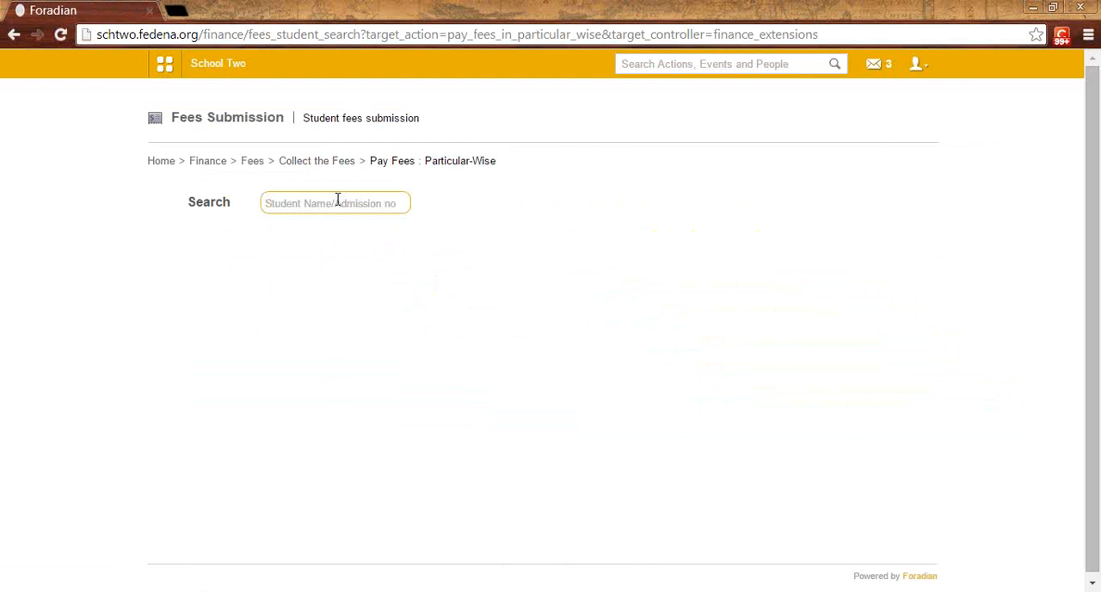
type("holly")
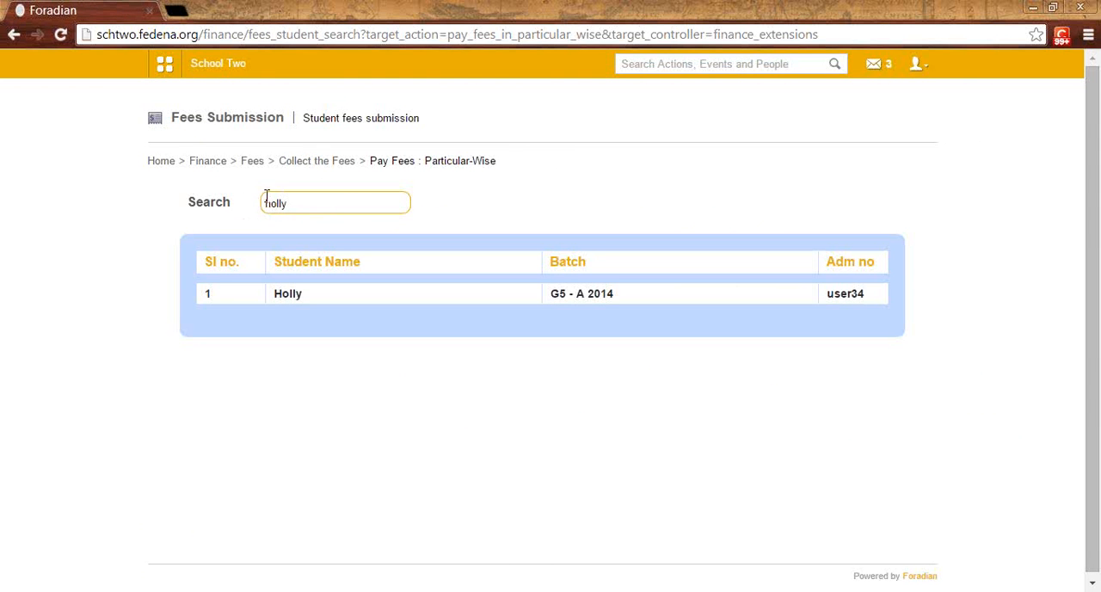
left_click(285, 295)
Step: Select the Collection-G5A2014 with Discount fee collection and display its particulars for particular-wise payment
left_click(369, 213)
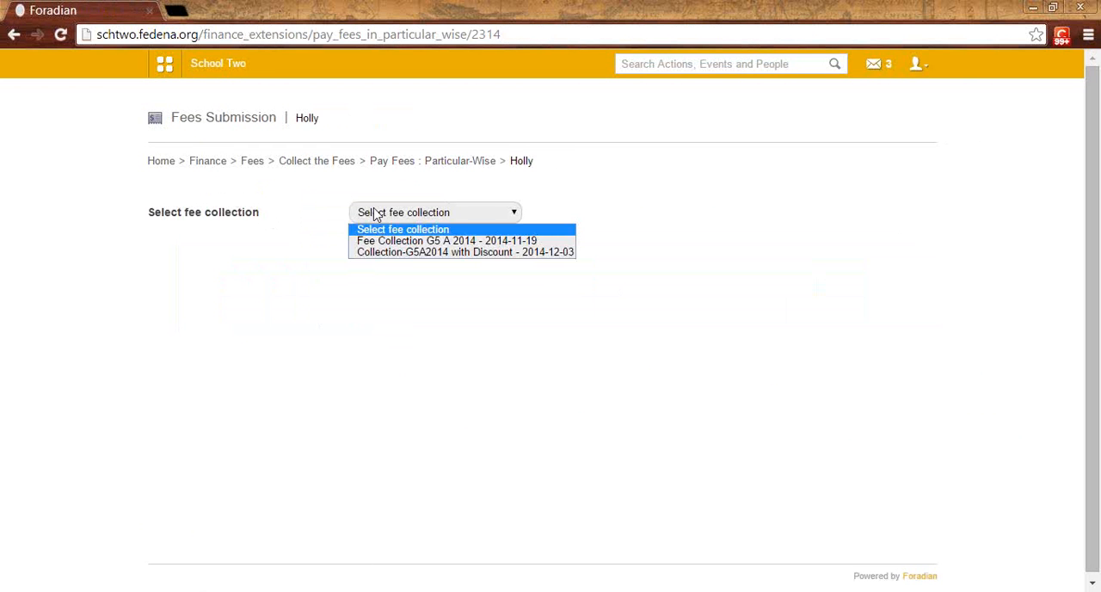
left_click(381, 251)
scroll(384, 256, "down", 2)
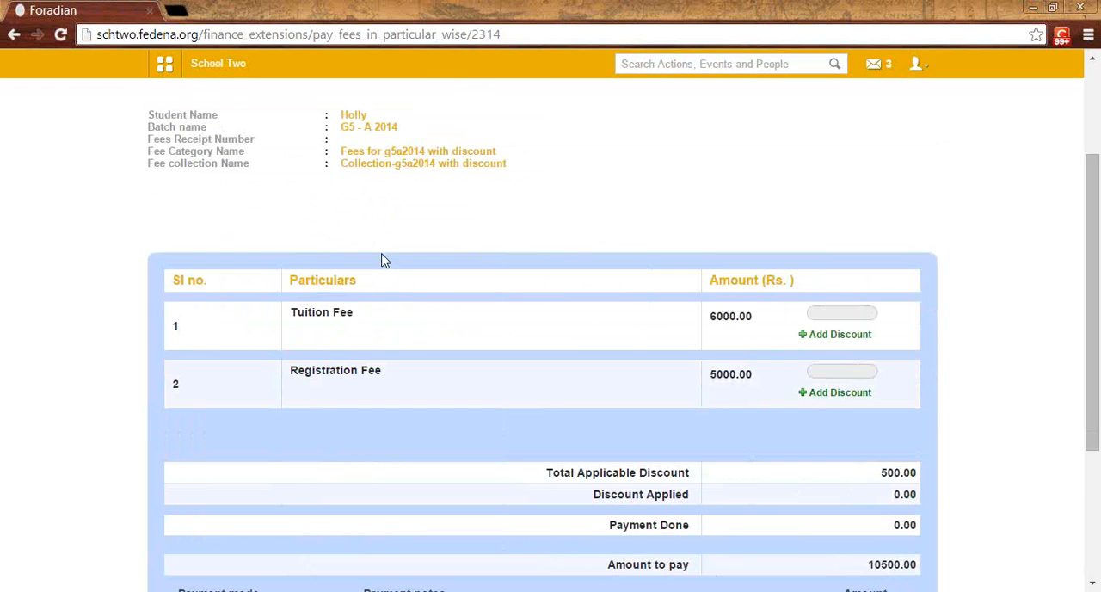
Step: Enter a 6000 payment for the Tuition Fee particular and add a discount of 250 to it
scroll(383, 258, "down", 1)
scroll(385, 263, "down", 1)
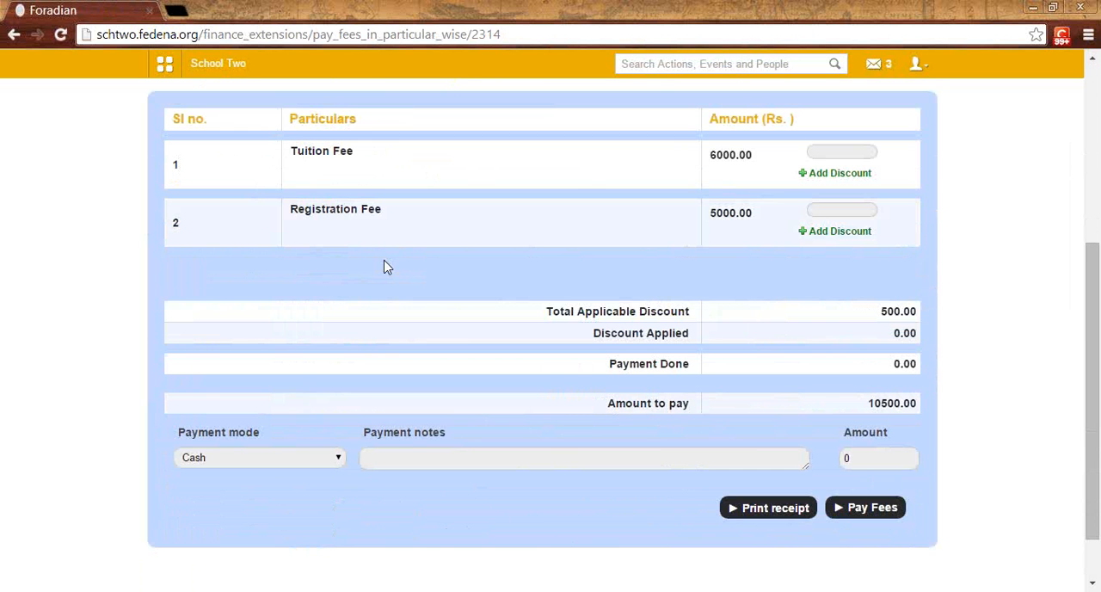
scroll(384, 267, "up", 1)
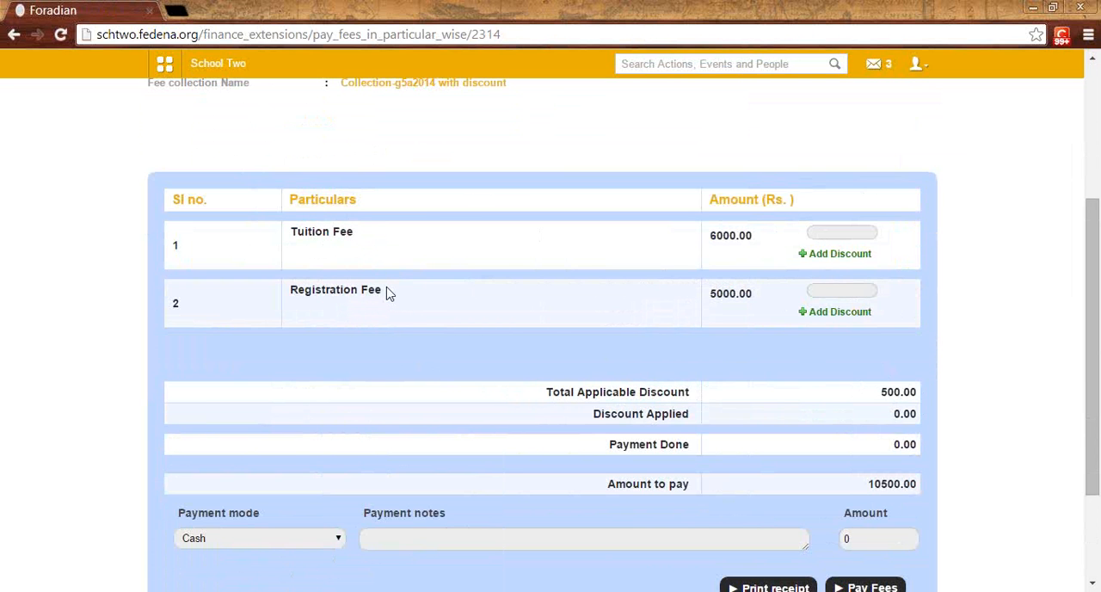
left_click(818, 232)
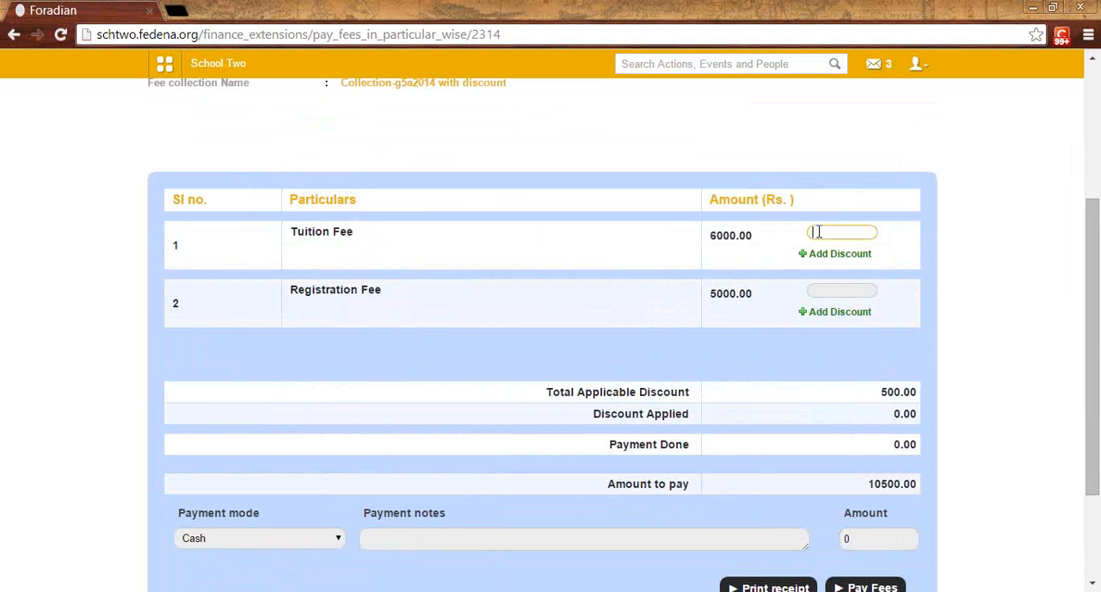
type("6000")
left_click(831, 255)
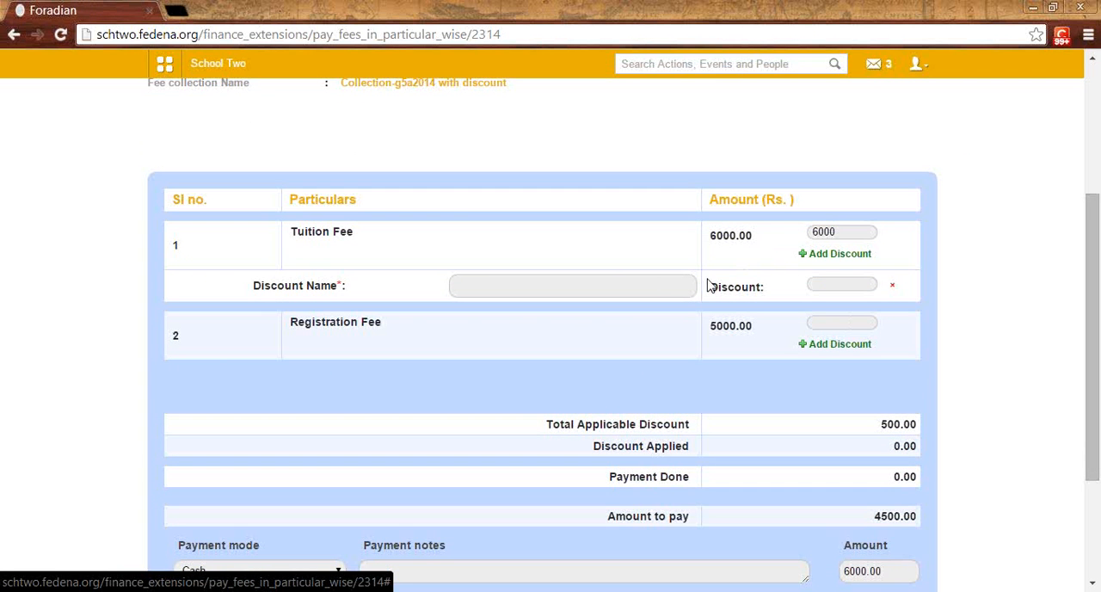
left_click(819, 282)
type("250")
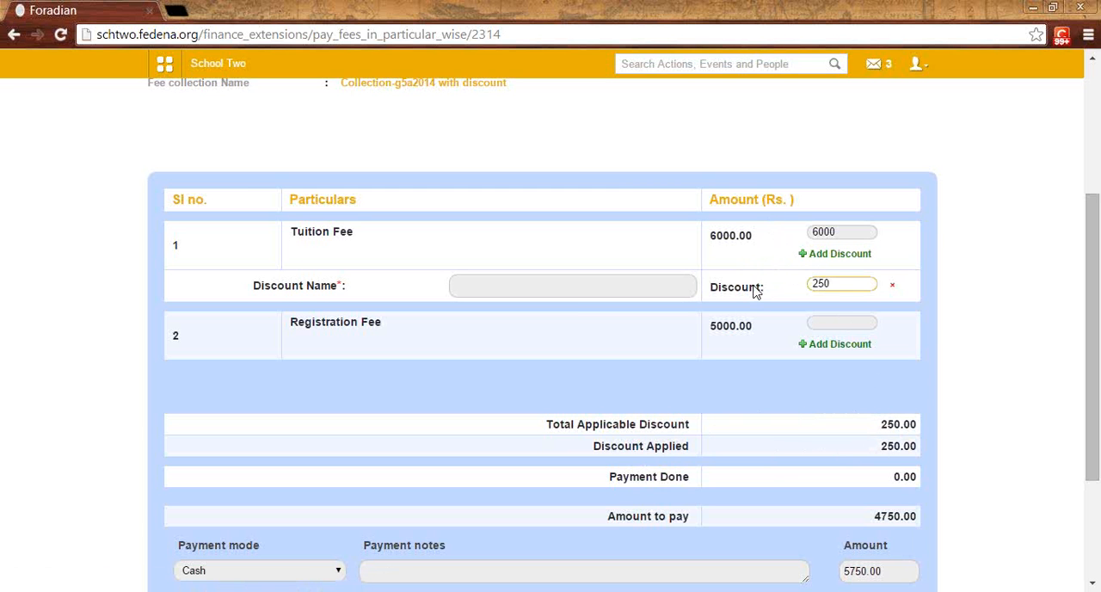
Step: Enter a 5000 payment with a 250 discount for the Registration Fee, and check the Amount to pay against the payment amount
left_click(825, 321)
type("5000")
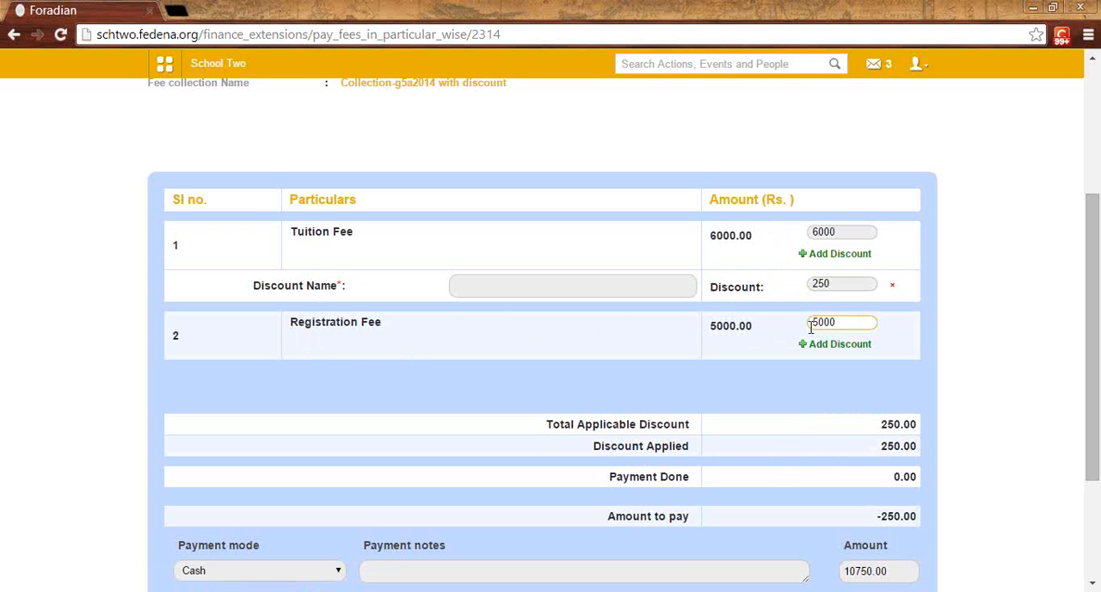
left_click(826, 352)
left_click(829, 372)
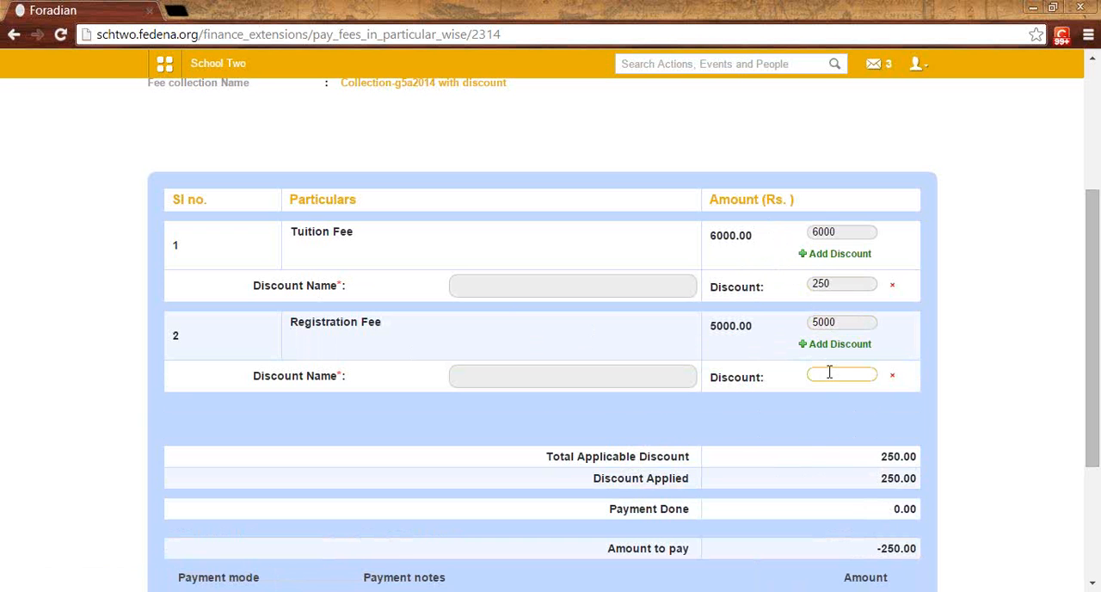
type("250")
scroll(667, 495, "down", 1)
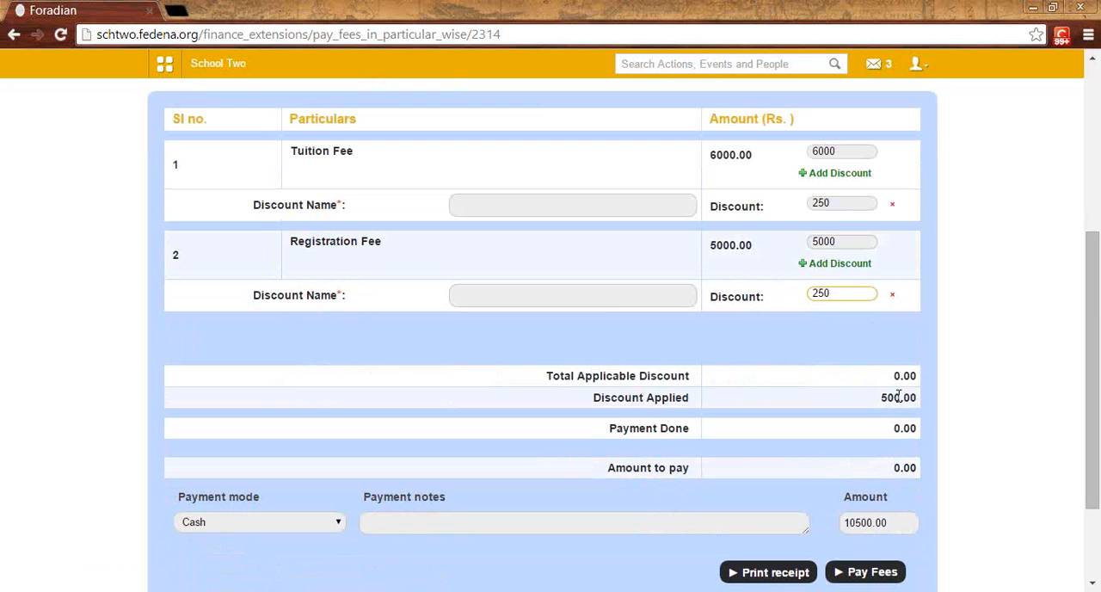
double_click(899, 468)
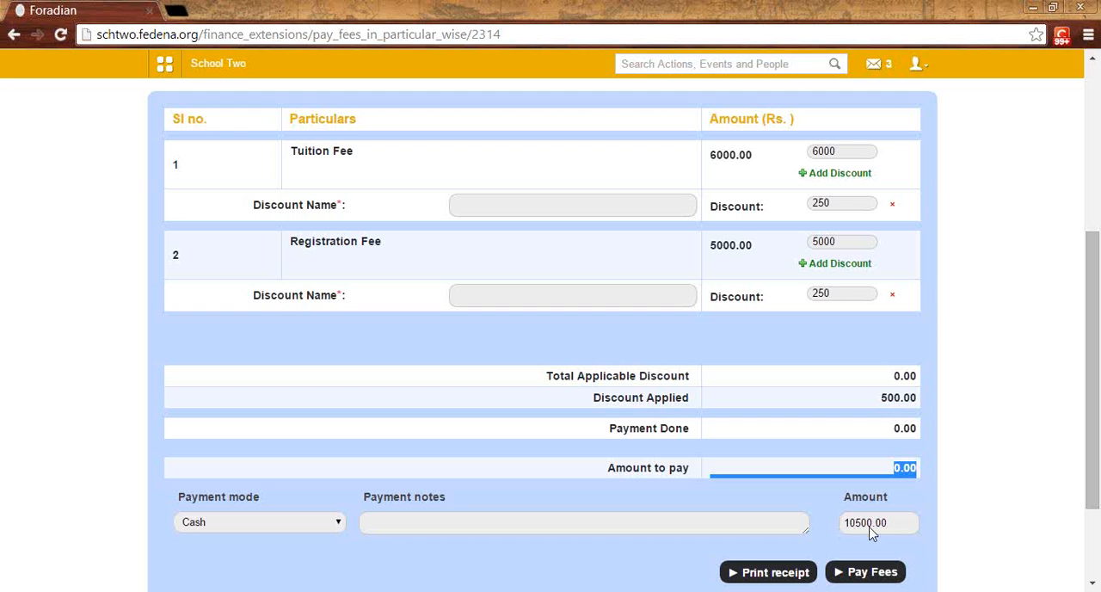
left_click(884, 473)
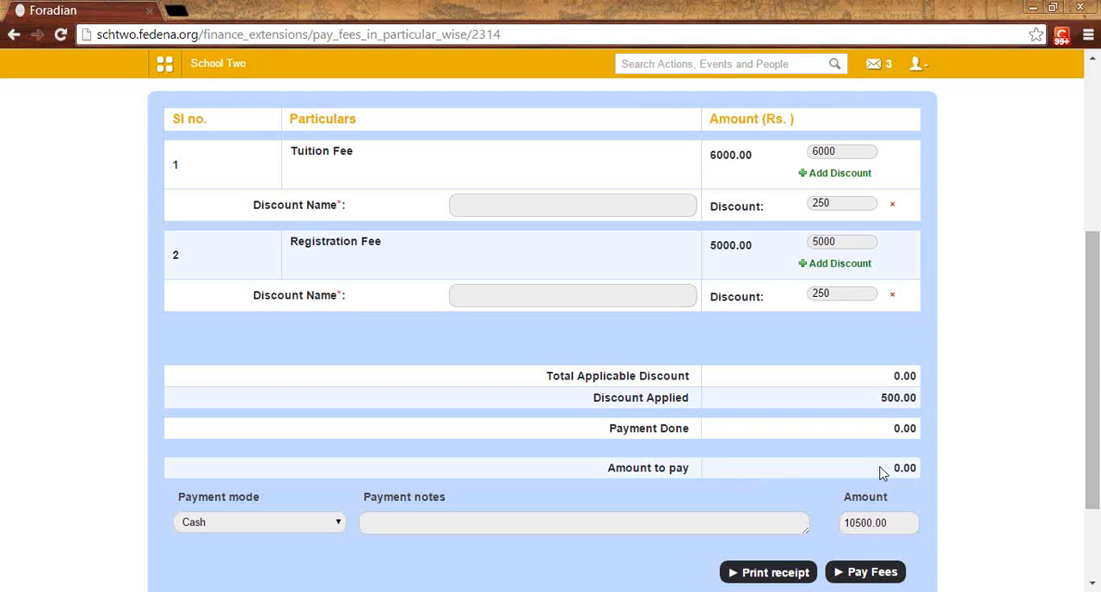
left_click_drag(608, 469, 698, 462)
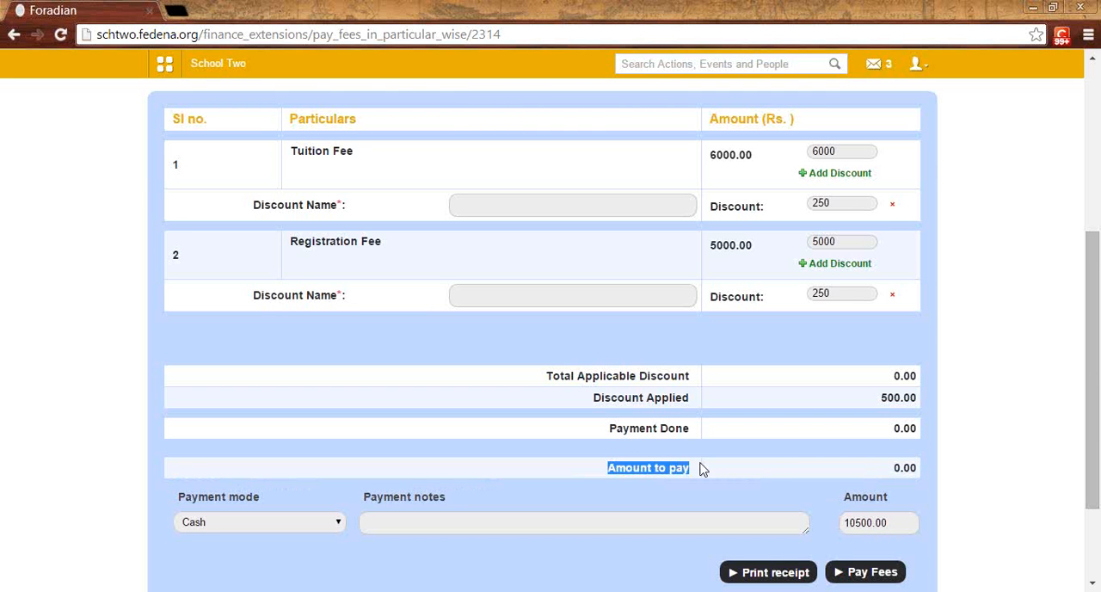
Step: Name the Tuition Fee discount "one" and the Registration Fee discount "two"
scroll(700, 467, "up", 1)
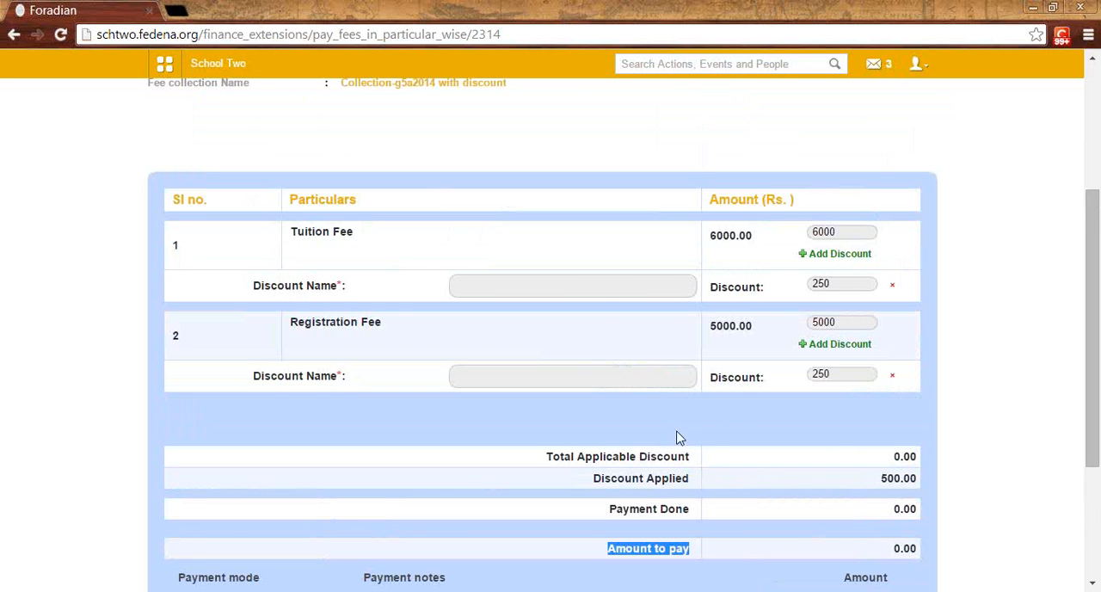
left_click(606, 294)
type("one")
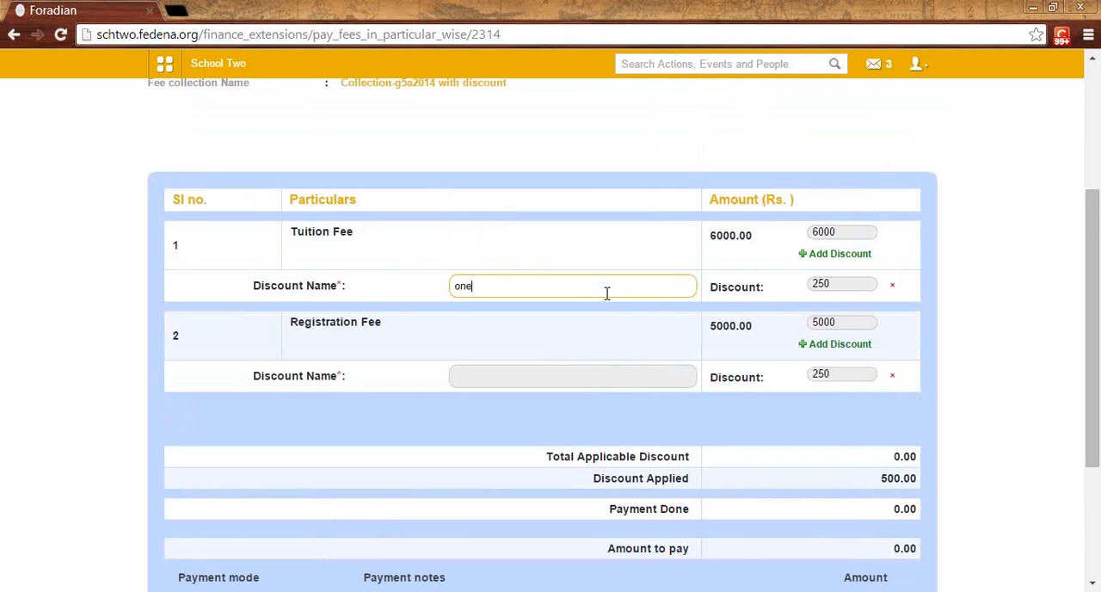
left_click(512, 375)
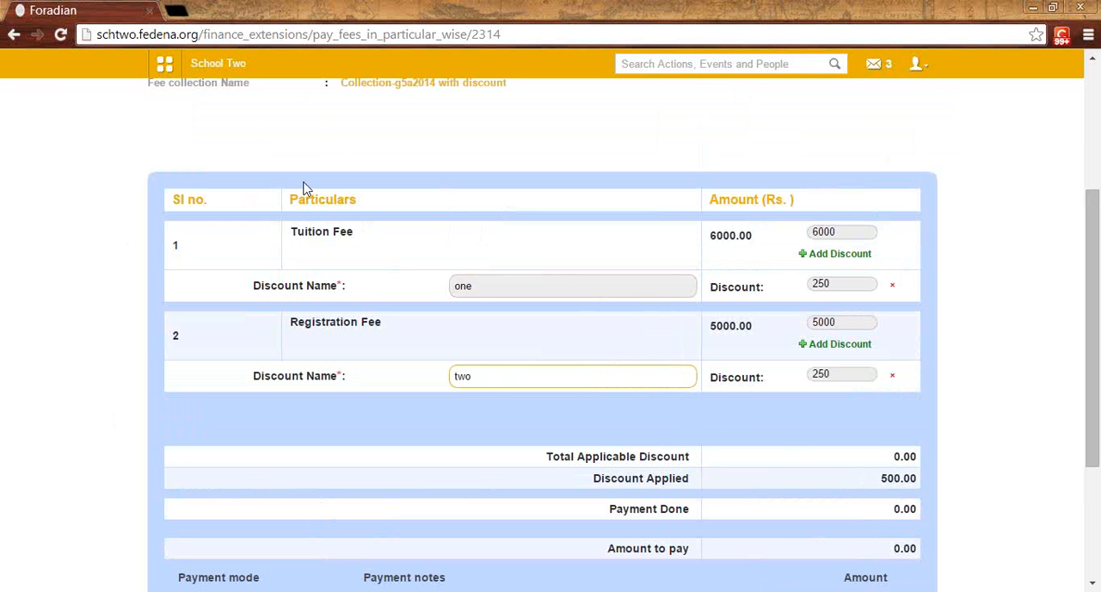
Step: Change the Tuition Fee payment to 5000, check the Amount to pay, and pay the fees in cash
left_click_drag(832, 238, 809, 232)
left_click(843, 230)
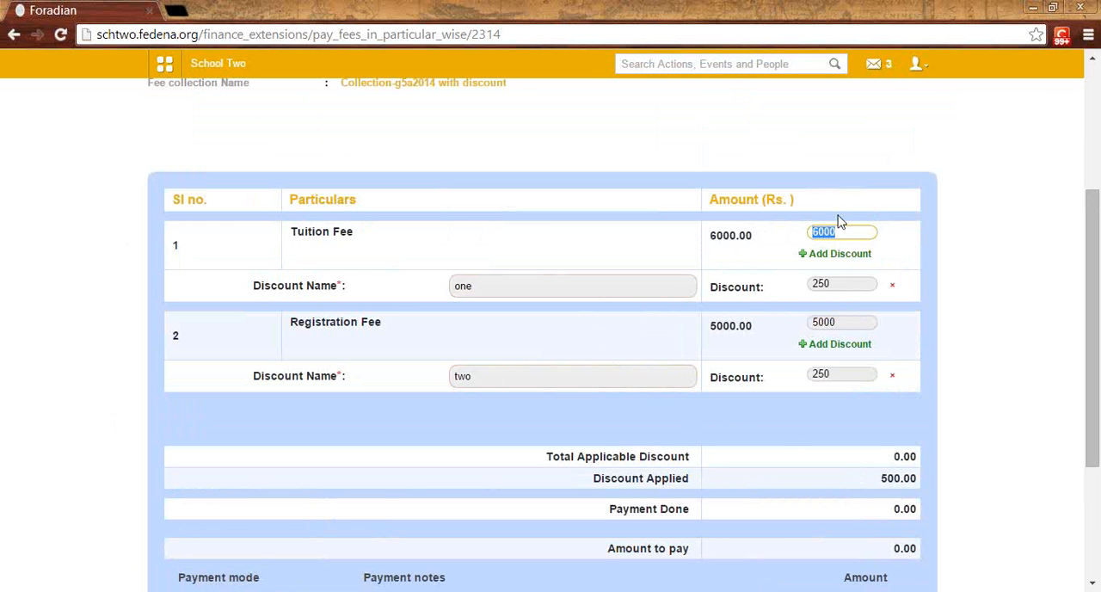
type("5000")
scroll(845, 284, "down", 1)
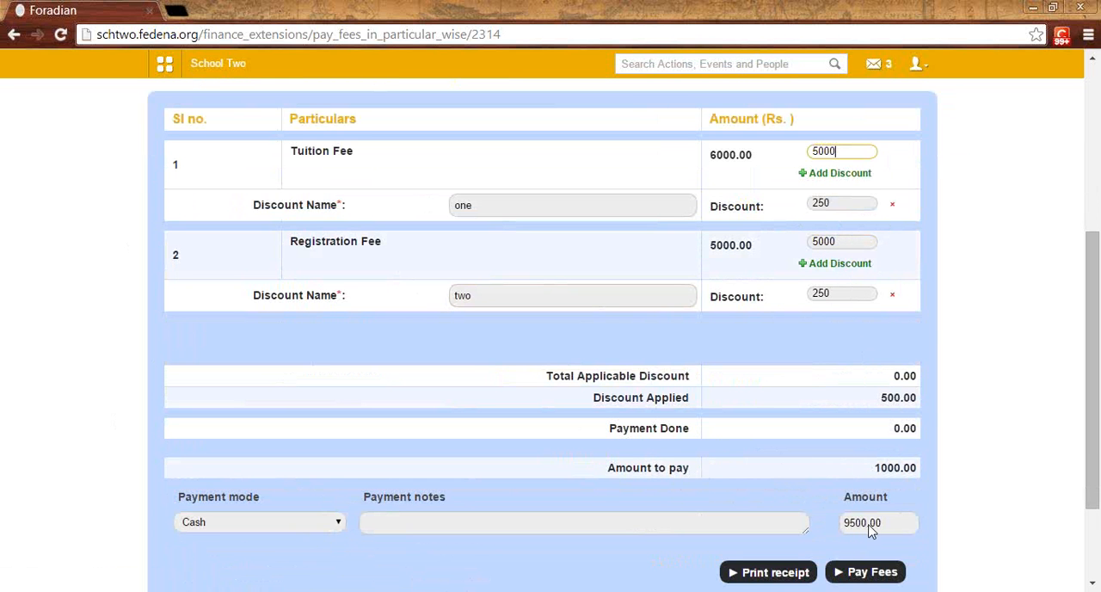
left_click_drag(878, 470, 922, 475)
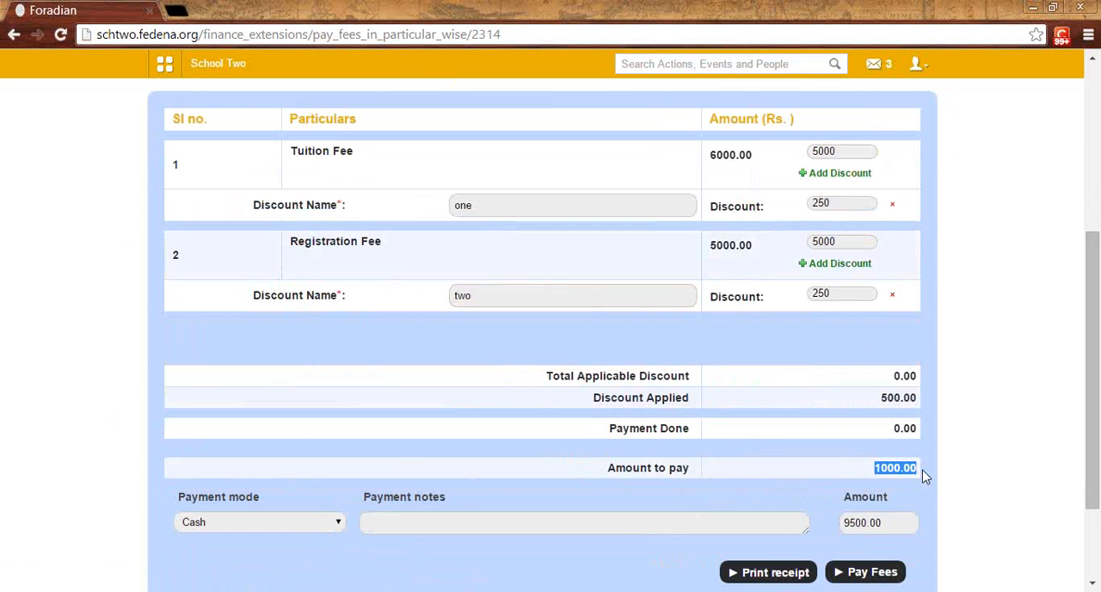
scroll(924, 477, "down", 1)
left_click(883, 494)
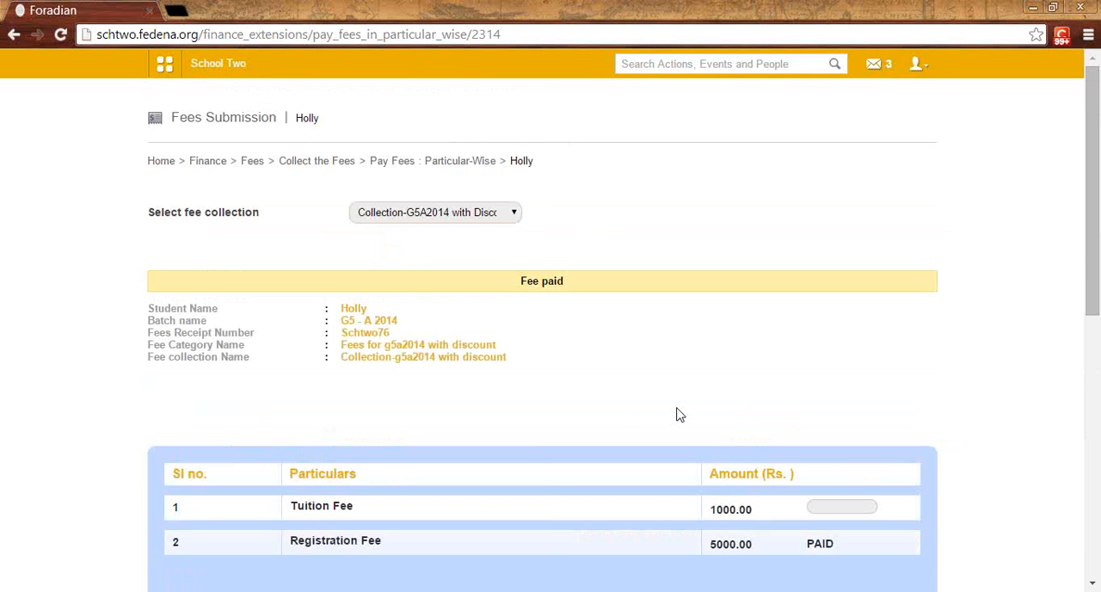
Step: Review the Payment History for the paid particulars and discounts, and examine the remaining Tuition Fee balance
scroll(679, 416, "down", 7)
left_click_drag(740, 411, 780, 413)
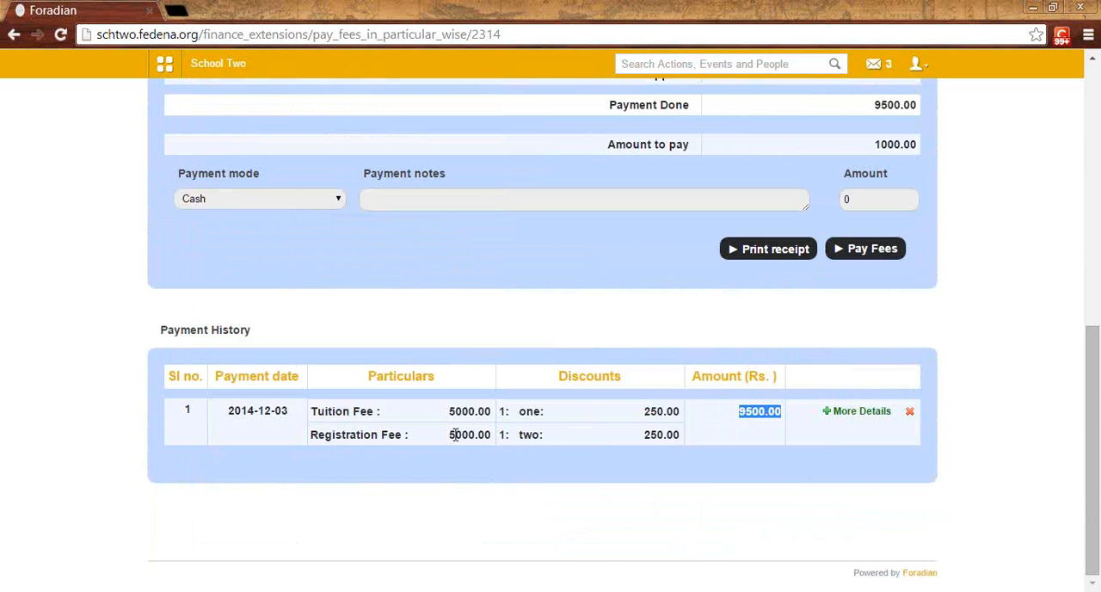
scroll(482, 460, "up", 4)
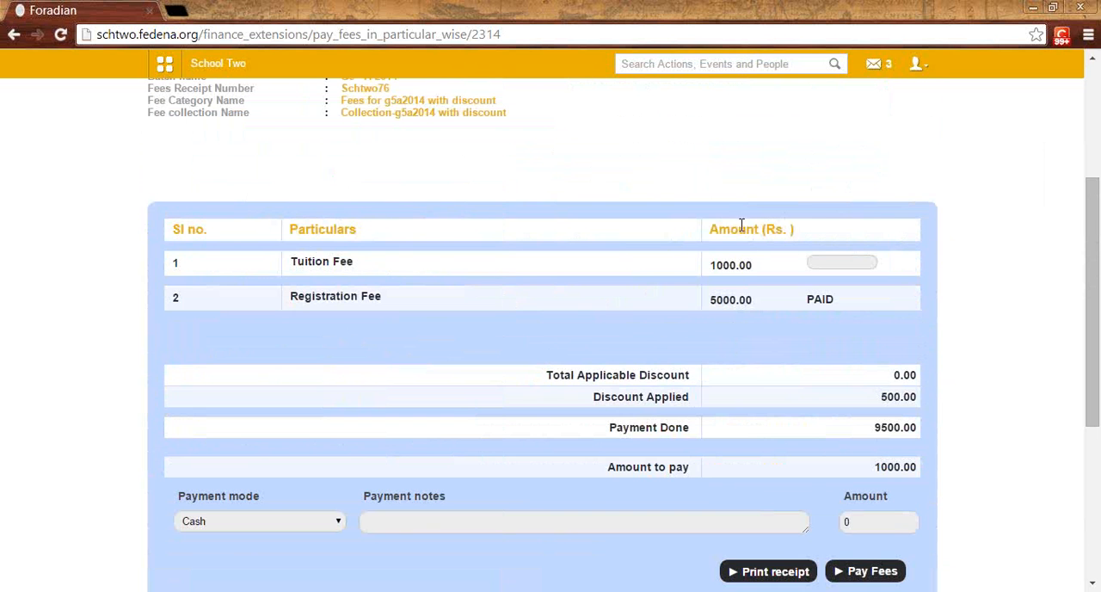
left_click_drag(745, 263, 709, 265)
left_click(756, 285)
left_click(824, 262)
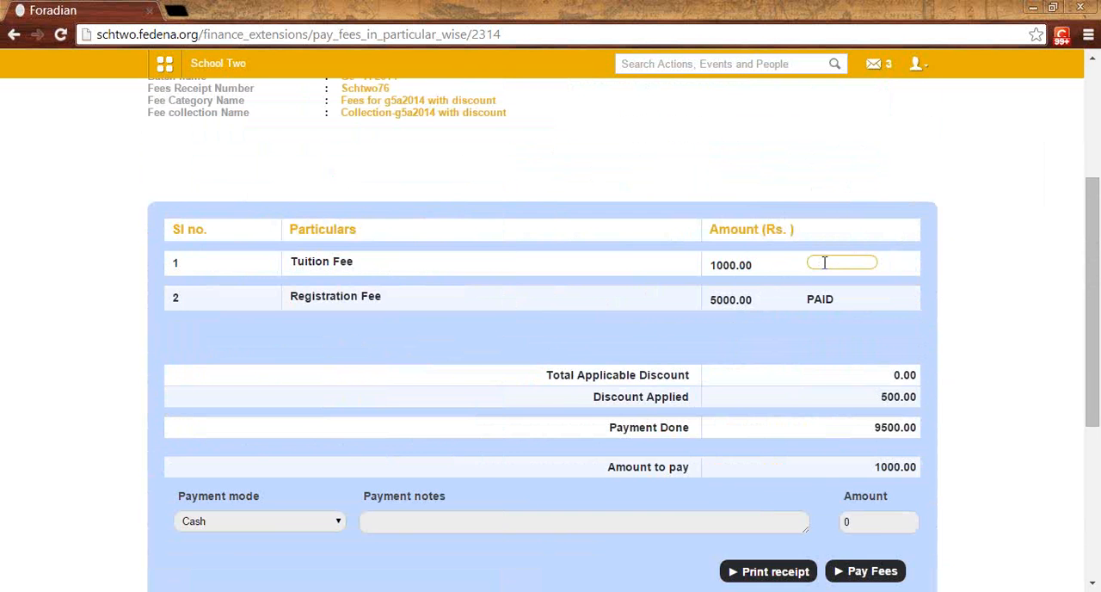
scroll(830, 268, "up", 1)
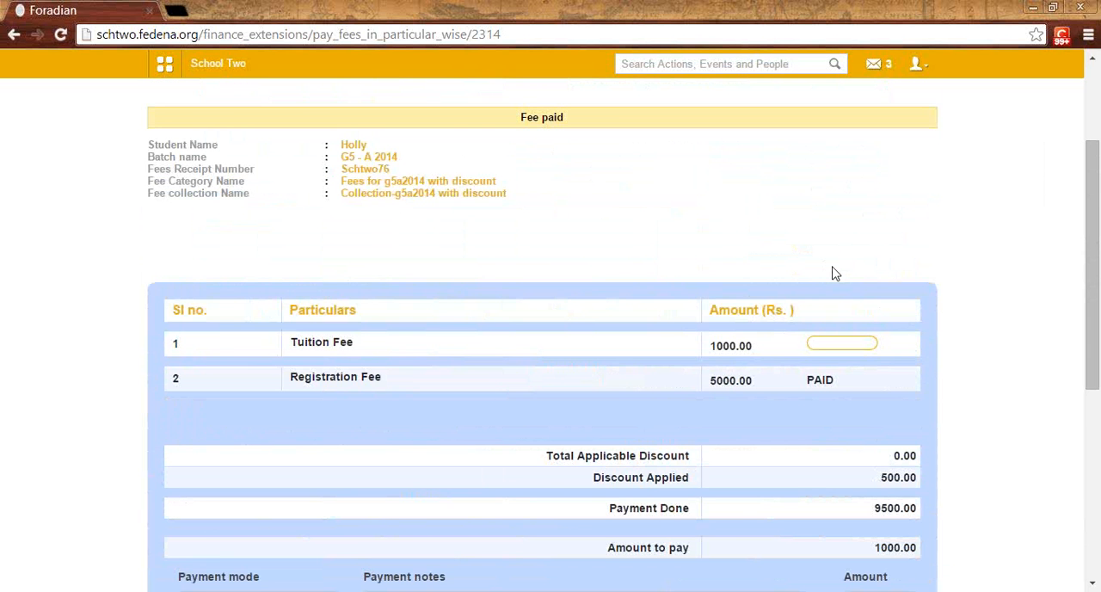
scroll(413, 301, "up", 2)
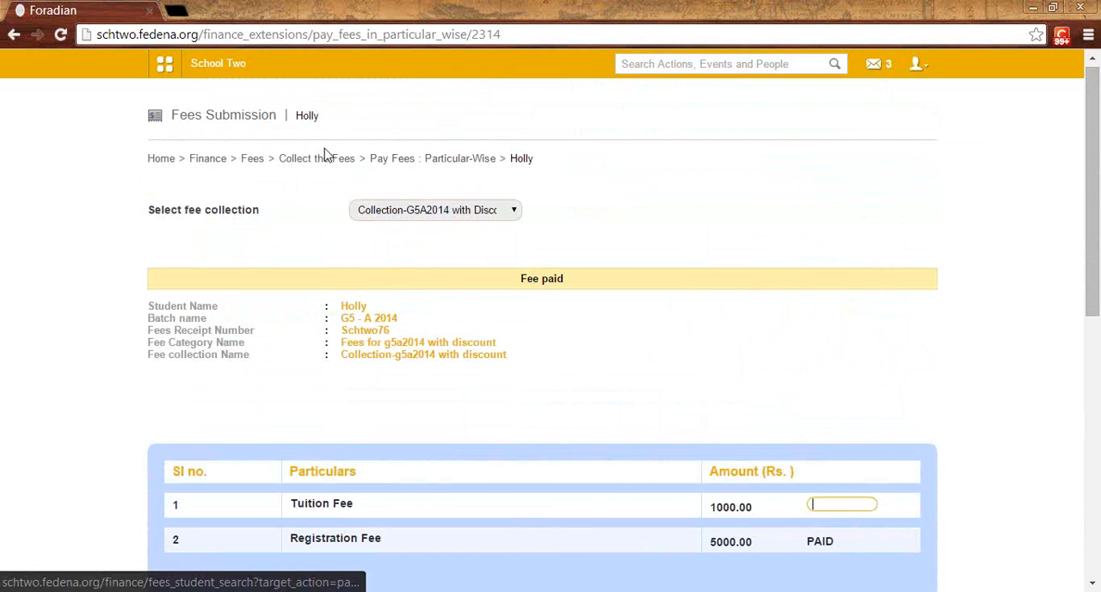
scroll(391, 228, "down", 1)
scroll(370, 224, "up", 1)
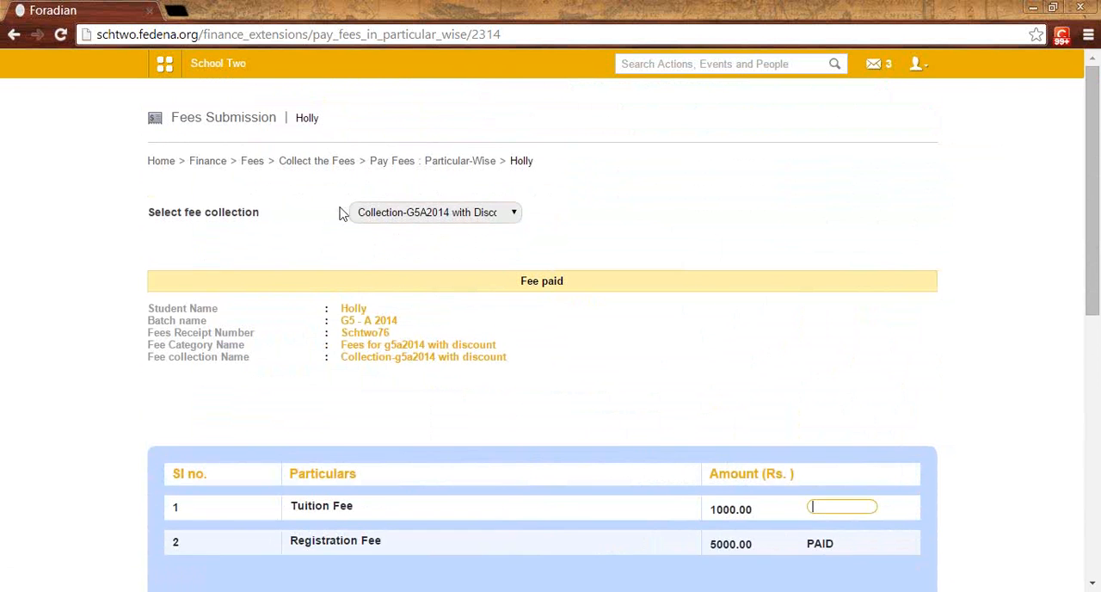
Step: Leave the particular-wise payment page and open the Store management page of the Inventory module
left_click(300, 168)
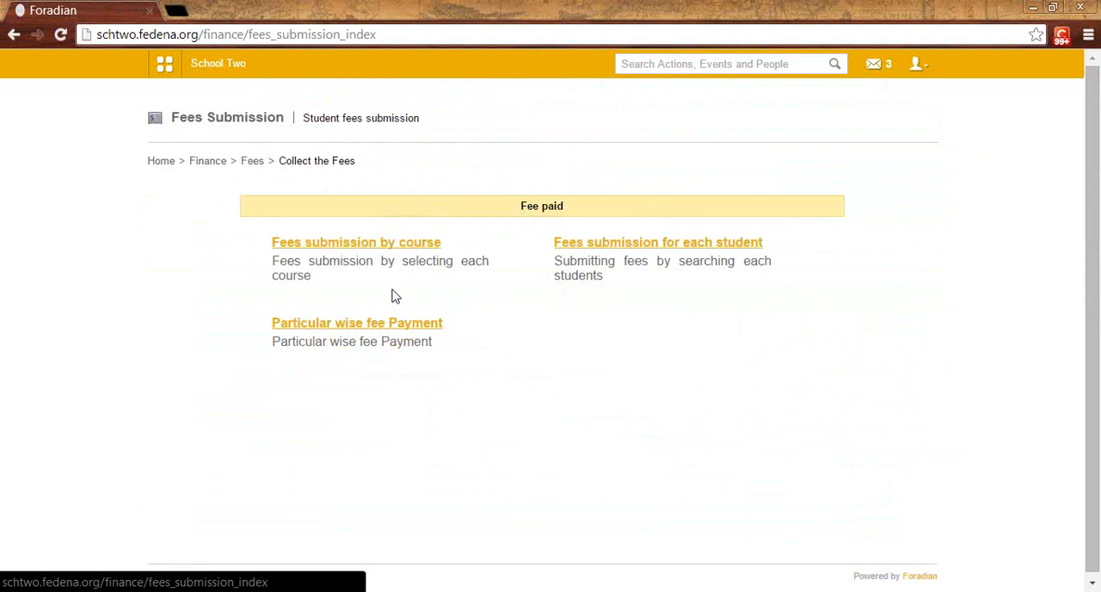
left_click(166, 69)
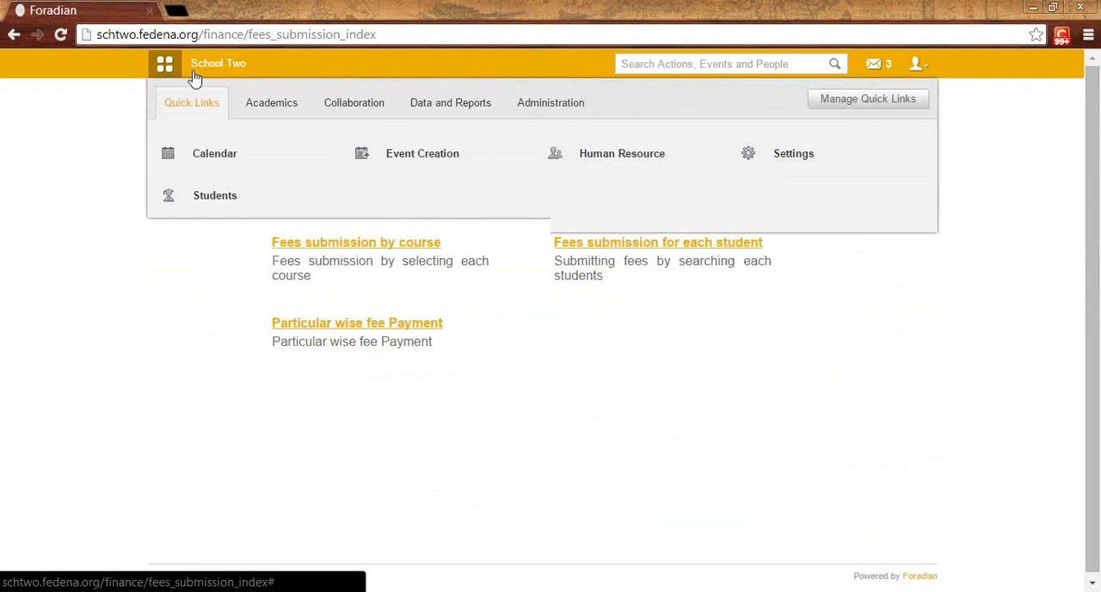
left_click(529, 115)
mouse_move(642, 147)
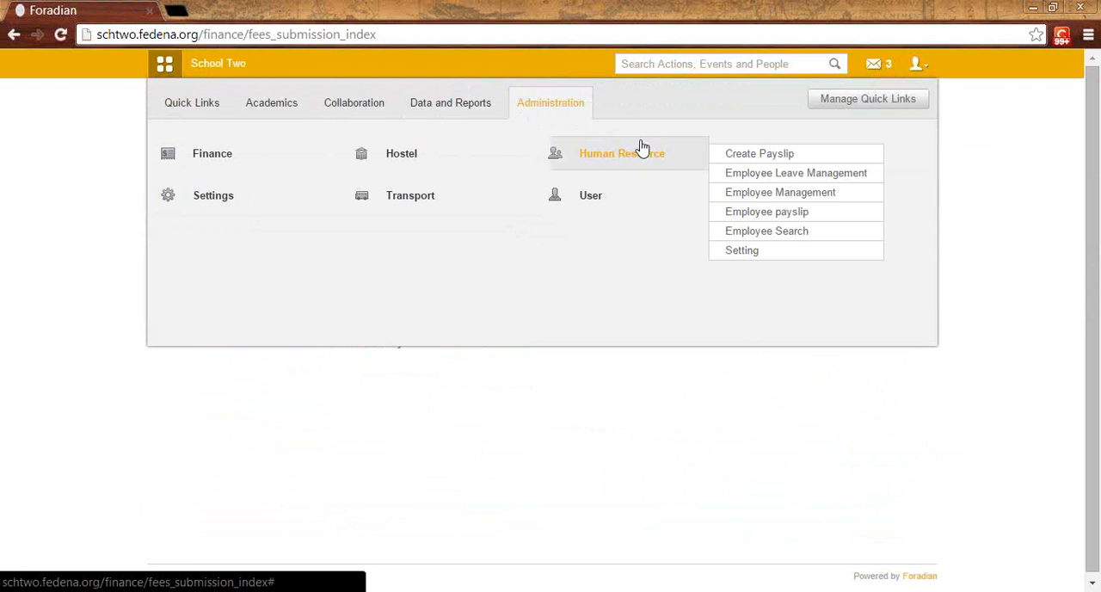
left_click(777, 155)
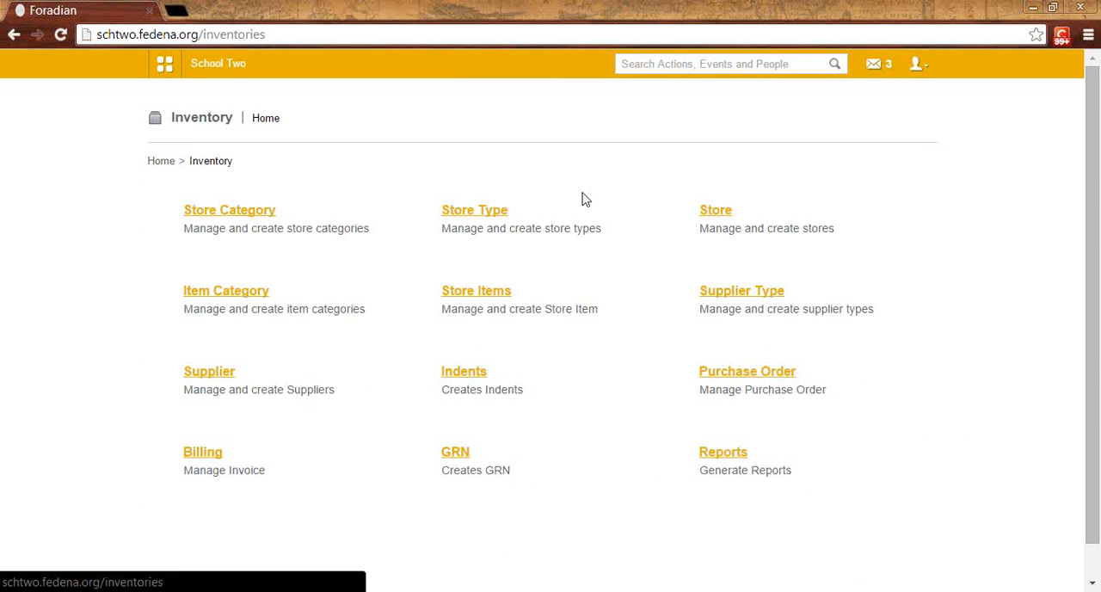
left_click(721, 215)
Step: Examine the Invoice Prefix field for new stores, and open the Pantry store for editing to review its name and invoice prefix
left_click_drag(375, 370, 341, 370)
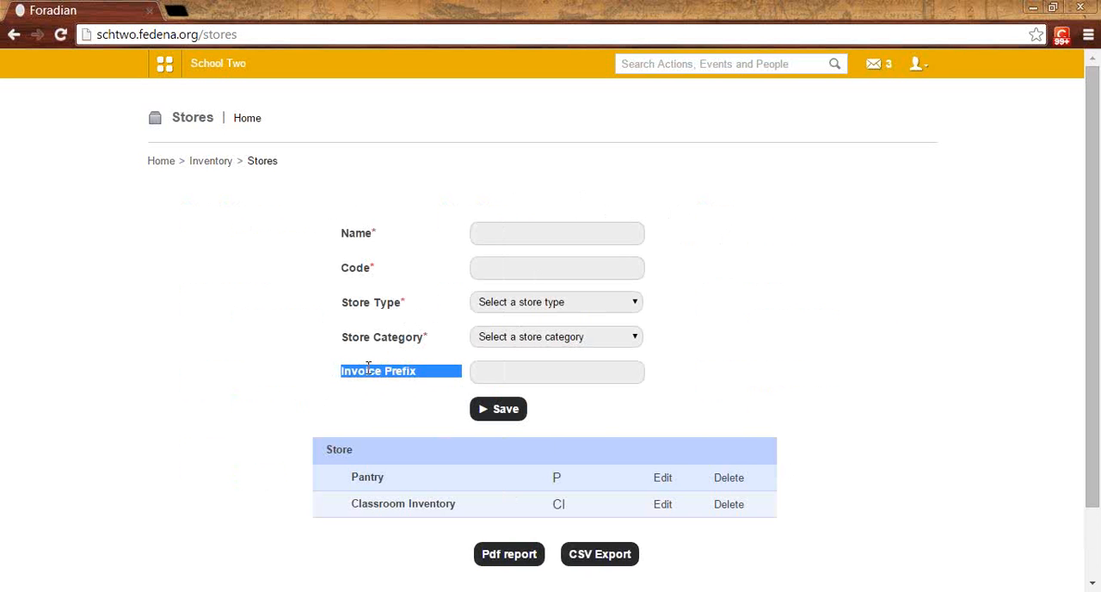
left_click(482, 376)
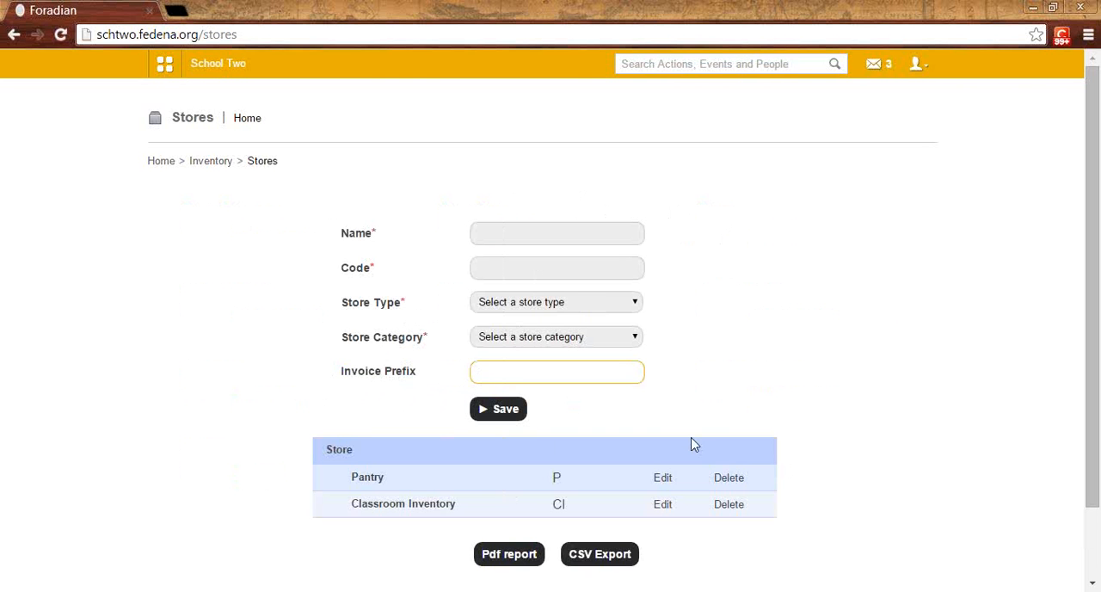
left_click(662, 477)
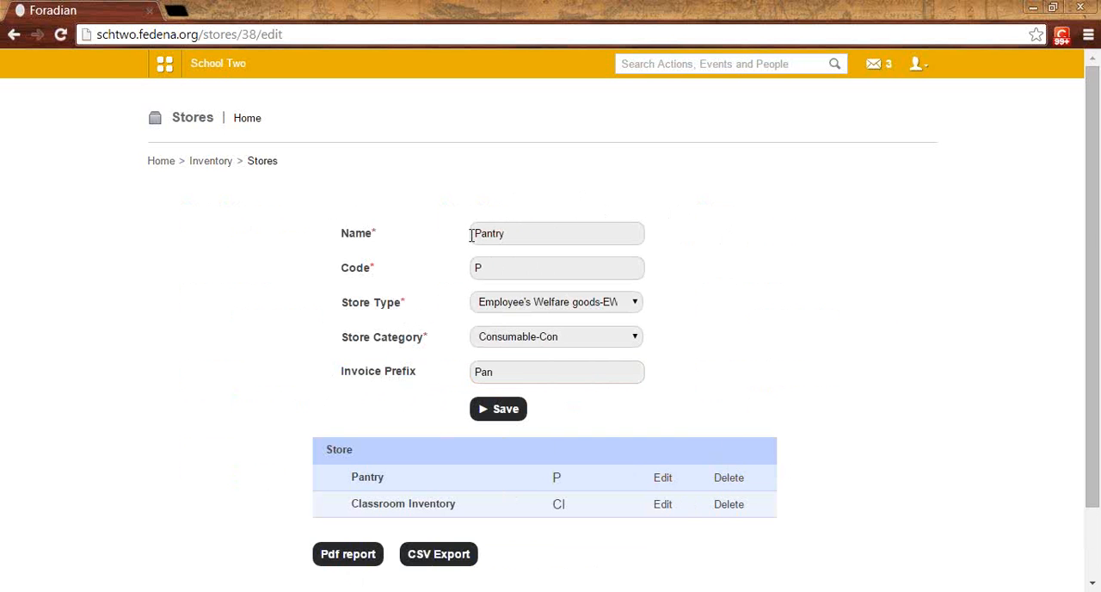
left_click_drag(495, 372, 474, 377)
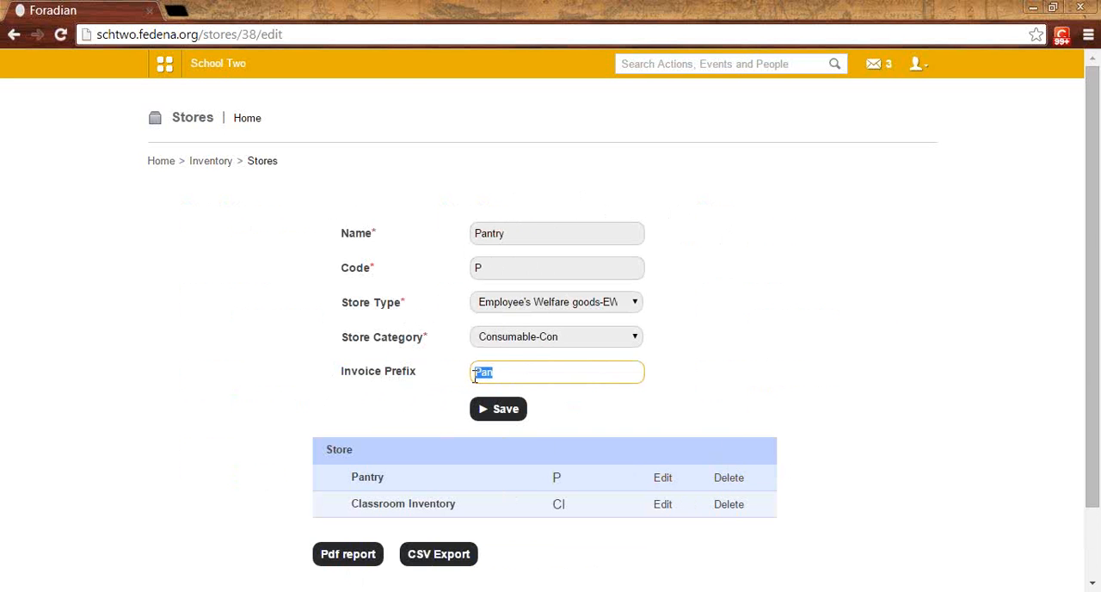
left_click(499, 375)
left_click(705, 363)
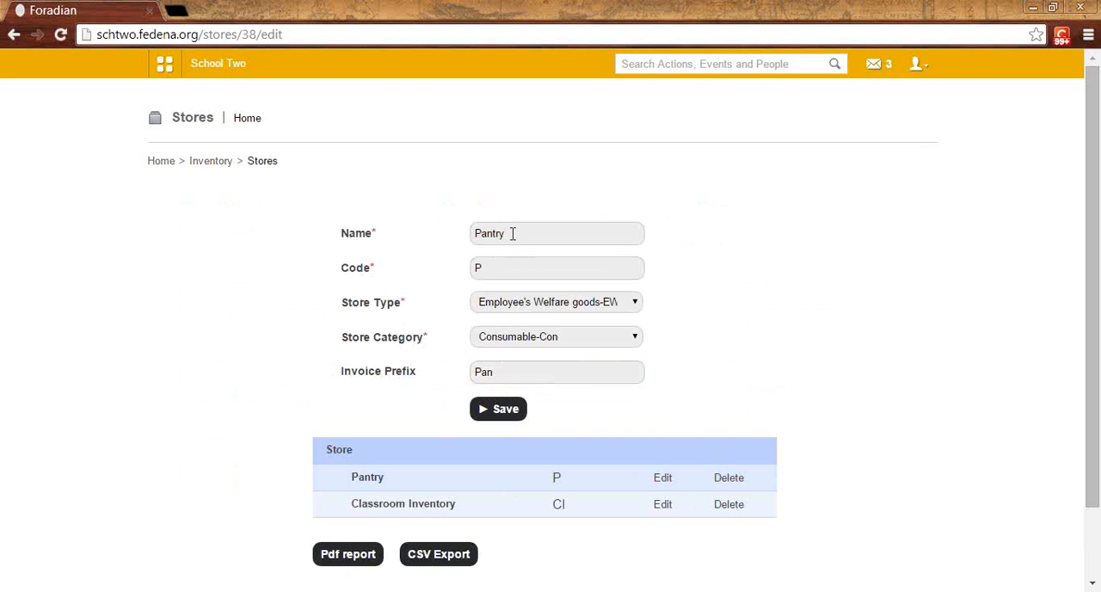
left_click_drag(512, 233, 477, 230)
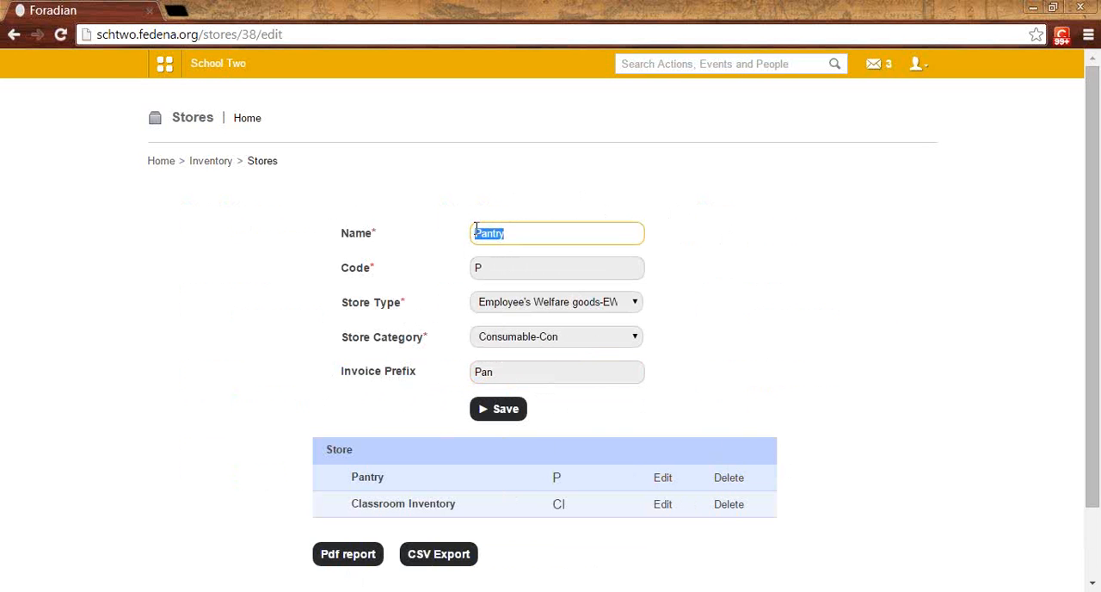
left_click(508, 371)
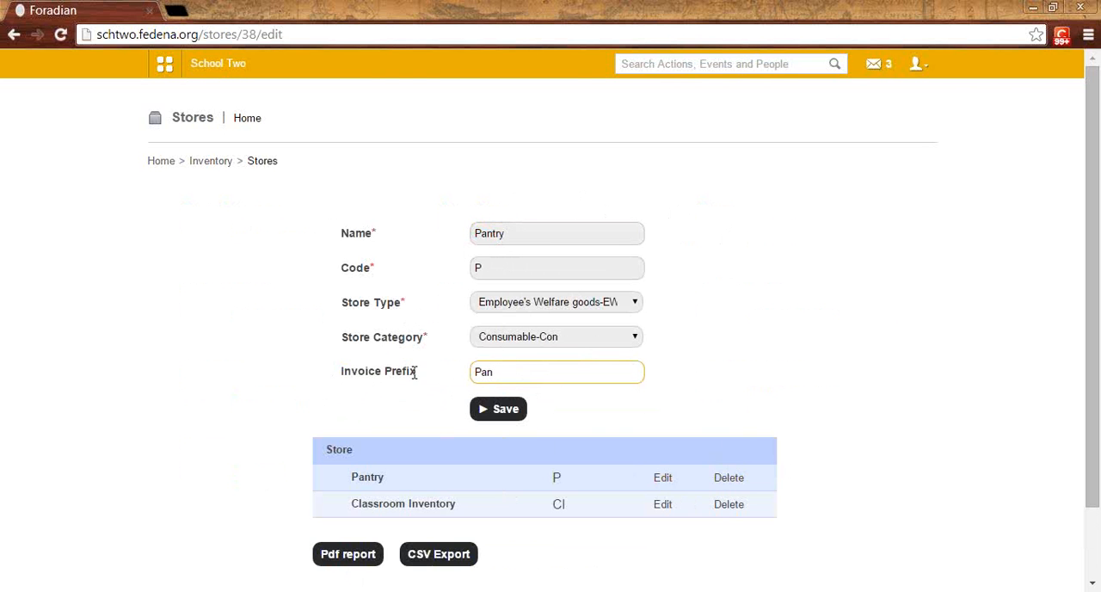
Step: Review the Pantry store's invoice prefix, and open the Item Category page of the Inventory module
left_click_drag(497, 370, 485, 371)
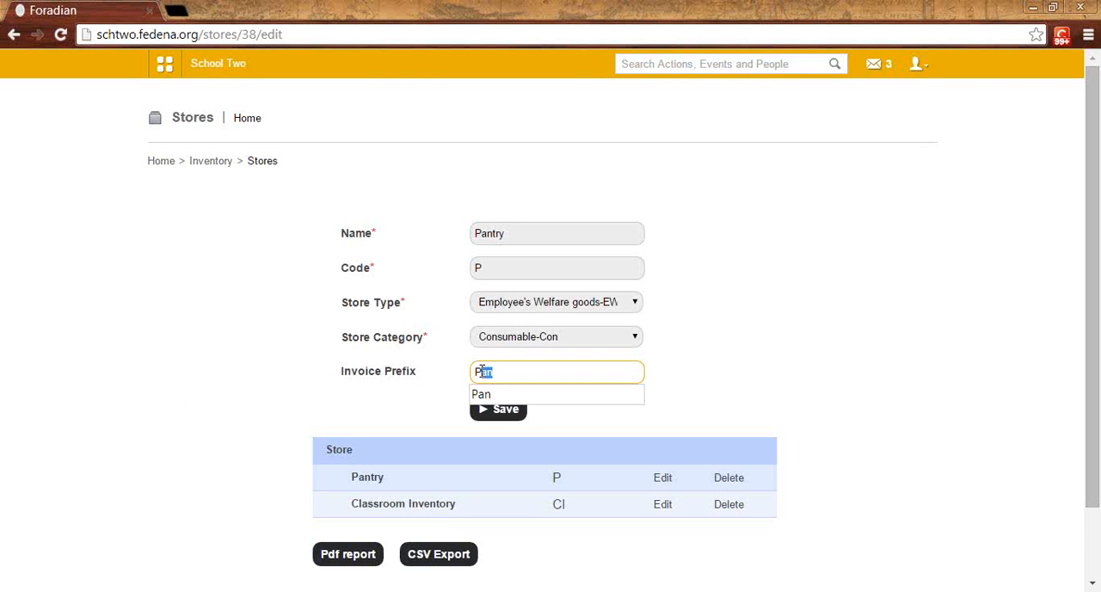
left_click(440, 397)
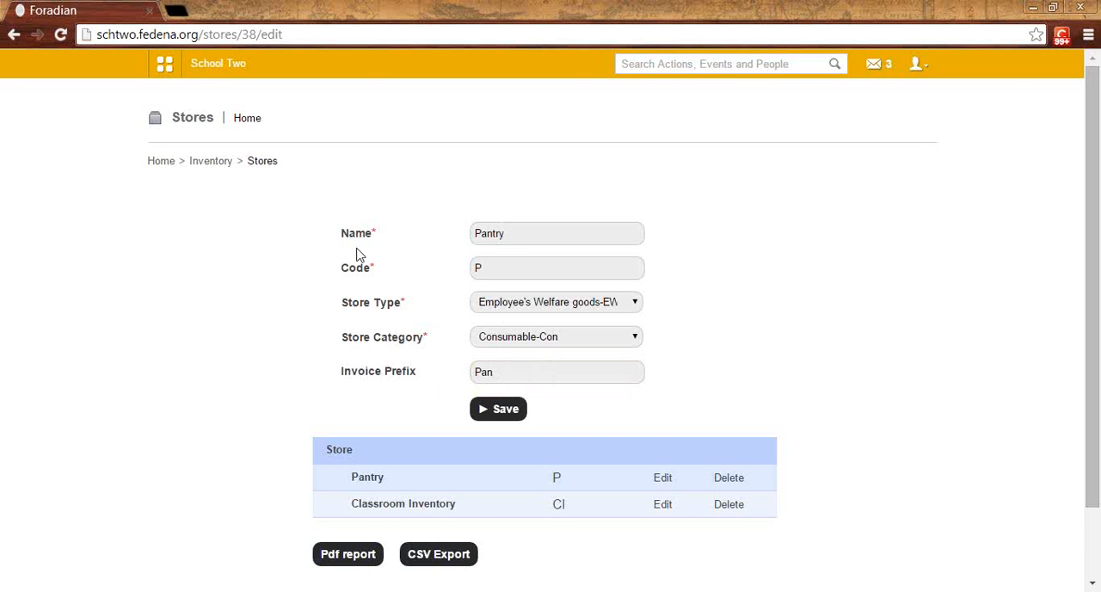
left_click(207, 162)
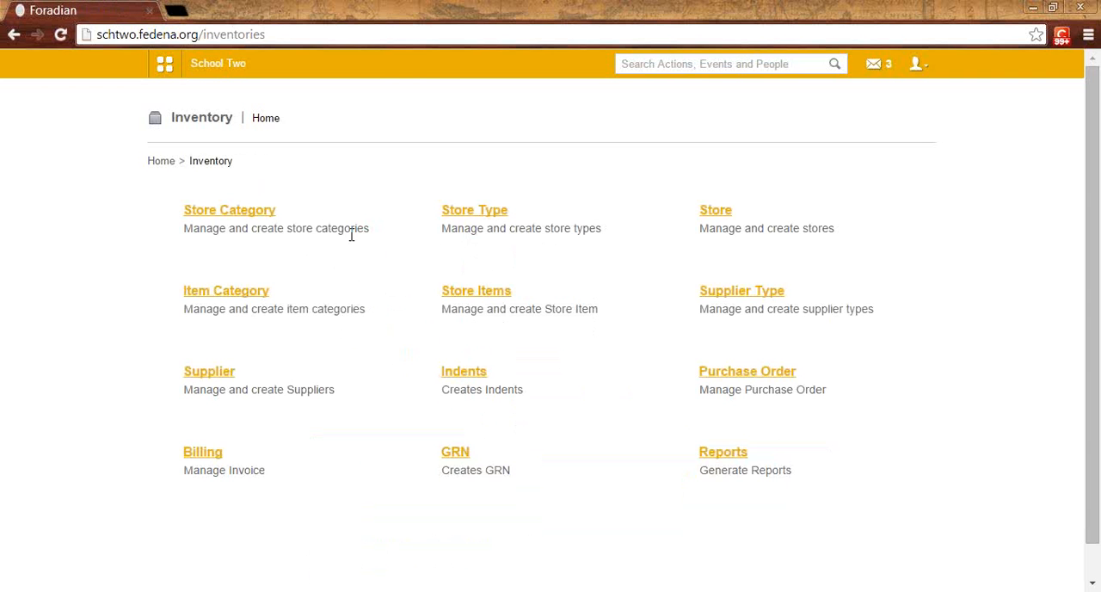
left_click(214, 294)
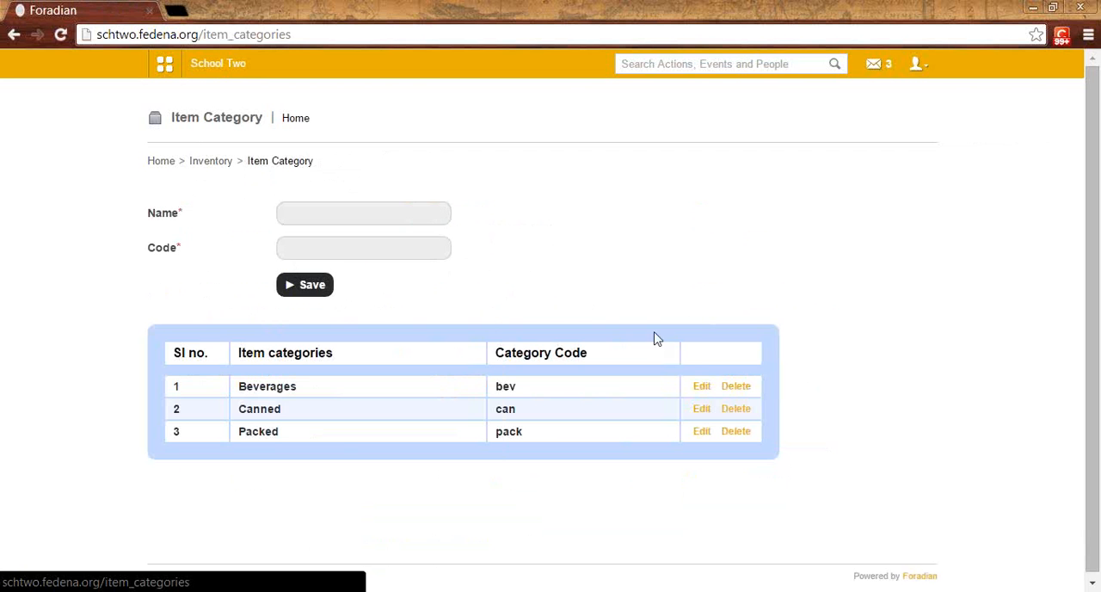
Step: Open the Beverages and Packed item categories for editing to review their names and codes
left_click(701, 387)
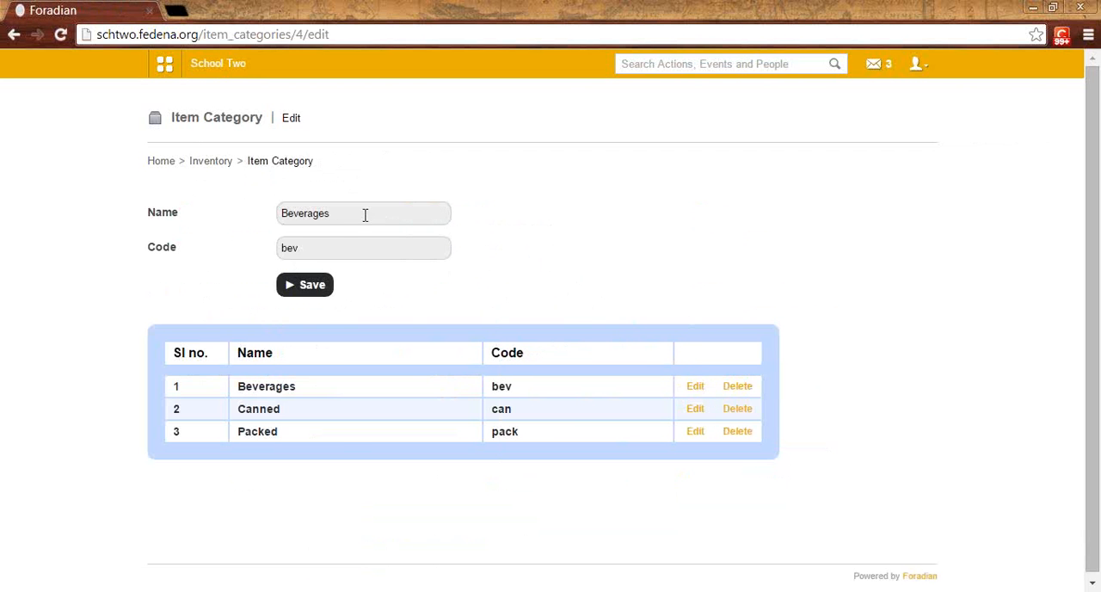
left_click_drag(345, 206, 270, 244)
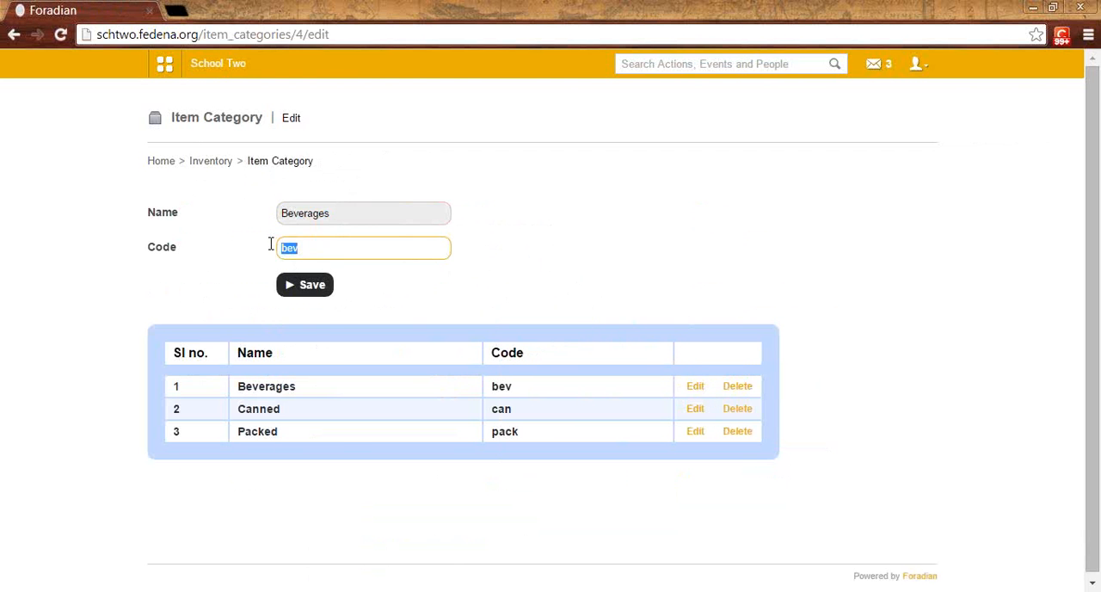
left_click(698, 432)
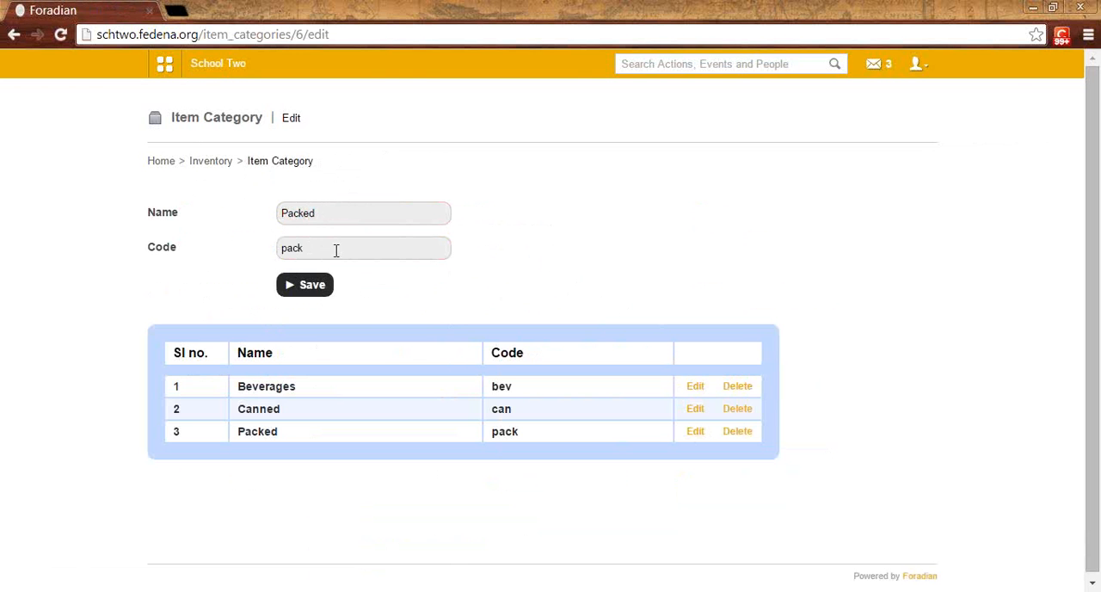
Step: Open the form for a new item in the Inventory module's Store Items and examine its fields
left_click(221, 163)
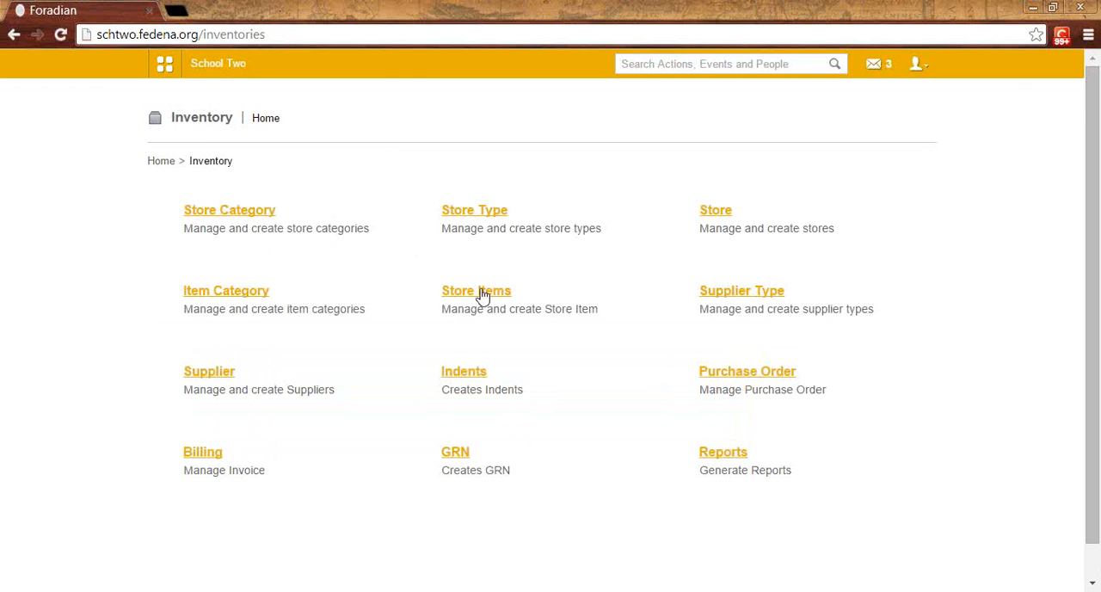
left_click(487, 293)
left_click(915, 125)
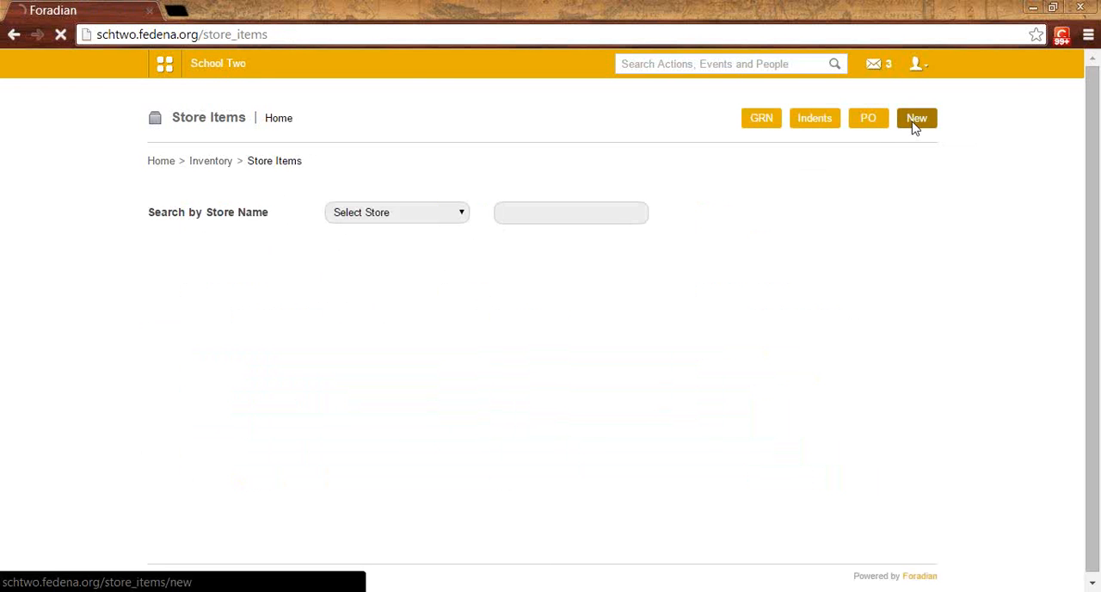
scroll(418, 366, "down", 1)
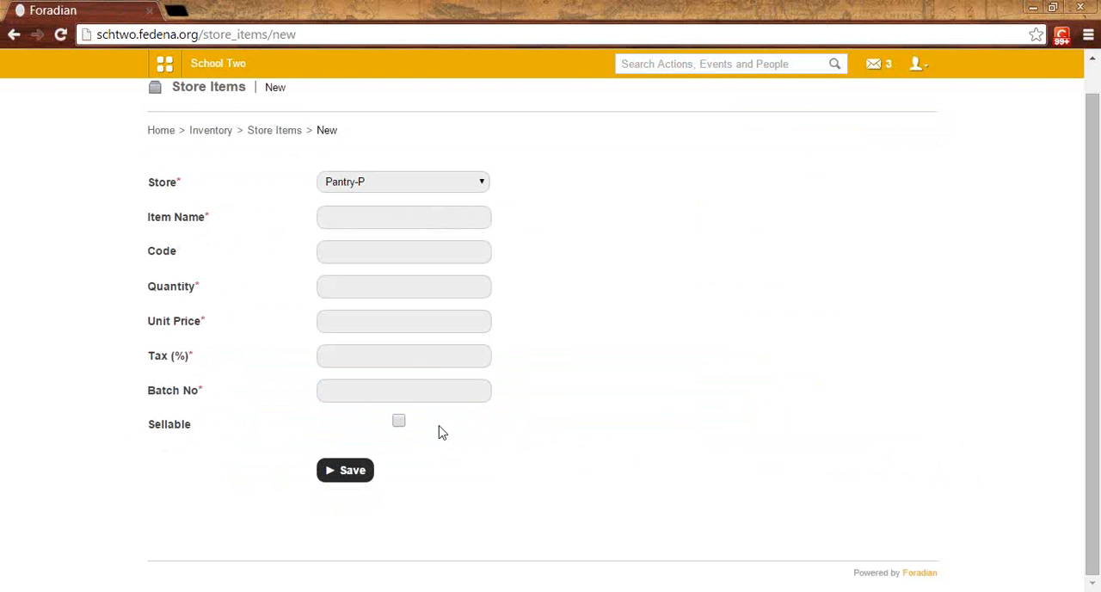
Step: Return to Store Items, list the items of the Pantry store, and open Lays Chips-Red for editing
left_click(274, 131)
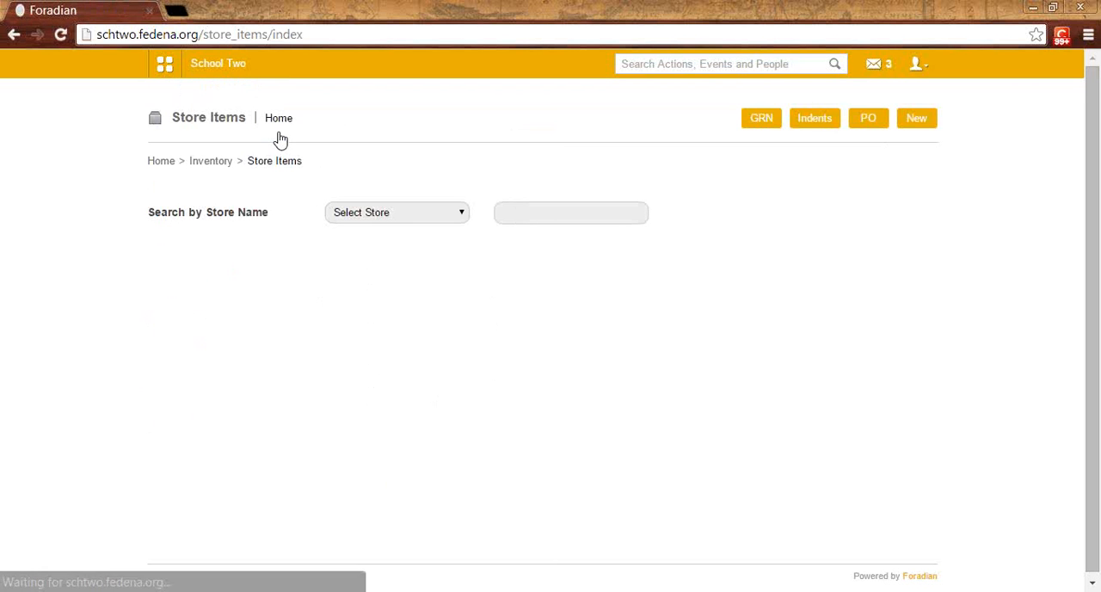
left_click(394, 215)
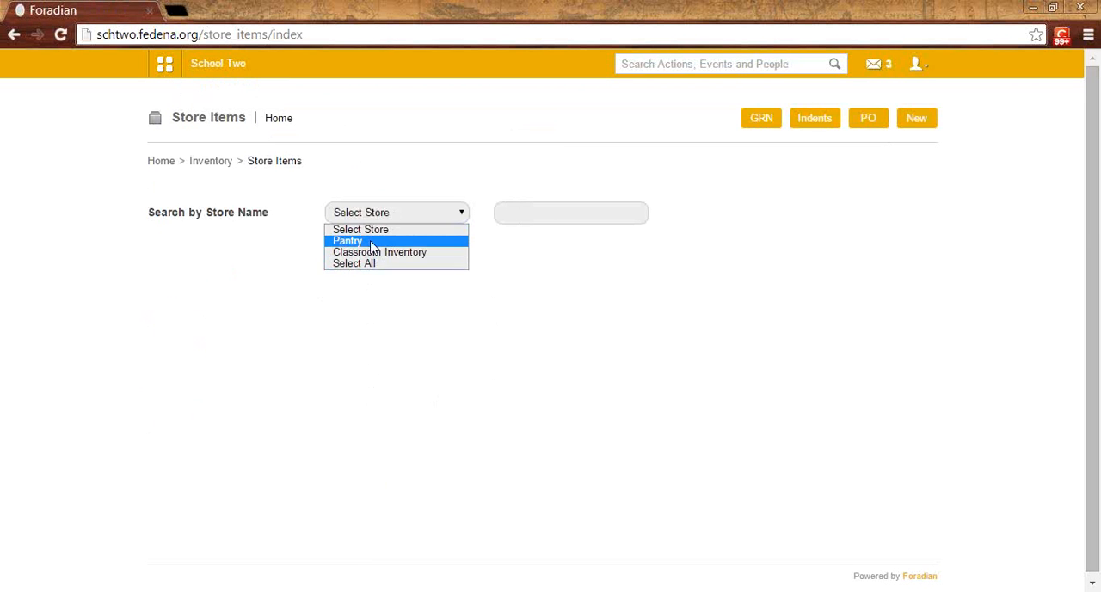
left_click(373, 242)
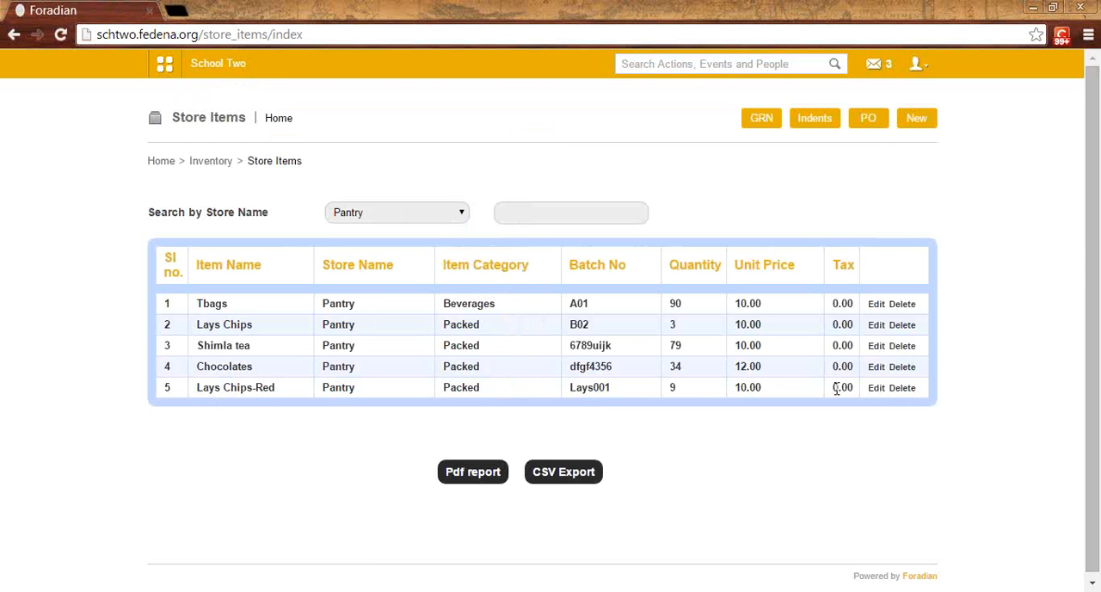
left_click(877, 388)
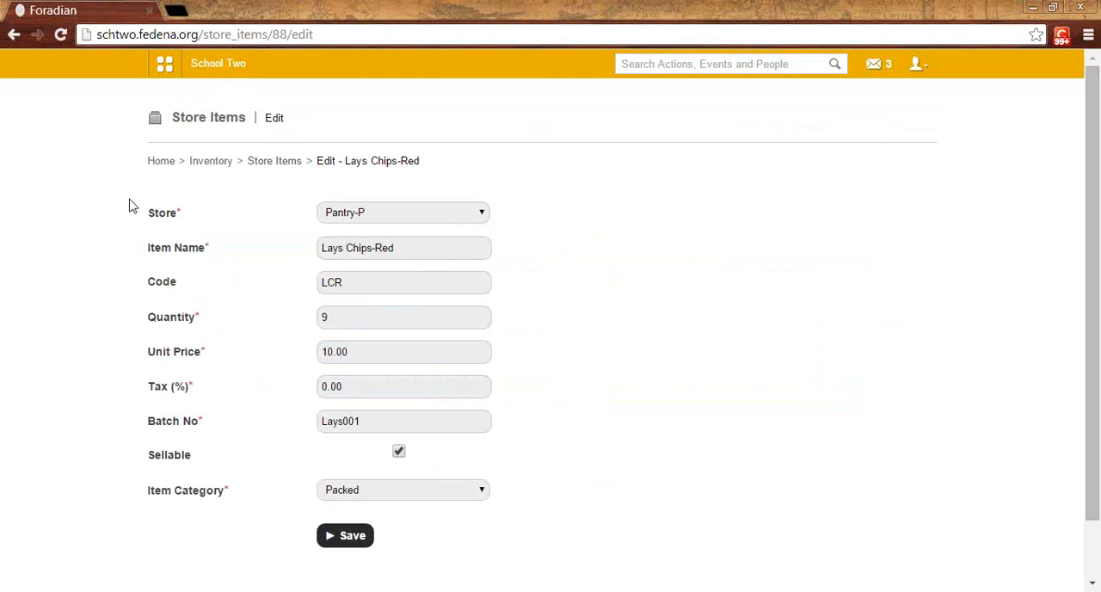
Step: Review the Lays Chips-Red item's store, name, code, quantity, unit price, tax and batch number fields
left_click(387, 215)
left_click(387, 217)
left_click_drag(411, 247, 307, 251)
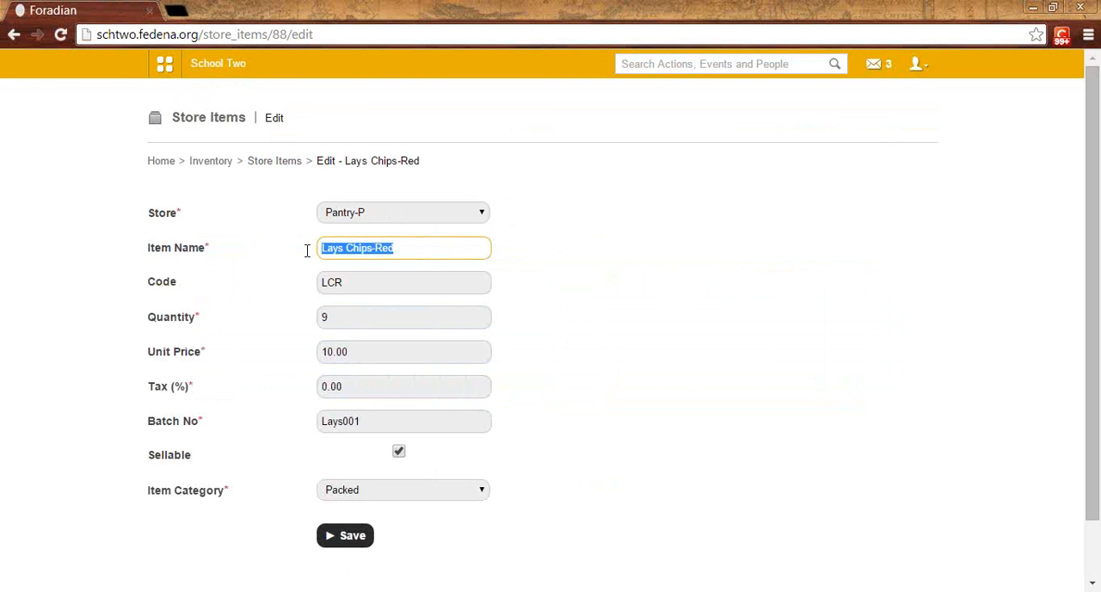
left_click(334, 249)
left_click(386, 285)
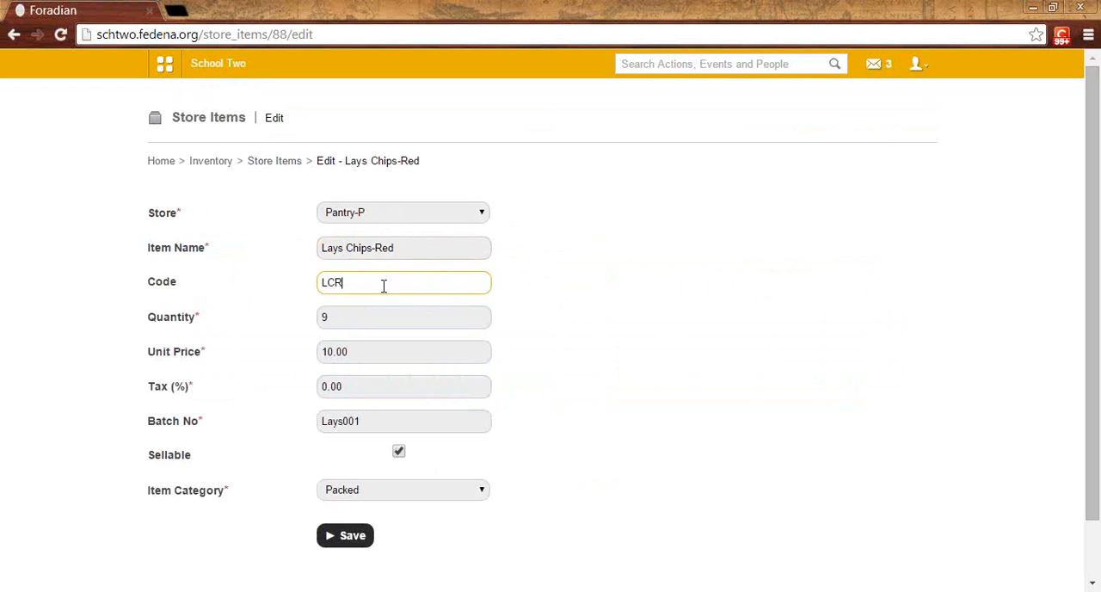
scroll(384, 288, "down", 1)
left_click(335, 252)
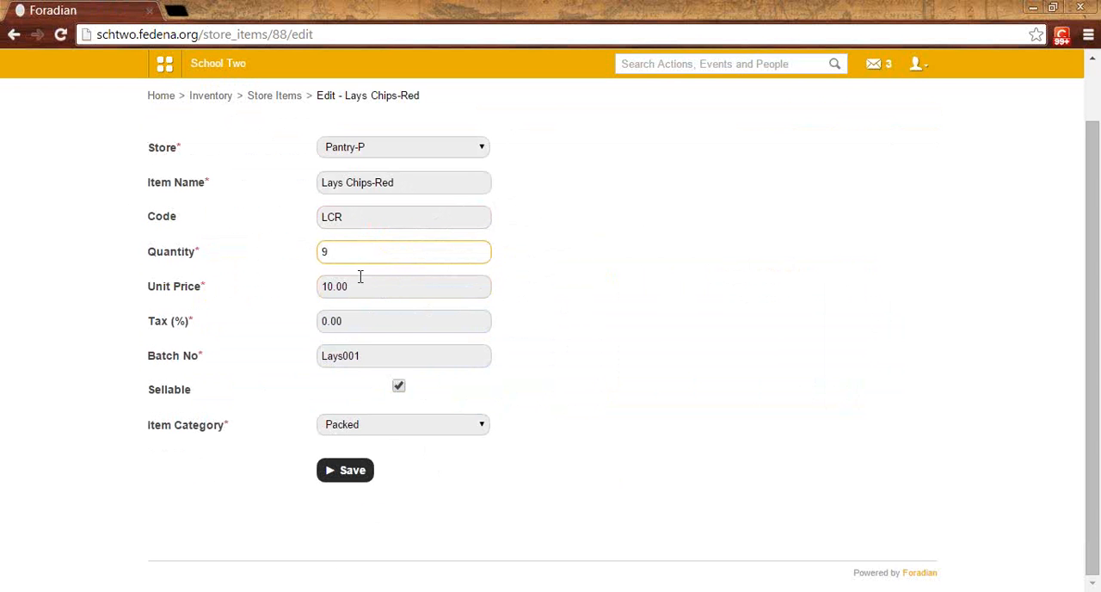
left_click_drag(355, 291, 323, 288)
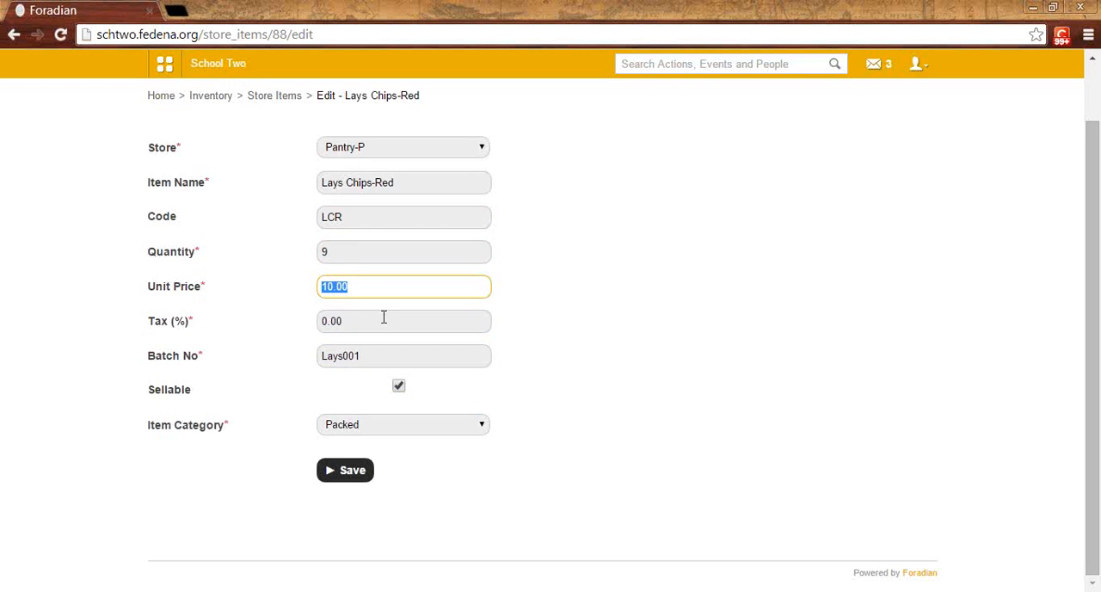
left_click(384, 319)
left_click_drag(352, 322, 320, 321)
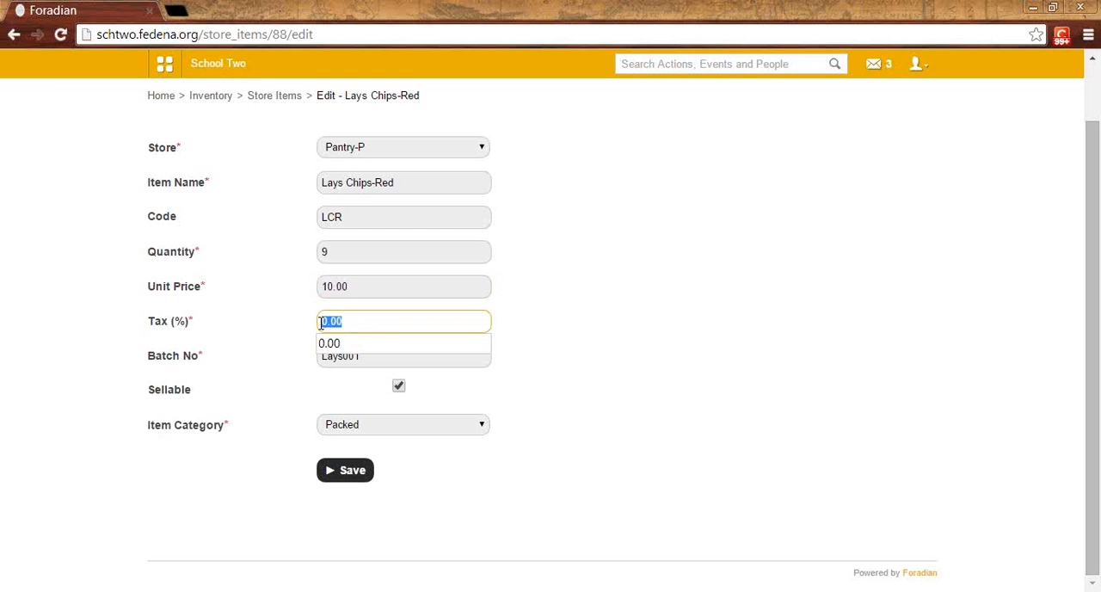
left_click(374, 358)
left_click_drag(373, 357, 320, 357)
left_click(363, 357)
left_click(285, 355)
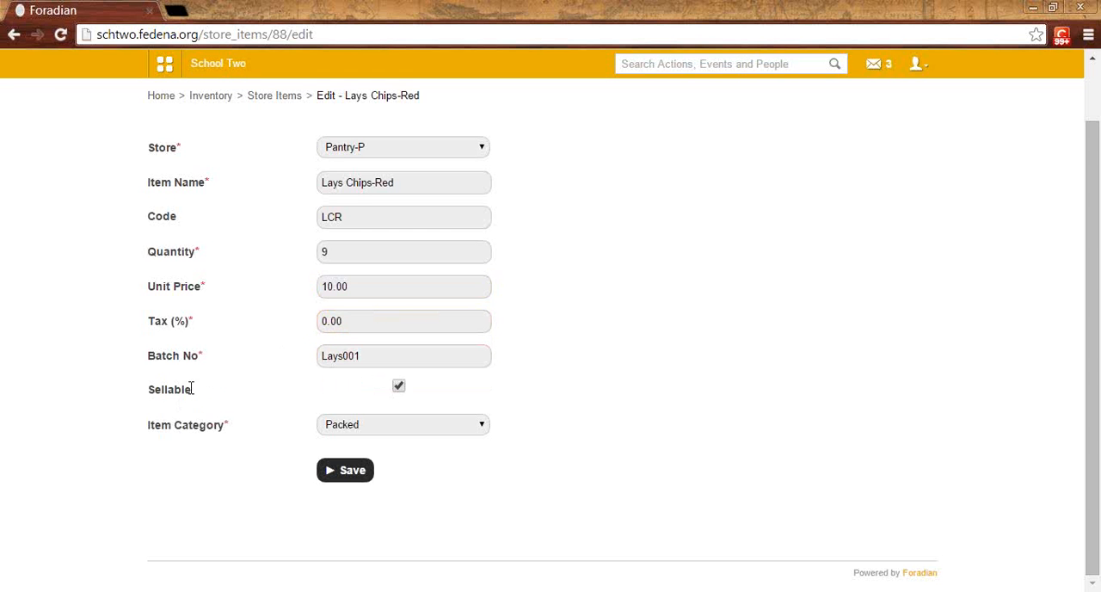
Step: Turn the item's Sellable option off and on again, and check the Item Category choices
left_click(398, 385)
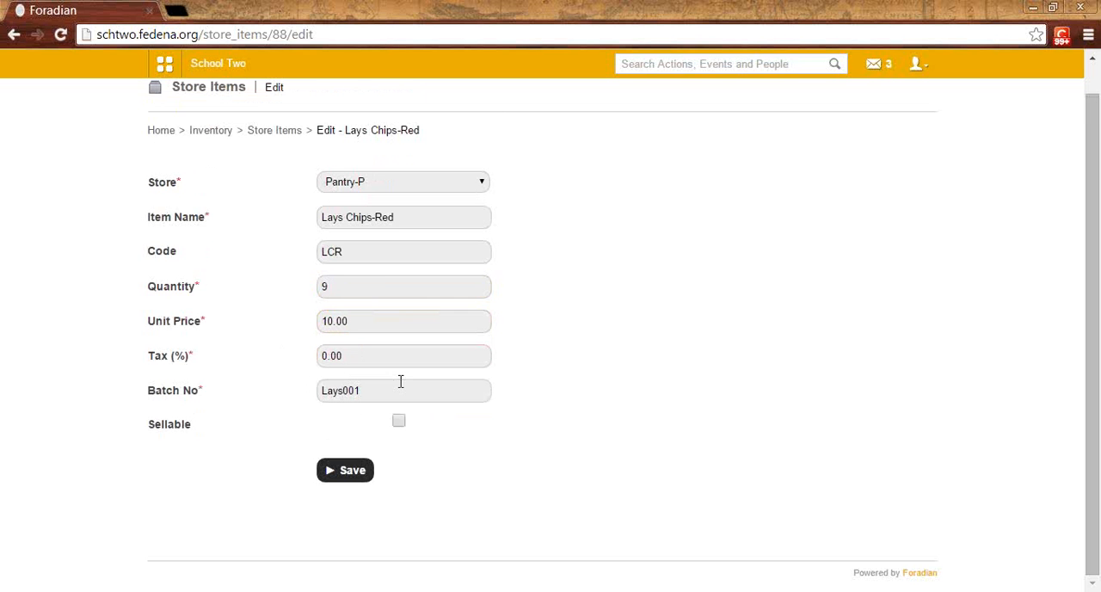
left_click(398, 421)
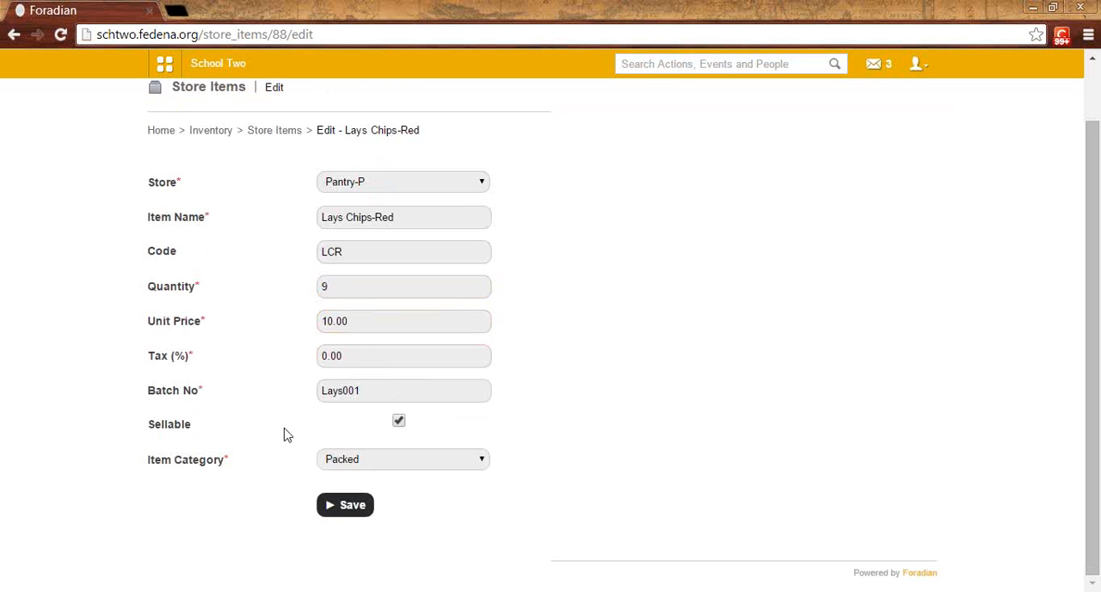
scroll(286, 435, "down", 1)
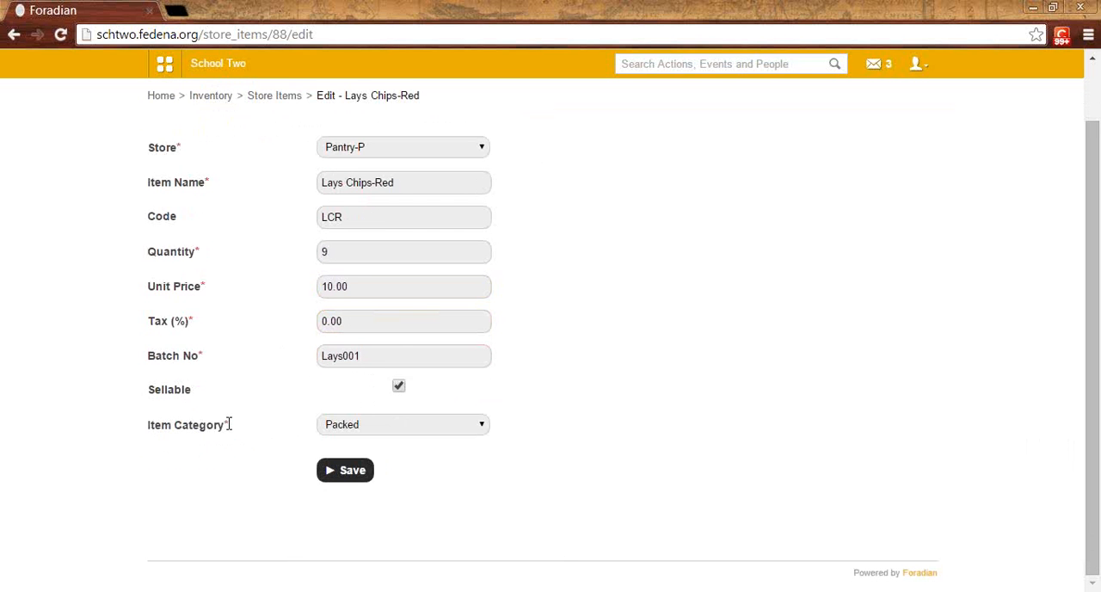
left_click(368, 427)
left_click(358, 466)
left_click_drag(405, 180, 322, 169)
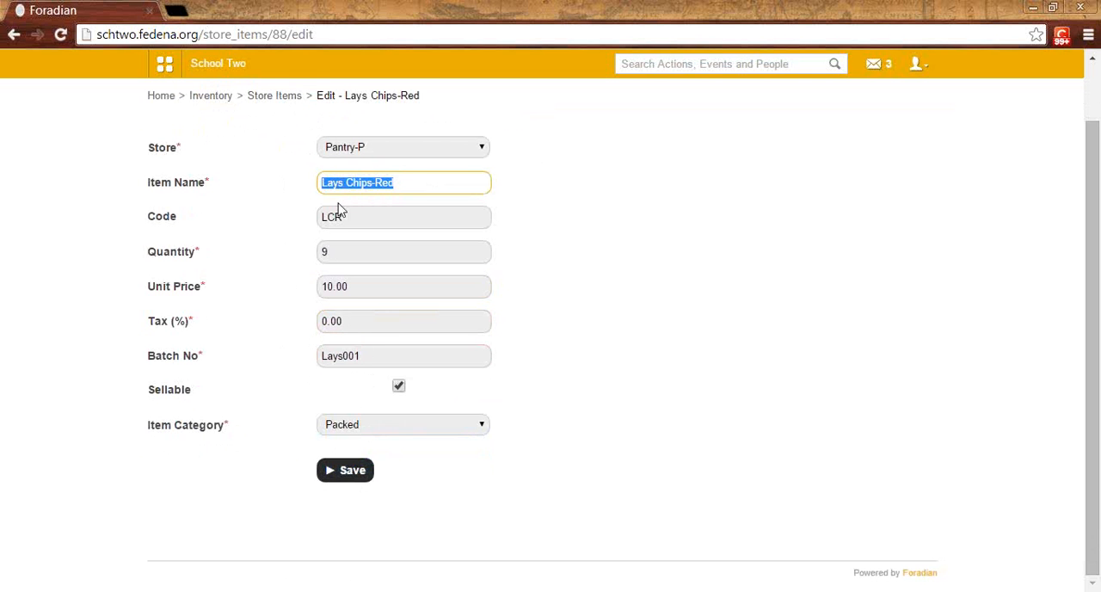
Step: Open a new invoice from the Inventory module's Billing page and check which stores it offers
left_click(203, 96)
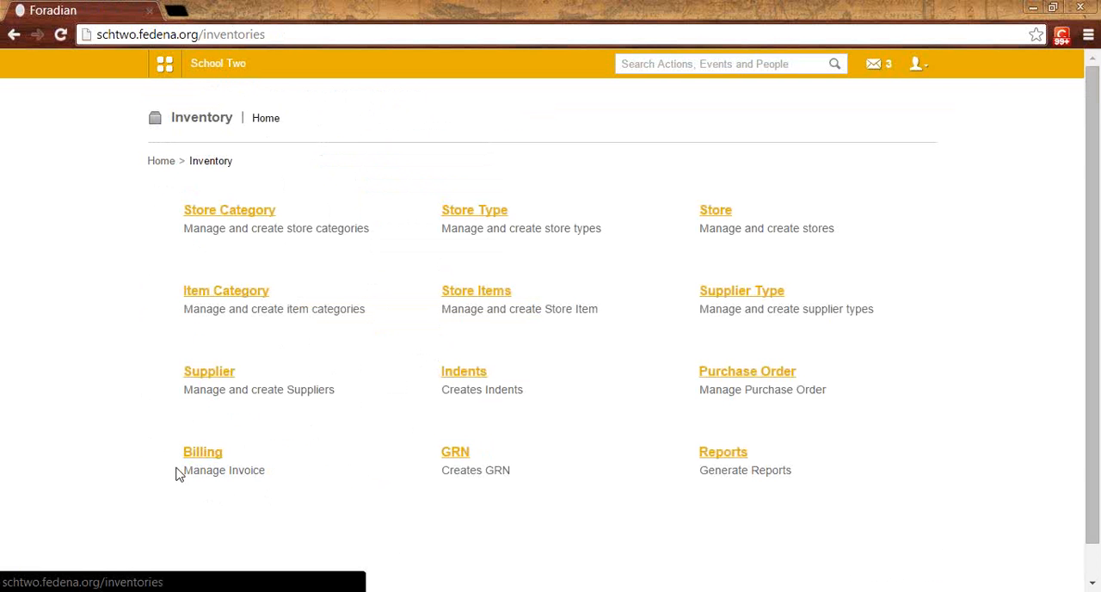
left_click(213, 454)
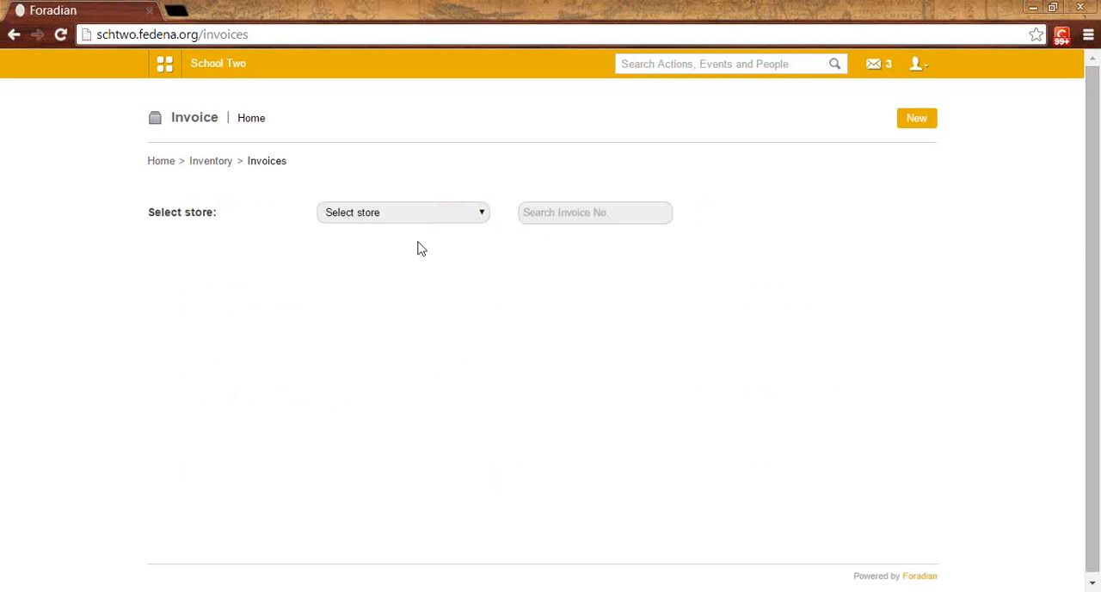
left_click(917, 122)
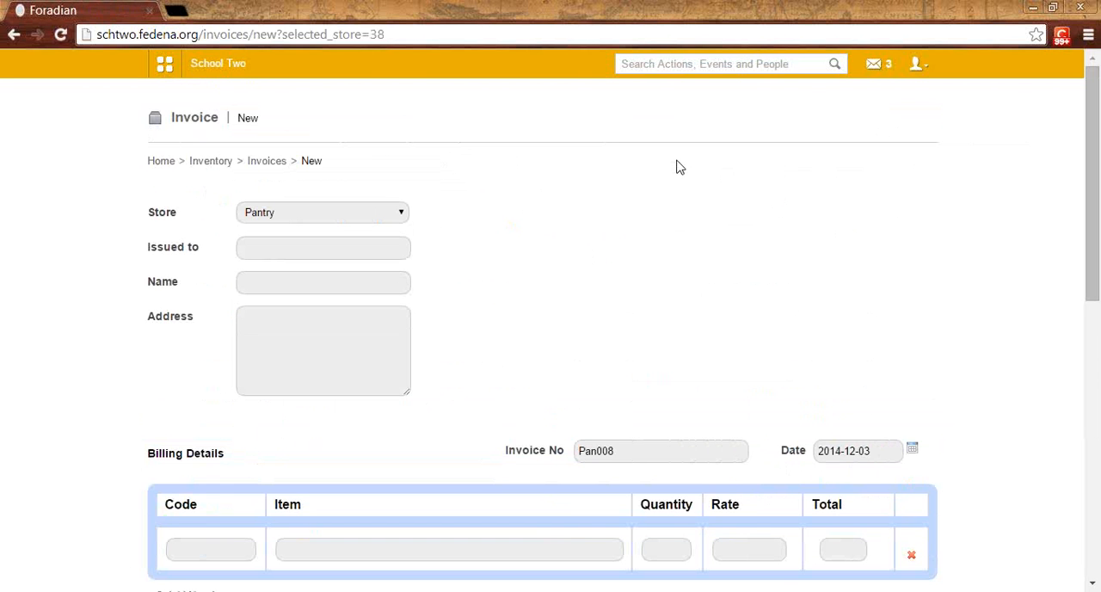
left_click(338, 215)
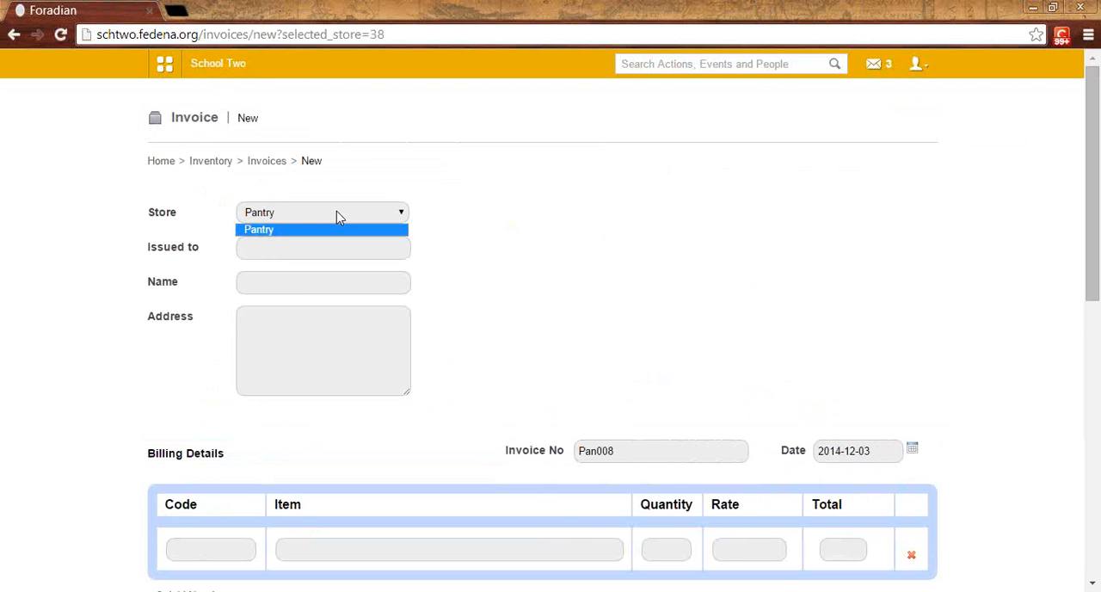
Step: Look up the invoice recipient by username and issue the Pantry invoice to user2
left_click(307, 249)
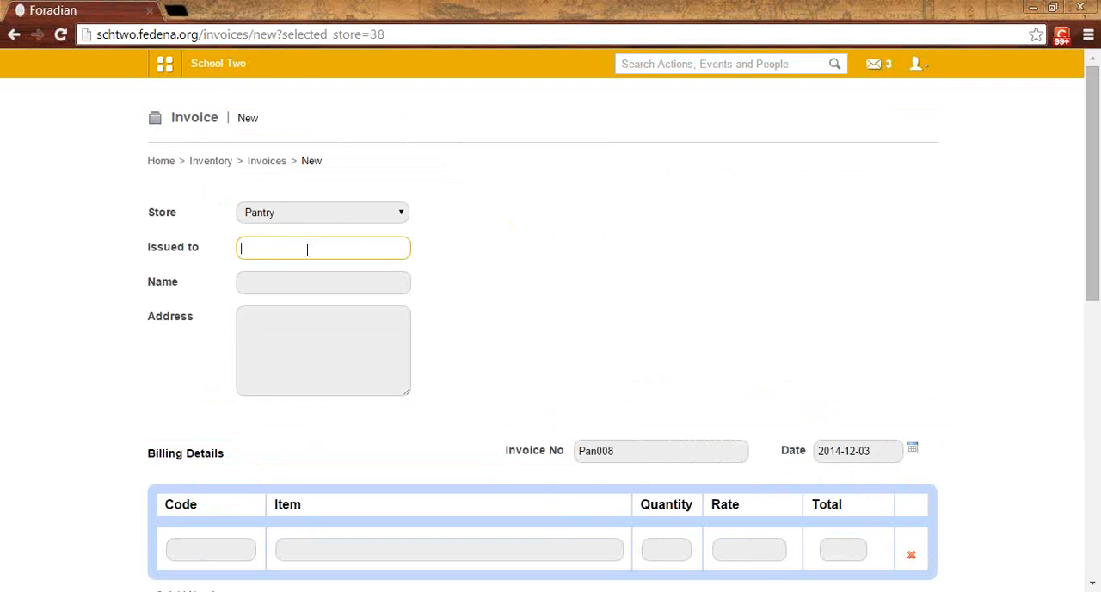
type("pu")
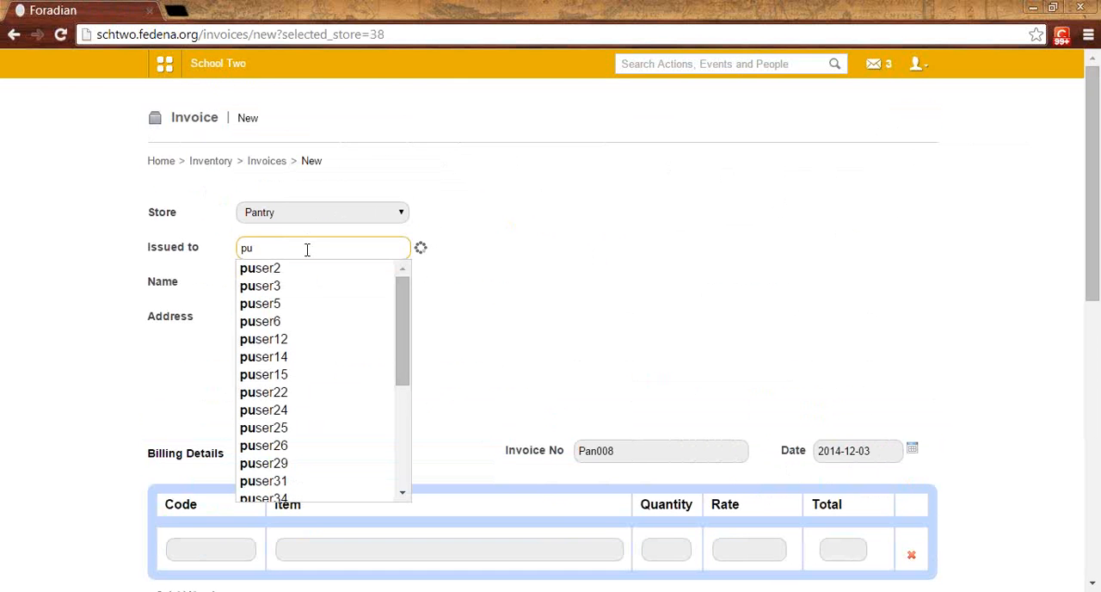
key("BackSpace")
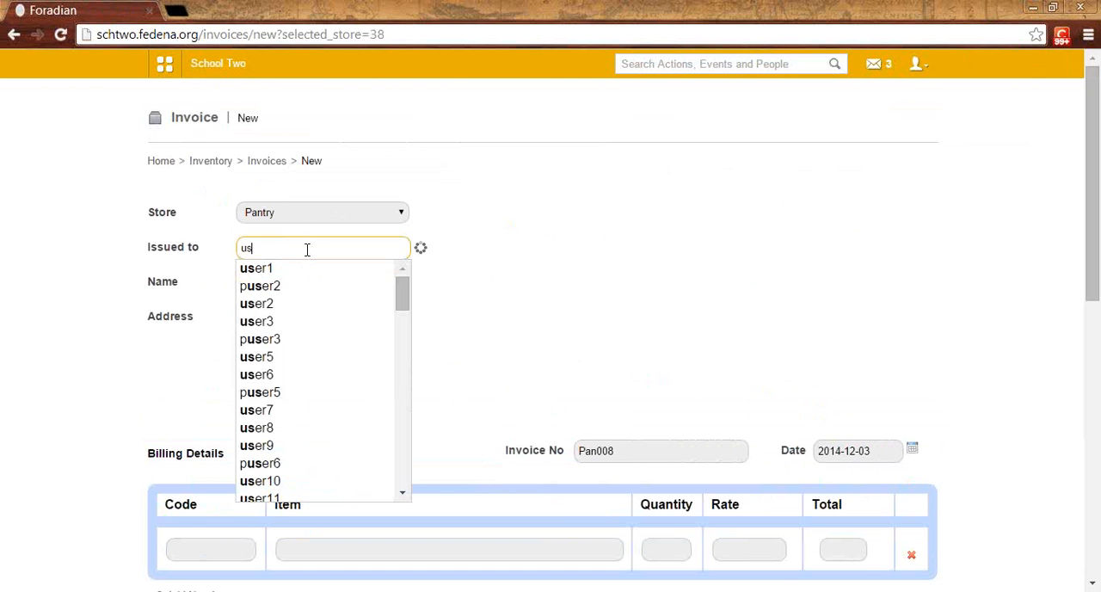
key("BackSpace")
key("BackSpace")
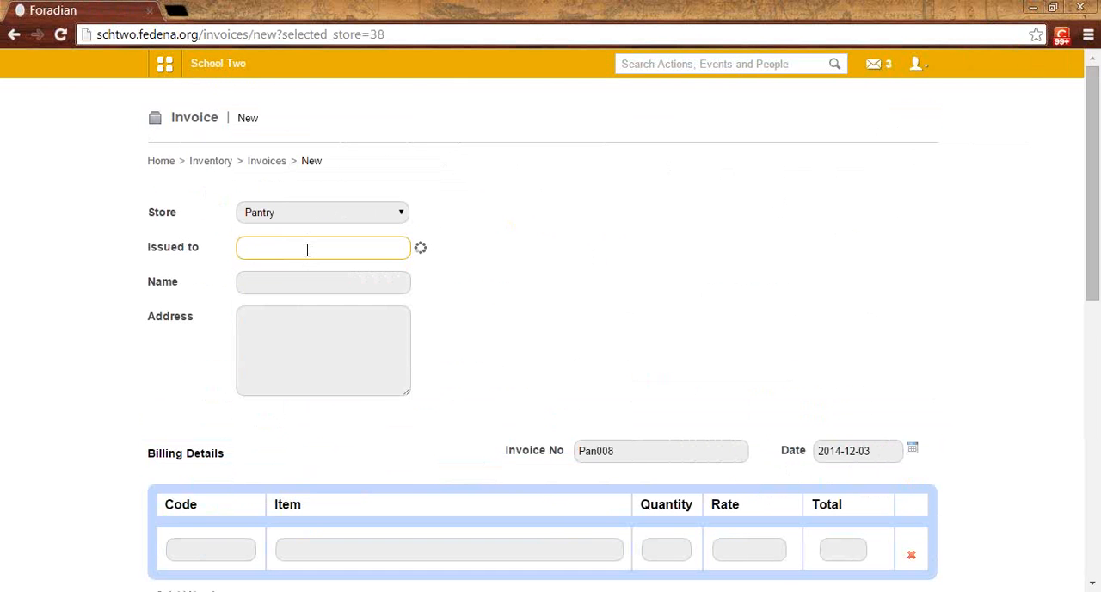
type("e")
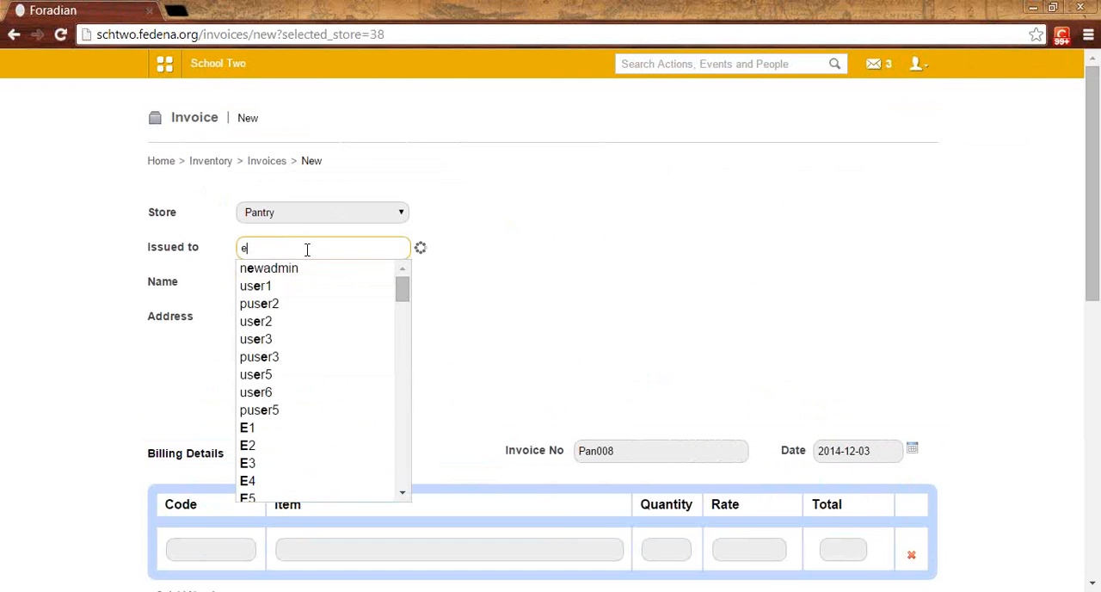
key("BackSpace")
type("user")
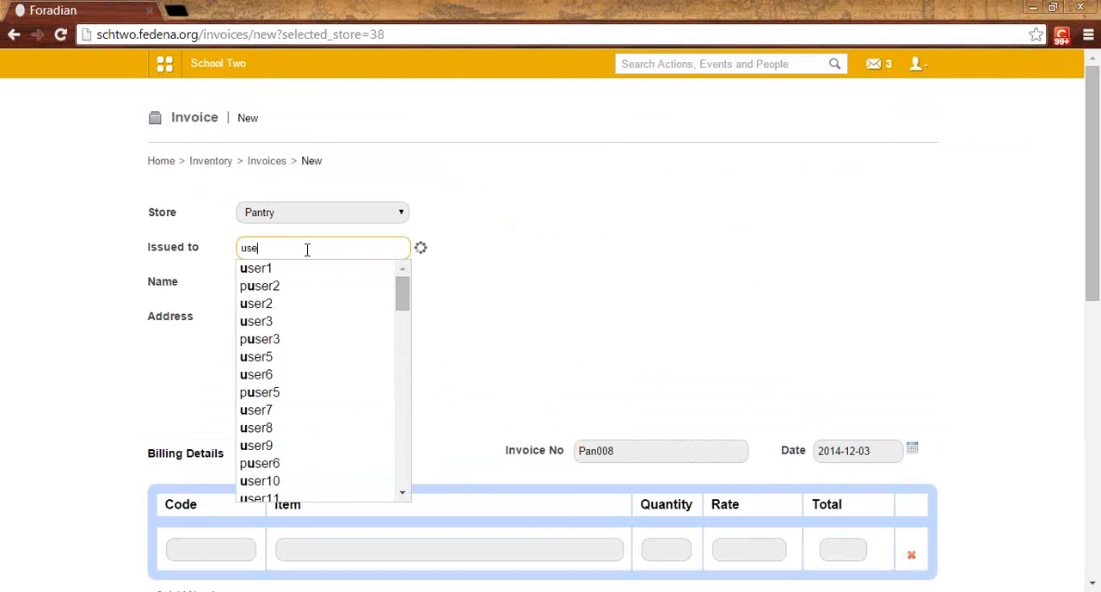
left_click(267, 303)
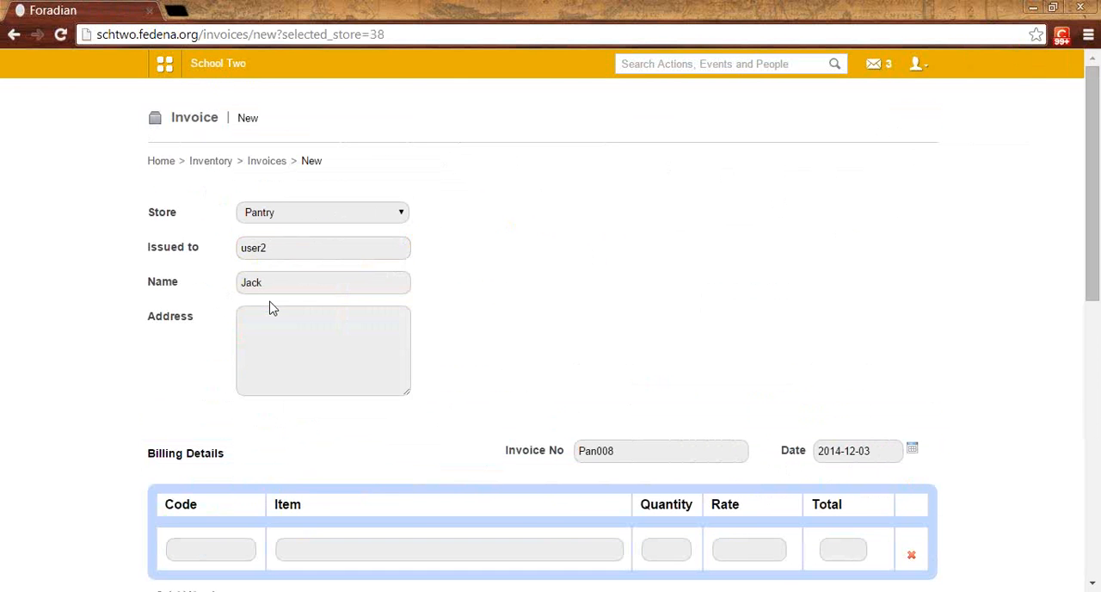
Step: Look up "lays" as the first billing item and add Lays Chips-Red to the Pantry invoice
left_click(338, 357)
scroll(337, 357, "down", 1)
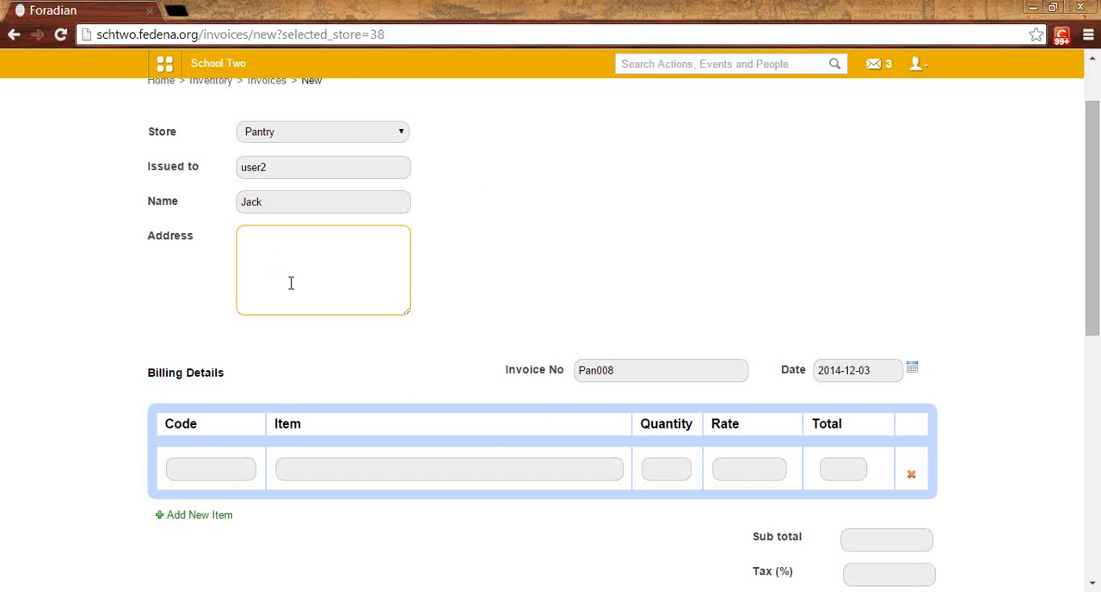
scroll(282, 281, "down", 2)
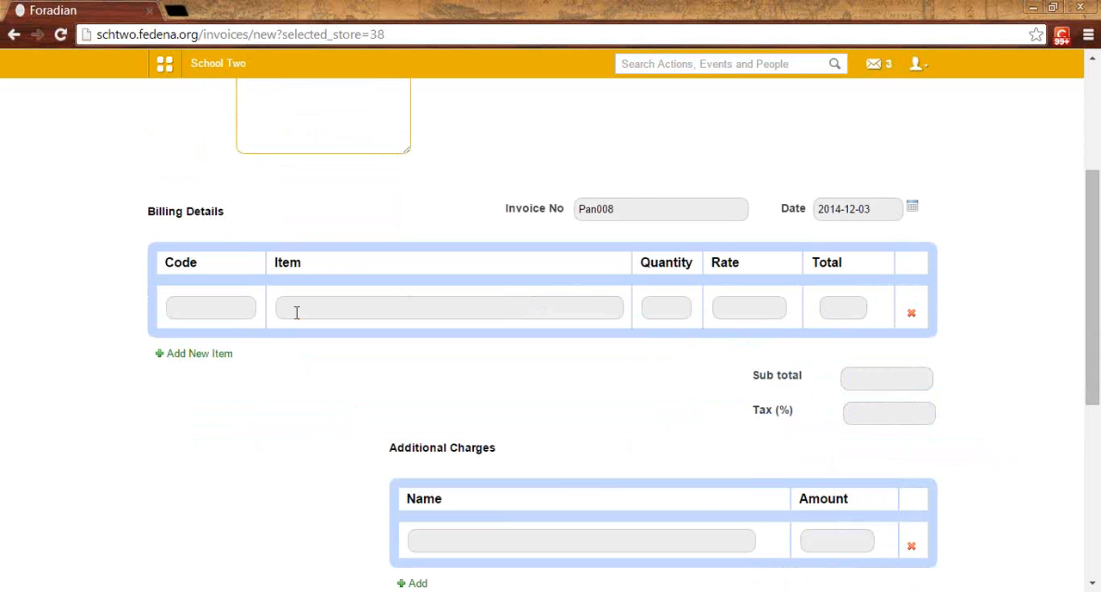
left_click(296, 311)
scroll(296, 312, "up", 2)
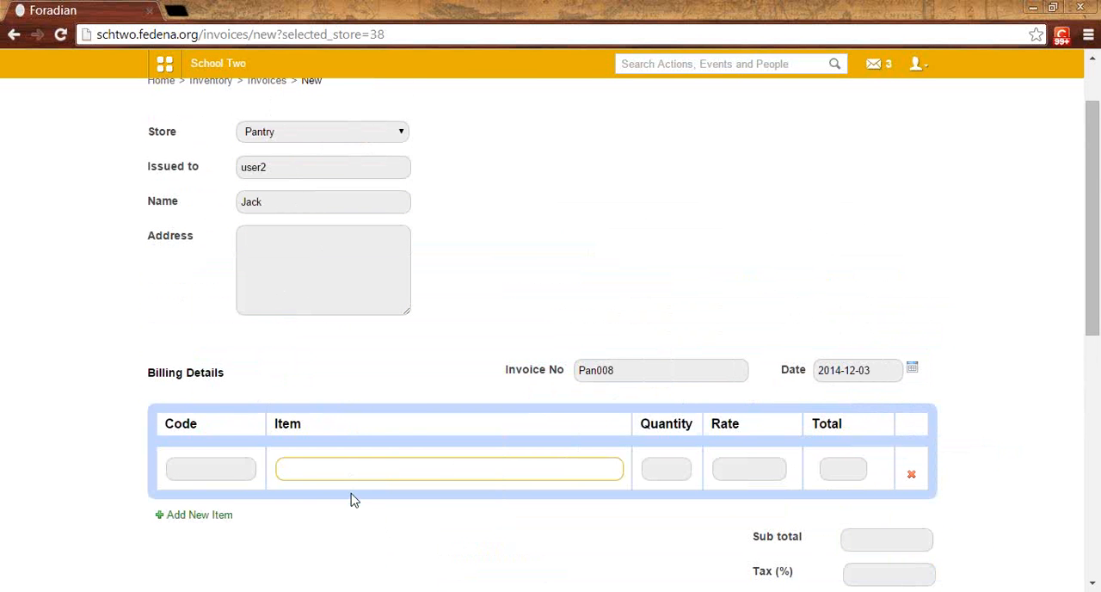
type("la")
key("BackSpace")
type("ay")
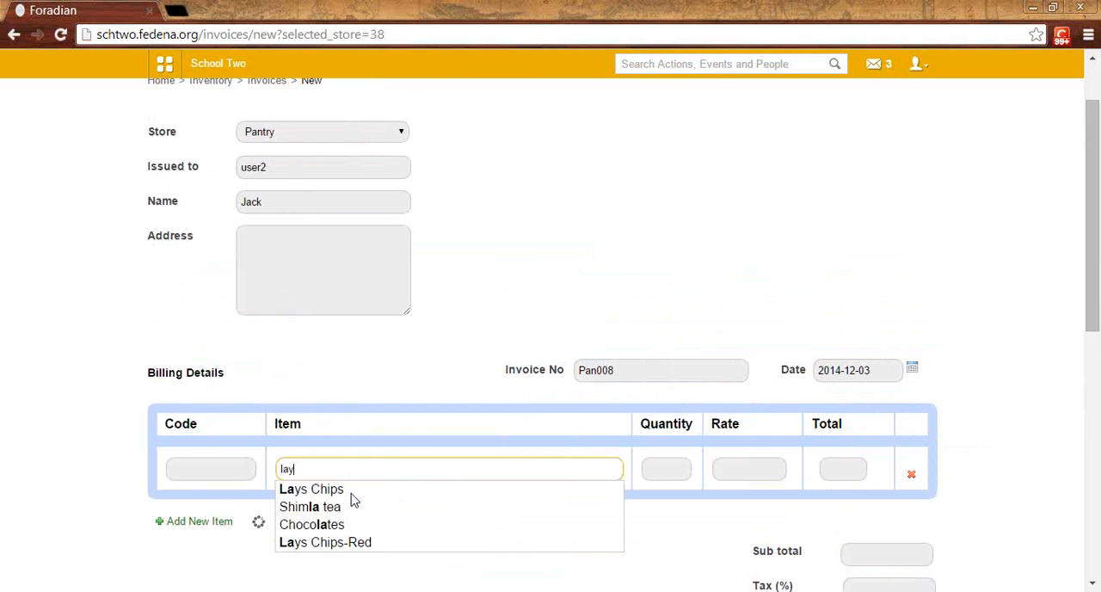
type("s")
left_click(358, 507)
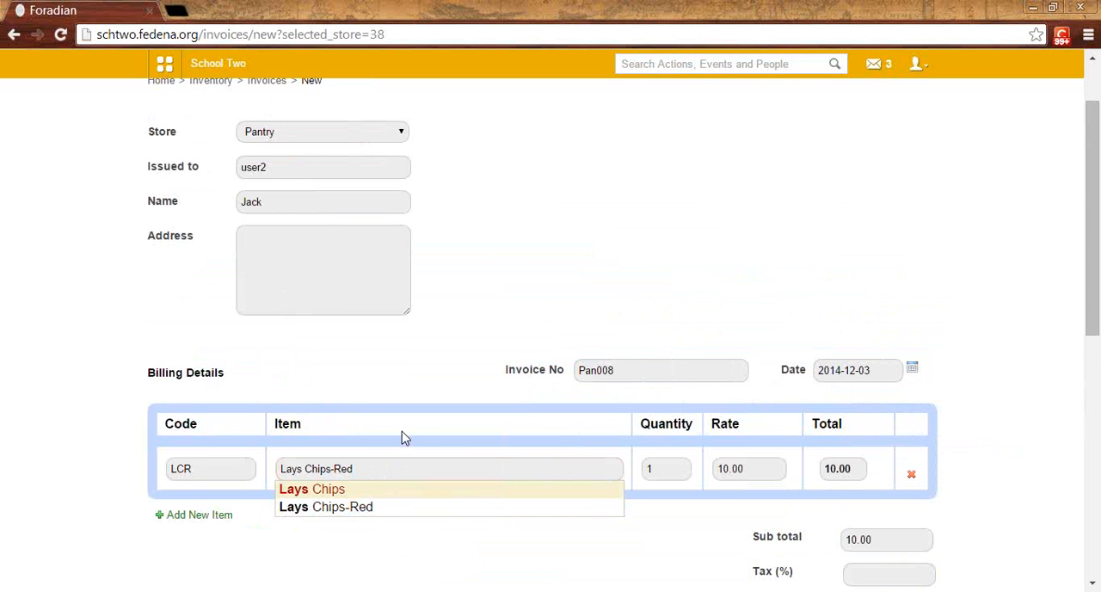
Step: Review the billed item's quantity, the subtotal and tax fields, and the invoice number on the new invoice
left_click(680, 466)
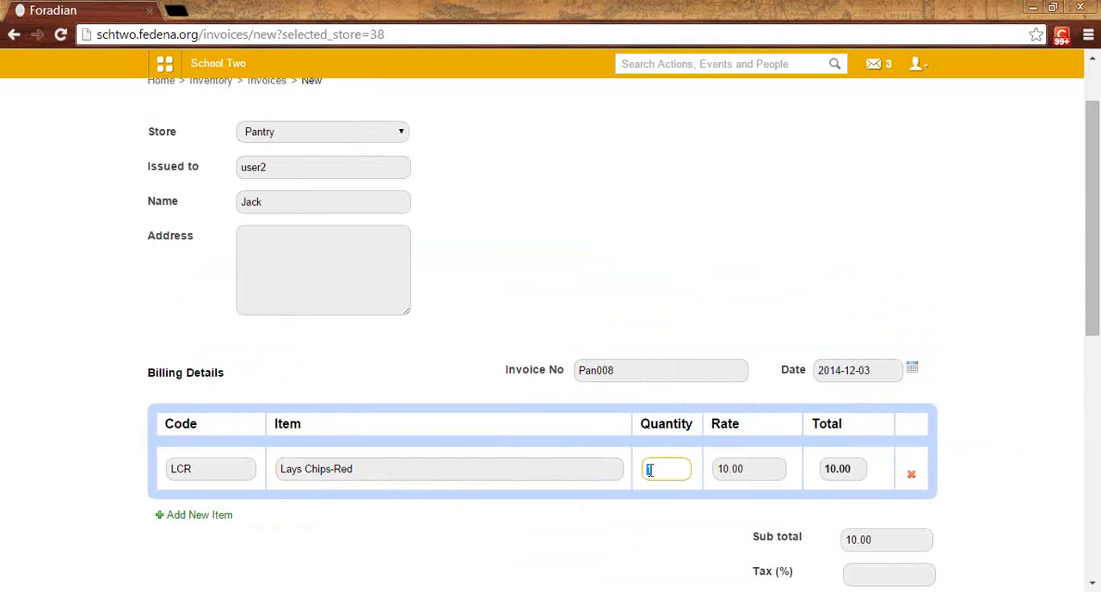
left_click(695, 536)
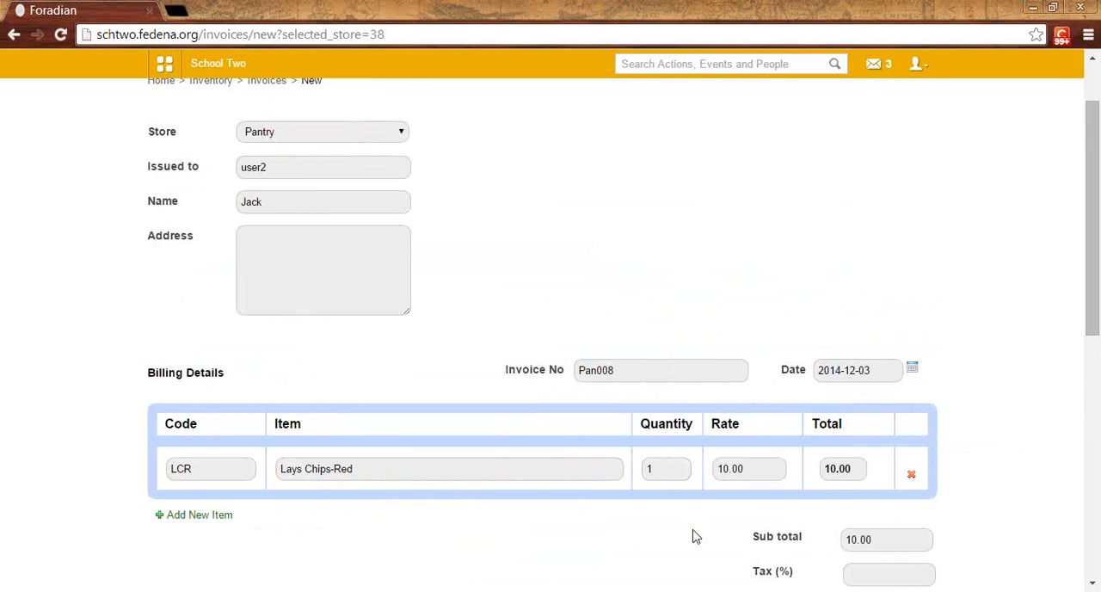
scroll(695, 536, "down", 1)
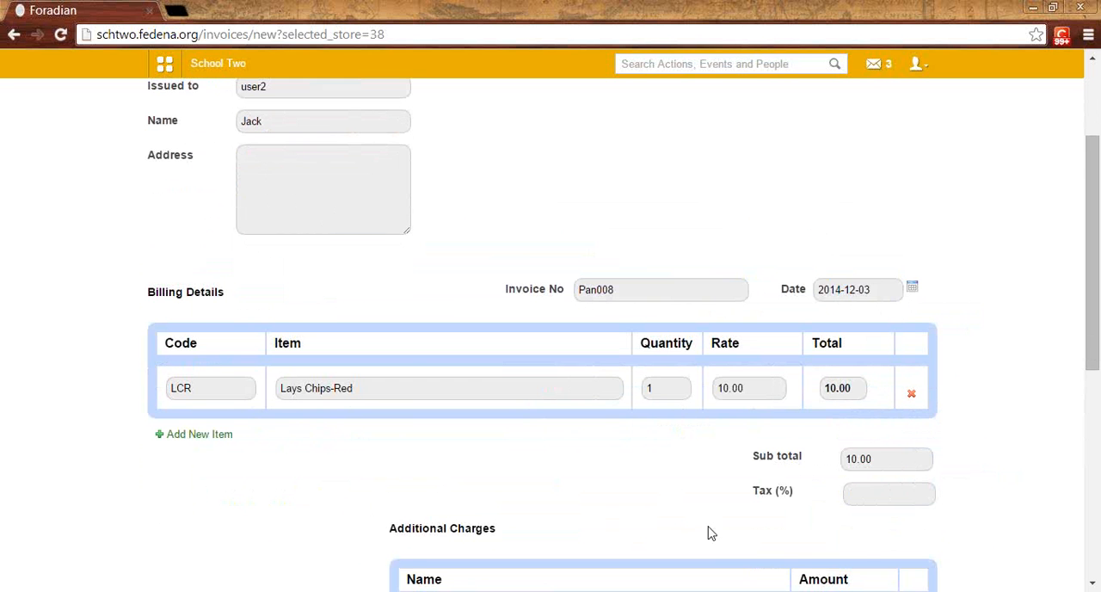
scroll(710, 534, "down", 1)
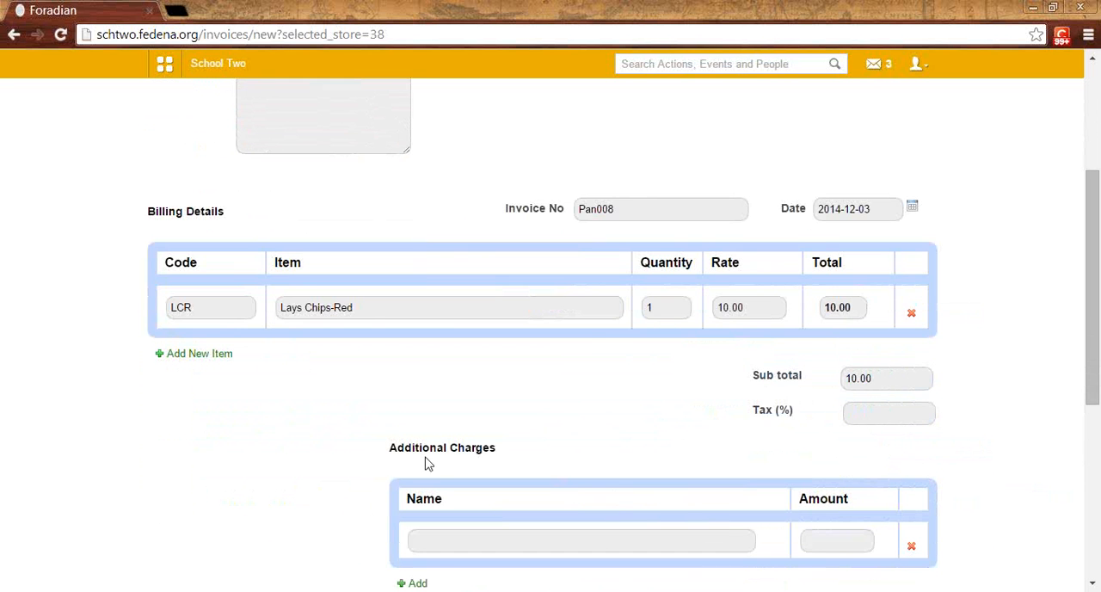
scroll(264, 385, "up", 2)
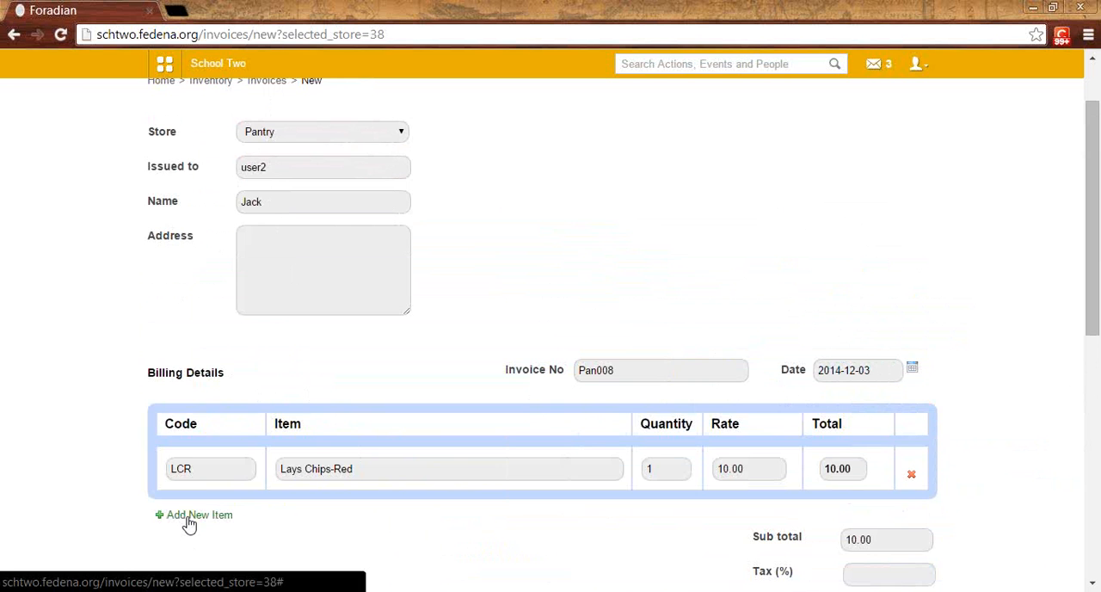
left_click(615, 371)
double_click(610, 376)
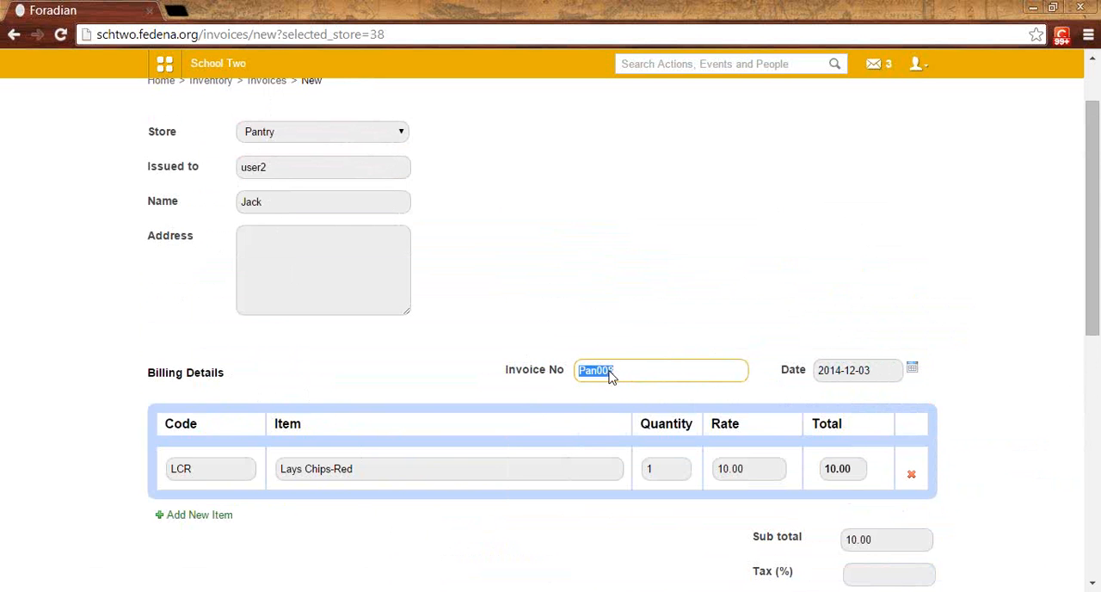
left_click(612, 377)
scroll(516, 377, "up", 1)
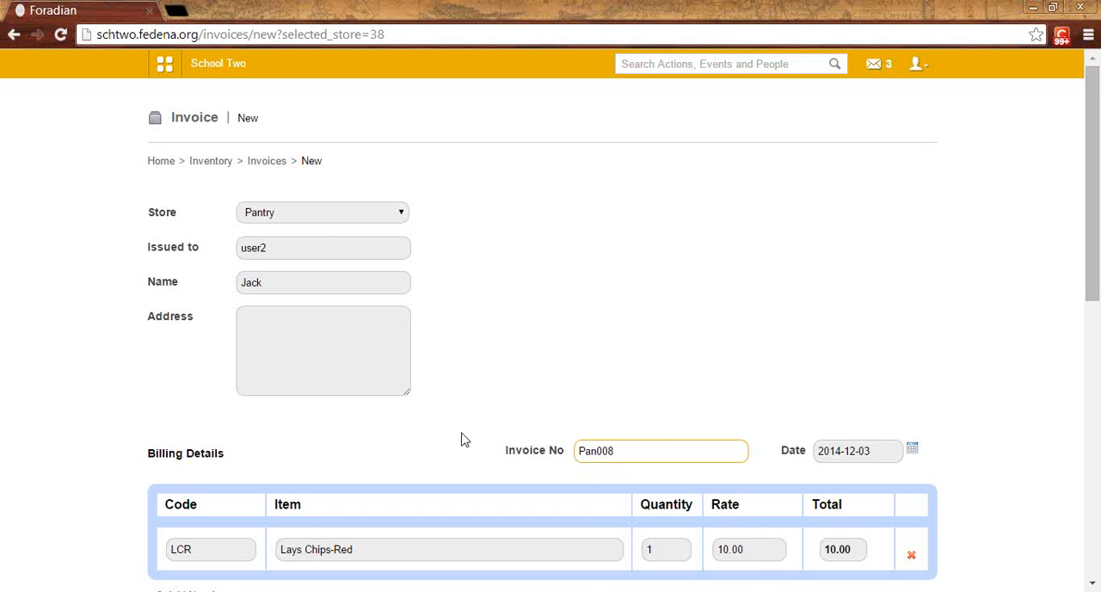
scroll(464, 440, "down", 2)
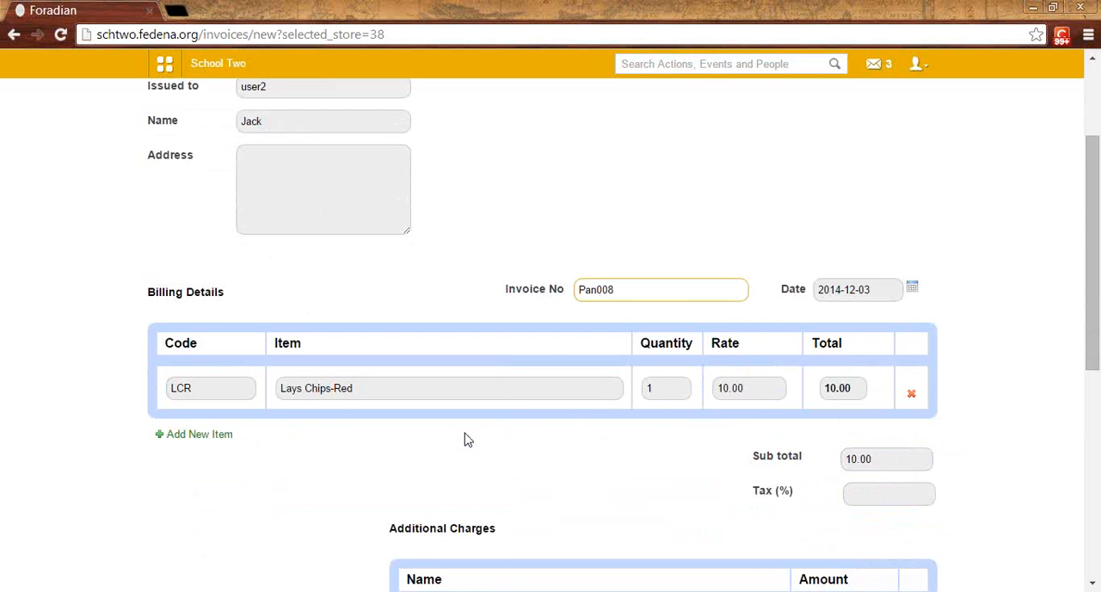
scroll(465, 439, "down", 3)
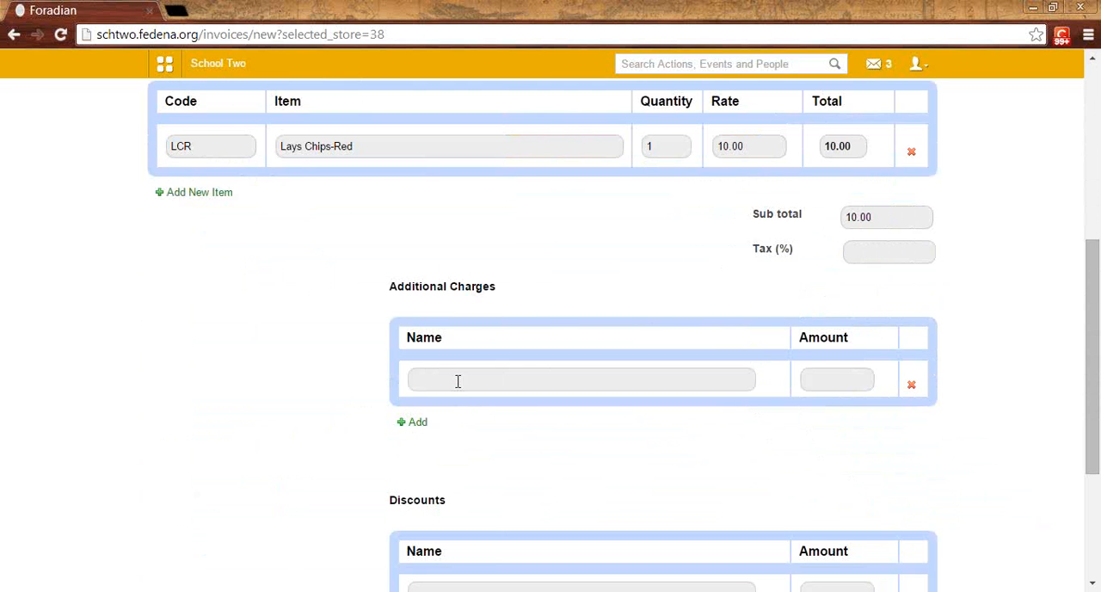
Step: Examine the name and amount fields for additional charges and the discounts section of the invoice
left_click(458, 381)
scroll(462, 385, "up", 1)
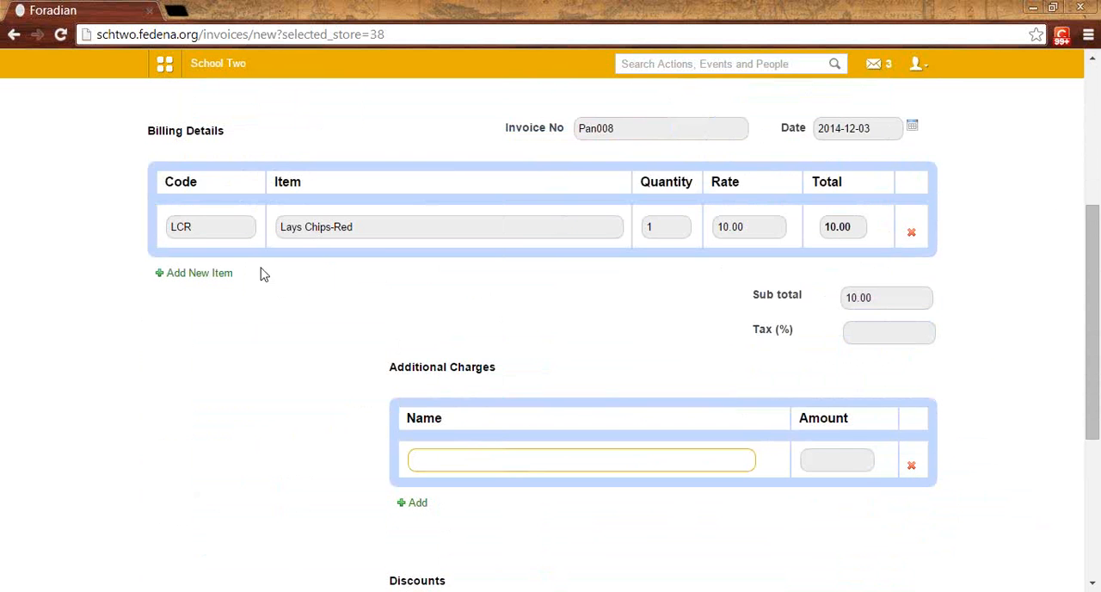
scroll(369, 250, "up", 3)
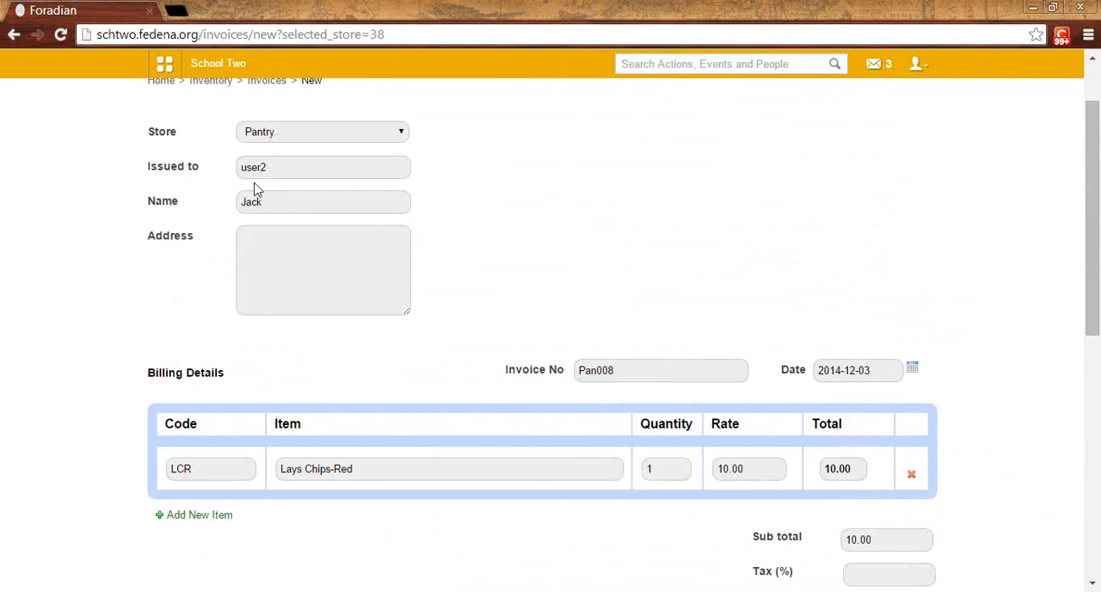
scroll(376, 339, "down", 5)
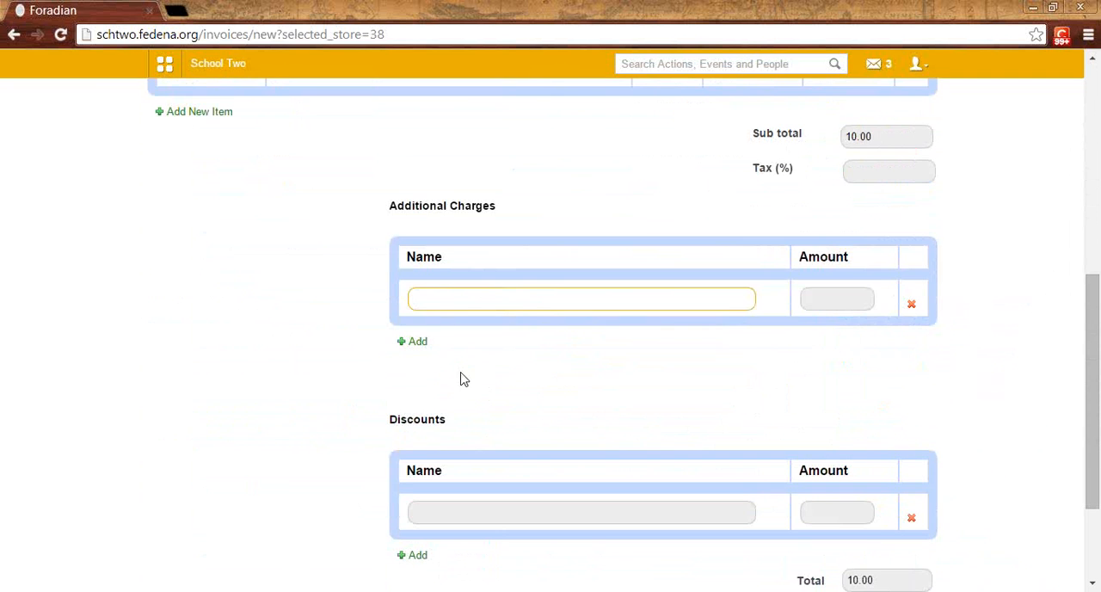
left_click(853, 299)
scroll(842, 302, "down", 2)
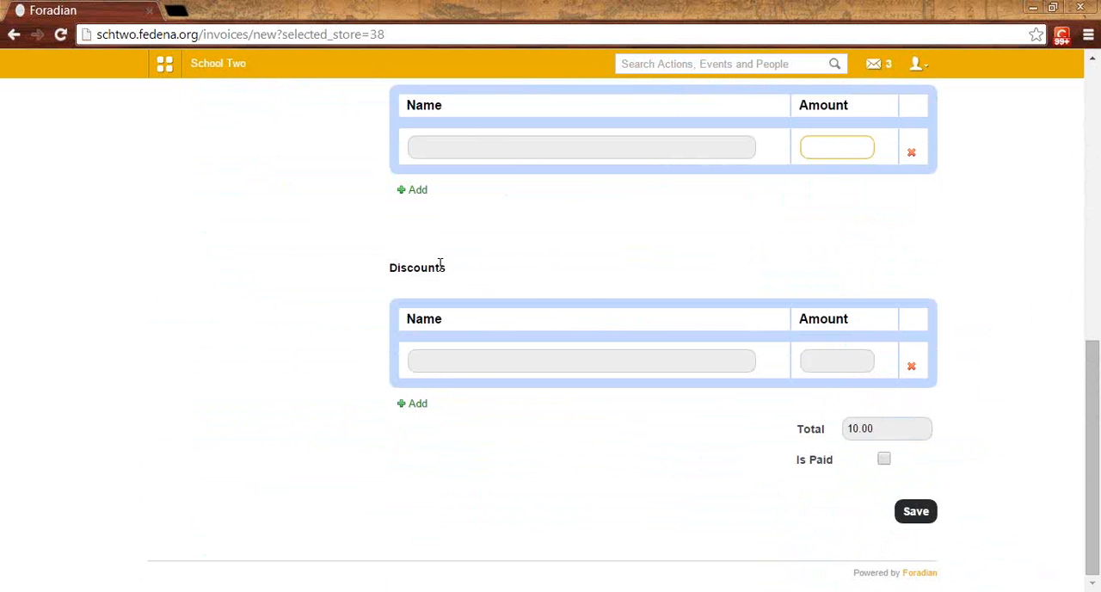
left_click(455, 368)
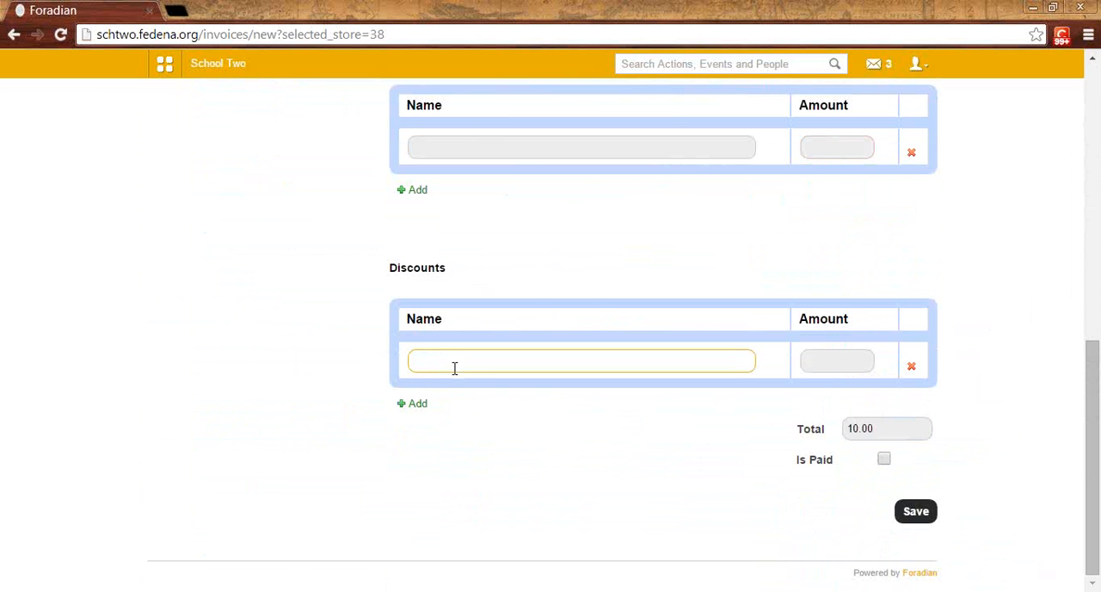
Step: Mark the Lays Chips-Red invoice as paid and save it
left_click(883, 459)
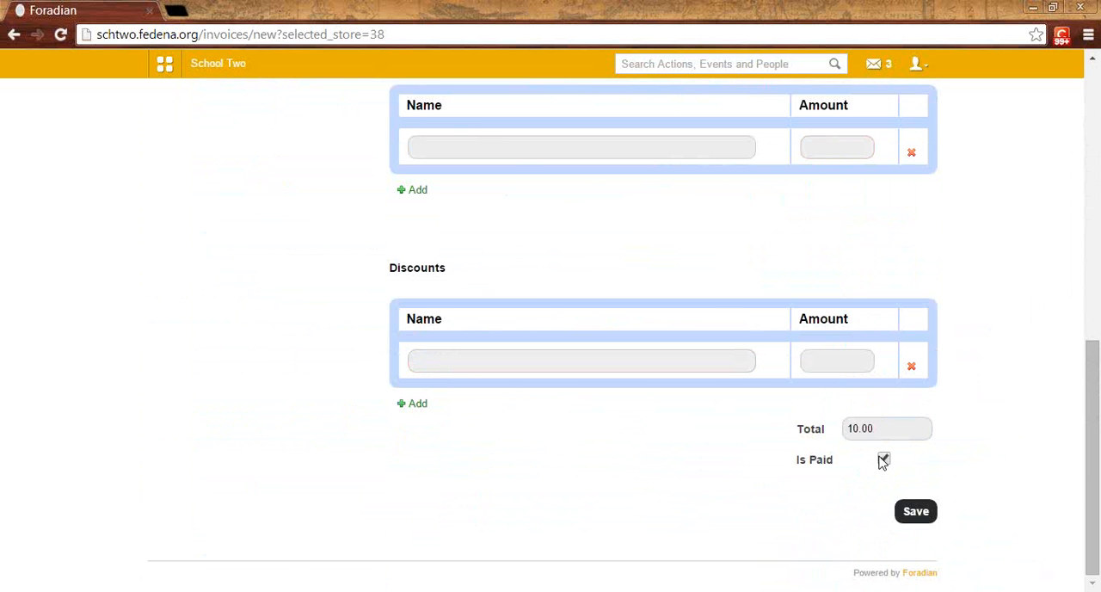
scroll(882, 464, "up", 2)
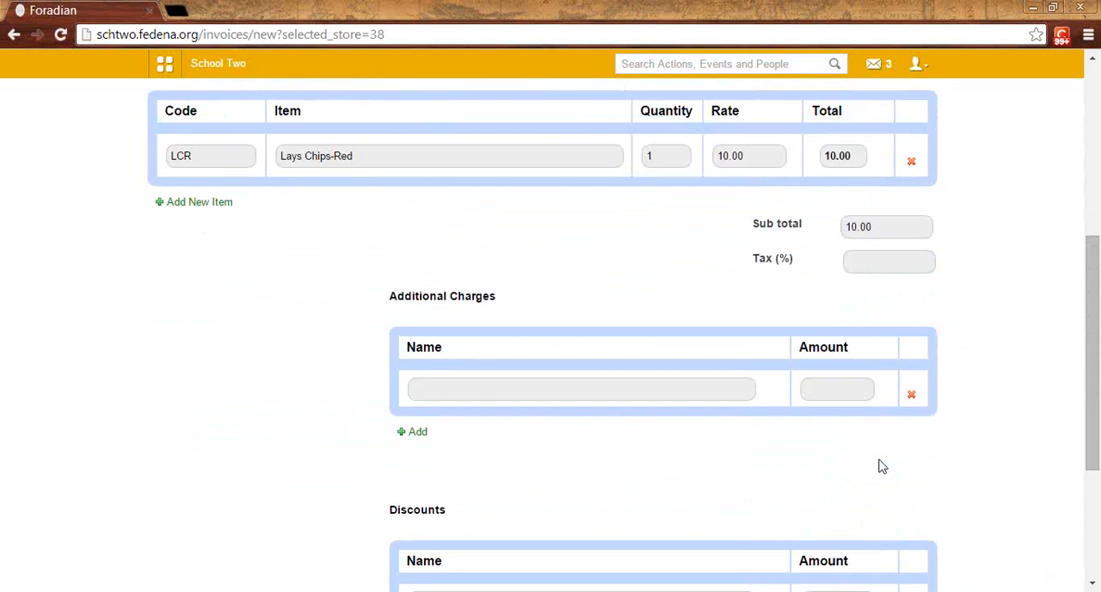
scroll(879, 468, "down", 1)
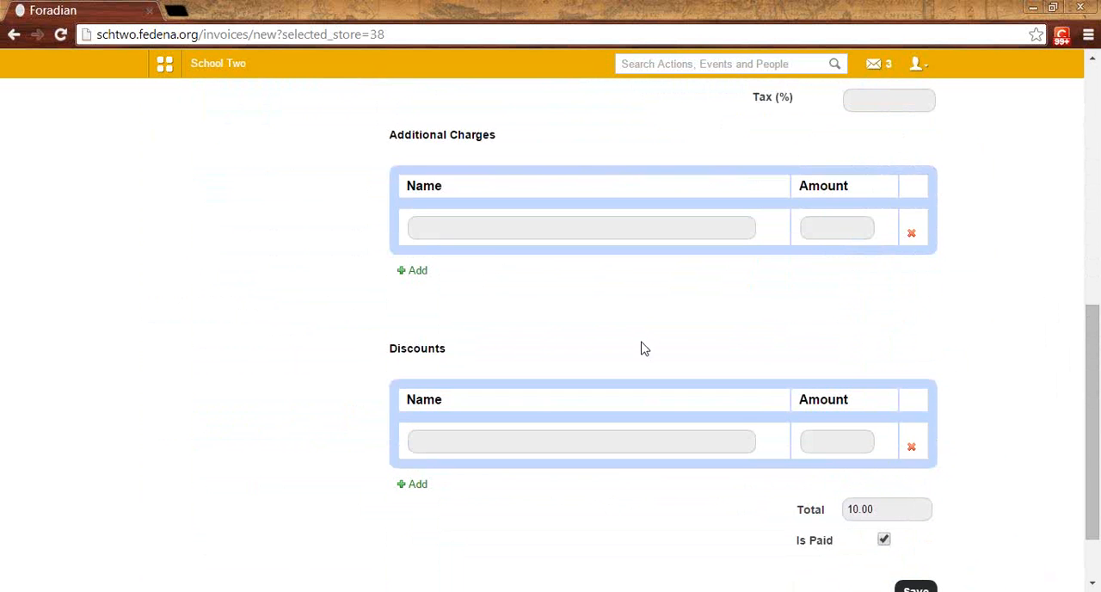
scroll(755, 425, "down", 1)
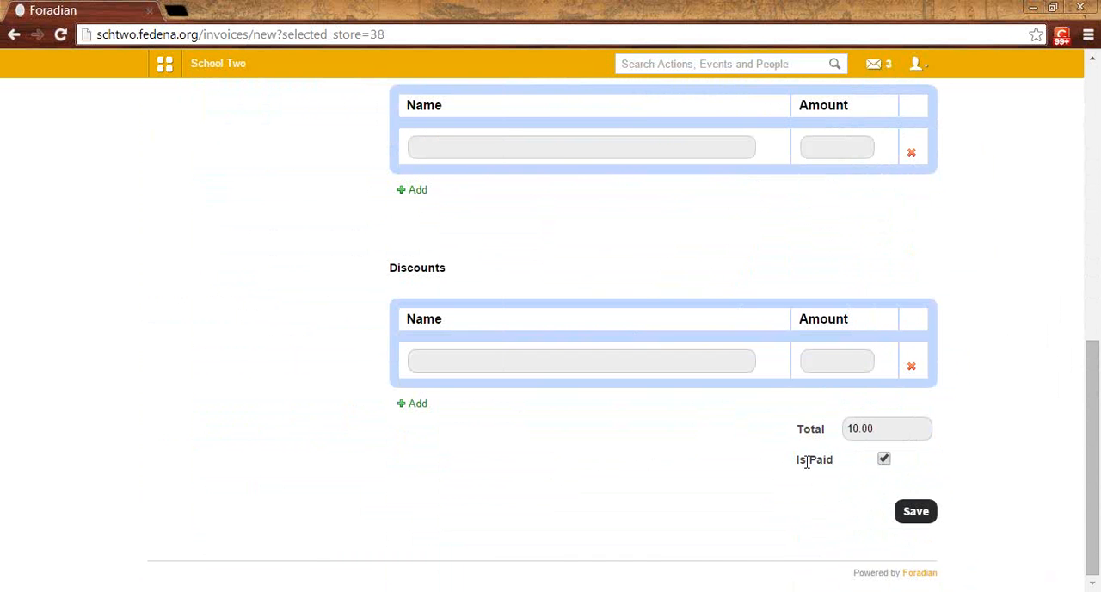
left_click(916, 513)
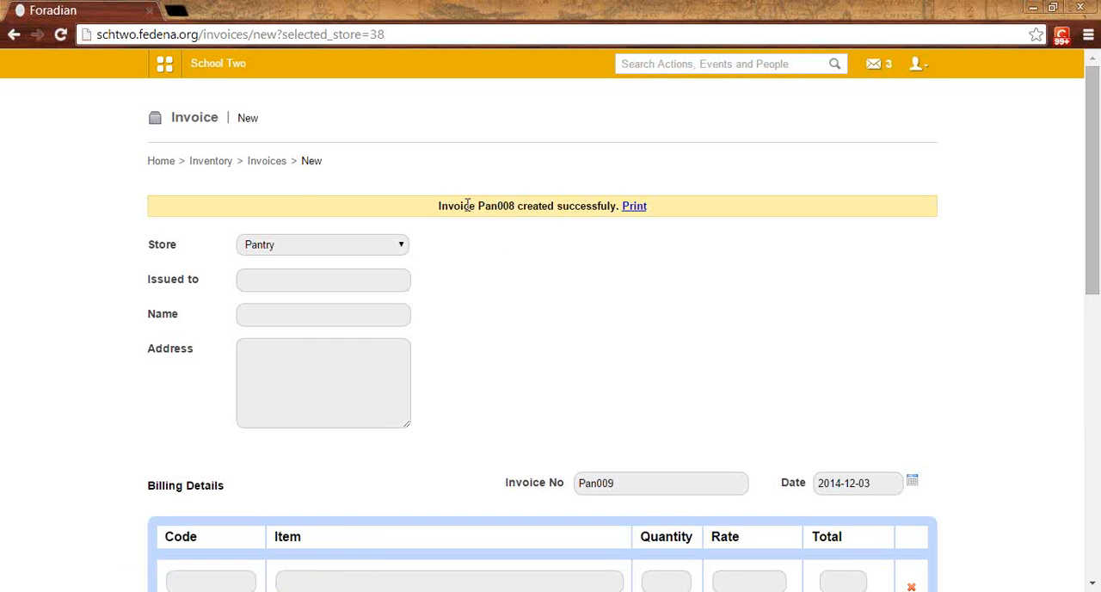
Step: Go back to the invoices list, show the Pantry store's invoices and examine the newest one's row
left_click(267, 163)
left_click(360, 213)
left_click(374, 241)
scroll(550, 331, "down", 1)
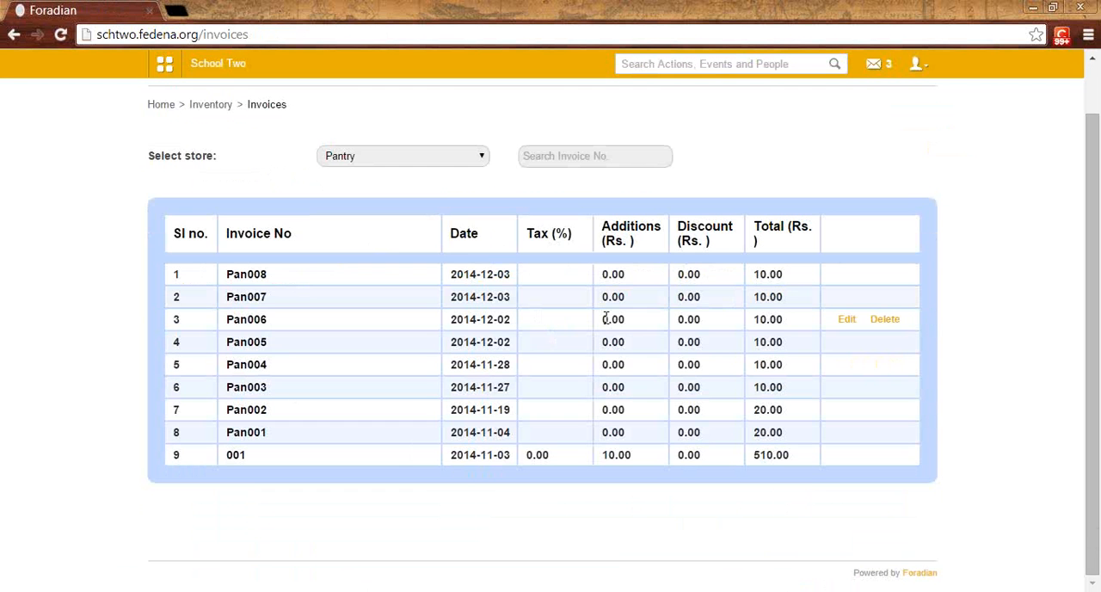
left_click_drag(751, 273, 256, 280)
left_click(273, 279)
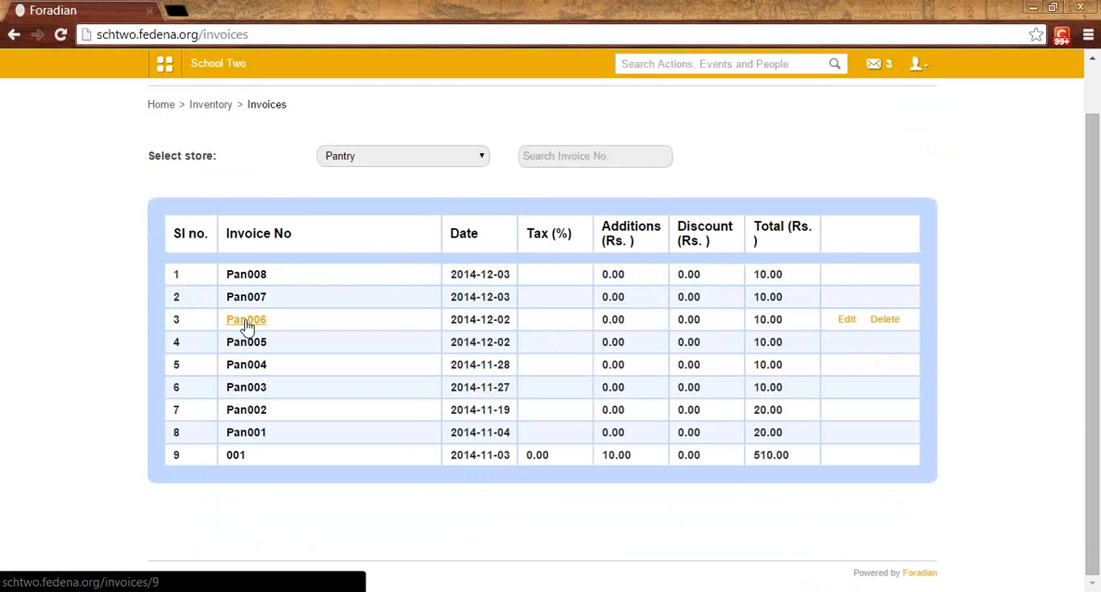
Step: Open the Pantry invoice that still offers editing and review its recipient, billed item, charges, discounts and Is Paid option
left_click(846, 320)
scroll(752, 371, "down", 10)
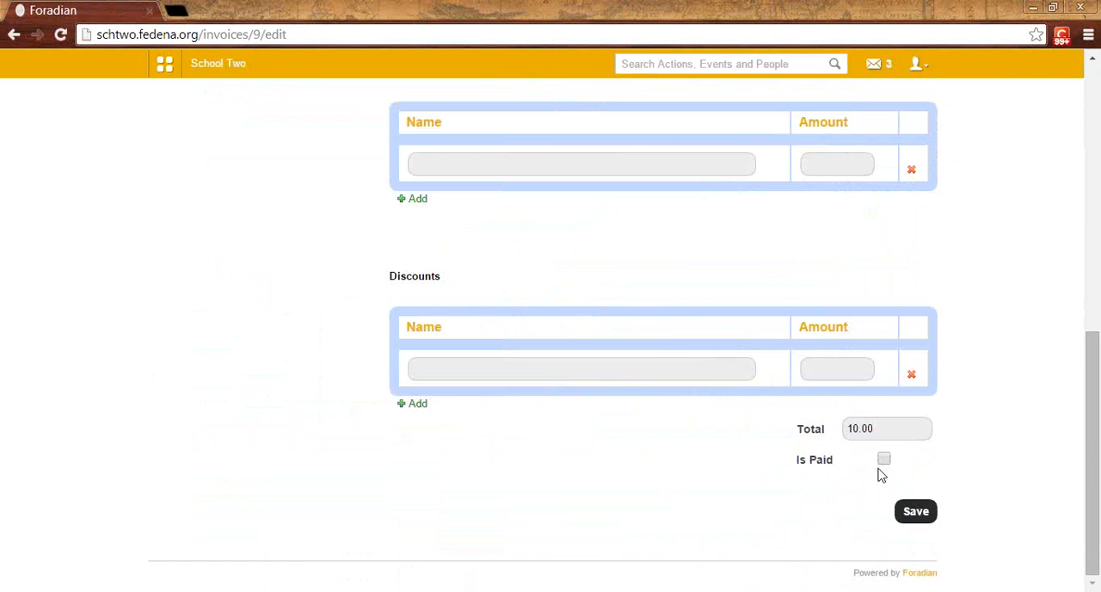
scroll(688, 430, "up", 10)
scroll(418, 376, "down", 2)
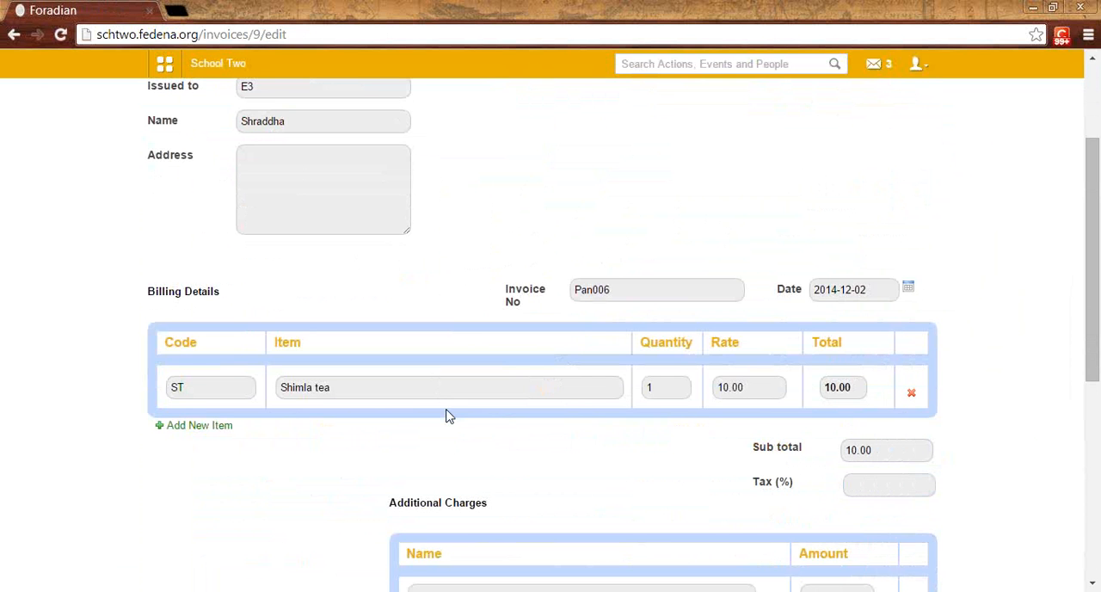
scroll(431, 405, "up", 1)
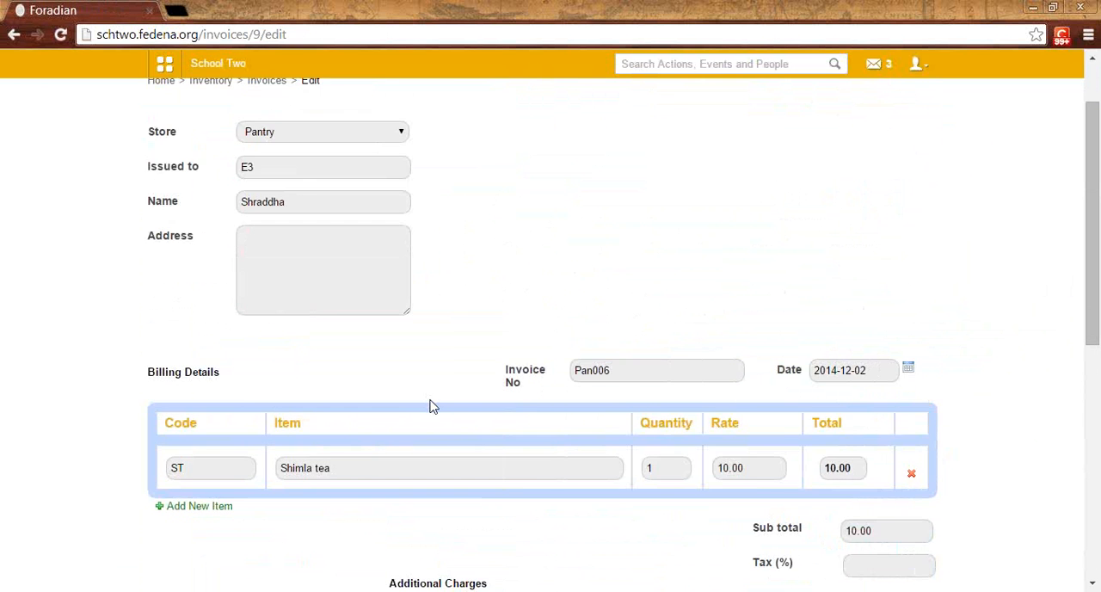
scroll(433, 406, "down", 2)
scroll(431, 407, "down", 4)
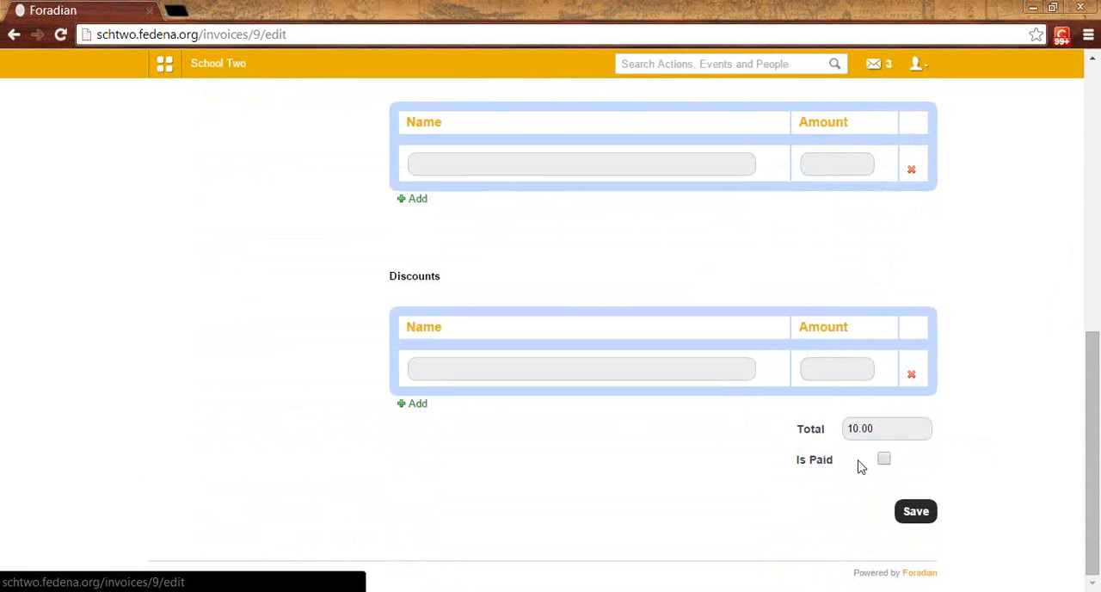
scroll(811, 426, "up", 6)
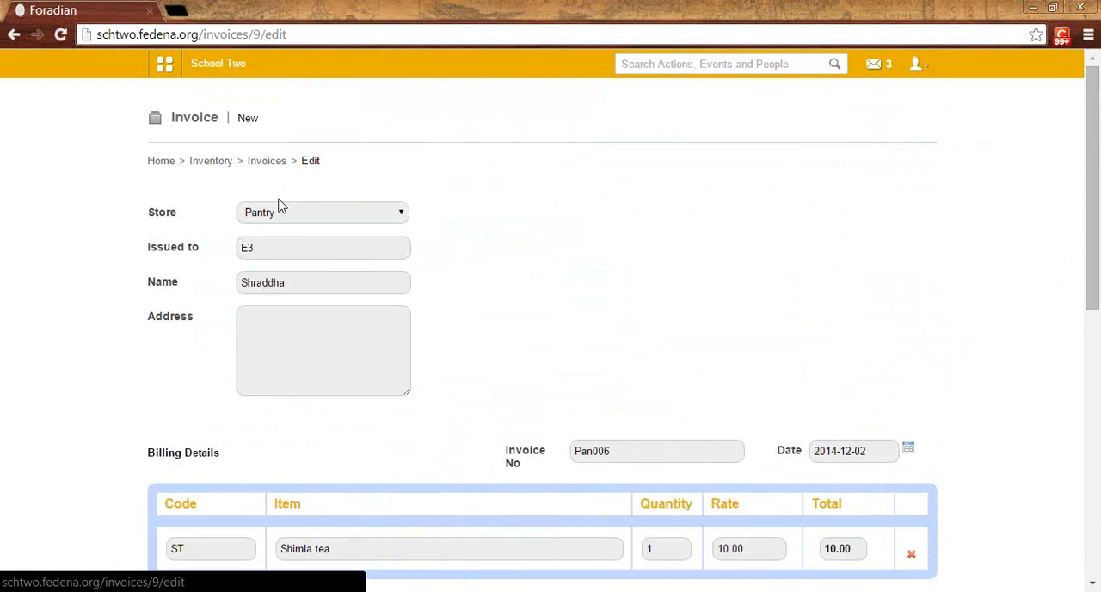
Step: Return to the Pantry store's invoice list and view the details of the newest invoice
left_click(265, 165)
left_click(359, 211)
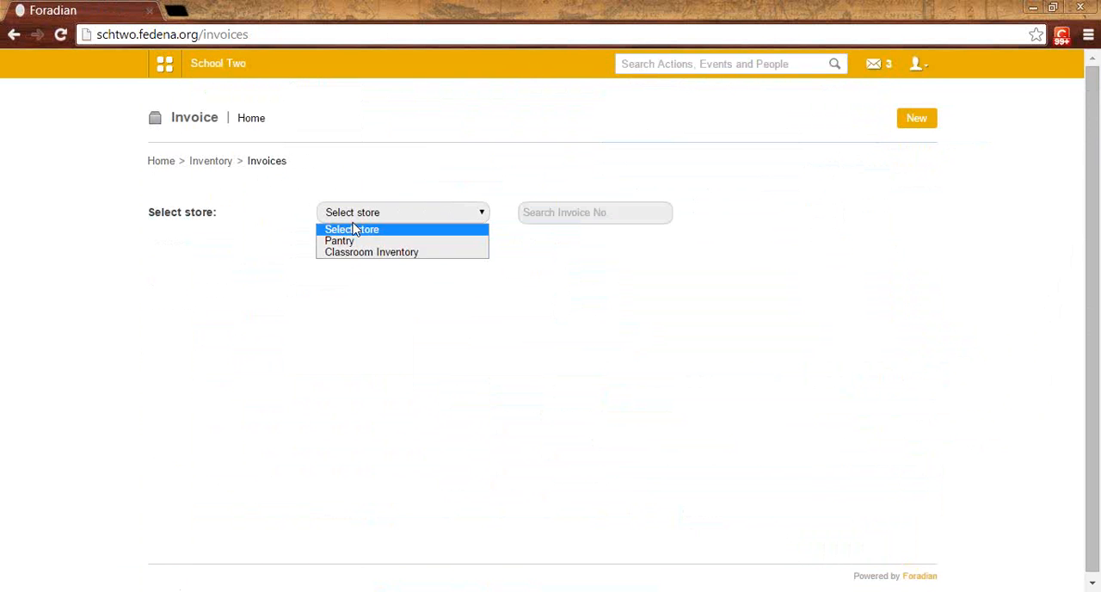
left_click(351, 242)
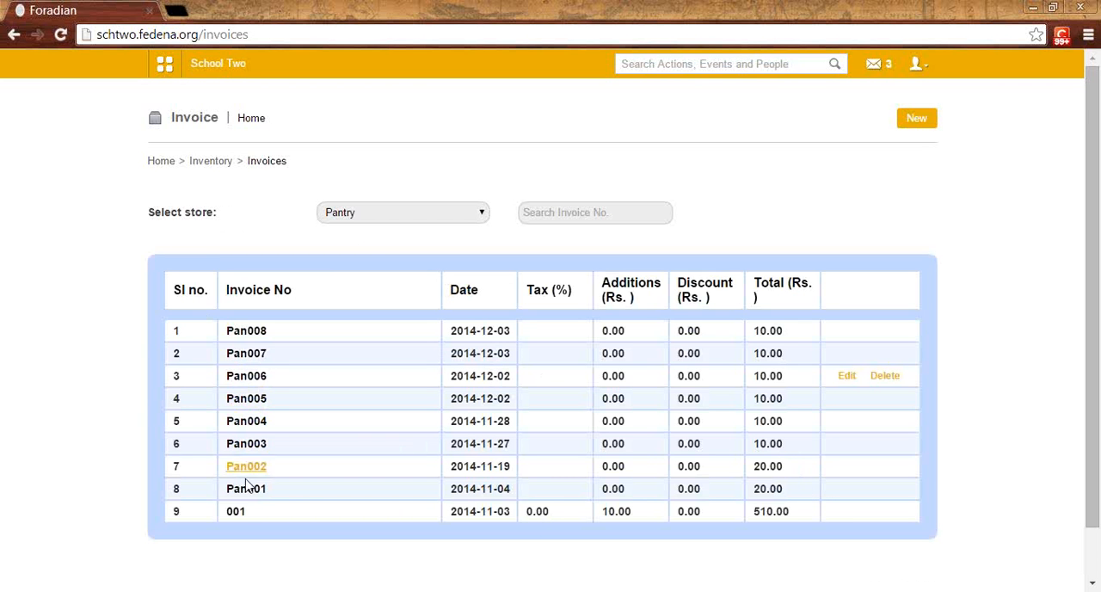
left_click(249, 334)
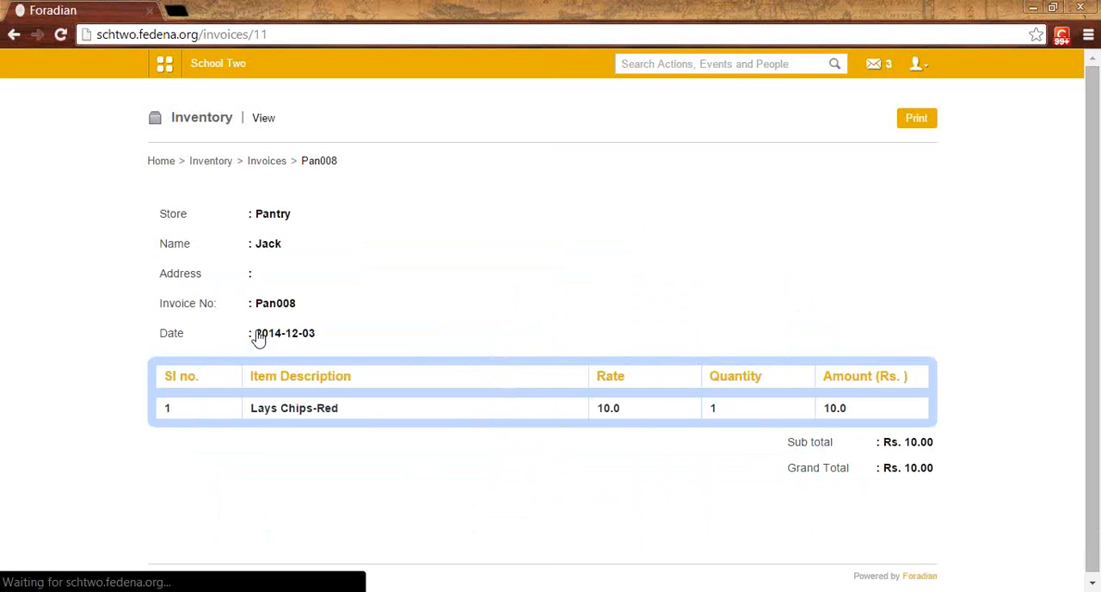
scroll(383, 299, "down", 1)
scroll(389, 315, "up", 1)
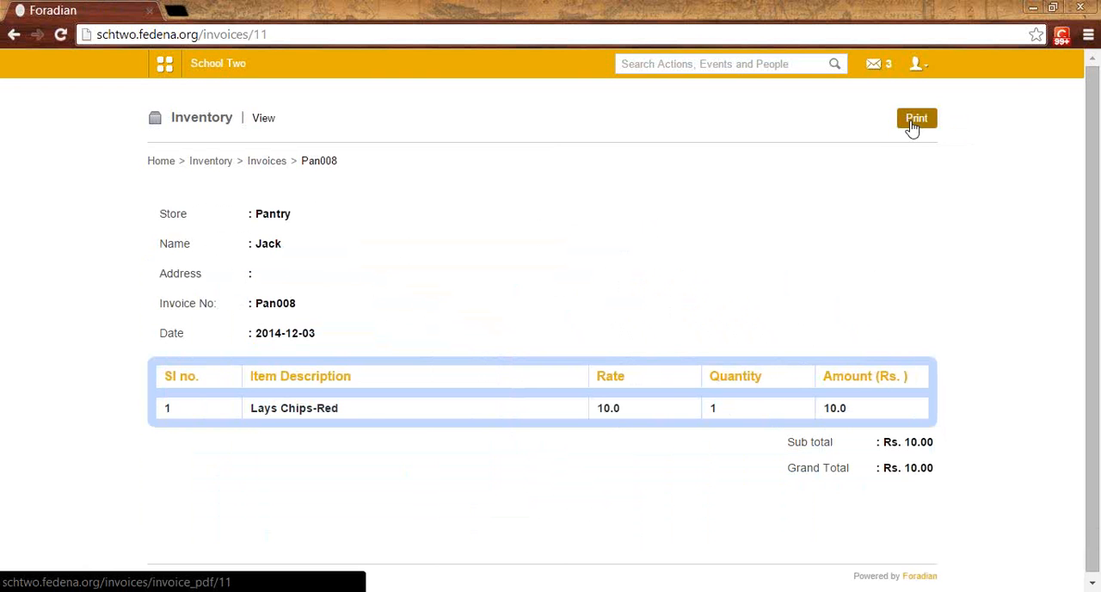
Step: Go to the Inventory reports and open the item-wise report among the sales reports
left_click(217, 168)
left_click(727, 455)
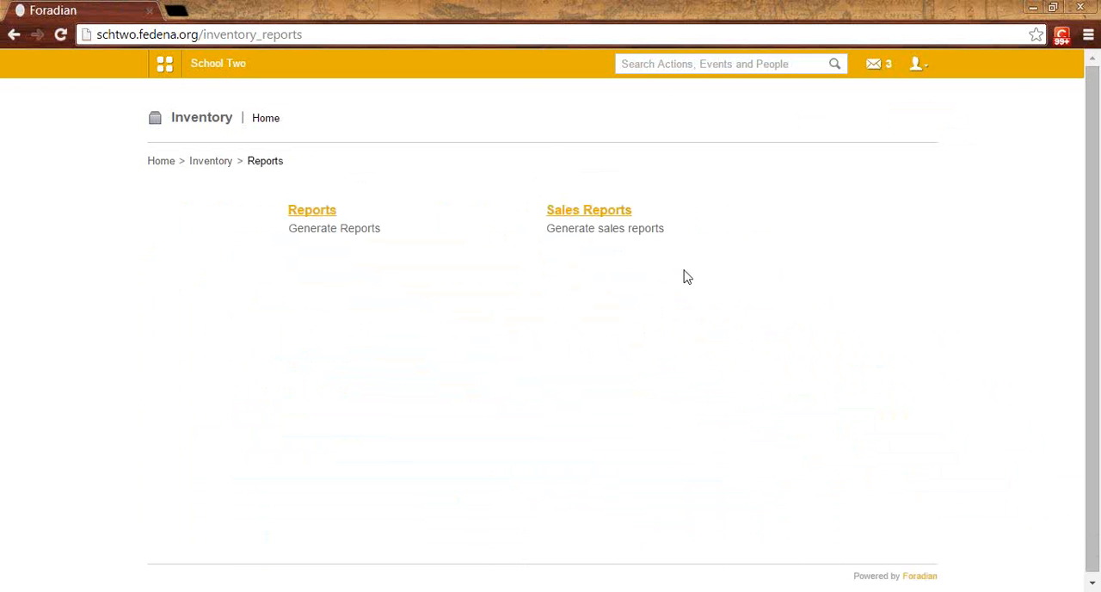
left_click(607, 218)
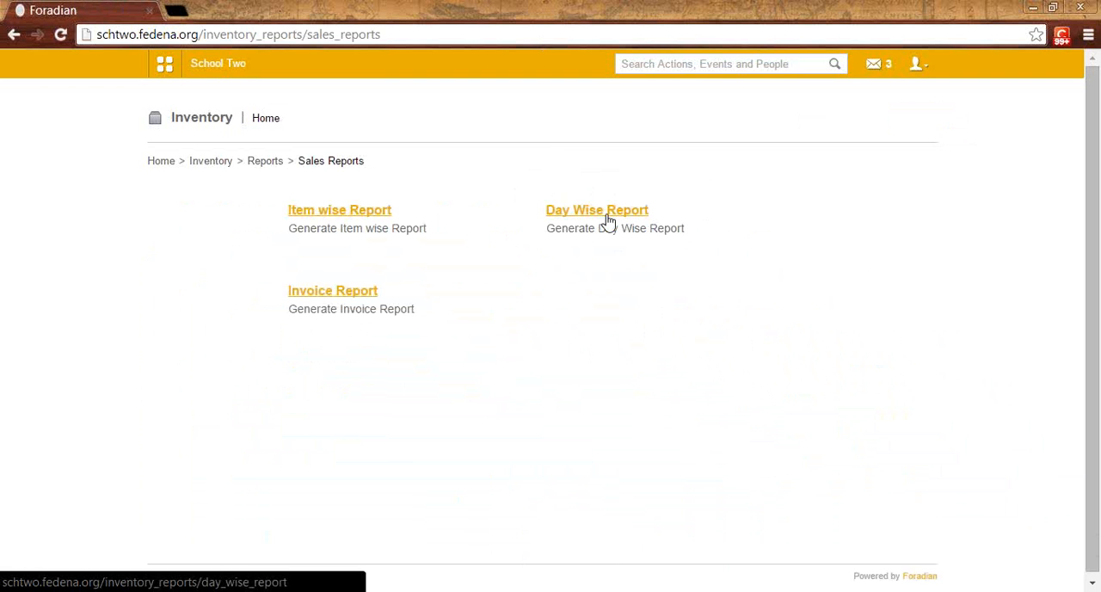
left_click(322, 215)
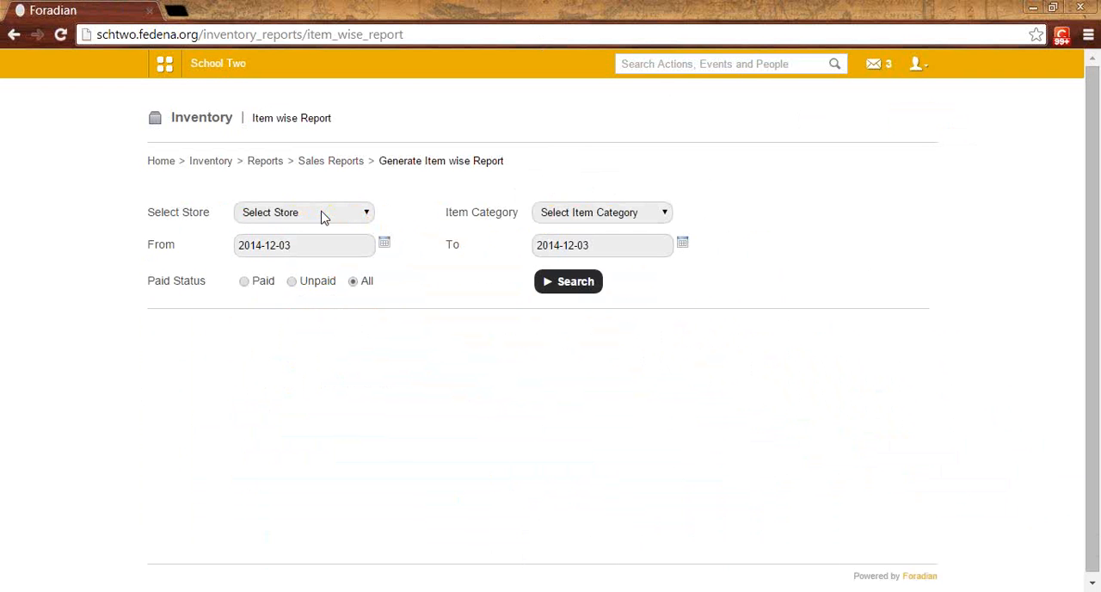
Step: Generate the item-wise sales report for the Pantry store's Packed category and examine the sold quantity and amount collected
left_click(322, 215)
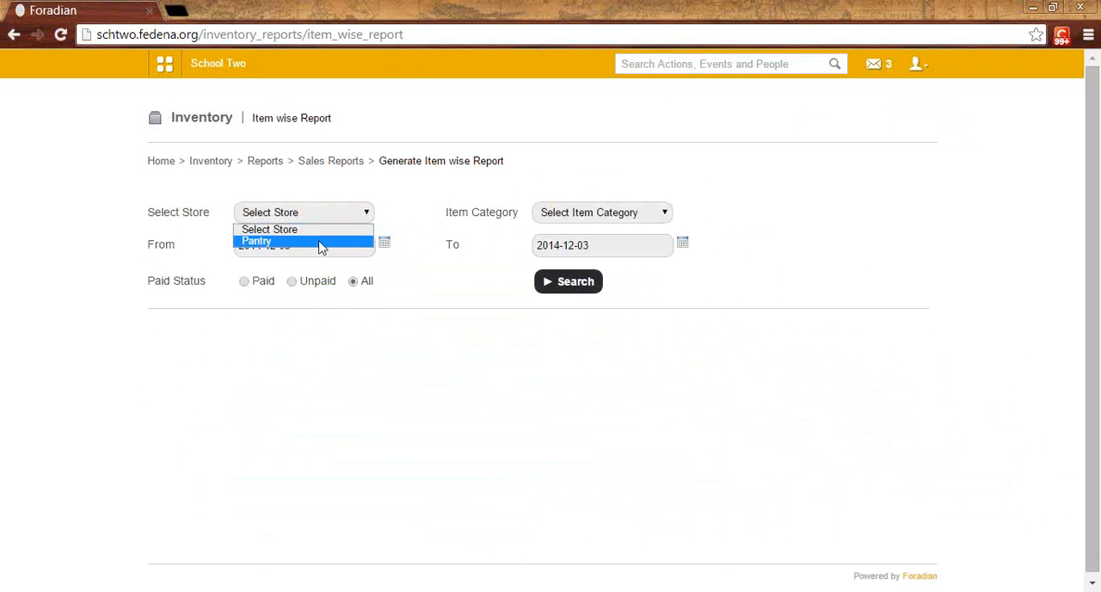
left_click(318, 242)
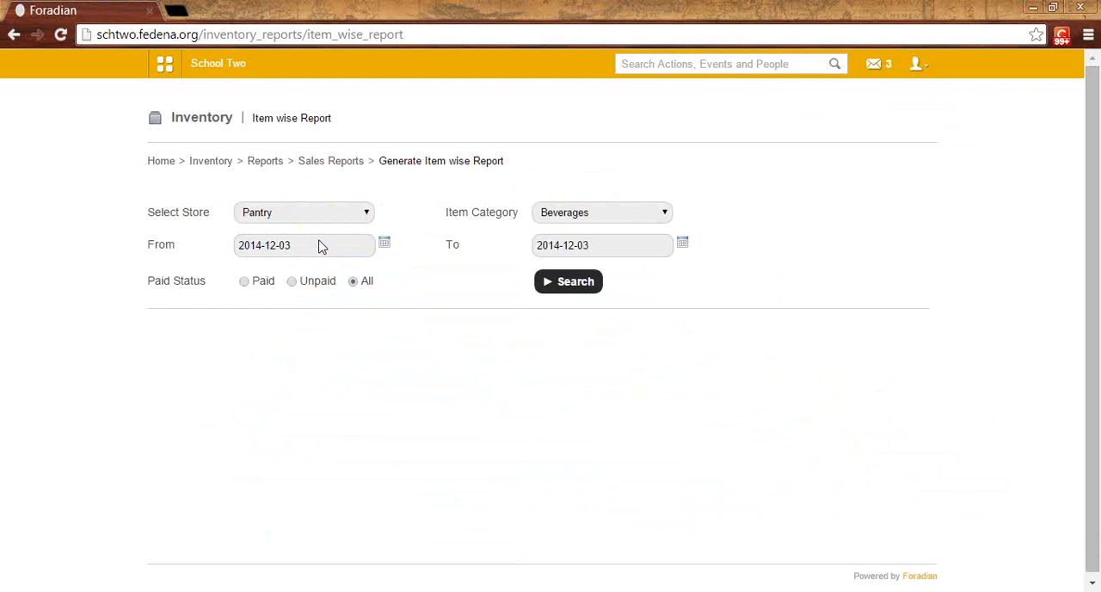
left_click(550, 217)
left_click(555, 241)
left_click(564, 292)
scroll(600, 450, "down", 1)
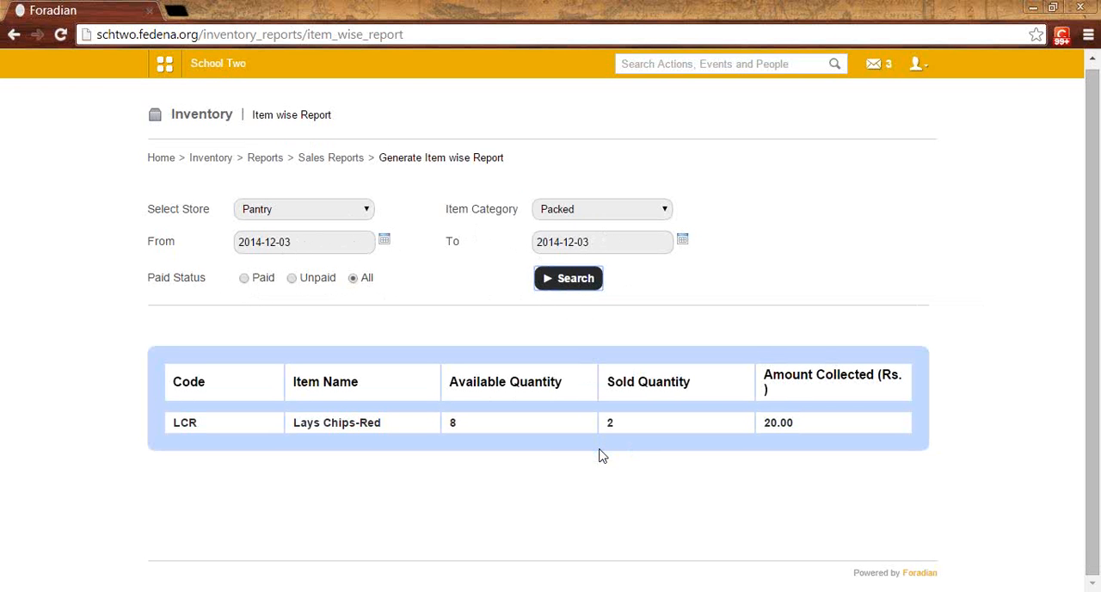
scroll(600, 456, "up", 1)
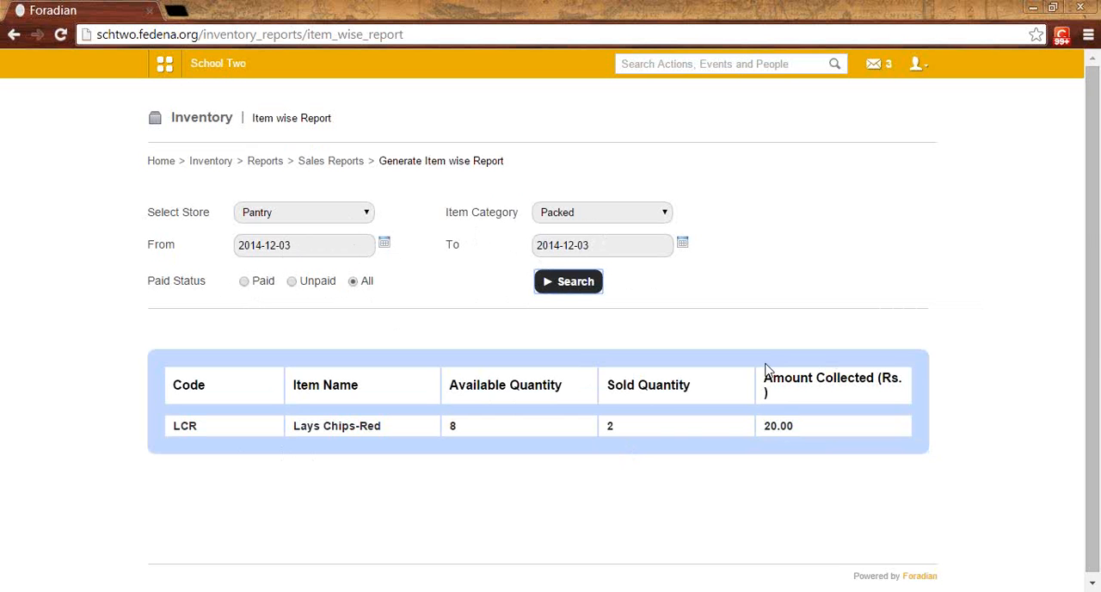
left_click_drag(765, 379, 773, 392)
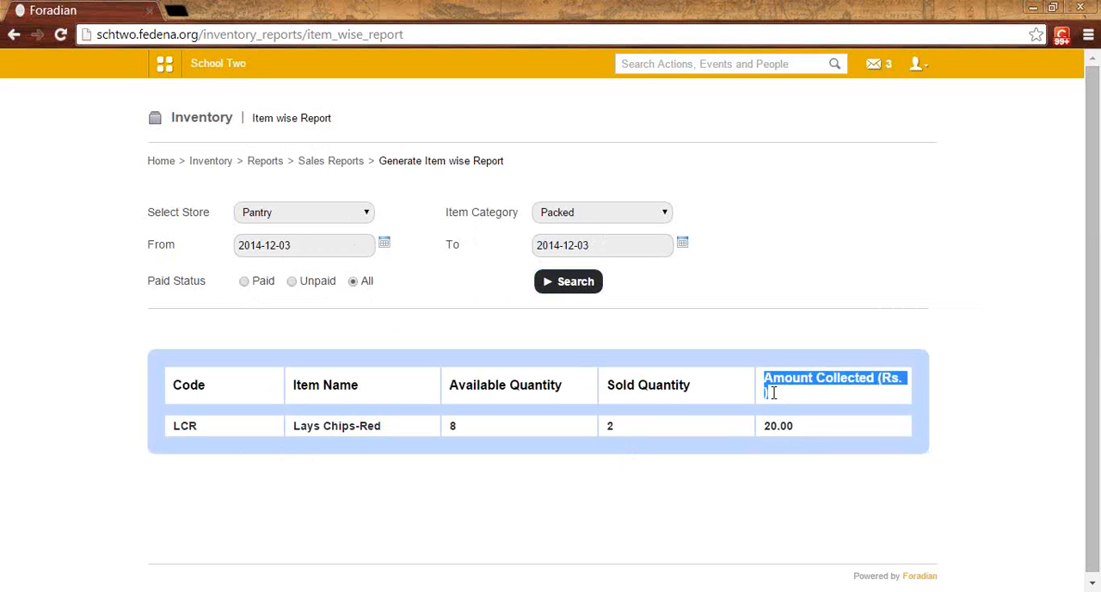
left_click(772, 393)
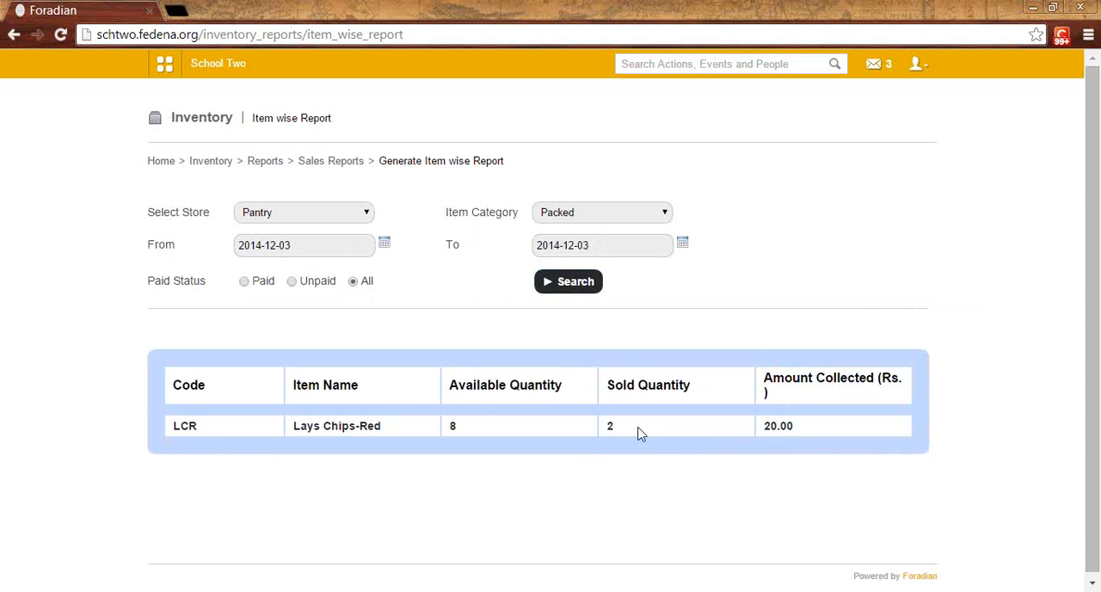
Step: Generate the Pantry store's day-wise sales report starting from 2014-11-26, with the paid status set to All
left_click(344, 163)
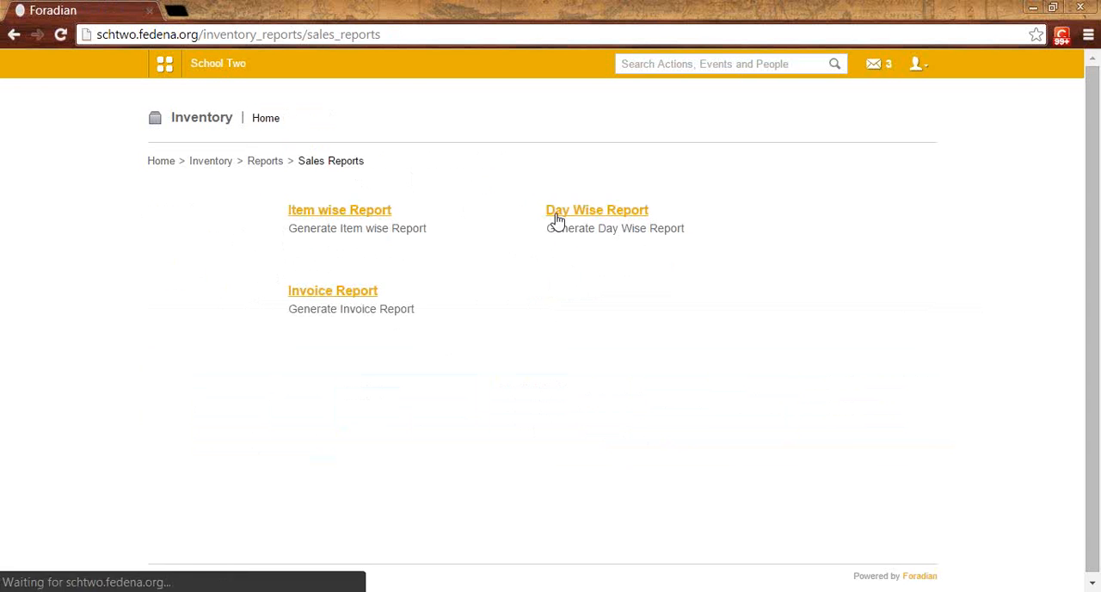
left_click(576, 220)
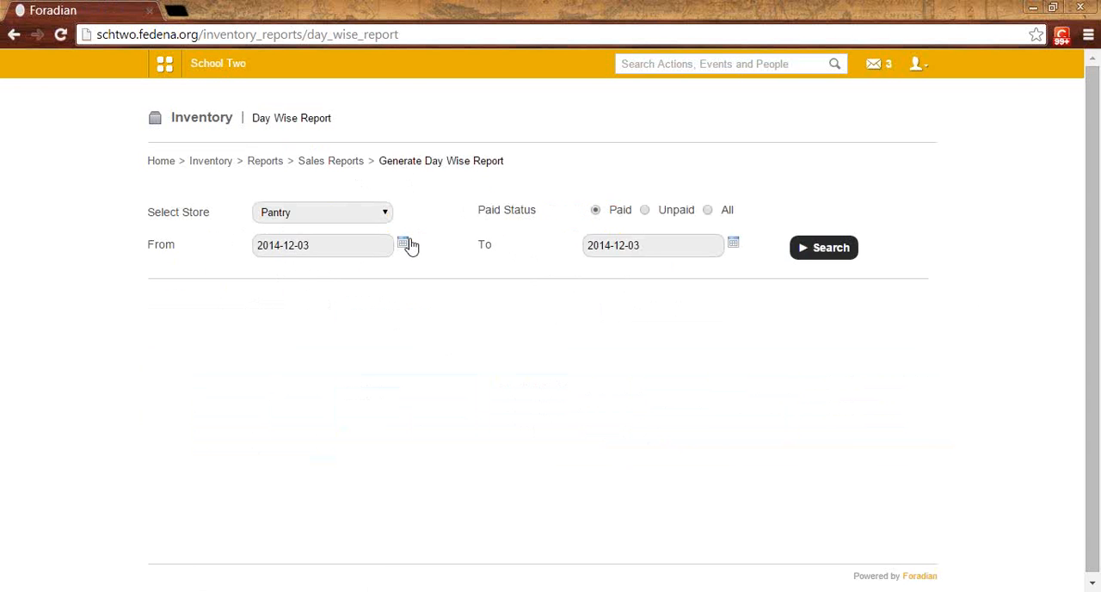
left_click(404, 243)
left_click(331, 295)
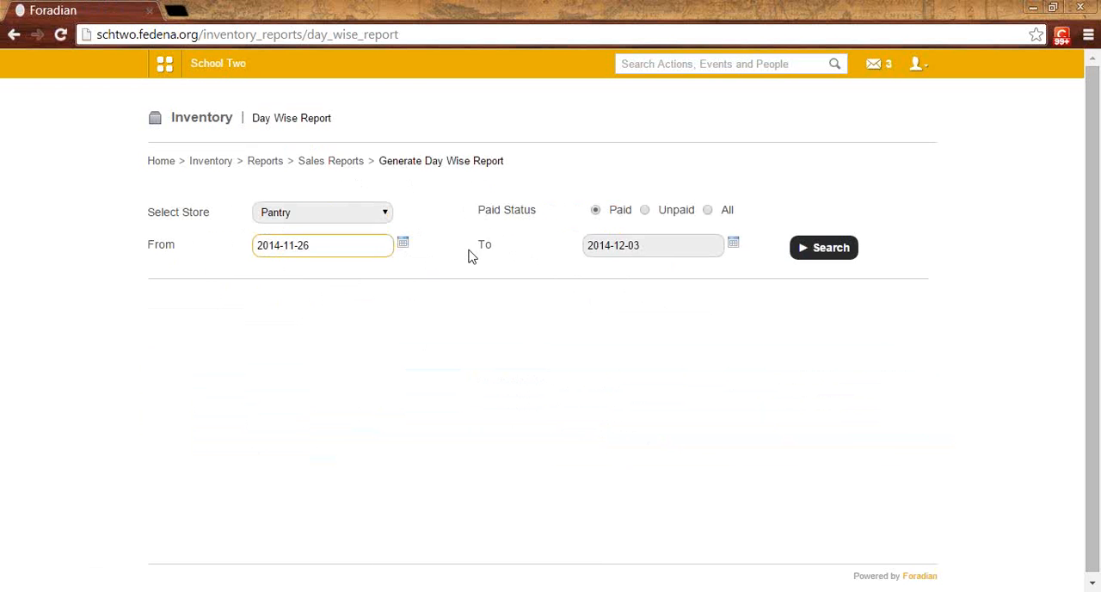
left_click(646, 212)
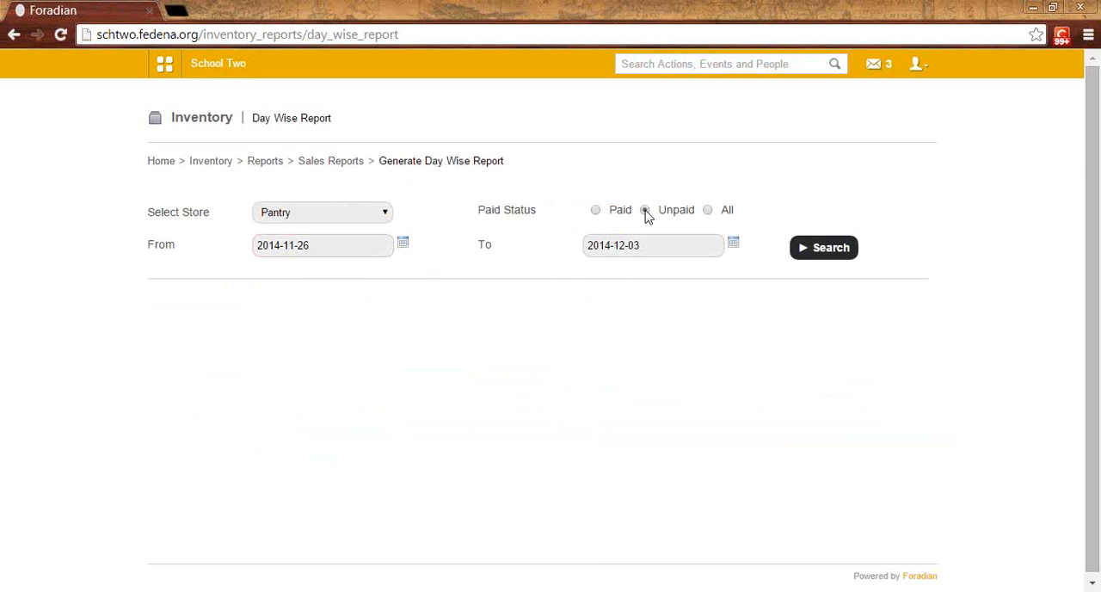
left_click(708, 211)
left_click(808, 248)
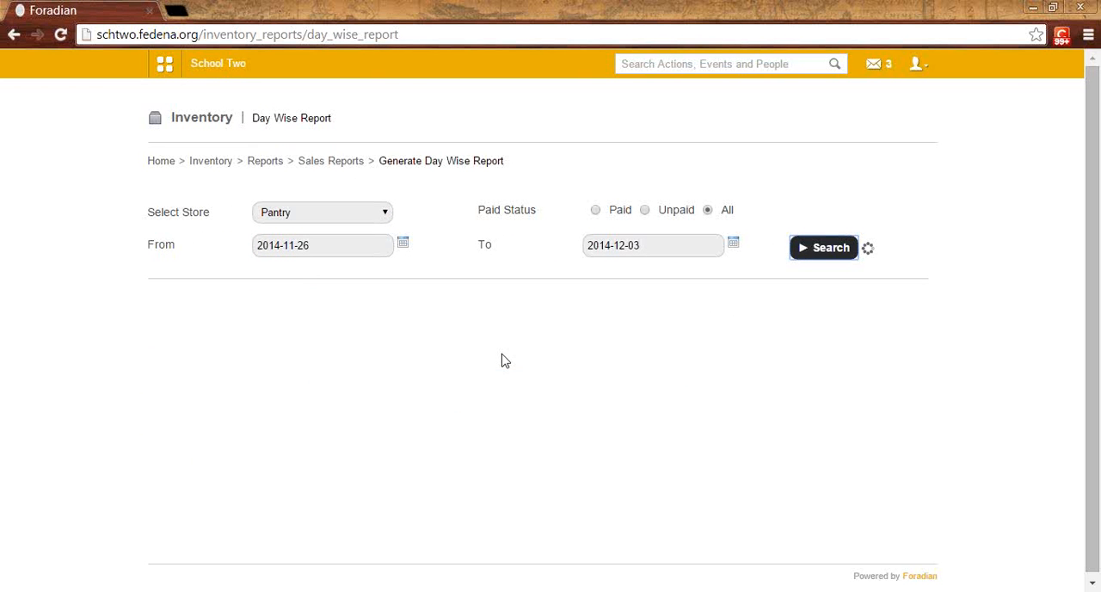
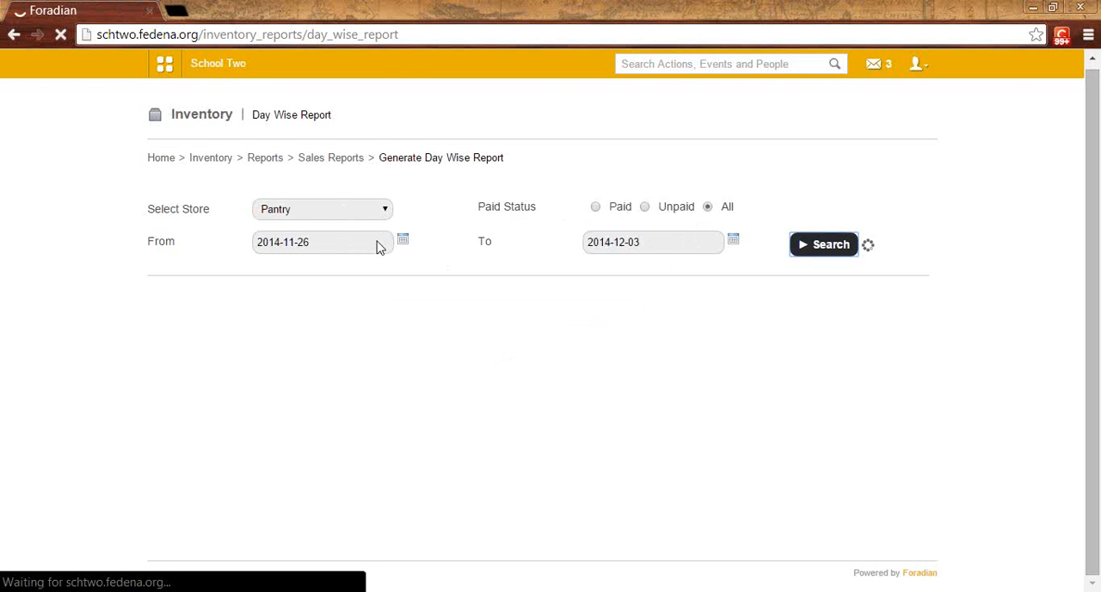
Step: Generate the Pantry store's invoice report for paid invoices dated from 2014-11-25 to 2014-12-03
left_click(308, 163)
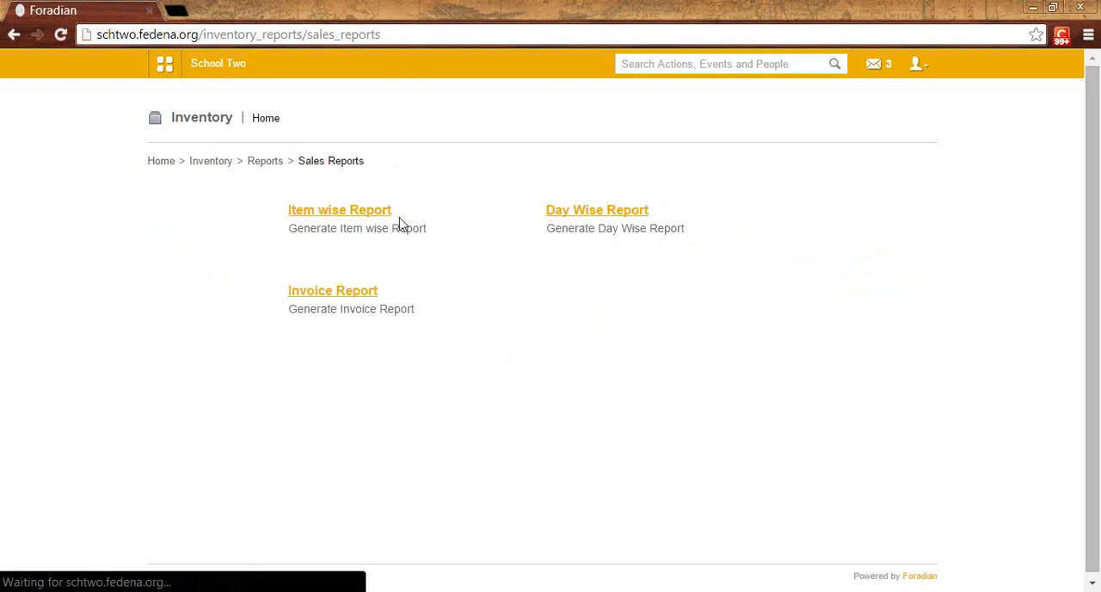
left_click(335, 293)
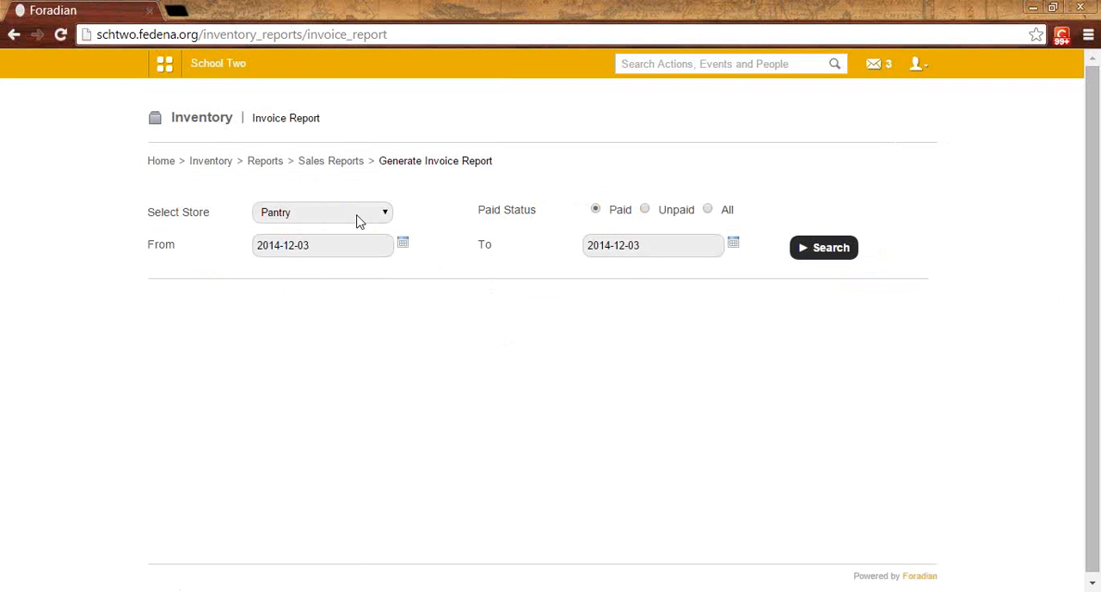
left_click(402, 246)
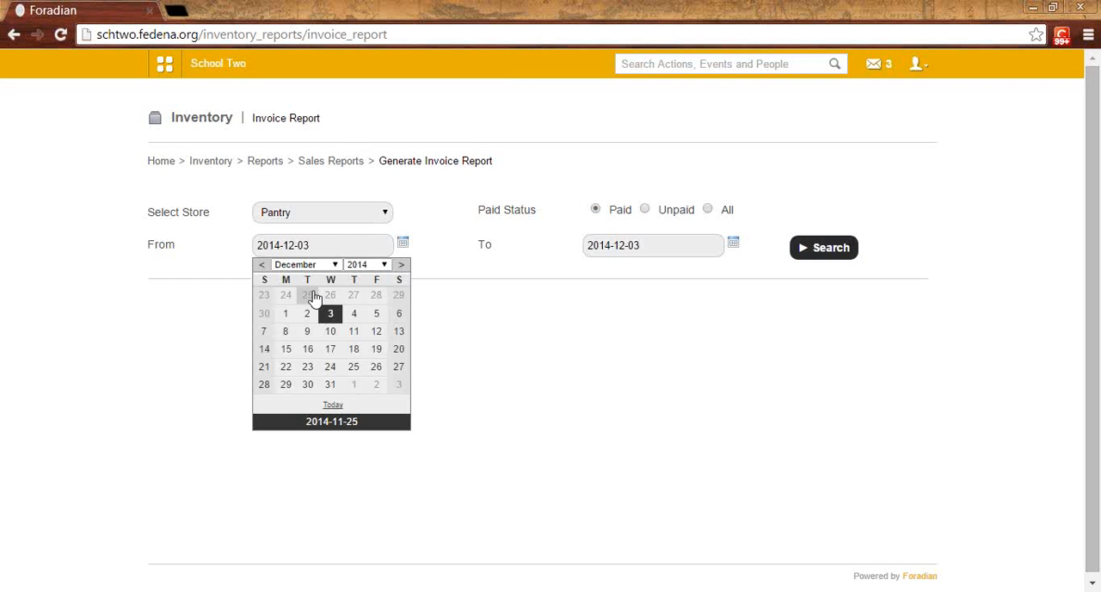
left_click(328, 291)
left_click(810, 252)
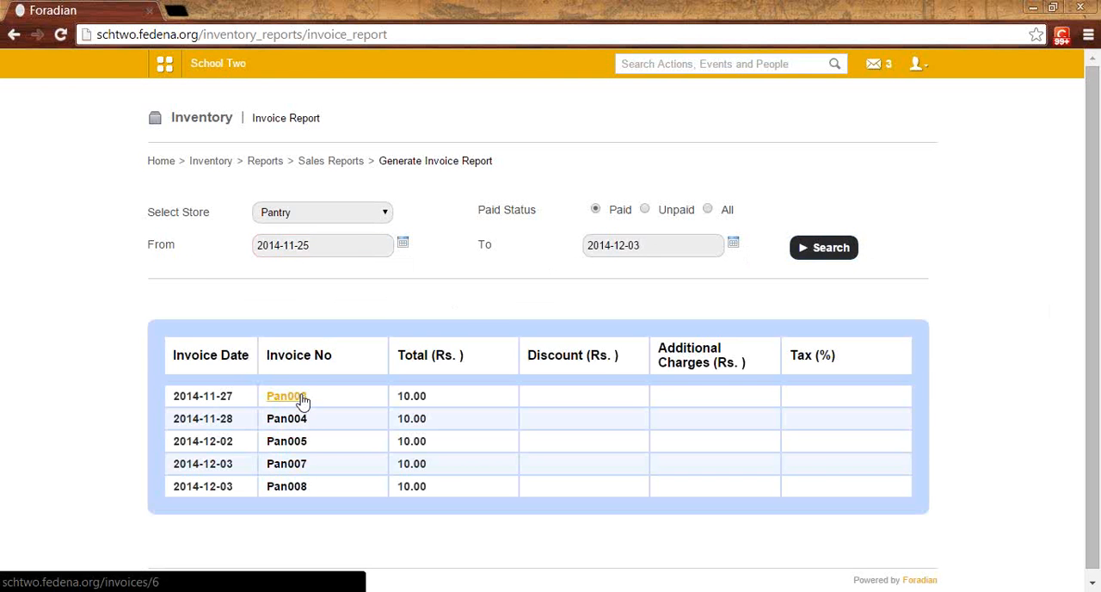
Step: Open invoice Pan003 from the report and examine its customer name, date and item description
left_click(300, 397)
left_click_drag(288, 245, 254, 245)
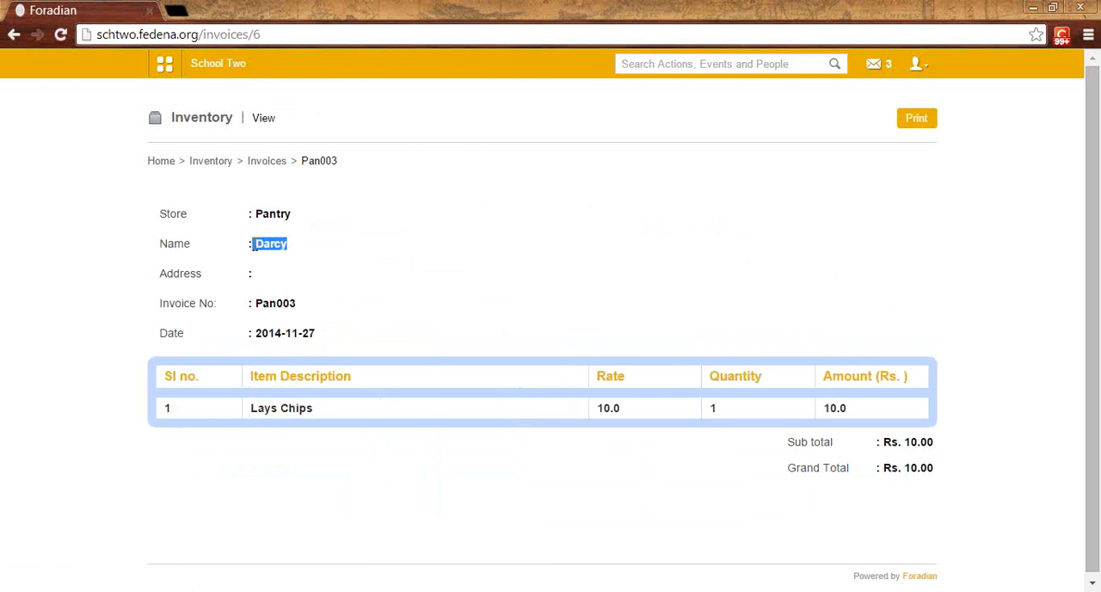
left_click_drag(315, 334, 261, 335)
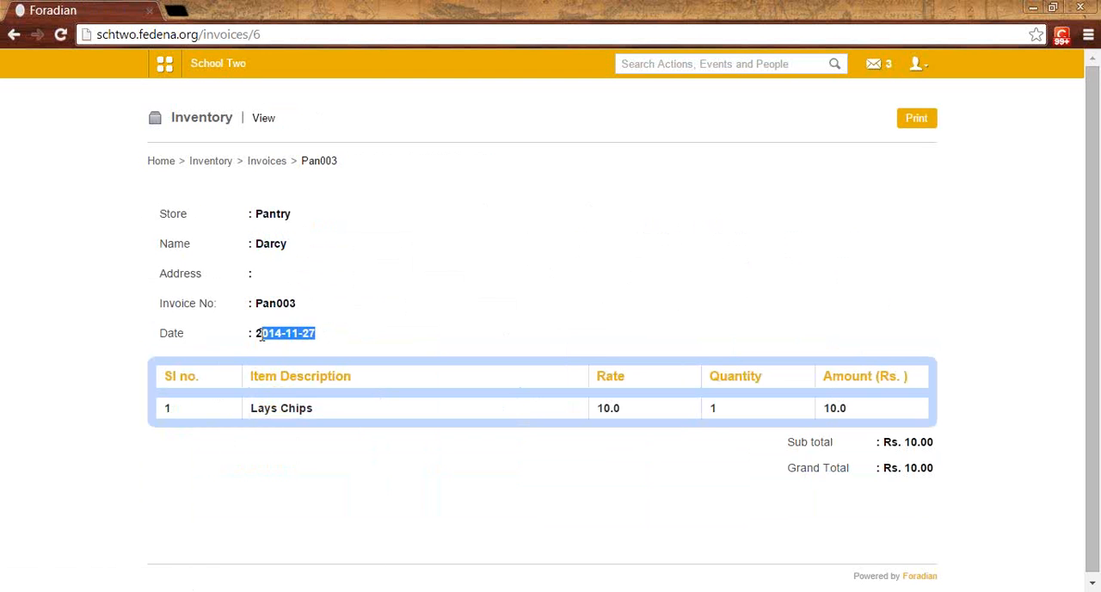
left_click_drag(316, 412, 249, 411)
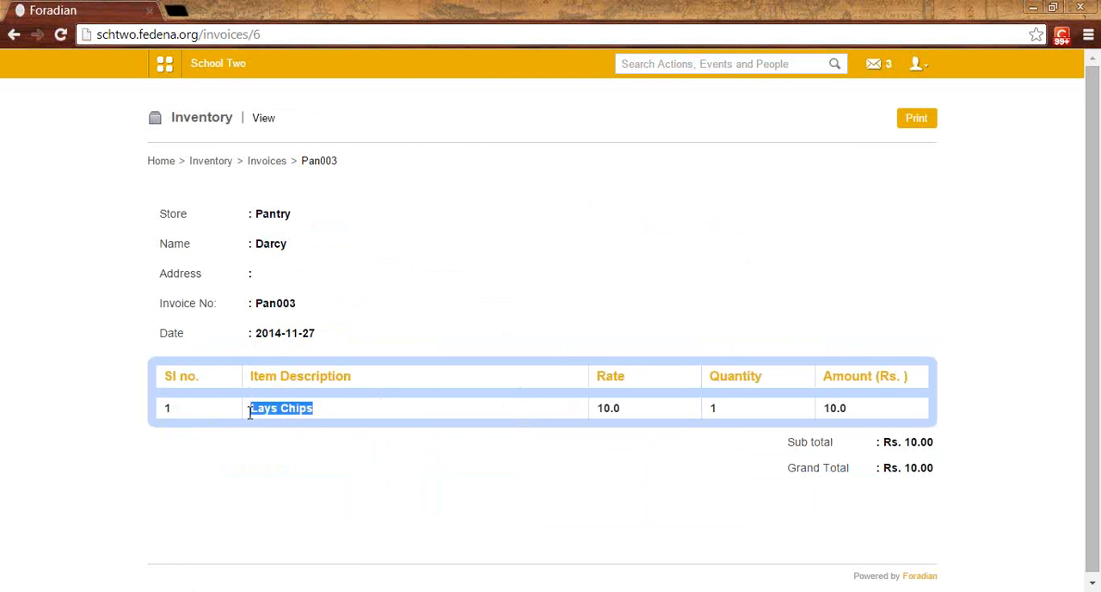
left_click(314, 456)
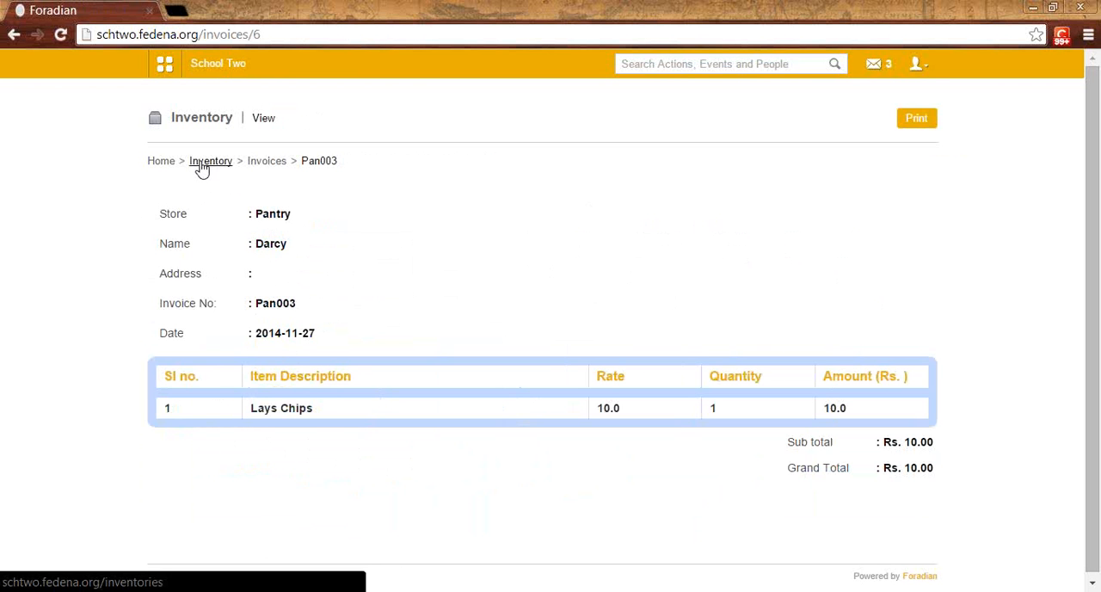
Step: Open the school's general settings from the administration area
left_click(168, 69)
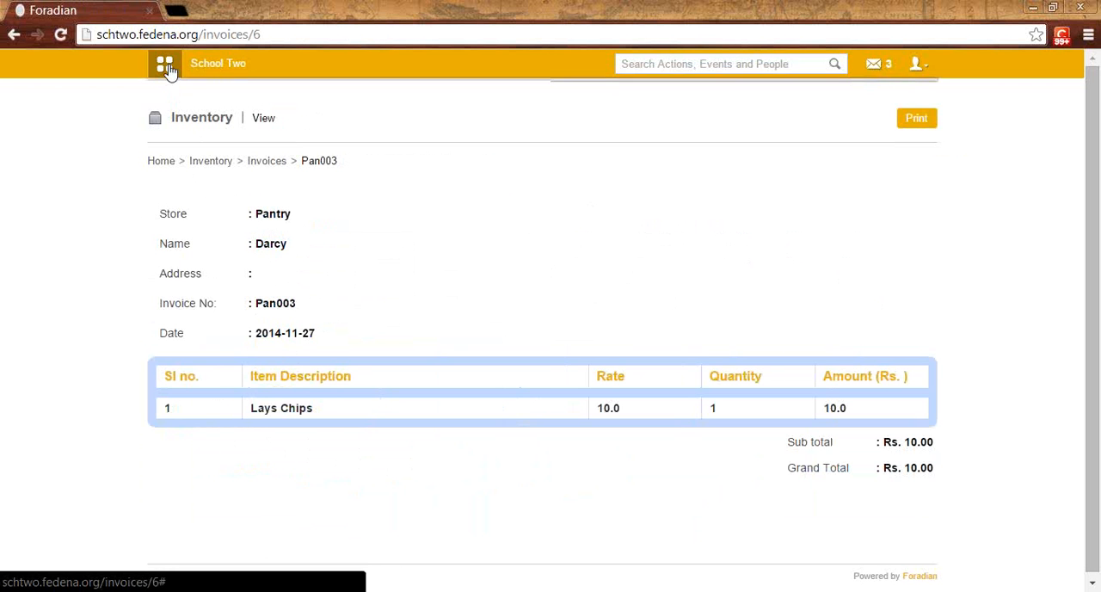
left_click(538, 112)
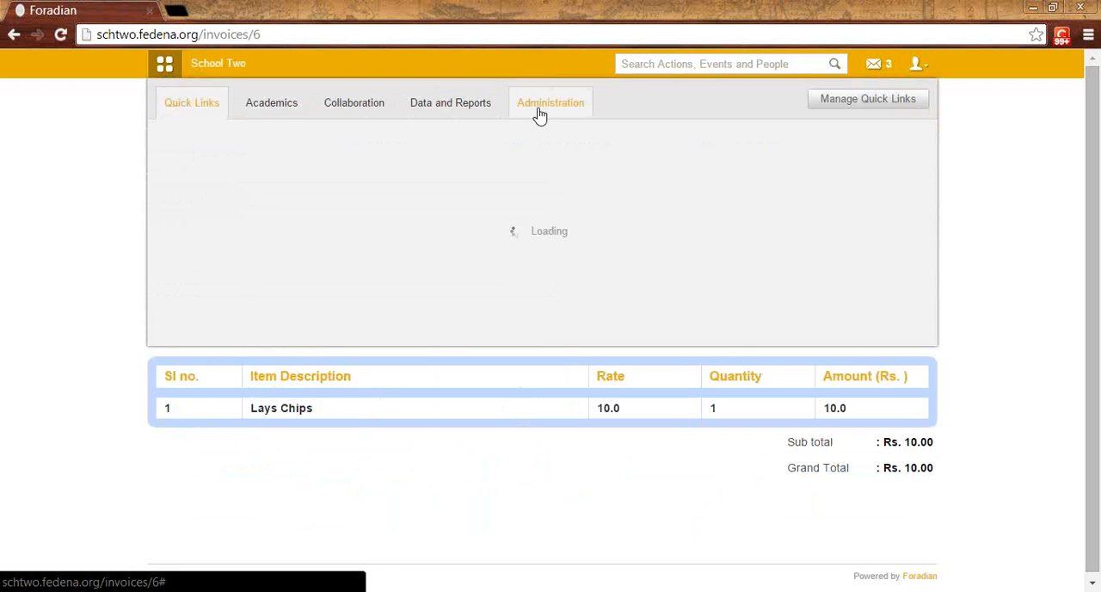
left_click(252, 196)
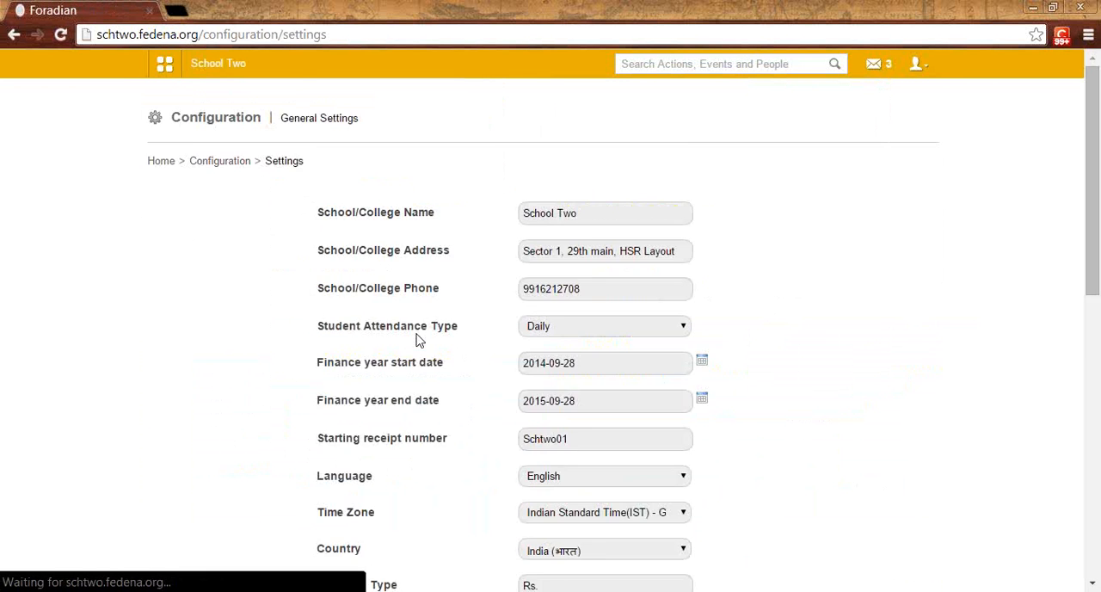
Step: Try out an orange-red theme from the extended colour palette in the general settings
scroll(659, 258, "down", 6)
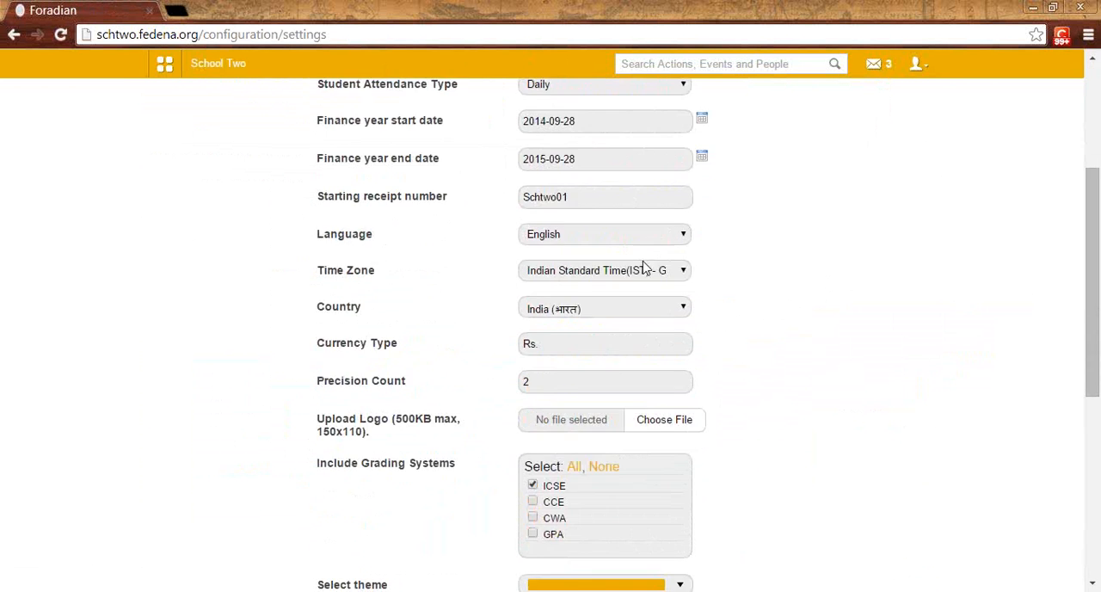
left_click(680, 344)
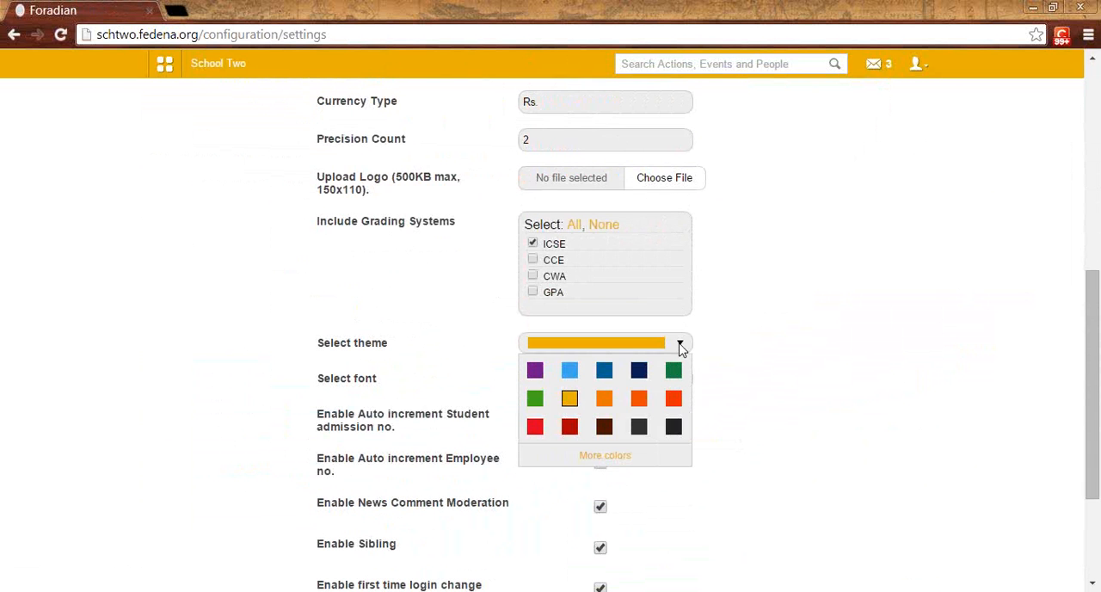
left_click(622, 456)
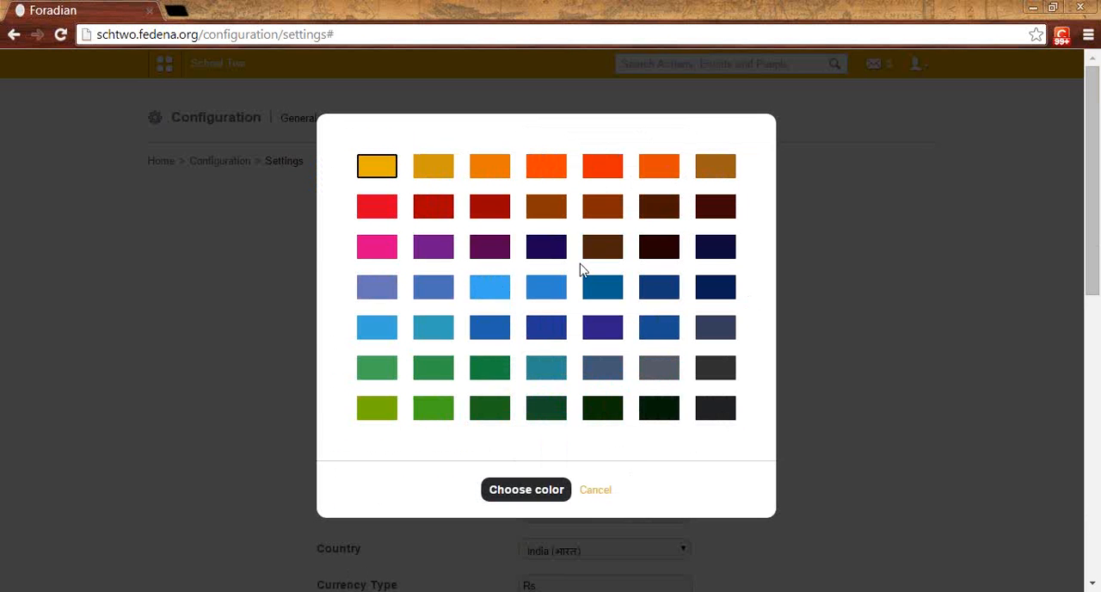
left_click(547, 170)
left_click(528, 491)
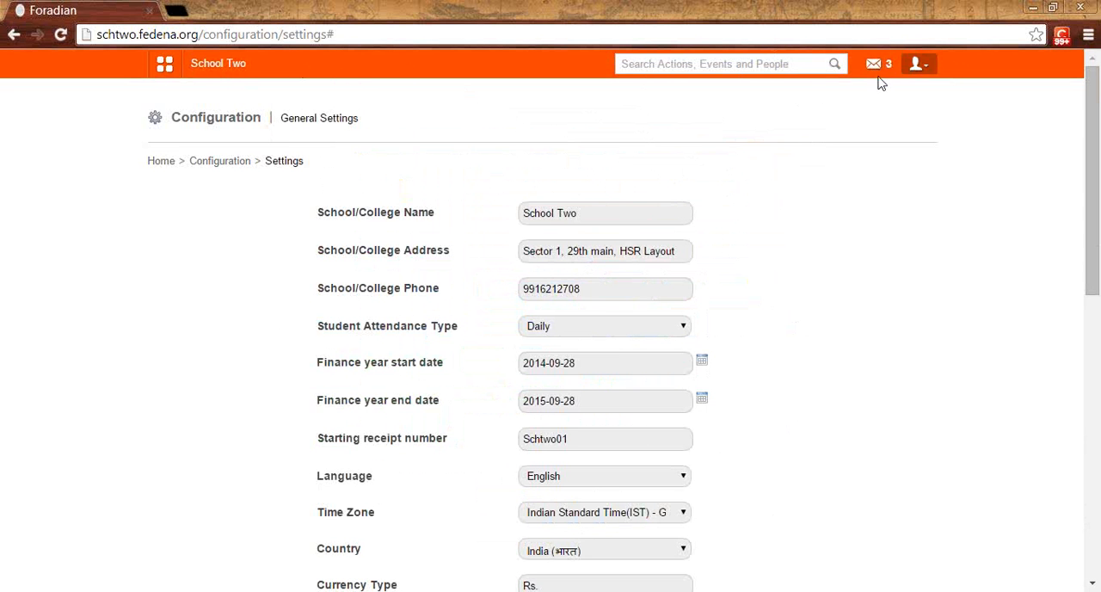
Step: Look through the available interface fonts in the general settings without changing the selection
scroll(387, 342, "down", 6)
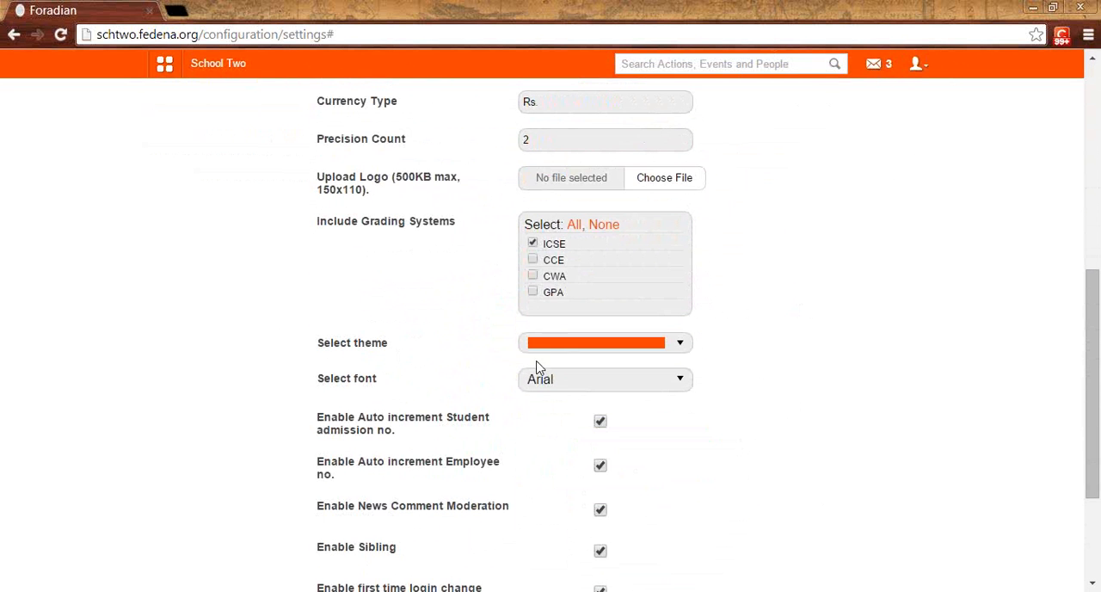
left_click(642, 379)
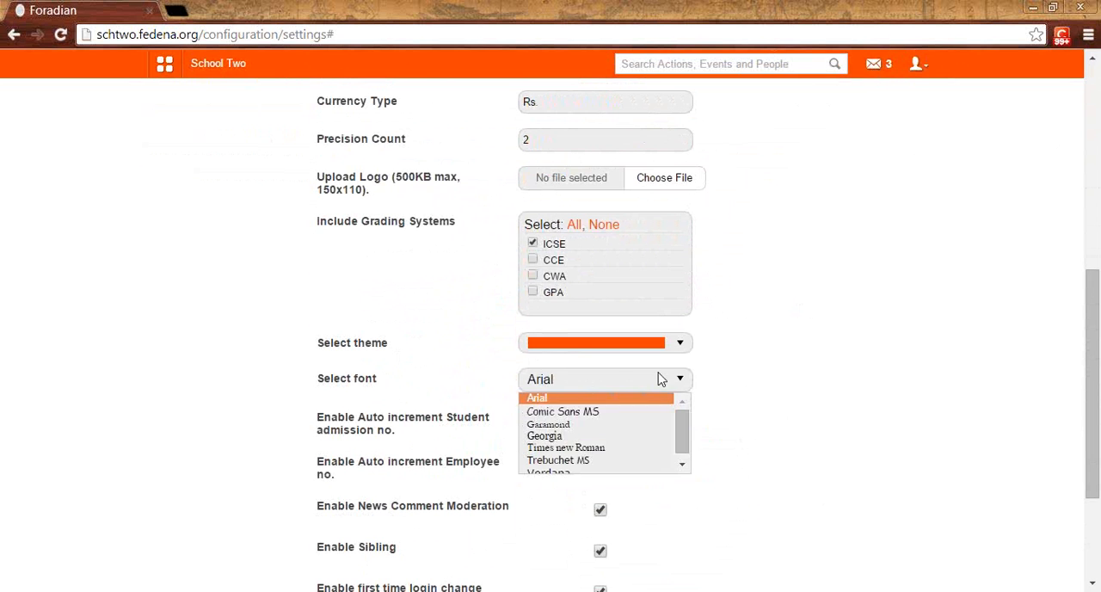
scroll(679, 435, "down", 2)
mouse_move(679, 420)
left_mouse_down()
mouse_move(684, 455)
mouse_move(681, 418)
mouse_move(667, 431)
left_mouse_up()
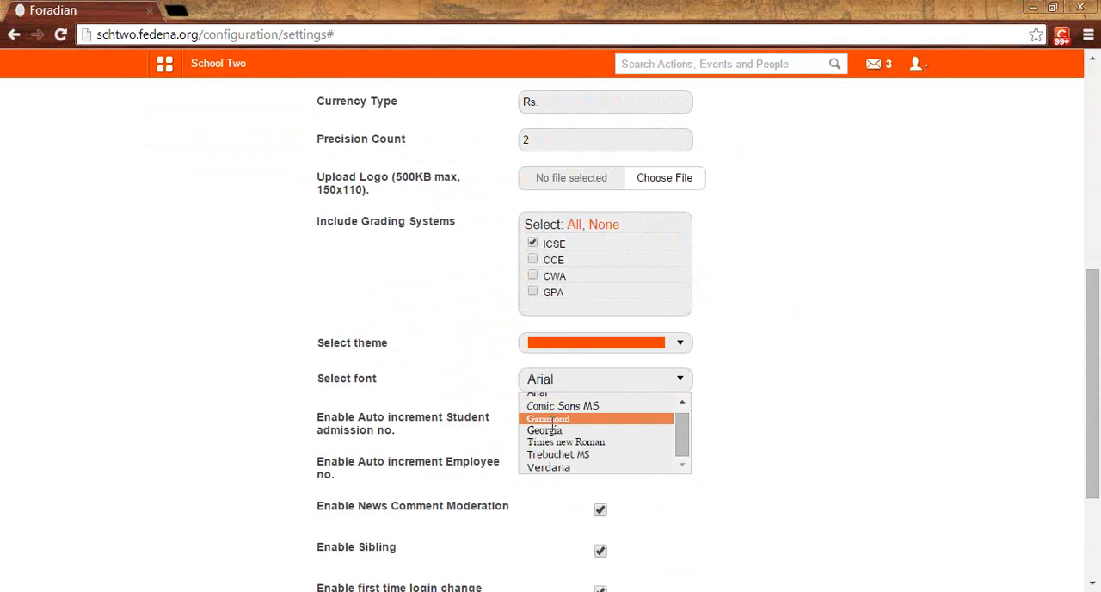
left_click(776, 388)
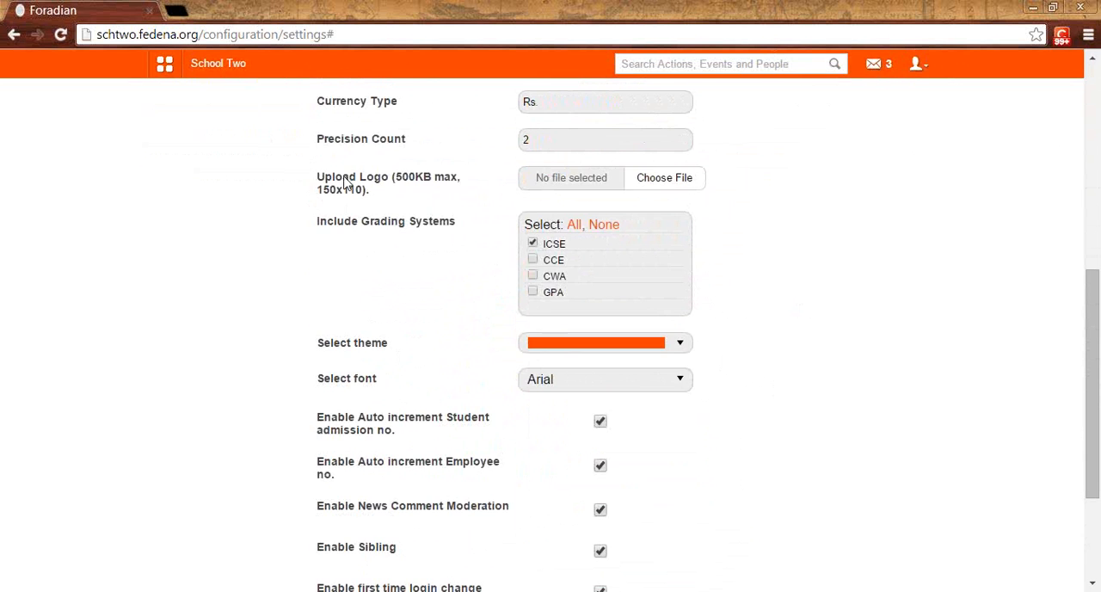
Step: Review the general settings, including the logo upload and the included grading systems
scroll(350, 182, "up", 1)
scroll(353, 181, "up", 1)
scroll(407, 217, "down", 1)
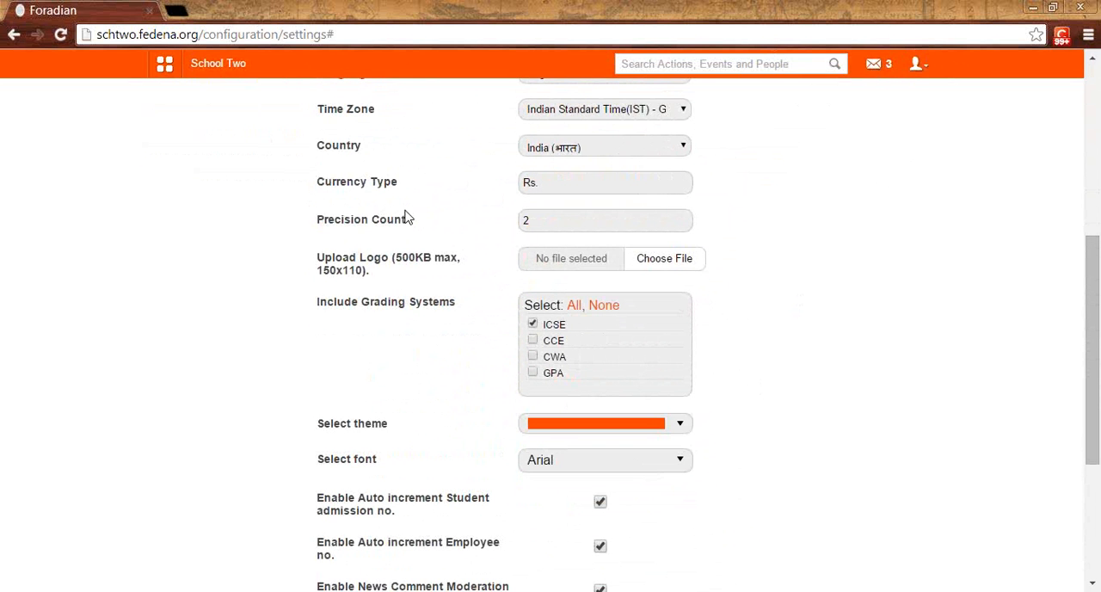
scroll(406, 217, "up", 5)
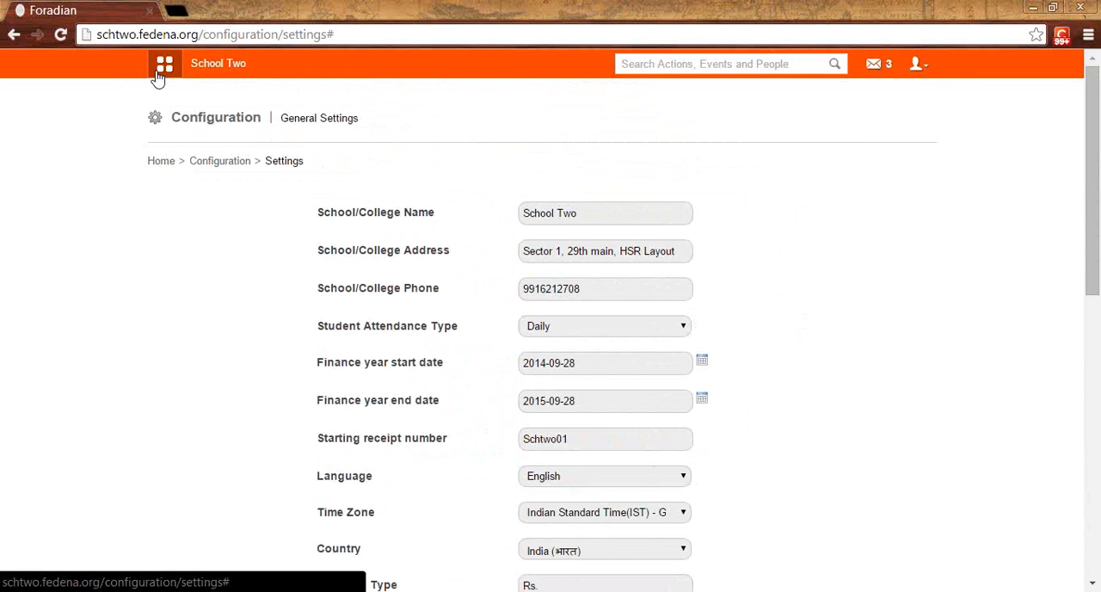
left_click(160, 72)
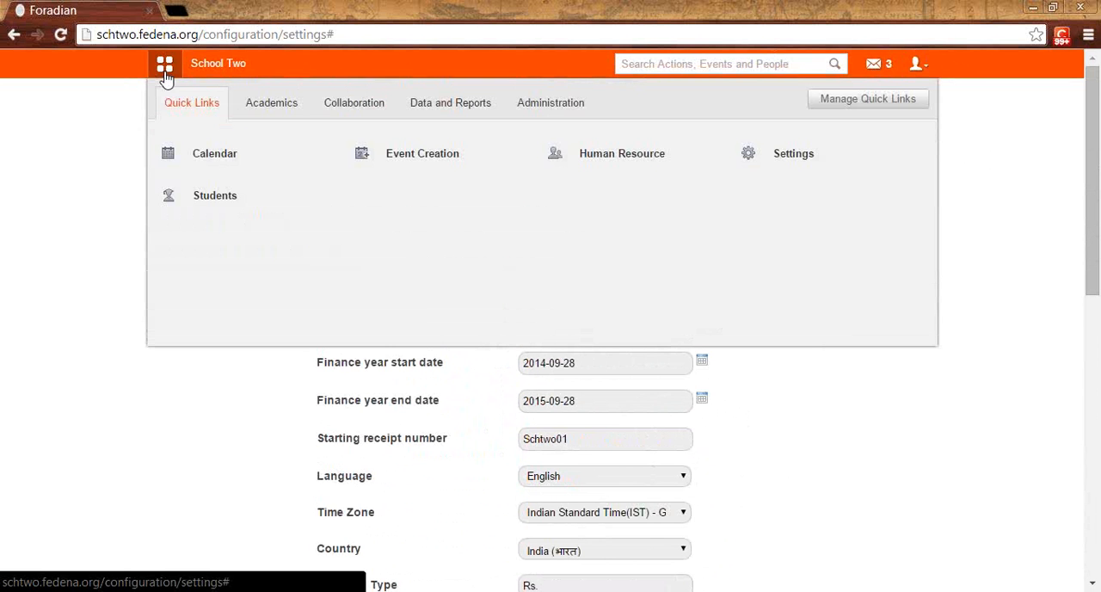
left_click(521, 385)
scroll(523, 384, "down", 4)
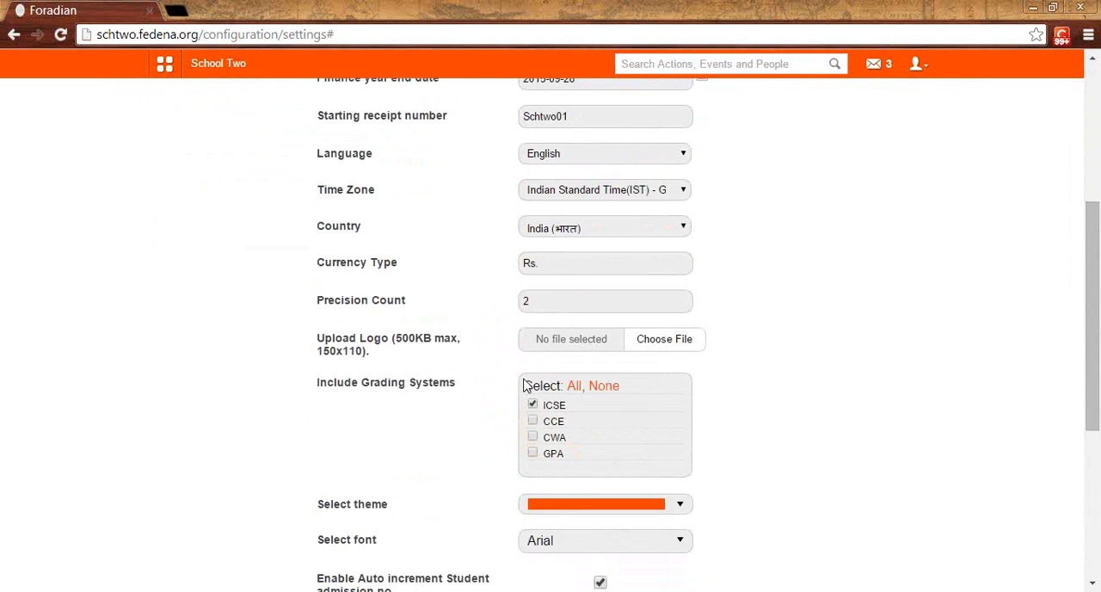
scroll(523, 385, "down", 1)
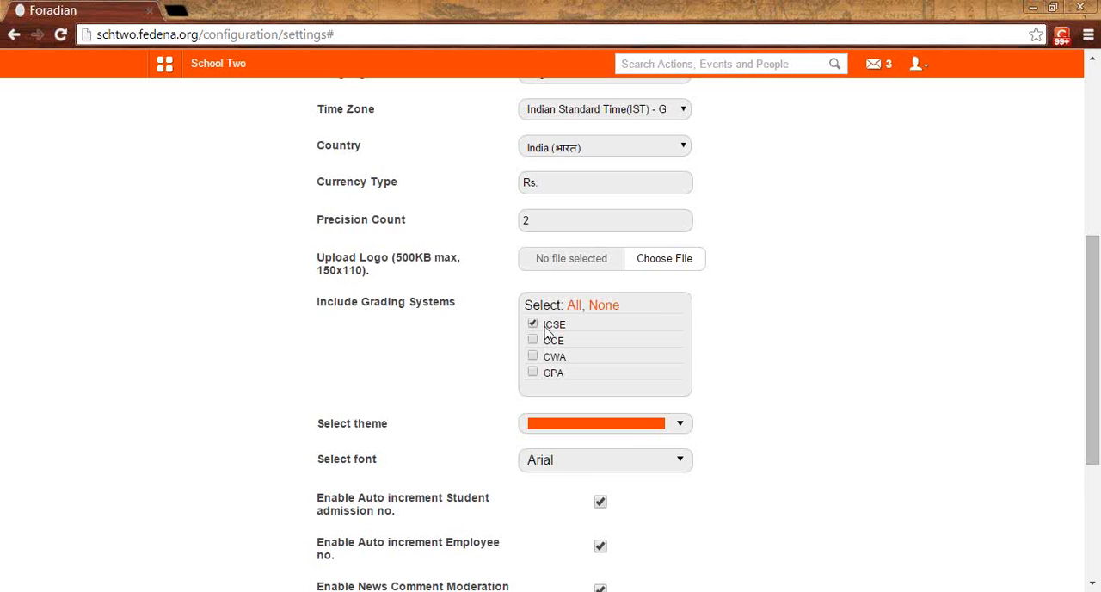
scroll(548, 332, "down", 2)
scroll(548, 334, "up", 6)
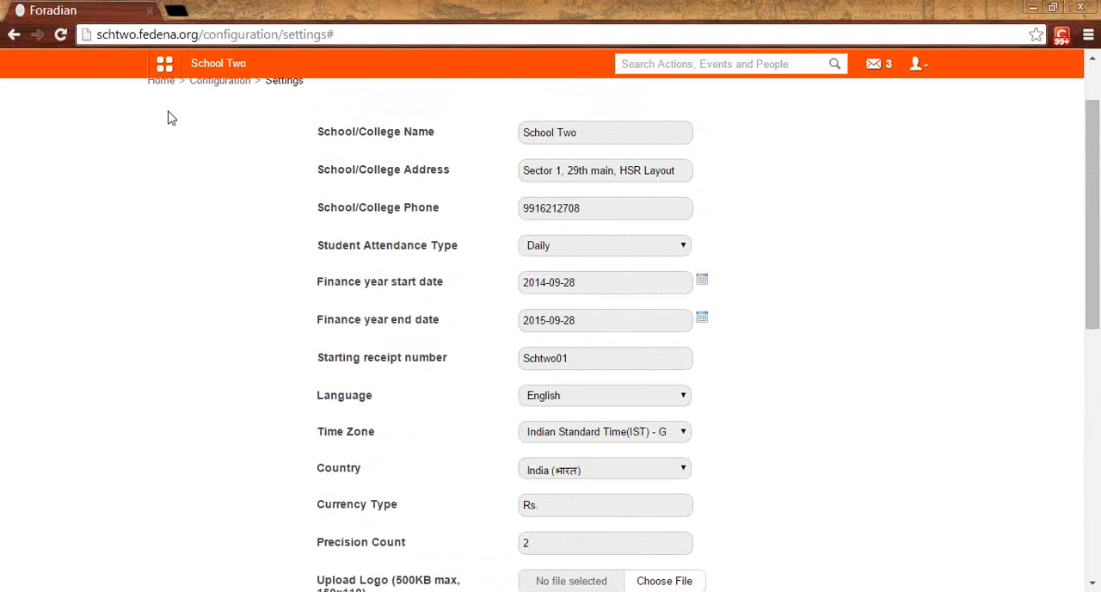
Step: Open the Standard 1 course for editing through course management and check its available grading system types
scroll(217, 139, "up", 1)
left_click(233, 162)
left_click(328, 211)
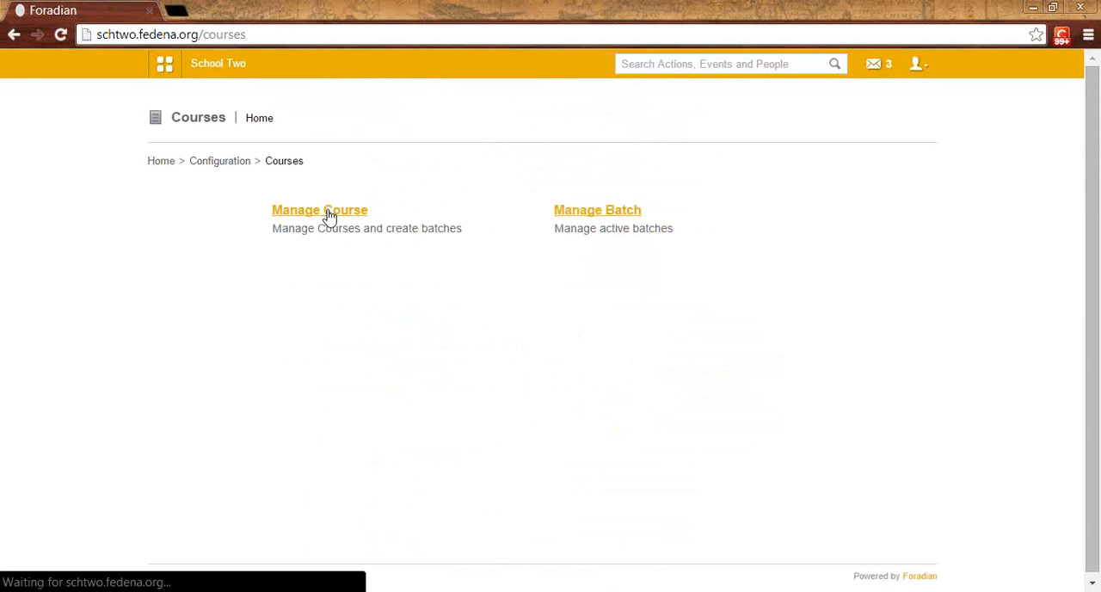
left_click(328, 214)
scroll(501, 373, "down", 2)
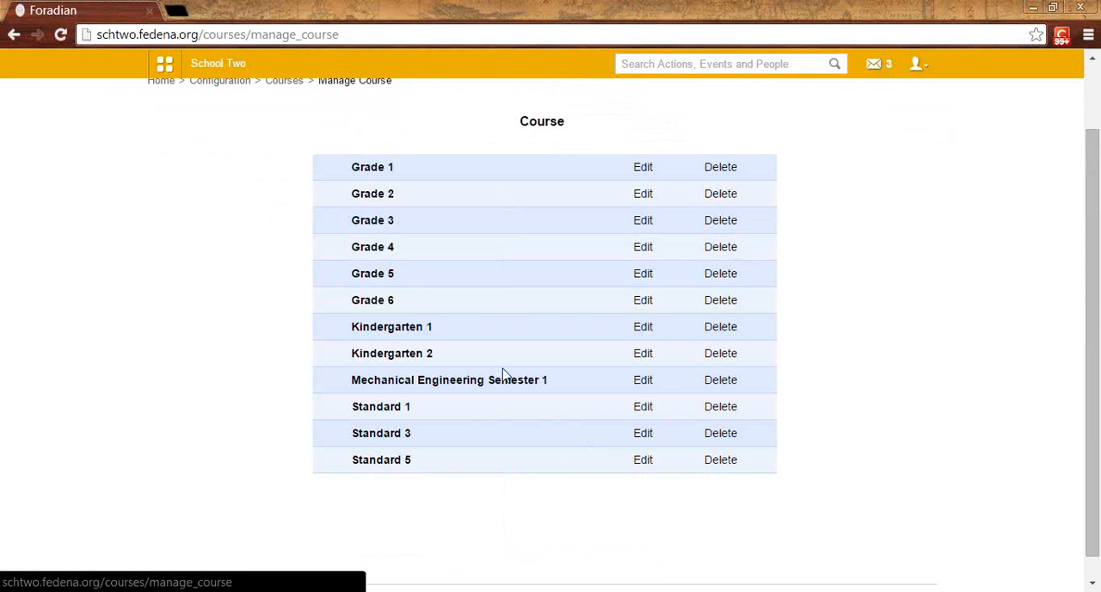
left_click(645, 411)
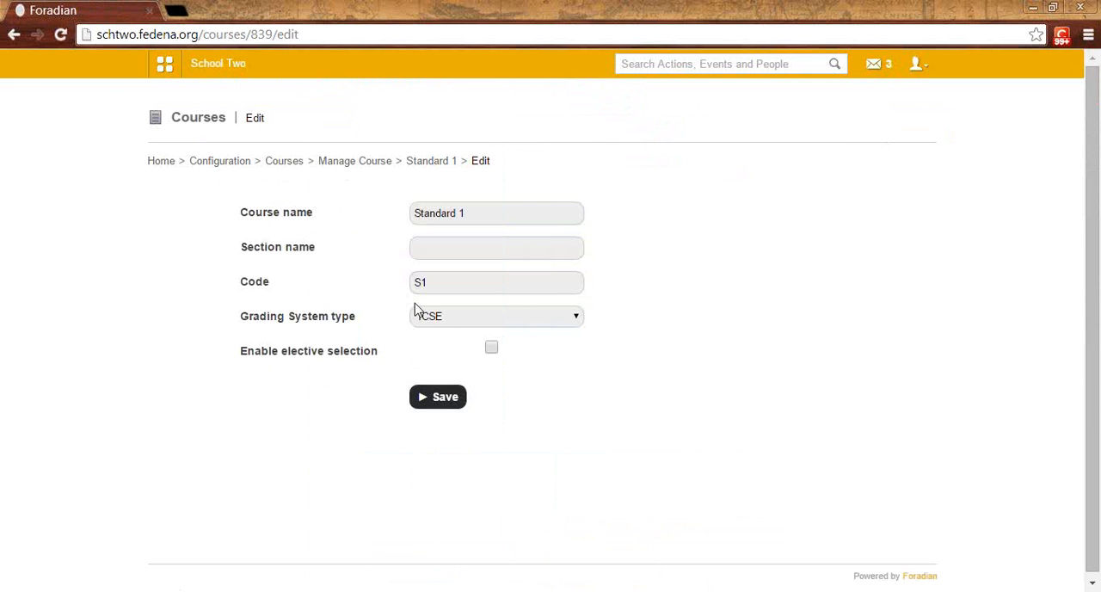
left_click(449, 319)
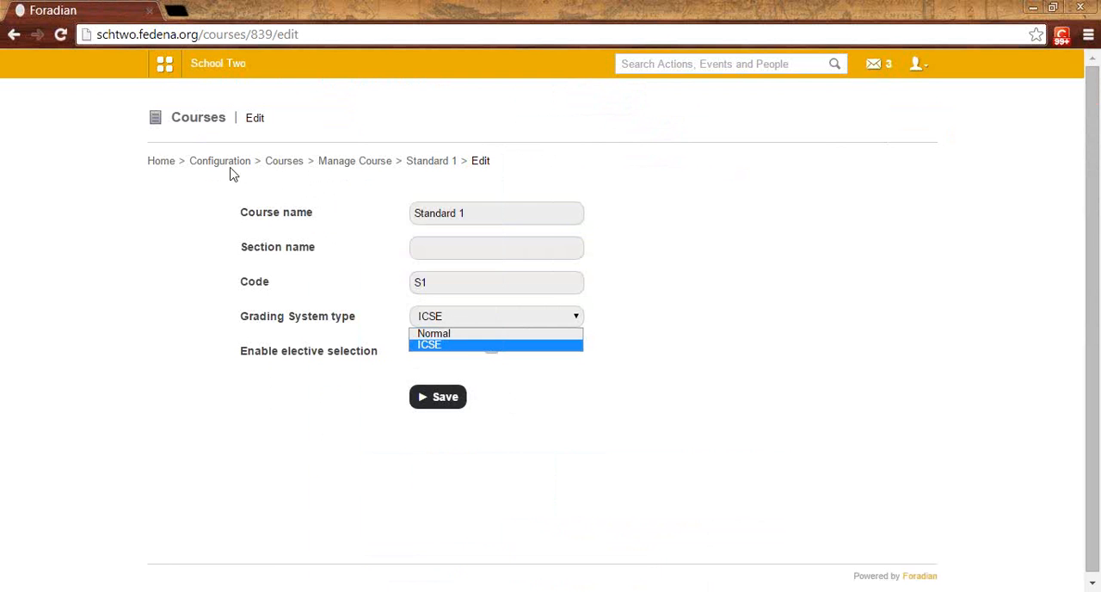
Step: Go to the grading levels in the examination settings and select the batch S1 - A 2014
left_click(169, 65)
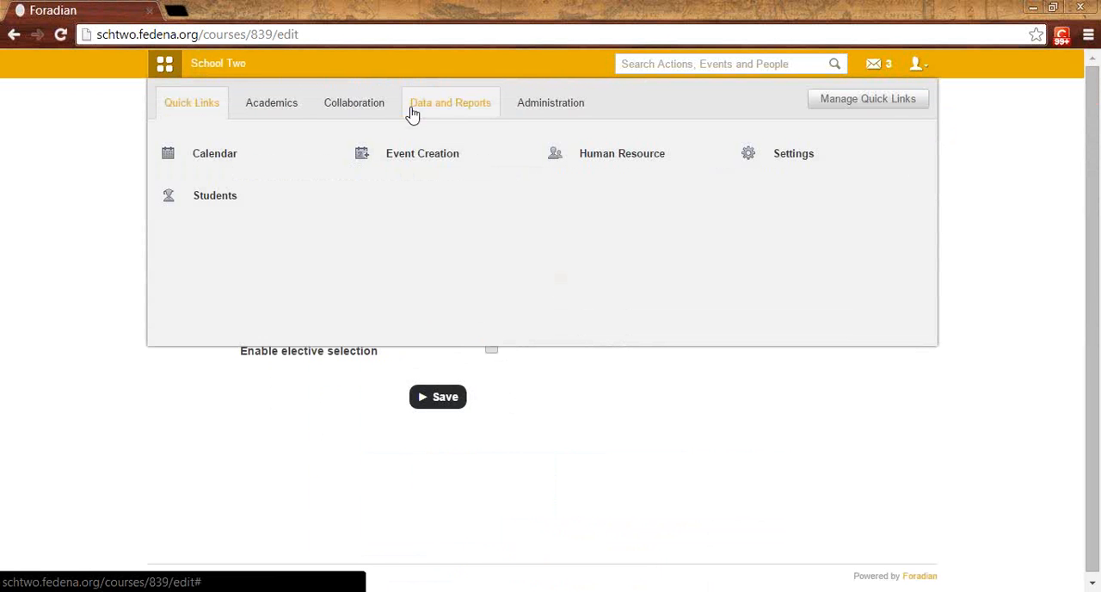
left_click(289, 114)
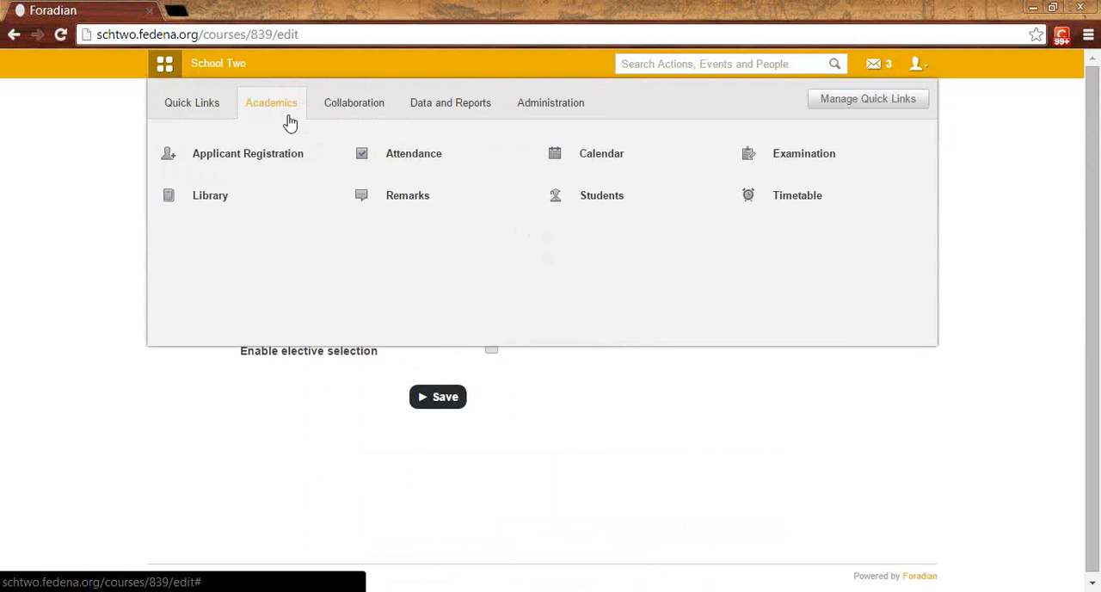
left_click(763, 161)
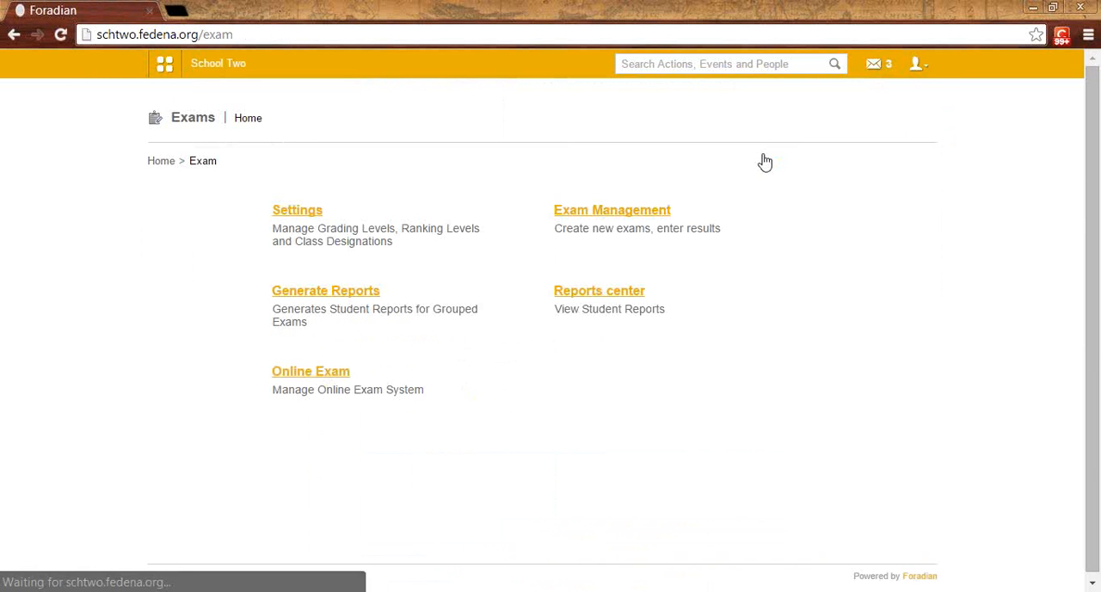
left_click(292, 212)
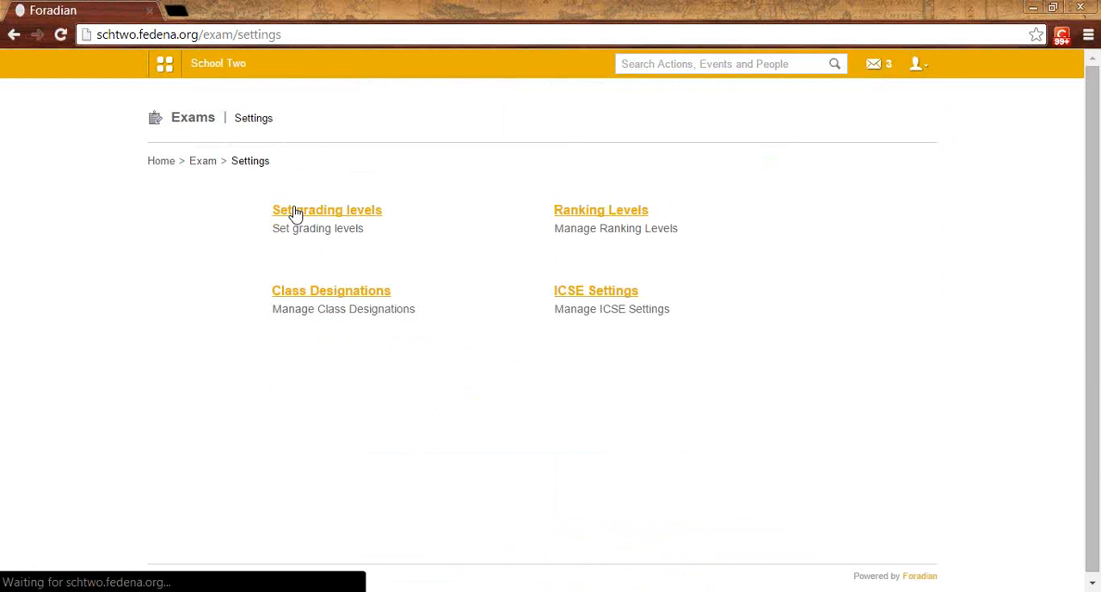
left_click(366, 217)
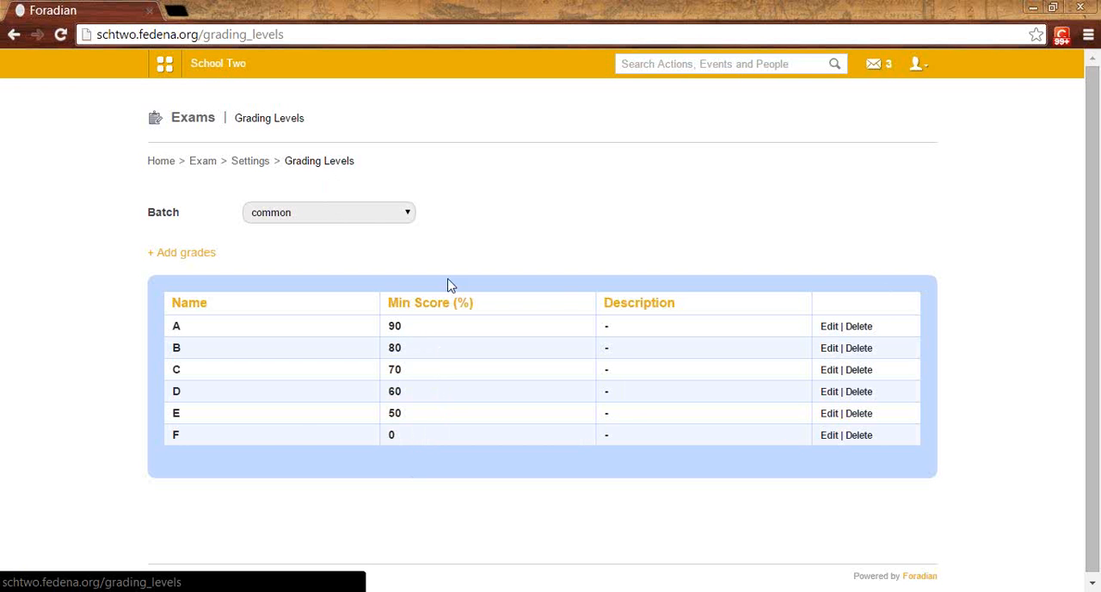
left_click(377, 218)
left_click(340, 427)
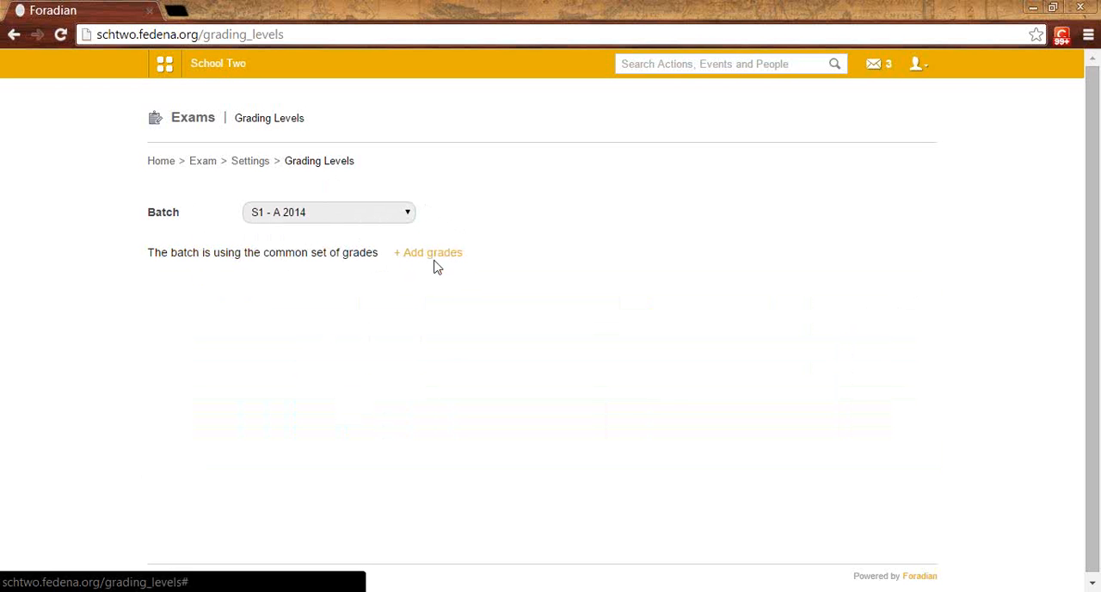
Step: Display the common set of grading levels, and return to the examination settings
left_click(344, 221)
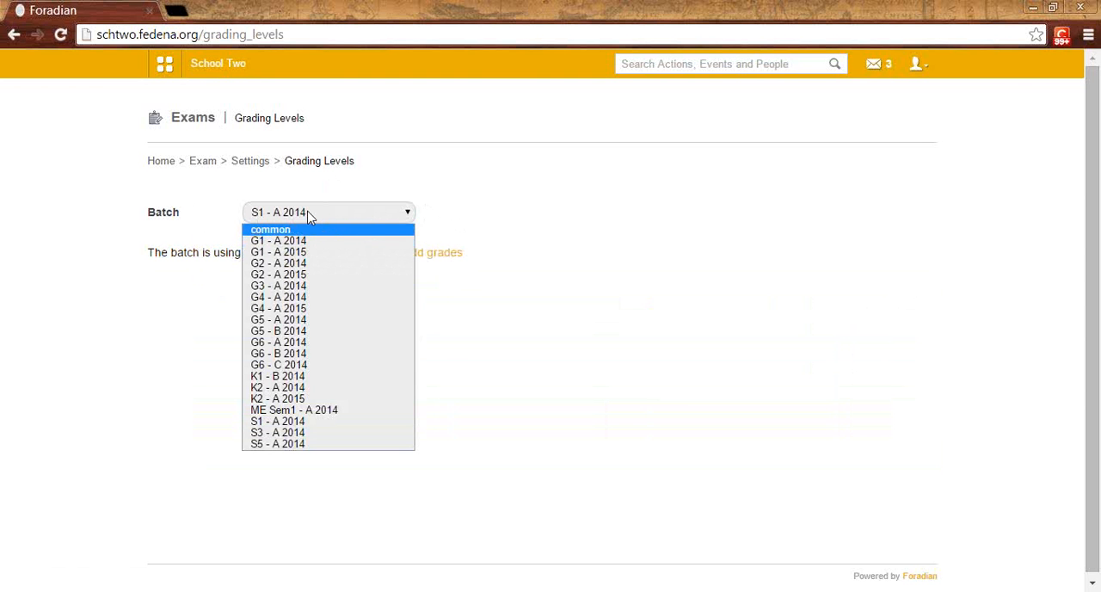
left_click(305, 230)
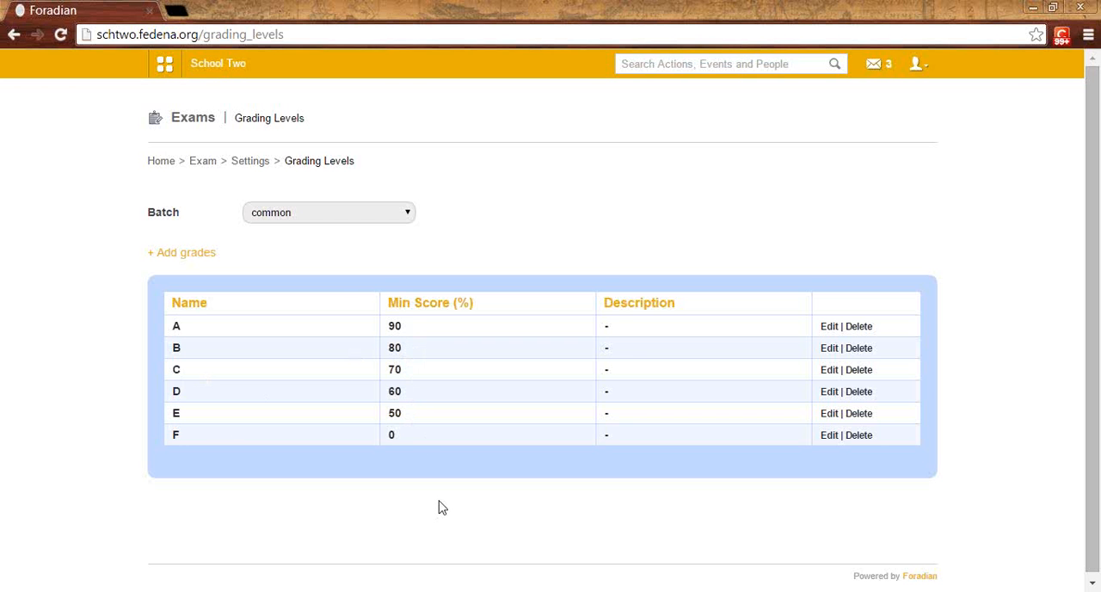
left_click(248, 164)
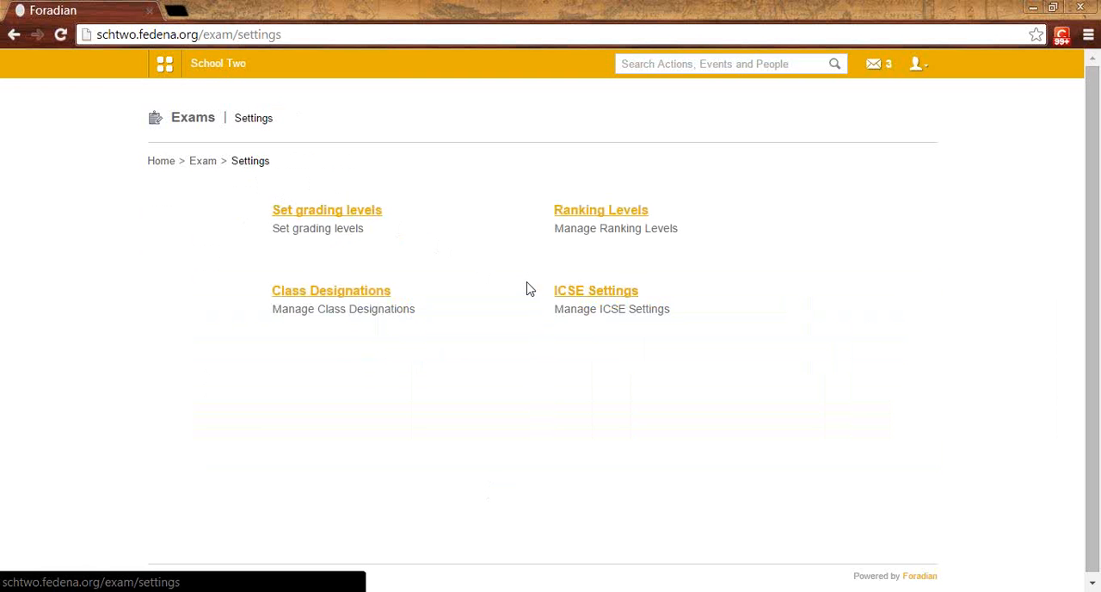
Step: Open the ICSE exam categories and examine the new category form, including its Detailed Student Report options, without creating a category
left_click(596, 291)
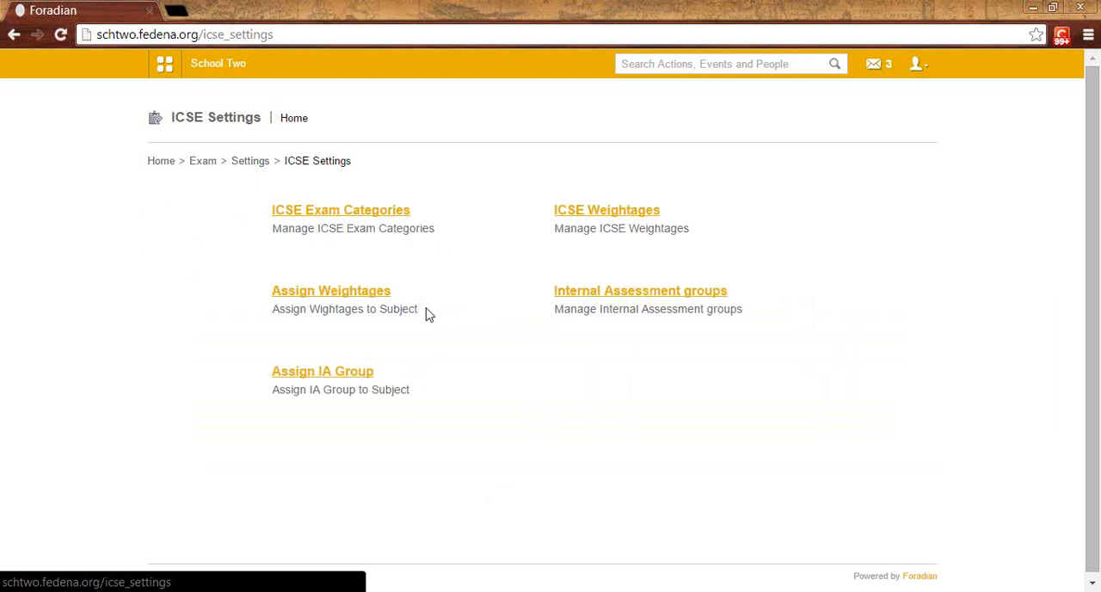
left_click(333, 217)
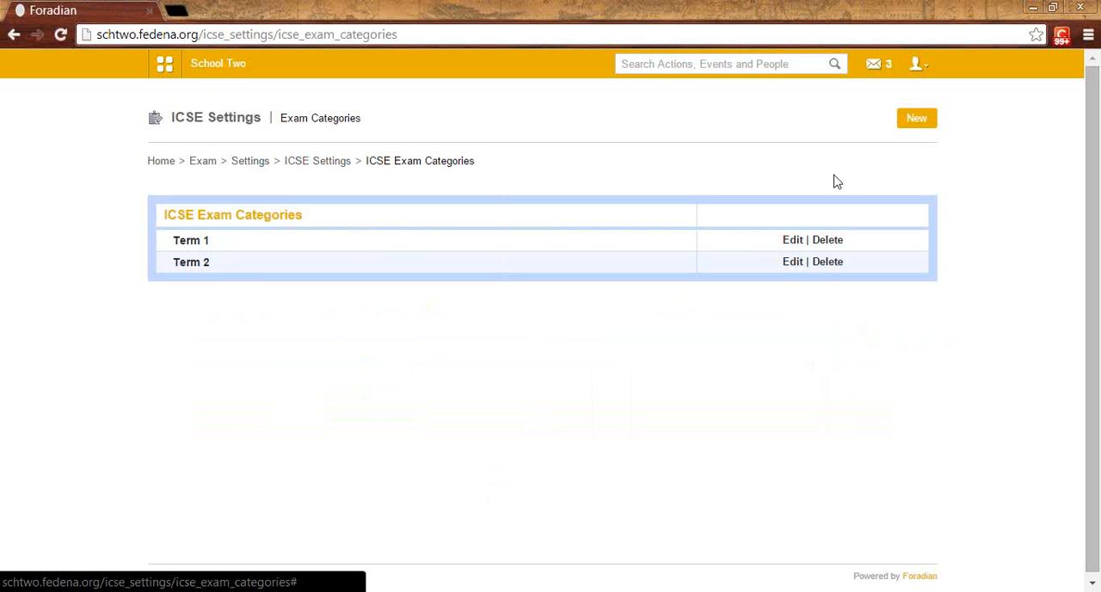
left_click(917, 120)
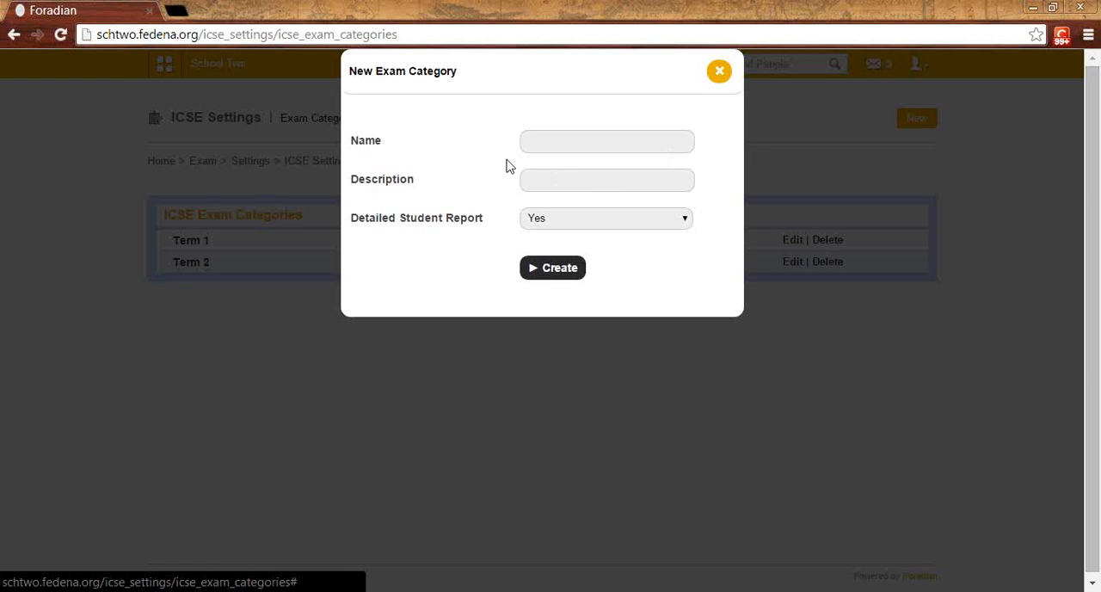
left_click(538, 142)
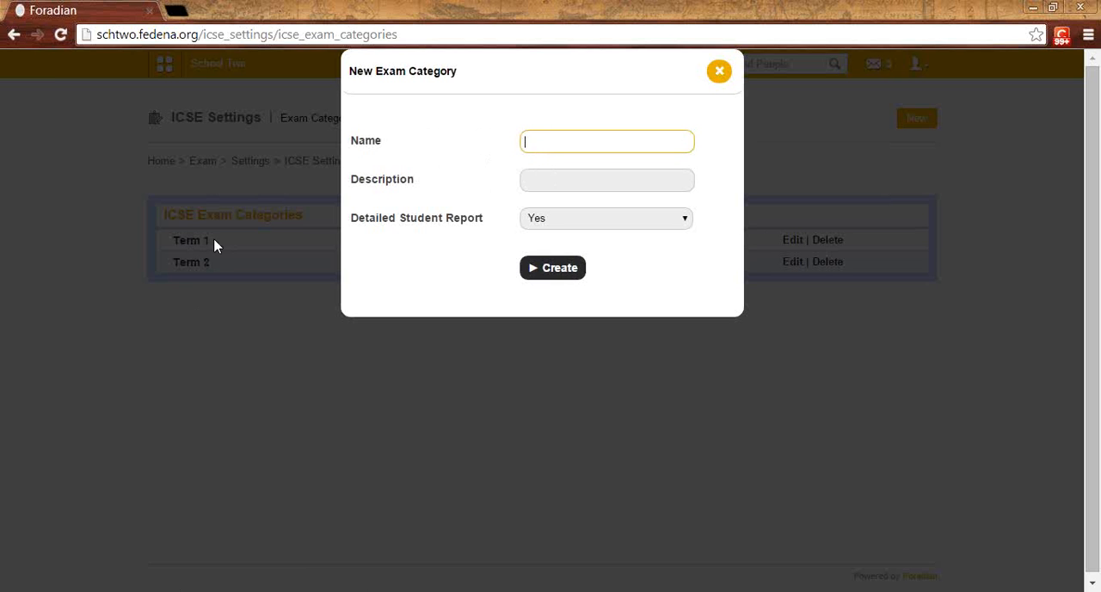
left_click(551, 183)
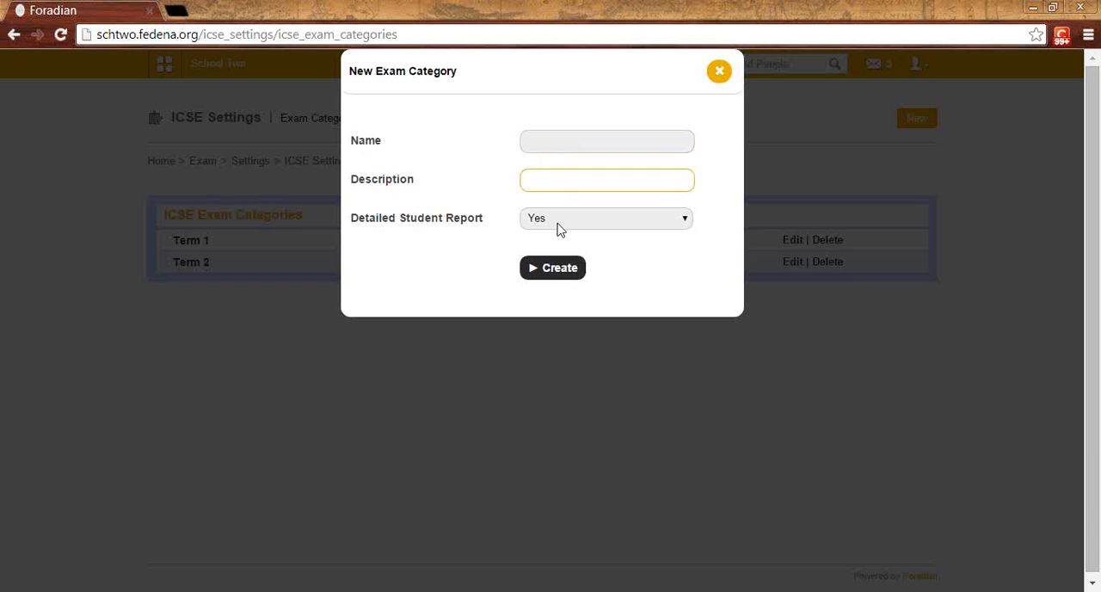
left_click(554, 220)
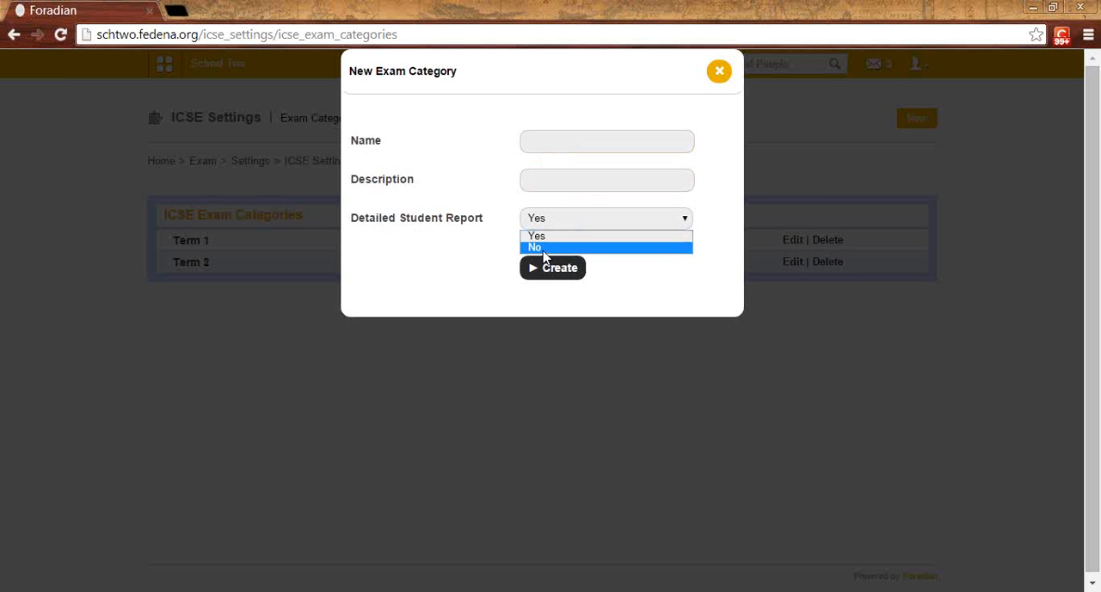
left_click(537, 236)
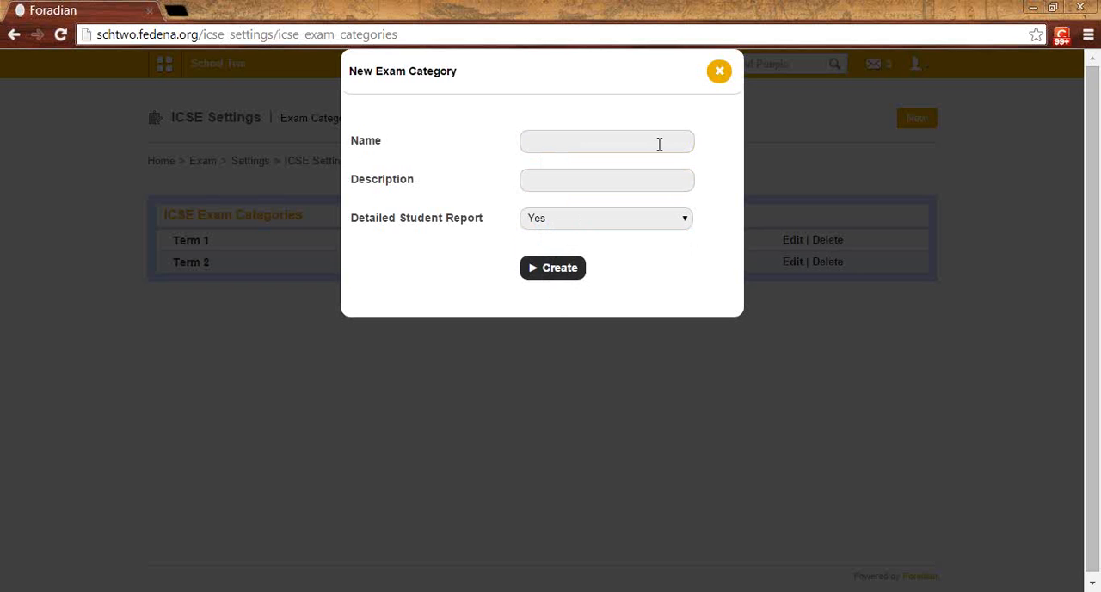
left_click(717, 74)
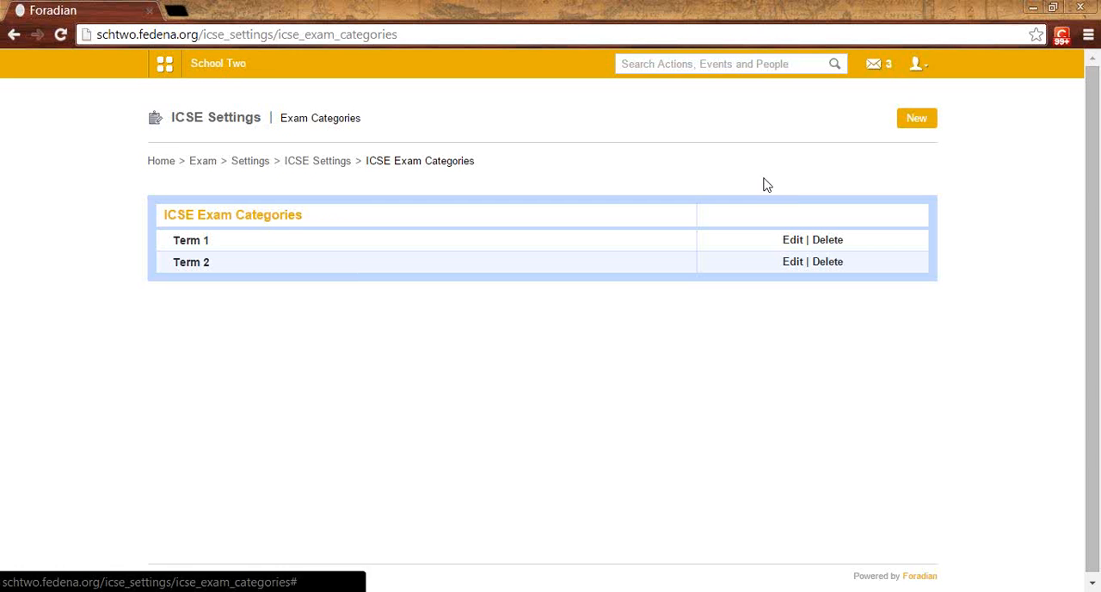
Step: Check the details of the Term 1 exam category and return to the ICSE settings
left_click(792, 242)
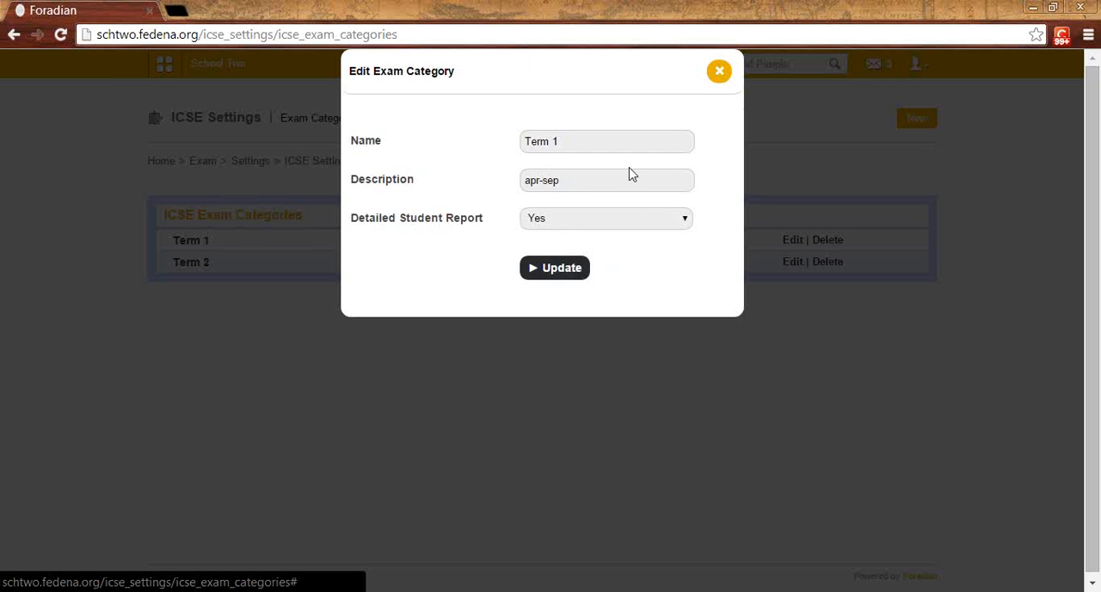
left_click(720, 72)
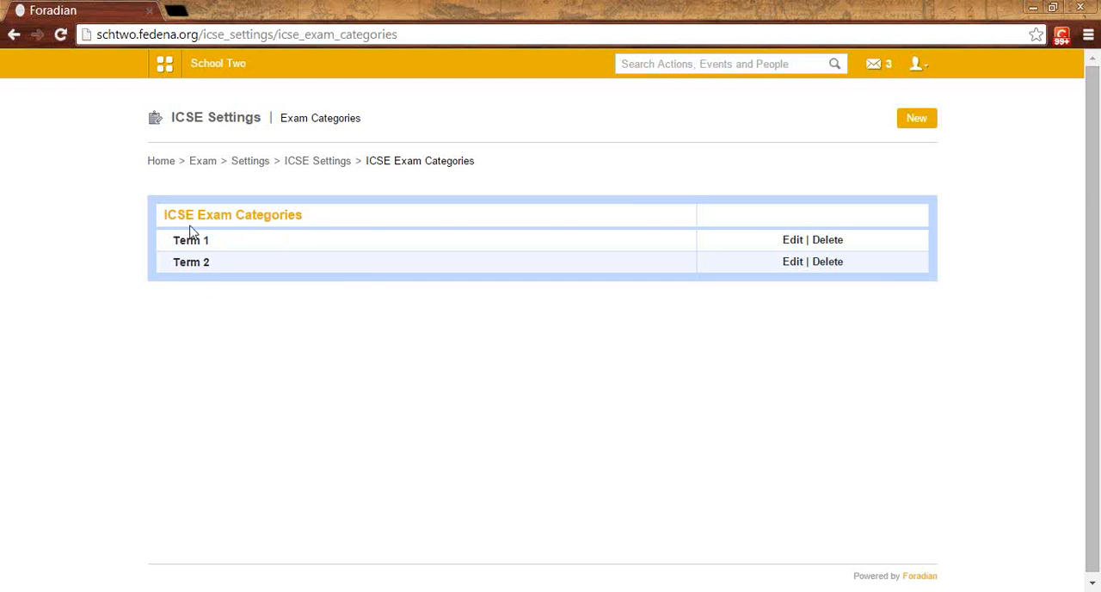
left_click(332, 165)
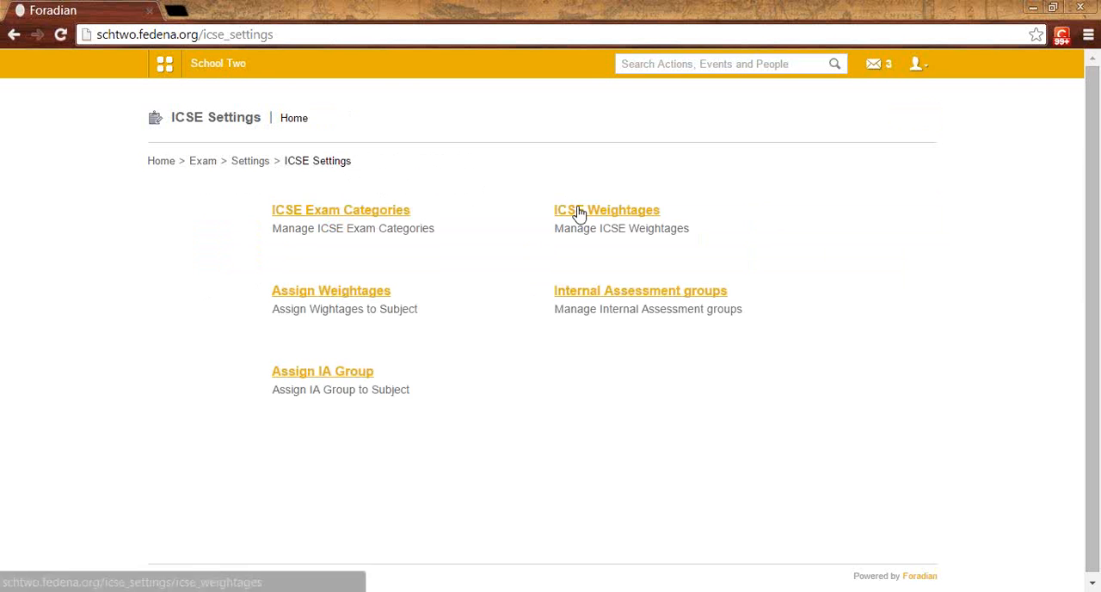
Step: Open the ICSE weightages and inspect the Primary Normal Subject (Term 1) entry without changing it
left_click(579, 212)
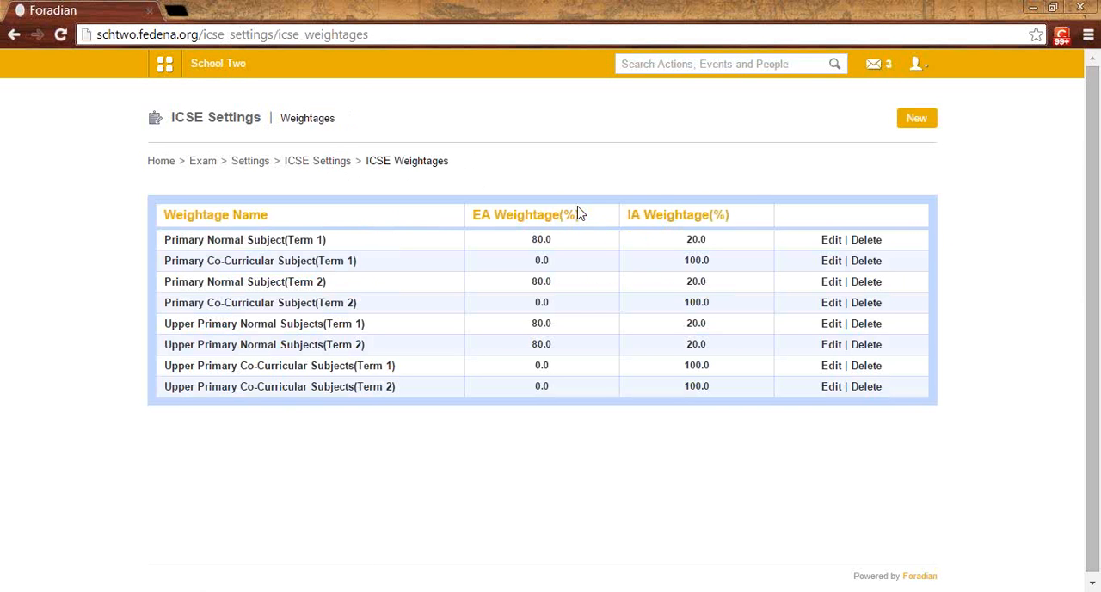
left_click(836, 249)
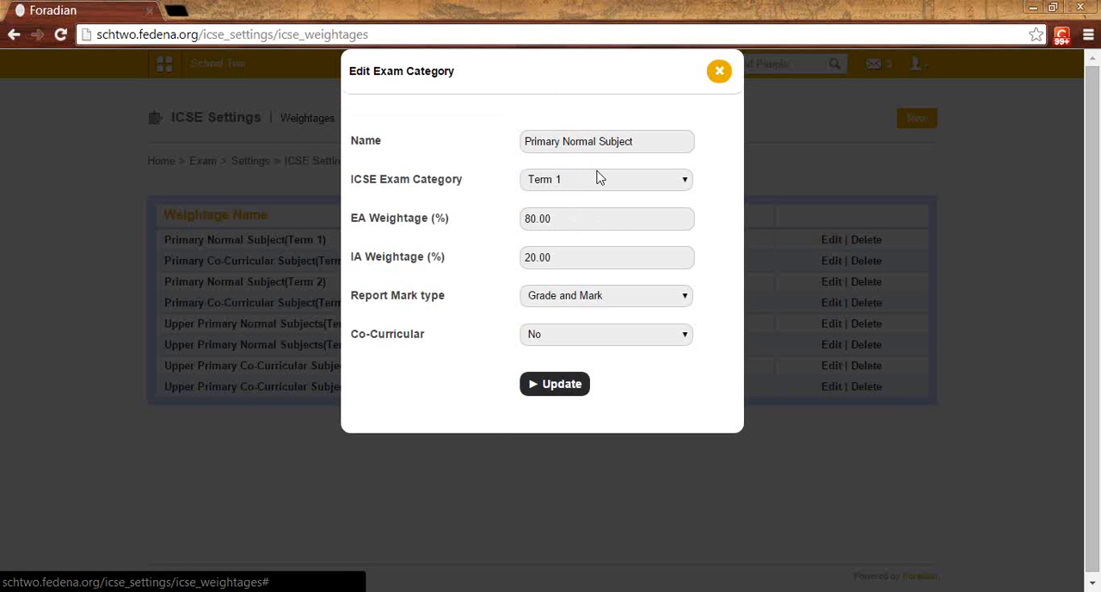
left_click(134, 35)
Step: Go to subject management and review the normal and elective subjects of batch S1 - A 2014
left_click(152, 55)
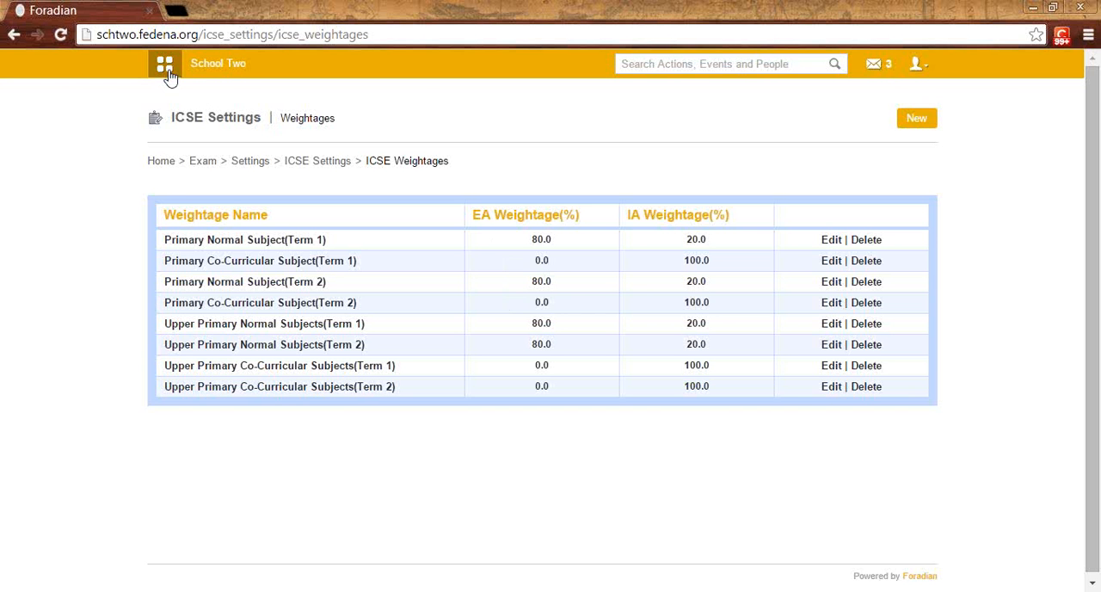
left_click(540, 109)
mouse_move(233, 194)
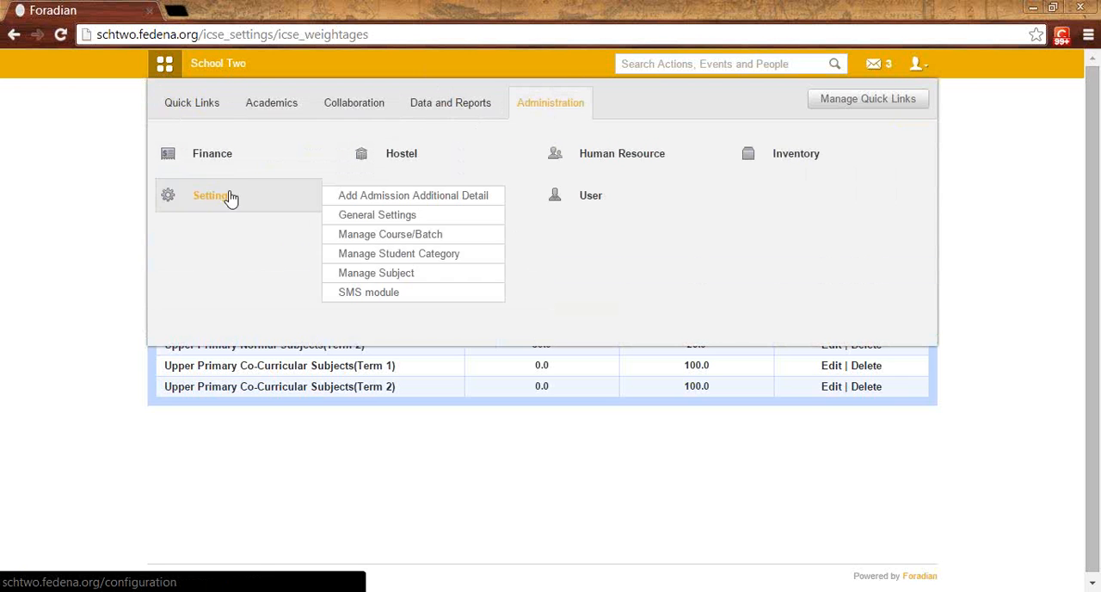
left_click(375, 273)
left_click(375, 217)
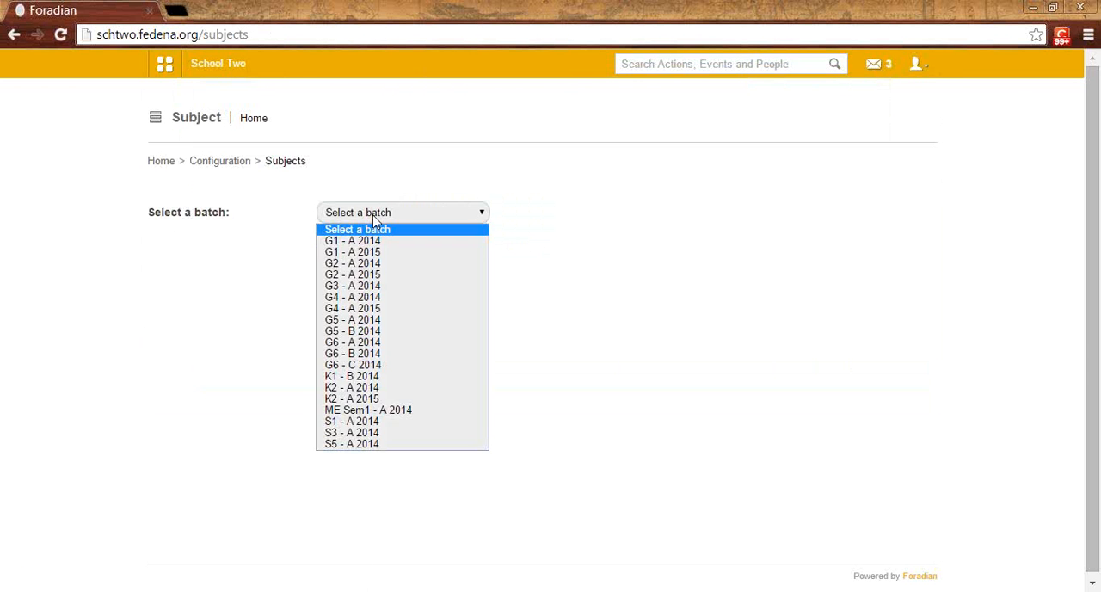
left_click(366, 425)
scroll(314, 259, "down", 1)
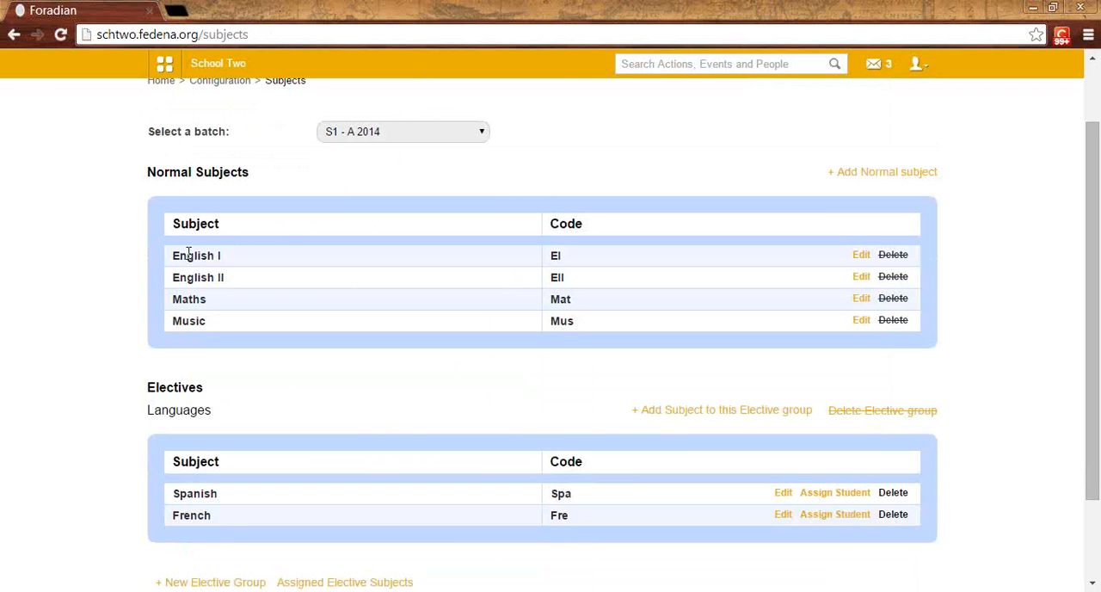
double_click(191, 322)
left_click(178, 316)
scroll(339, 249, "up", 2)
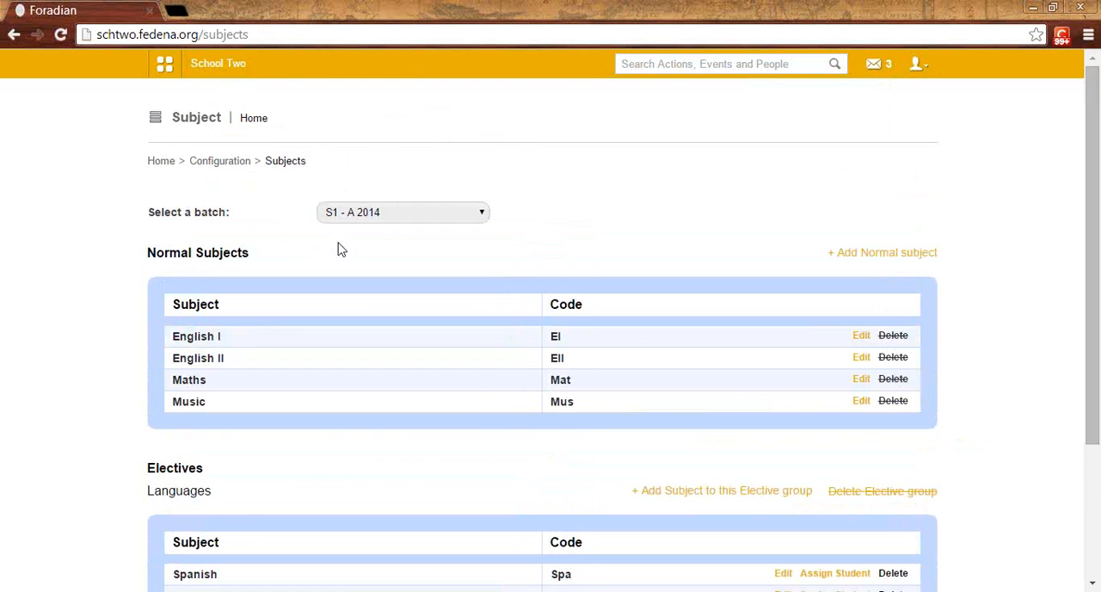
Step: Return to the ICSE weightages through the examination settings and open Primary Normal Subject (Term 1) for editing
left_click(161, 69)
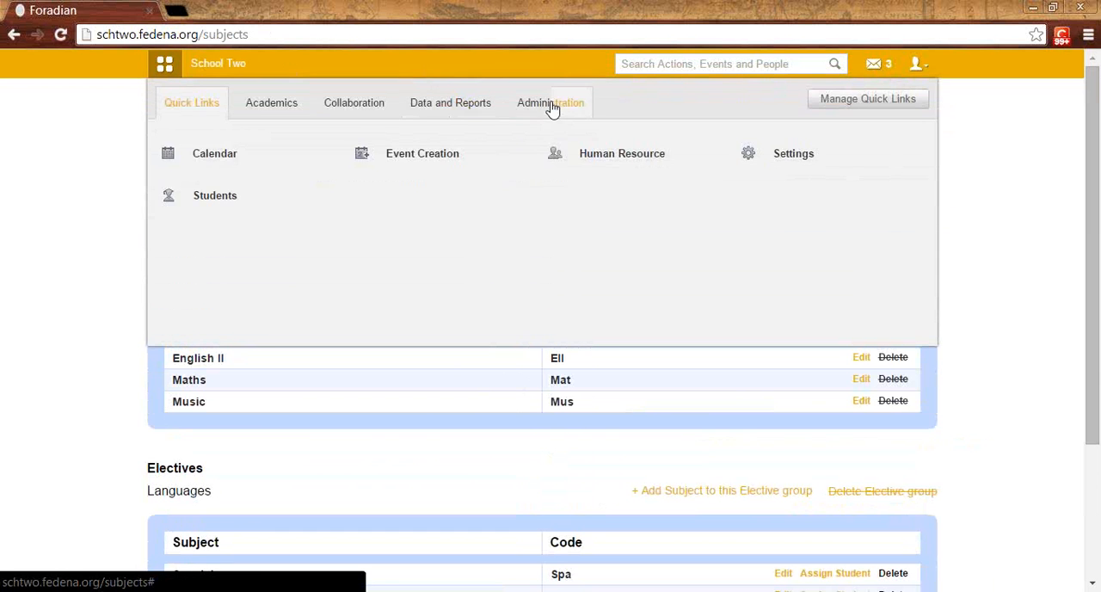
left_click(275, 105)
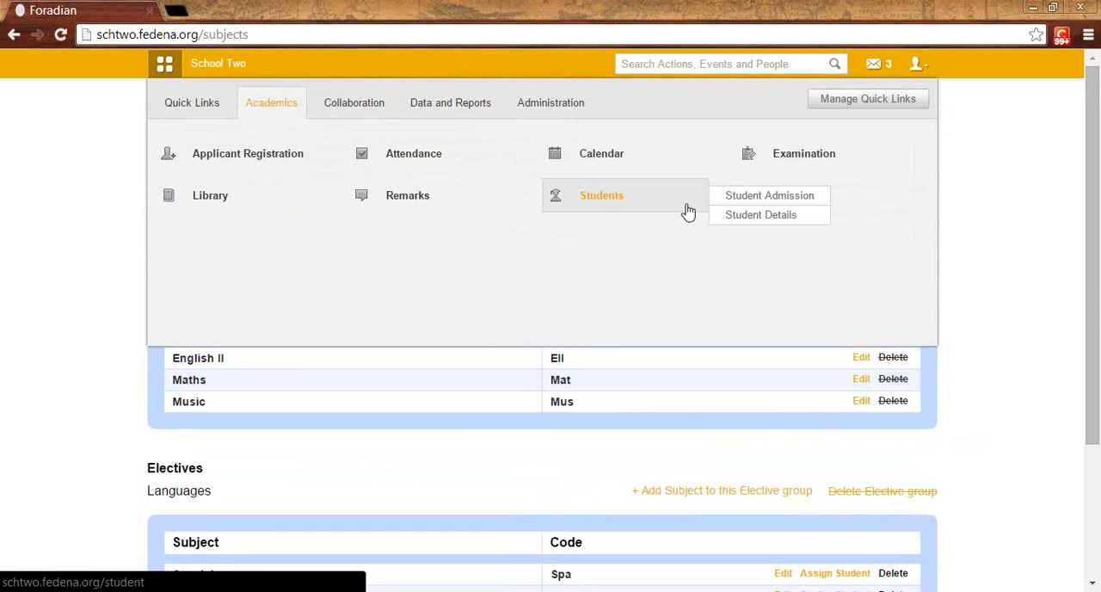
left_click(770, 168)
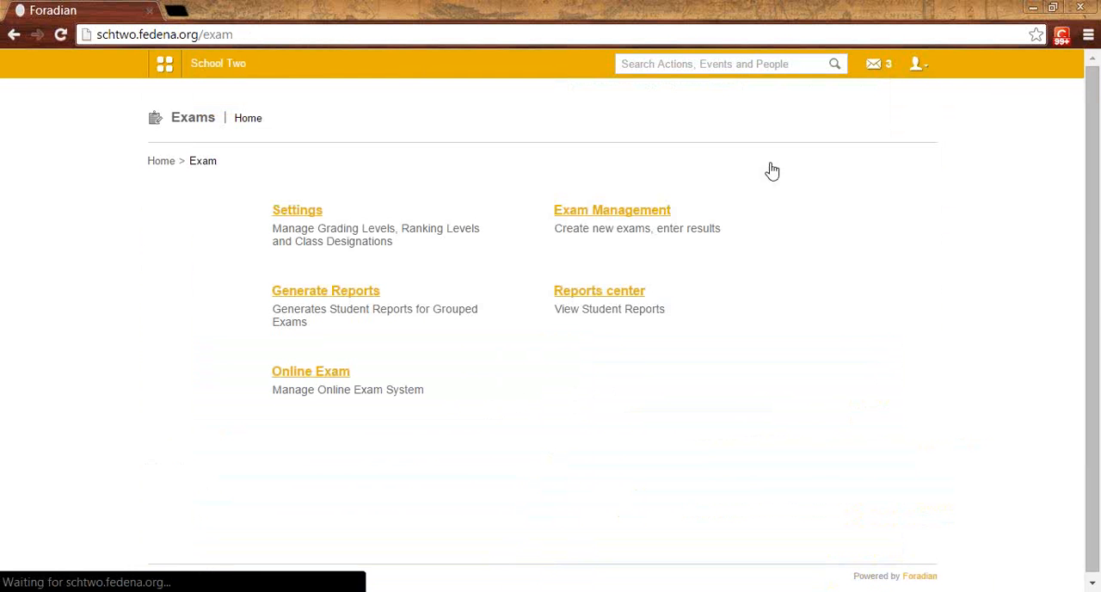
left_click(307, 215)
left_click(574, 293)
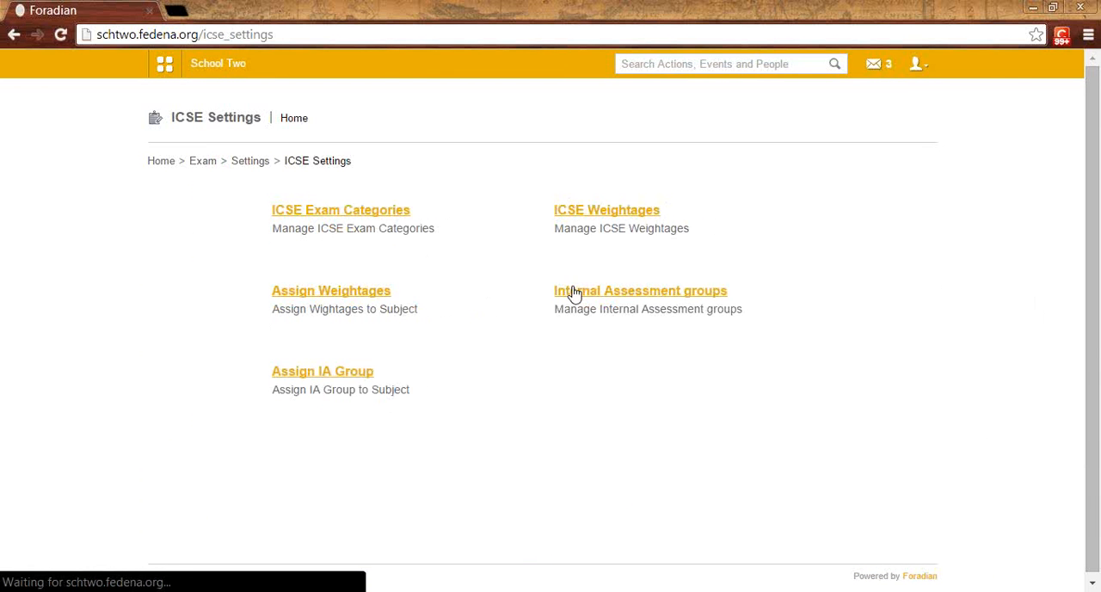
left_click(582, 216)
left_click(827, 239)
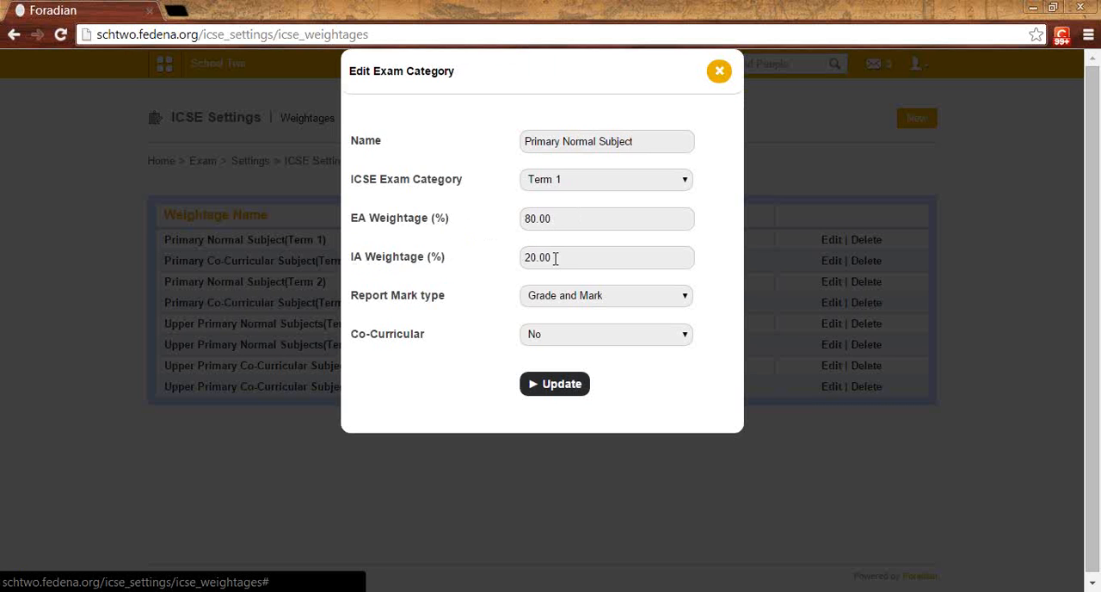
Step: Set the report mark type of the Primary Normal Subject weightage to Grade
left_click(560, 143)
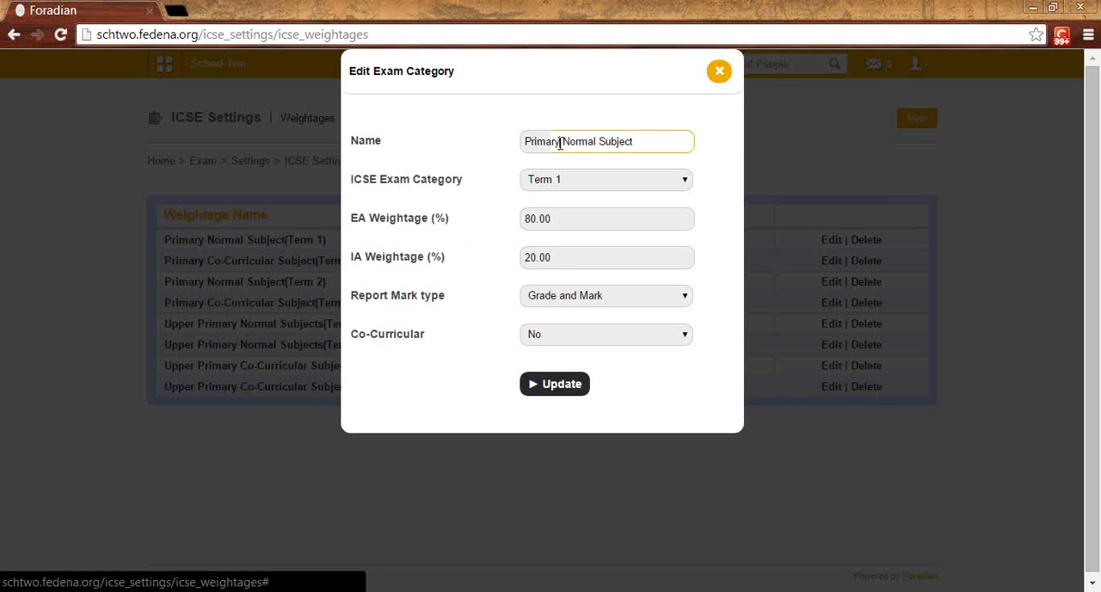
left_click_drag(560, 143, 523, 144)
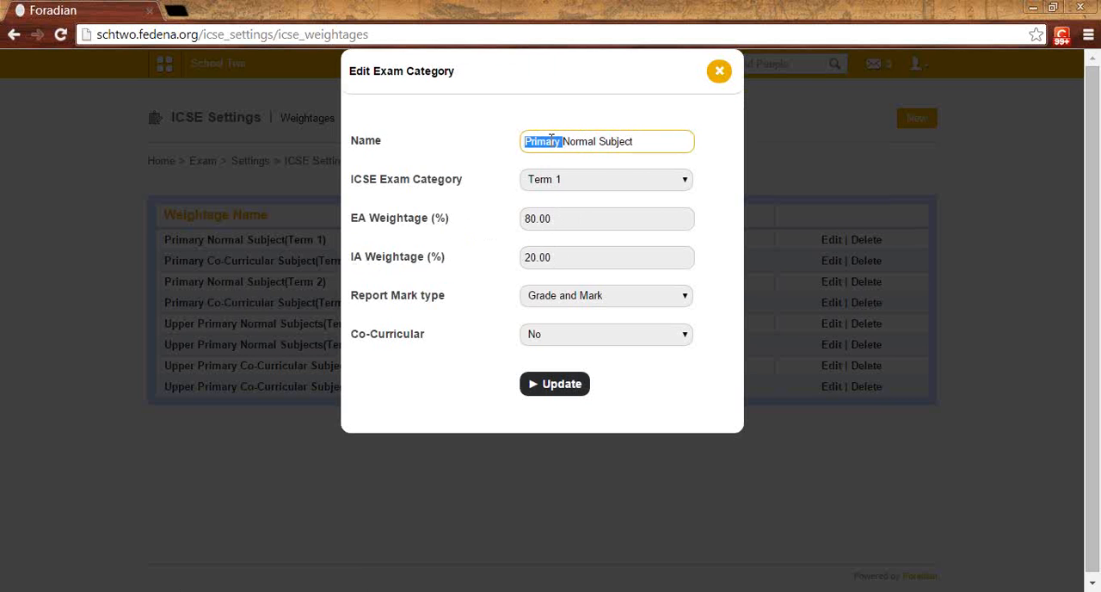
left_click(580, 295)
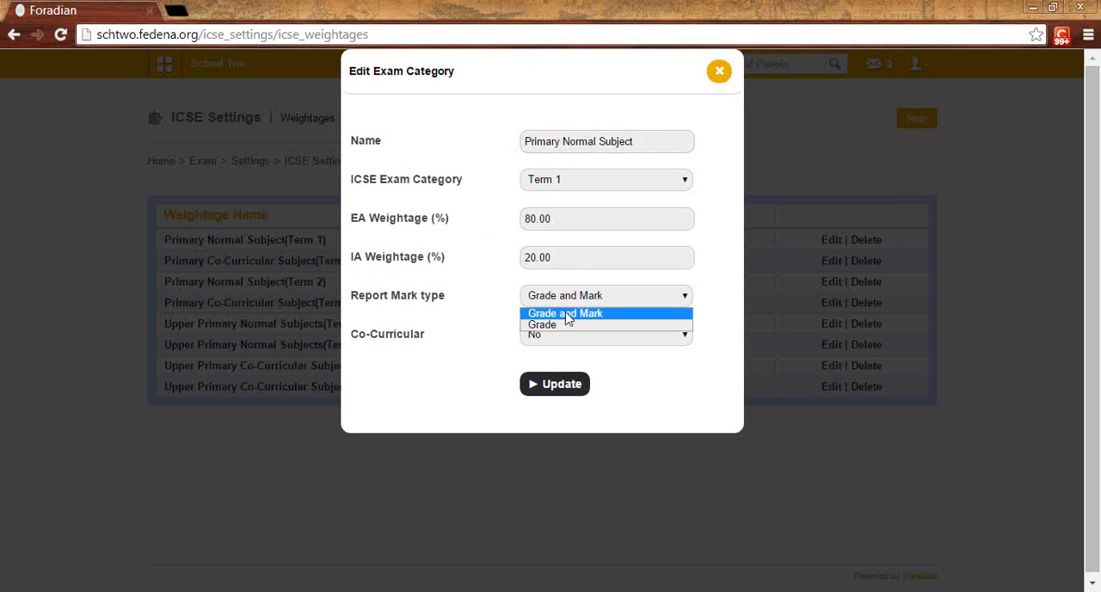
left_click(564, 321)
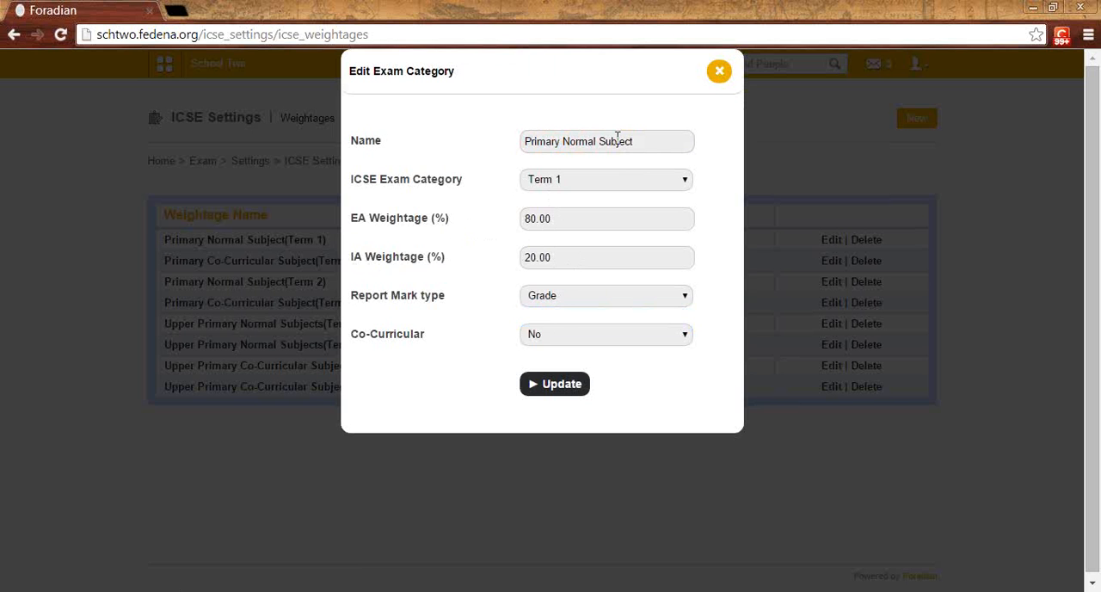
left_click(556, 297)
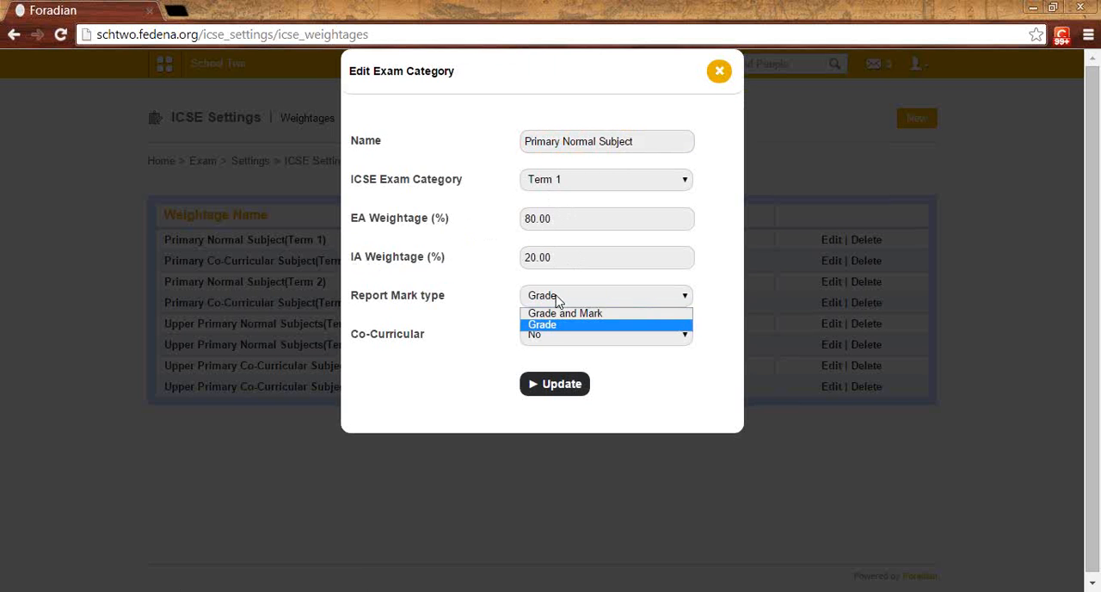
left_click(549, 325)
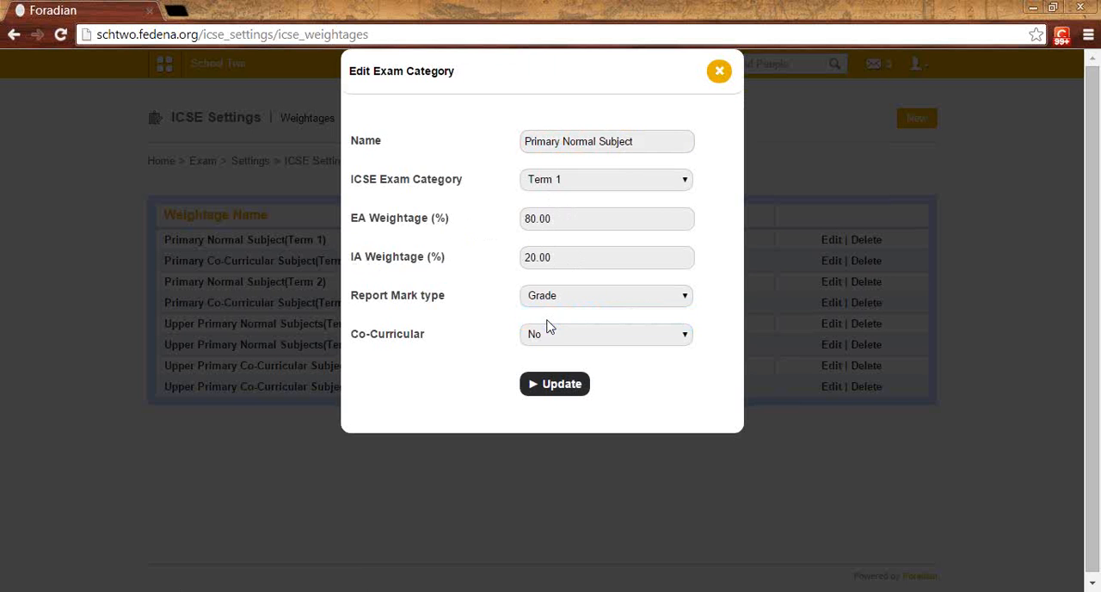
Step: Examine the weightage's name wording and its Co-Curricular setting without changing either
double_click(544, 140)
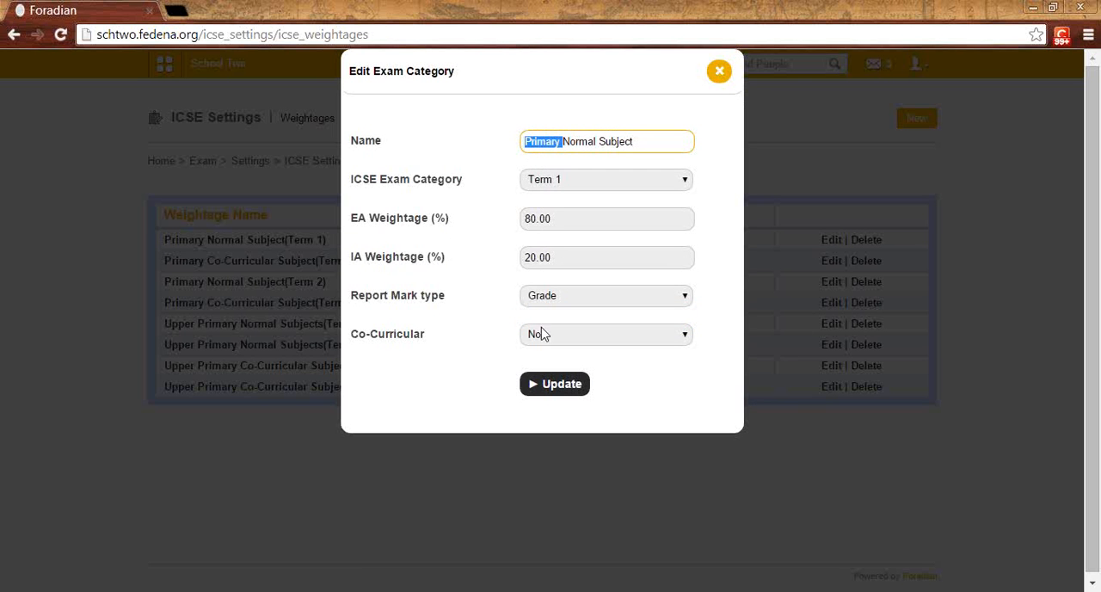
double_click(578, 142)
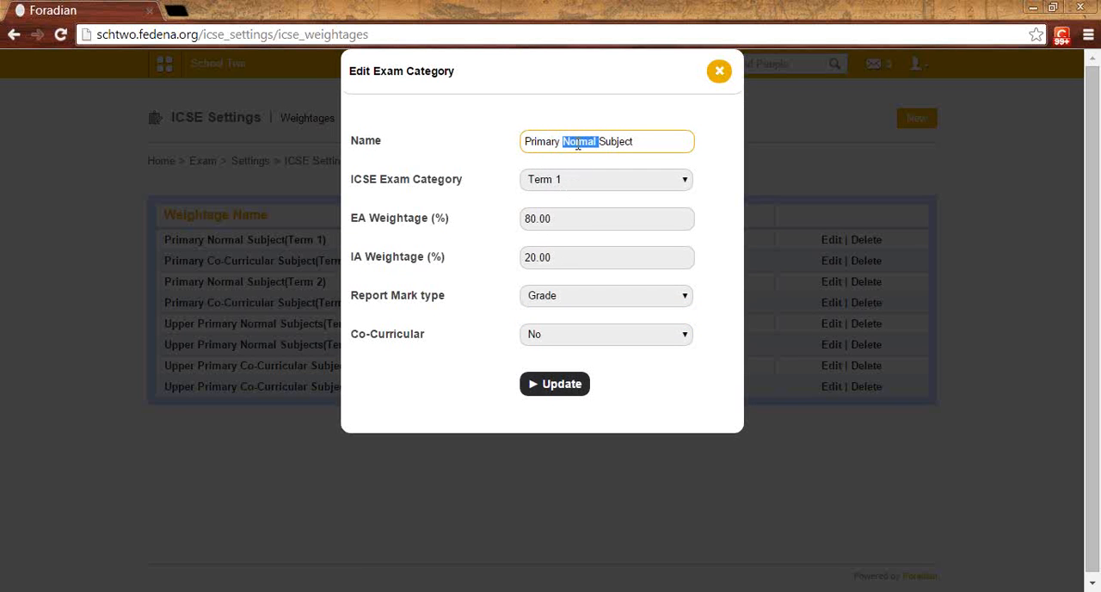
left_click(531, 335)
left_click(532, 335)
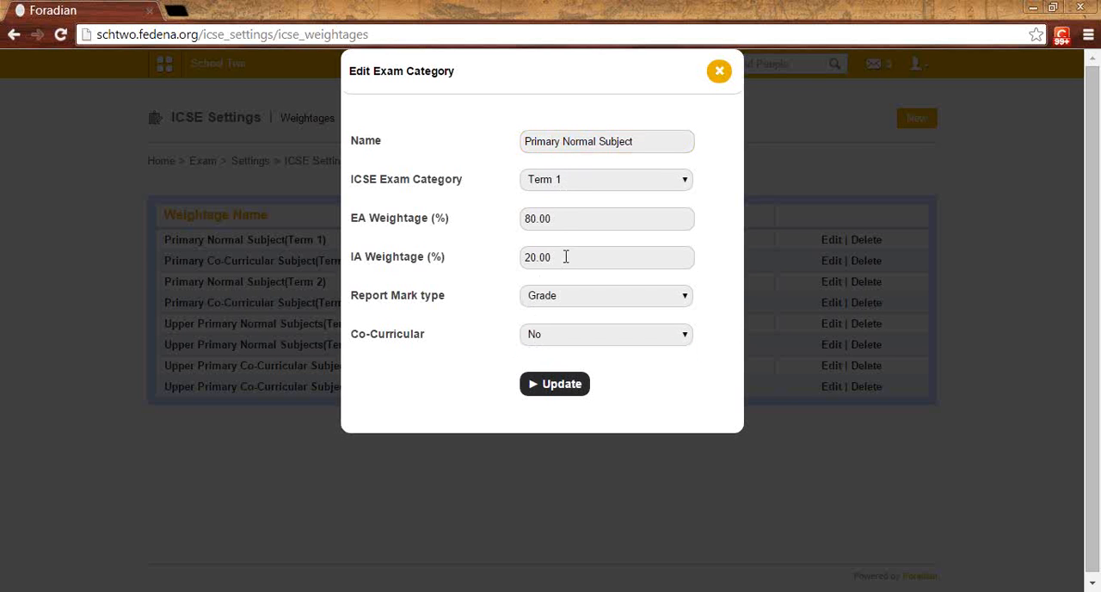
Step: Keep Co-Curricular set to No for the Primary Normal Subject weightage and close its form without updating
left_click(542, 341)
left_click(540, 350)
left_click(722, 76)
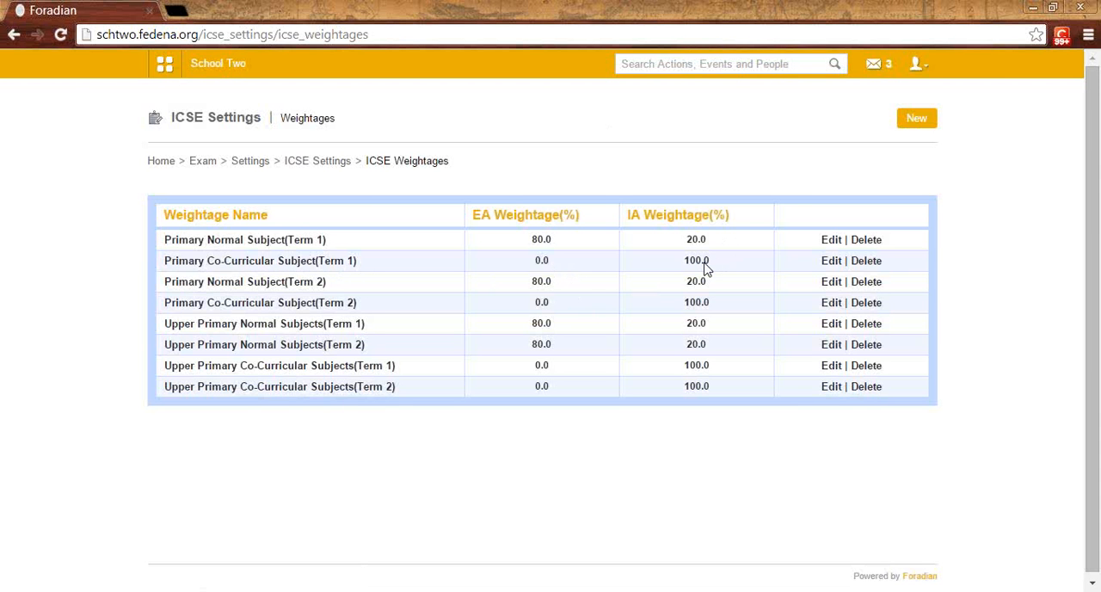
Step: Open Primary Co-Curricular Subject (Term 1) for editing, choose report mark type Grade with Co-Curricular set to Yes, and close the form without updating
left_click(832, 261)
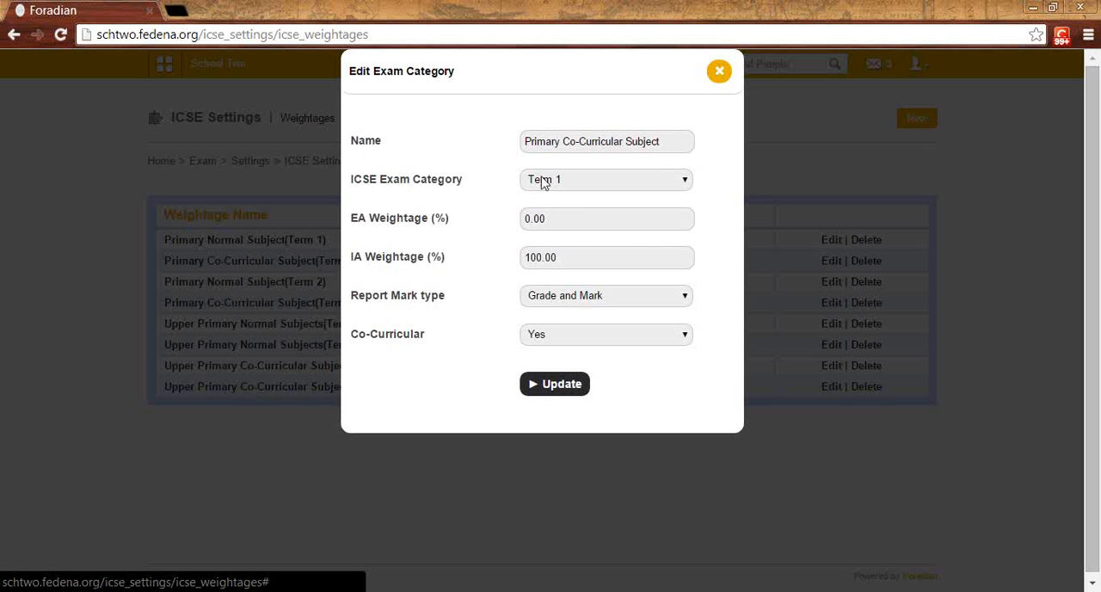
left_click(570, 296)
left_click(564, 324)
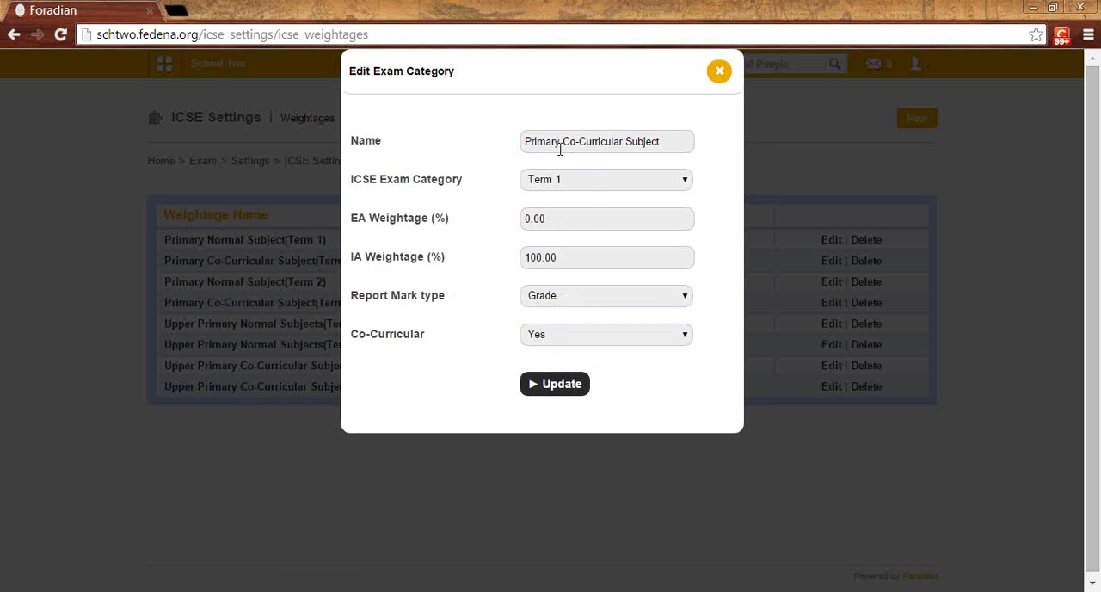
left_click(581, 335)
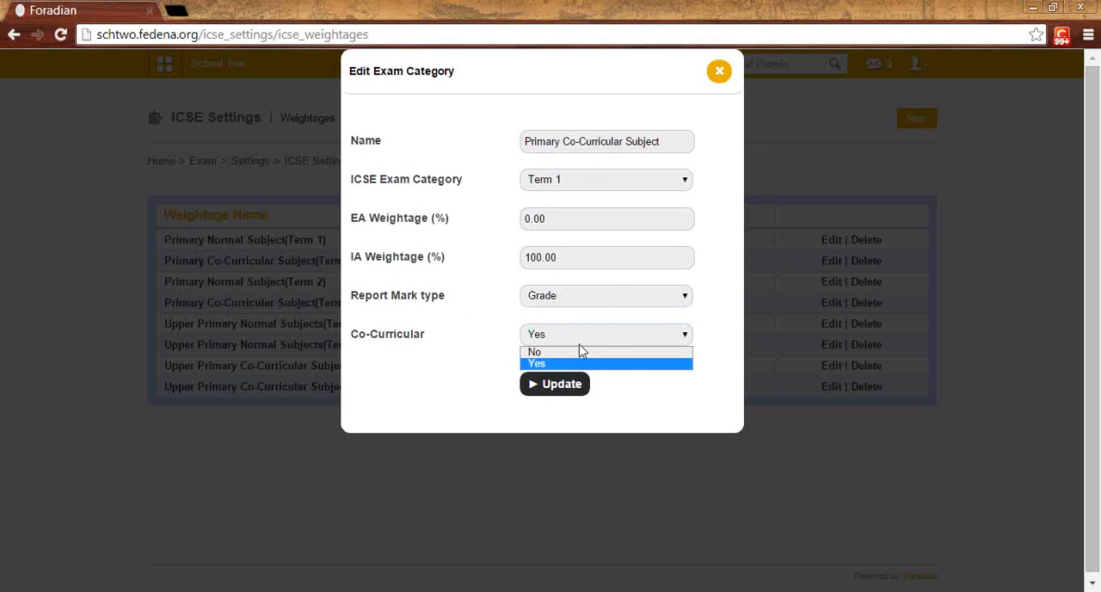
left_click(573, 364)
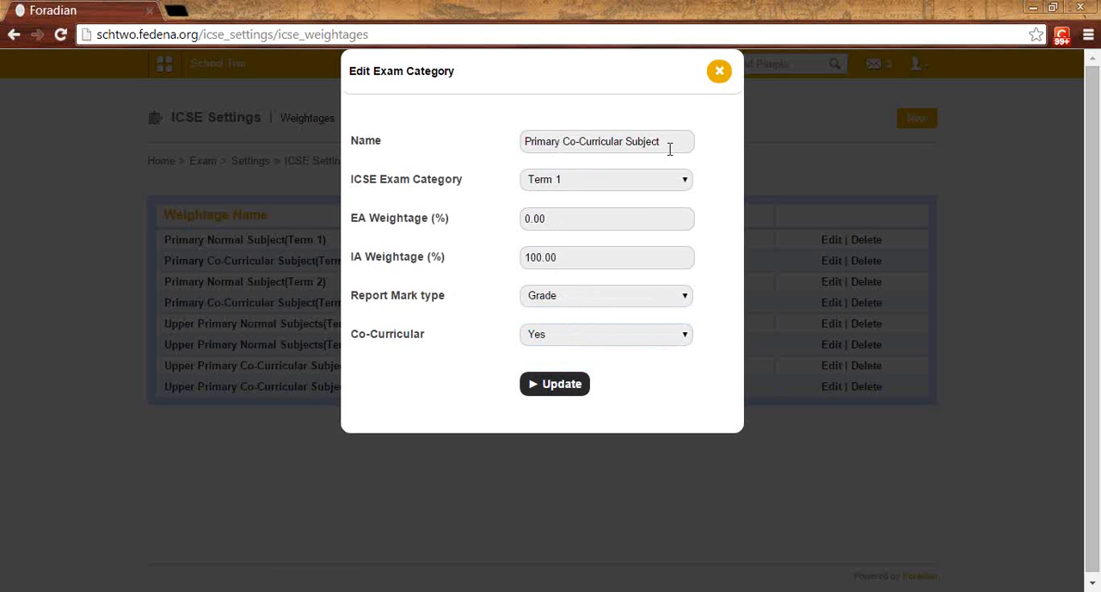
left_click(714, 84)
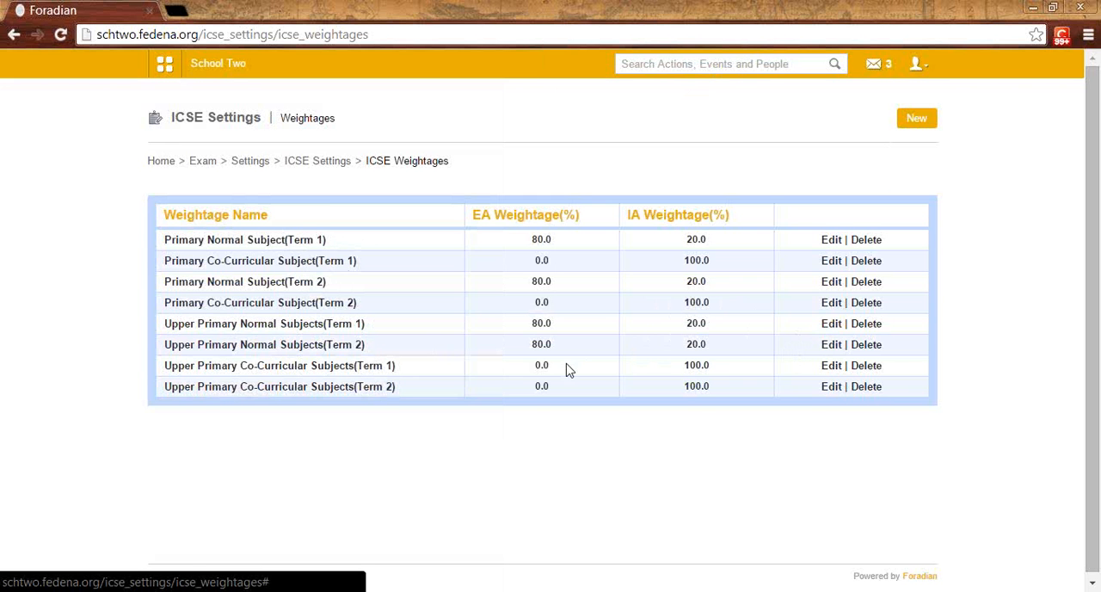
Step: Go from the ICSE weightages to Assign Weightages and display the weightages for English I in the Standard 1 course
scroll(398, 365, "down", 1)
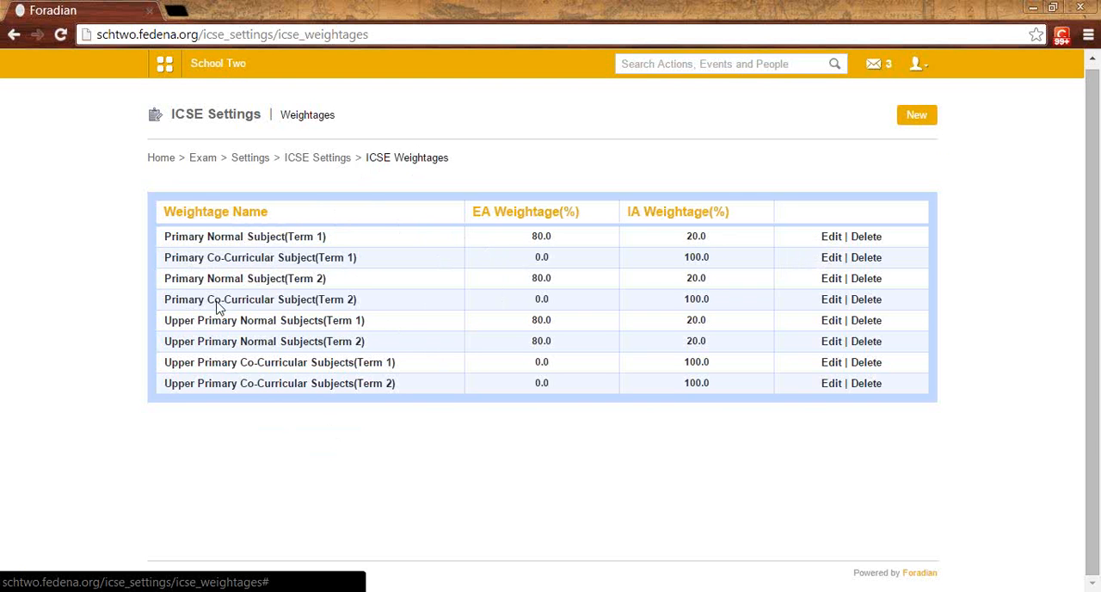
left_click(348, 306)
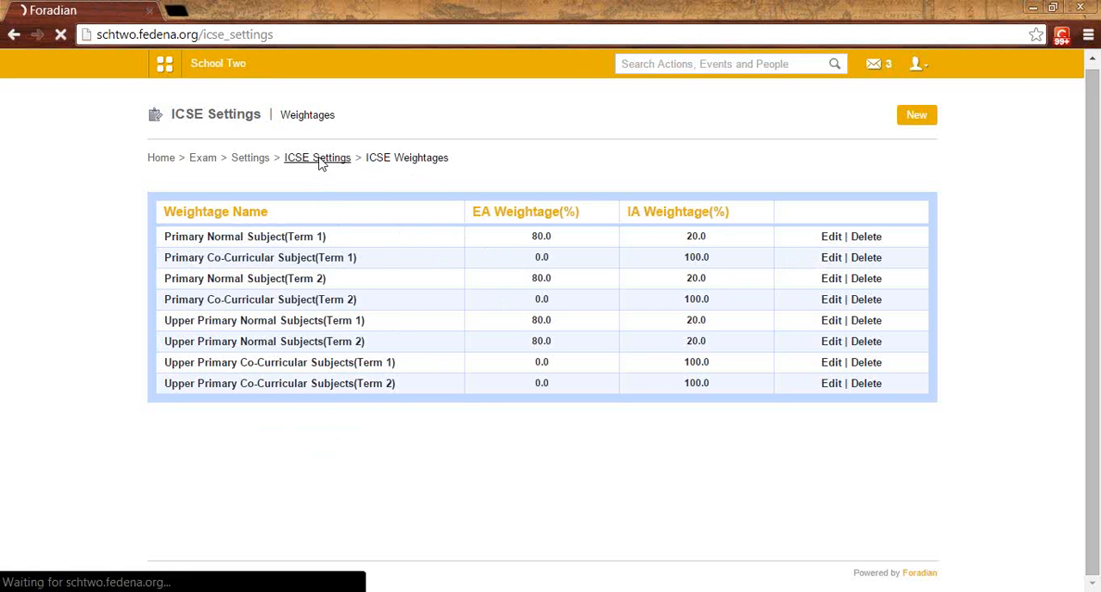
left_click(364, 292)
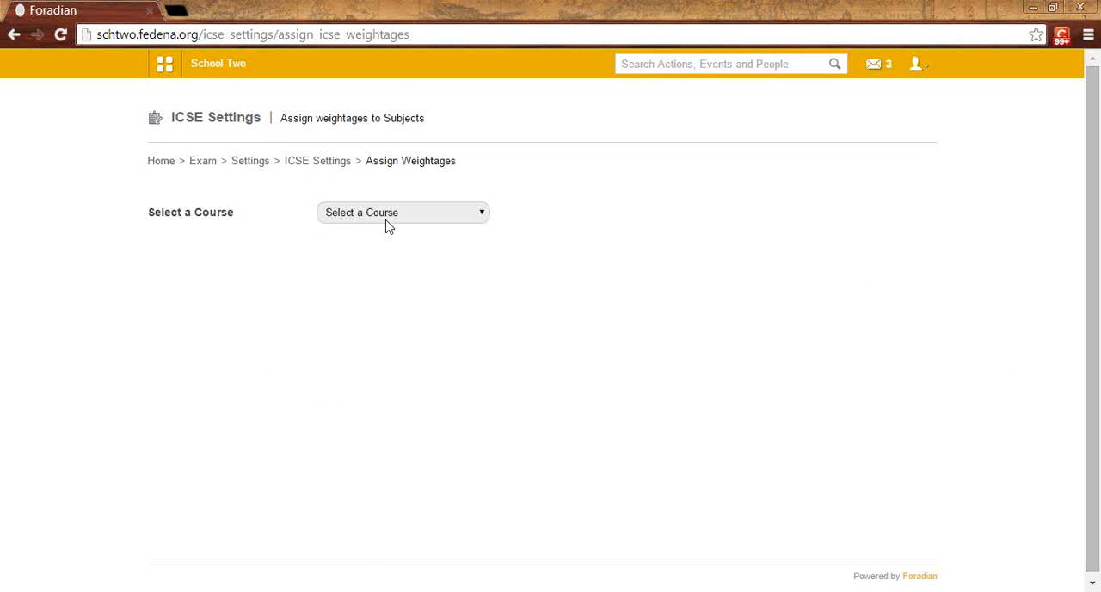
left_click(386, 220)
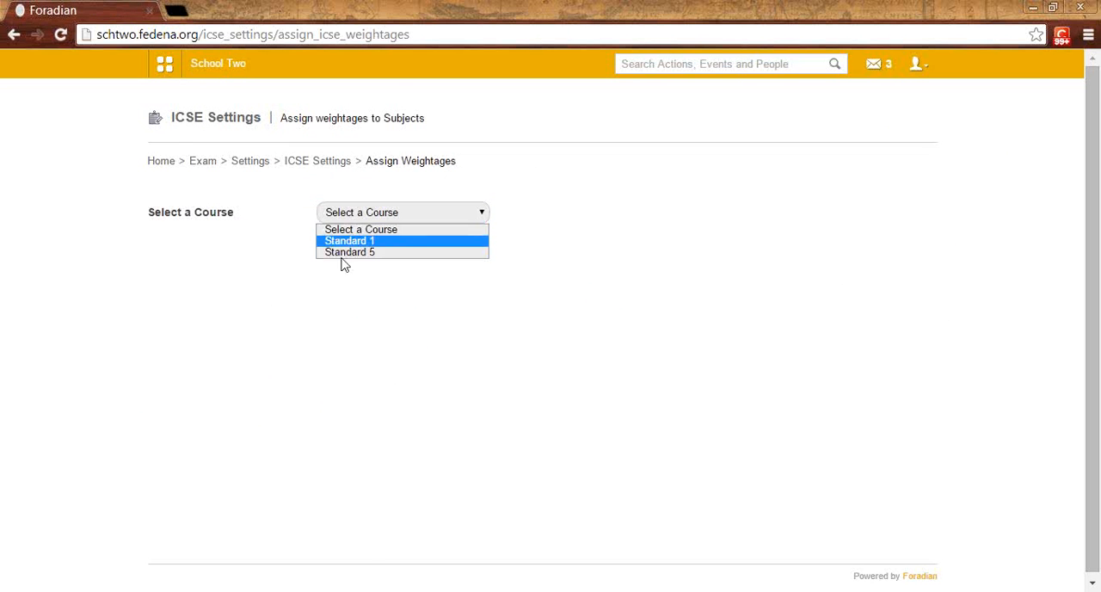
left_click(384, 242)
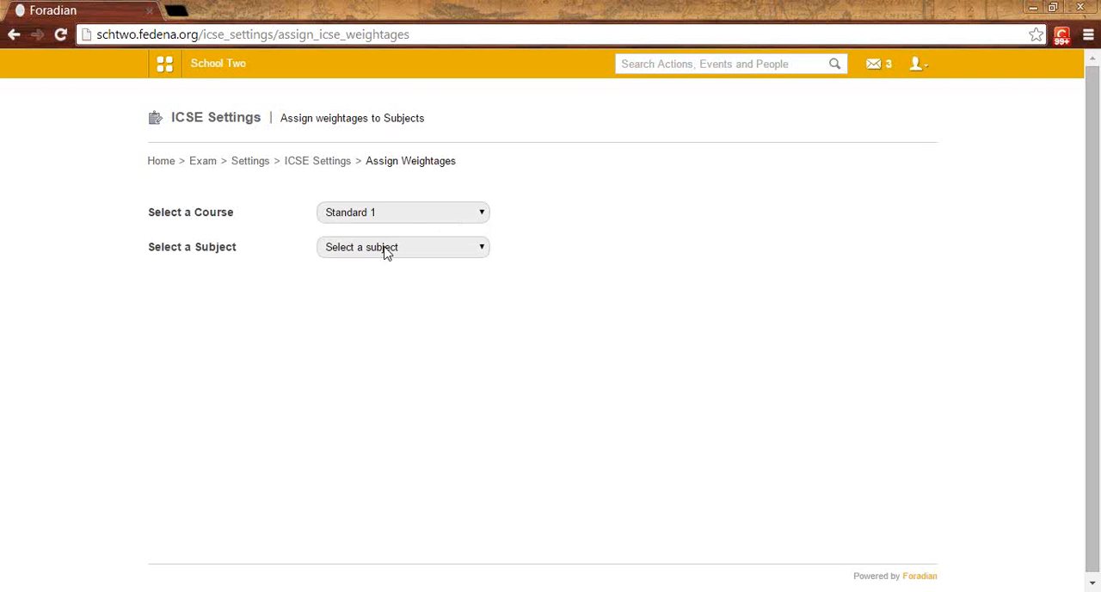
left_click(387, 250)
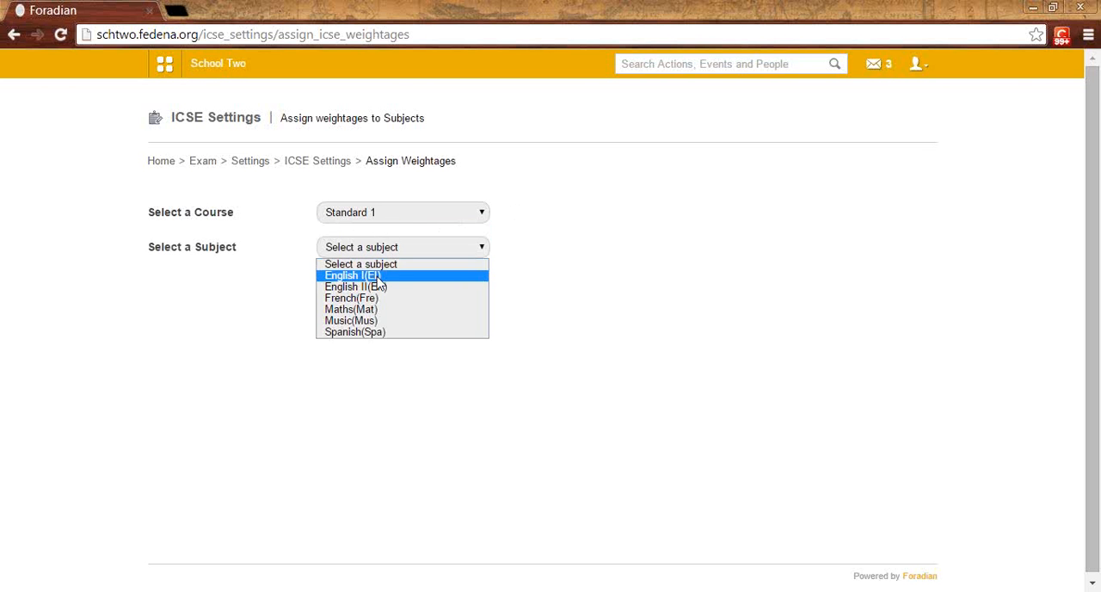
left_click(376, 276)
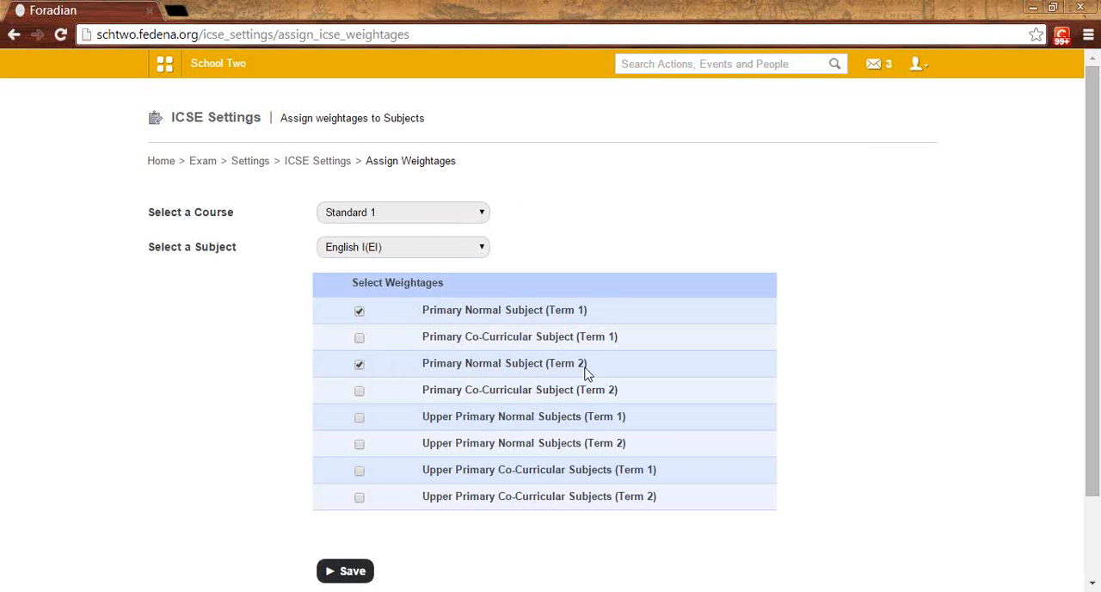
Step: Review the weightages assigned to English II and Music in the Standard 1 course
left_click(396, 250)
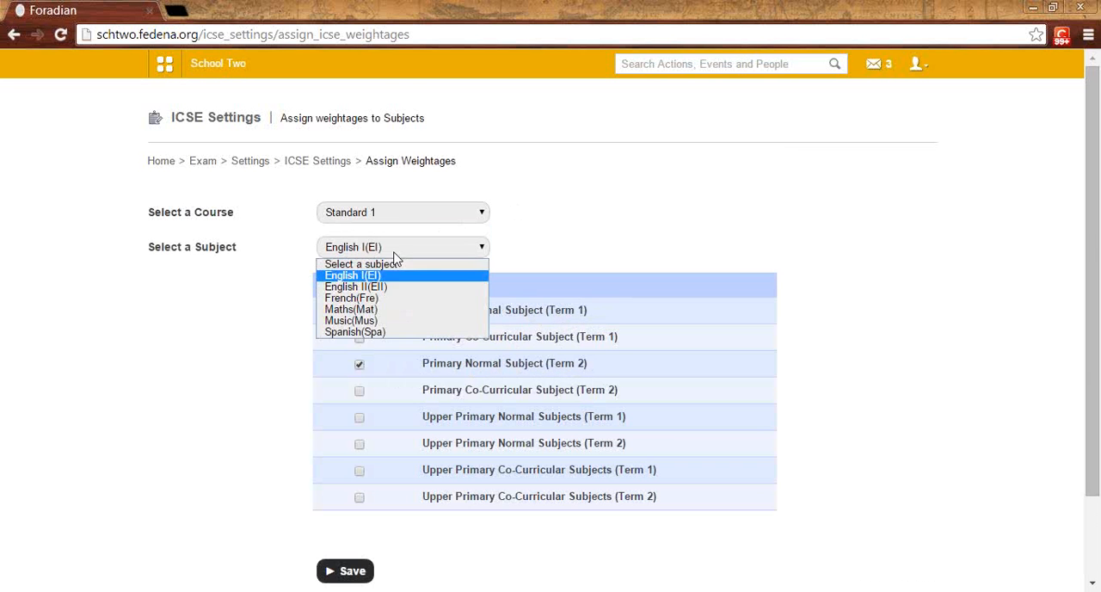
left_click(398, 293)
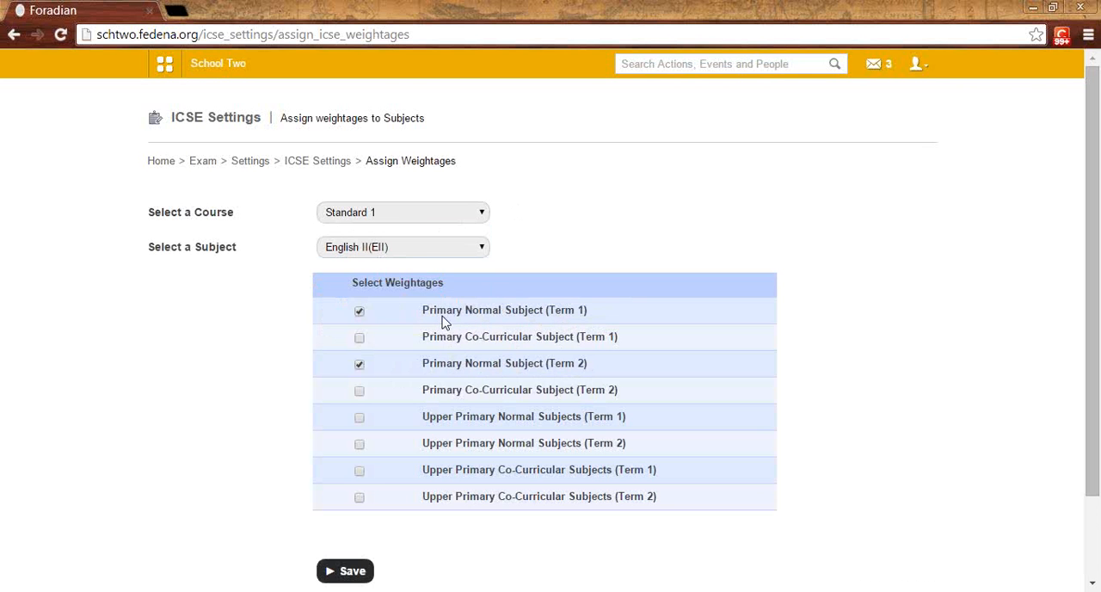
left_click(417, 252)
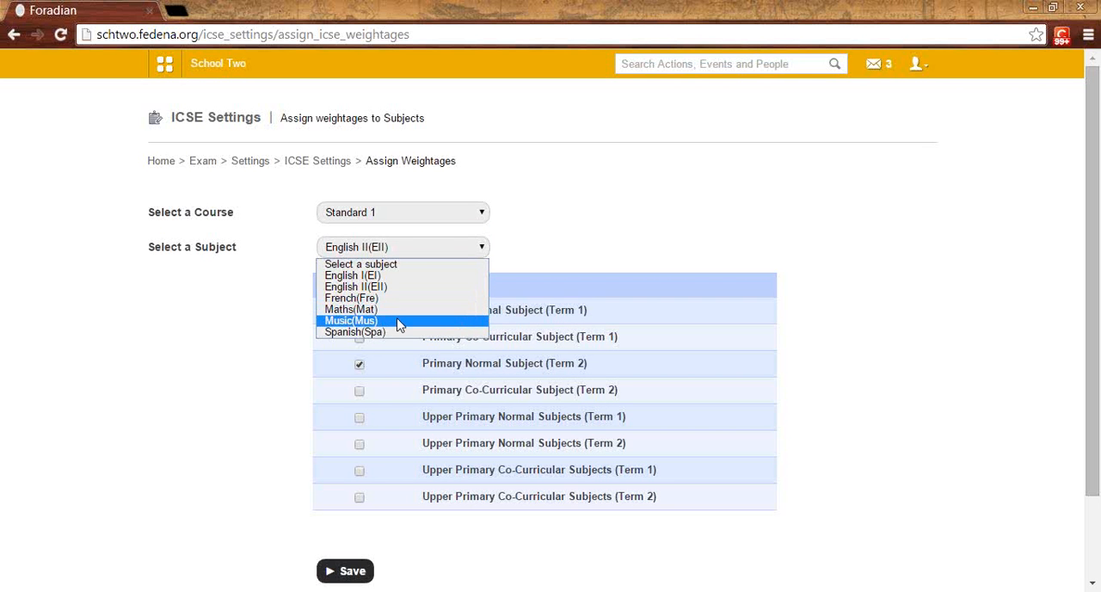
left_click(398, 320)
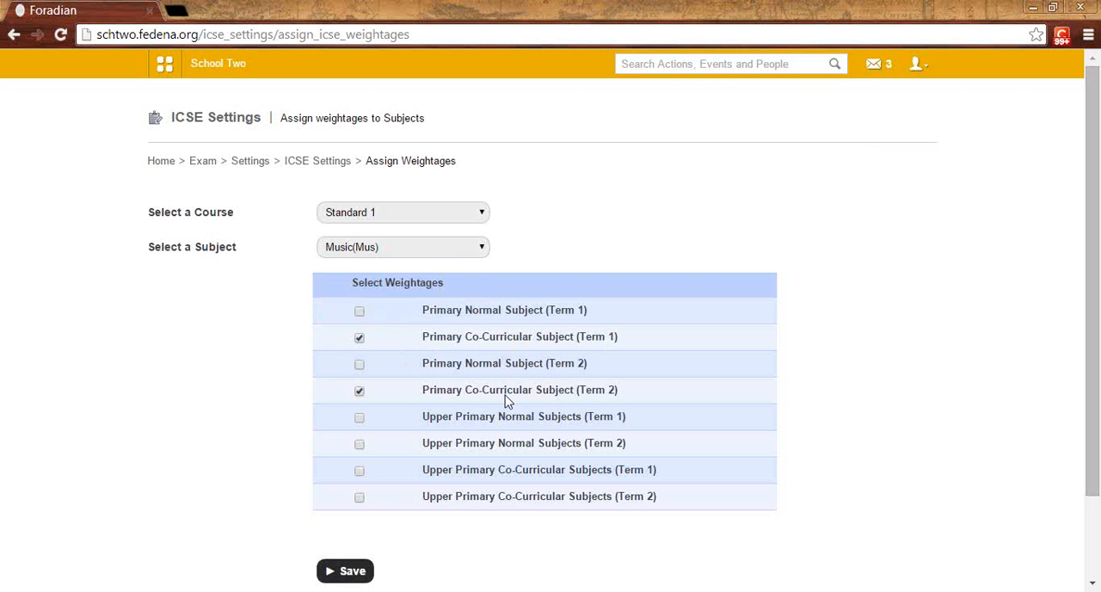
left_click(400, 251)
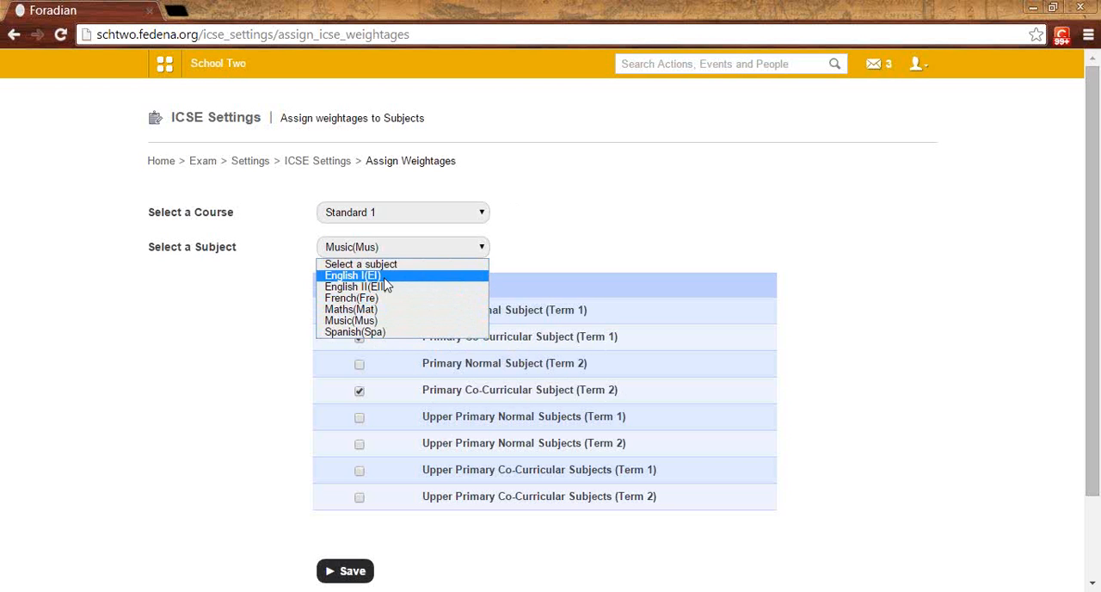
Step: Return to the ICSE settings, open IA Group Term 1 from the internal assessment groups for editing, and examine its group name
left_click(312, 168)
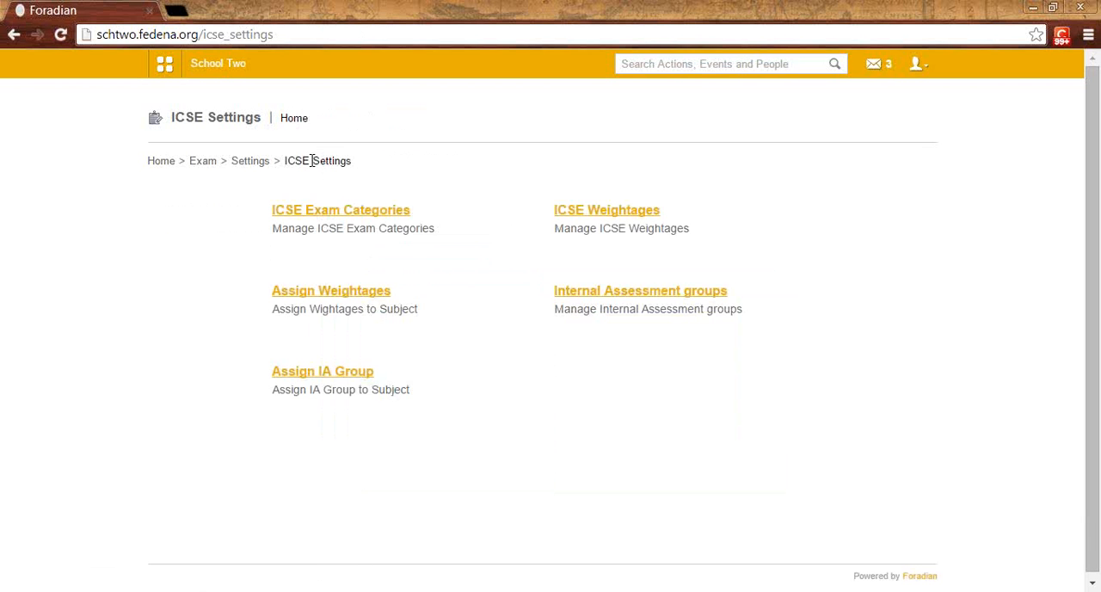
left_click(578, 297)
left_click(792, 240)
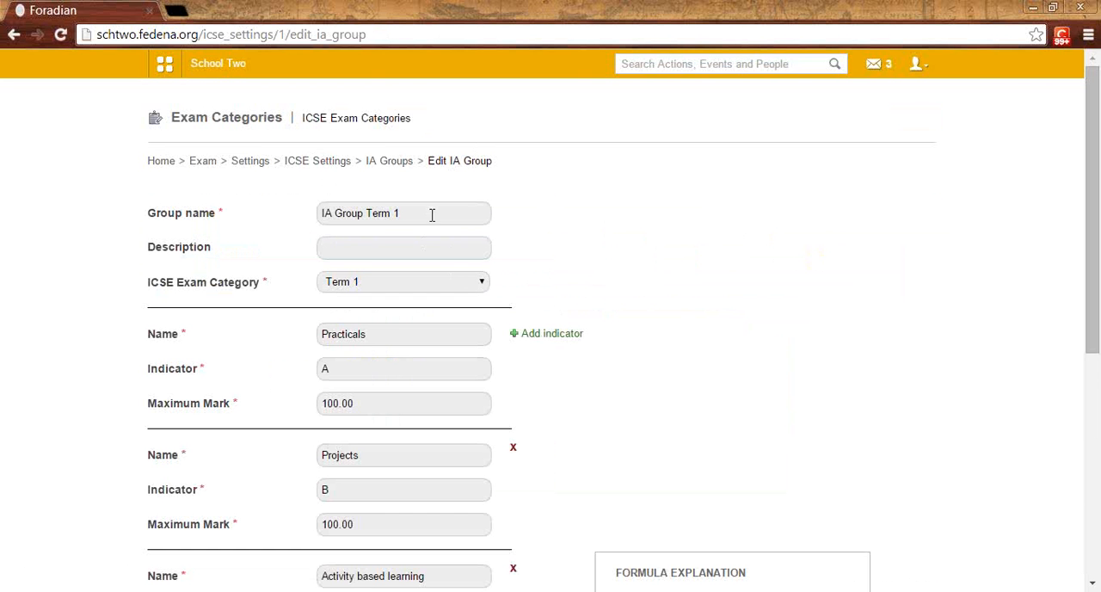
left_click_drag(413, 213, 324, 209)
left_click(364, 211)
scroll(407, 212, "down", 1)
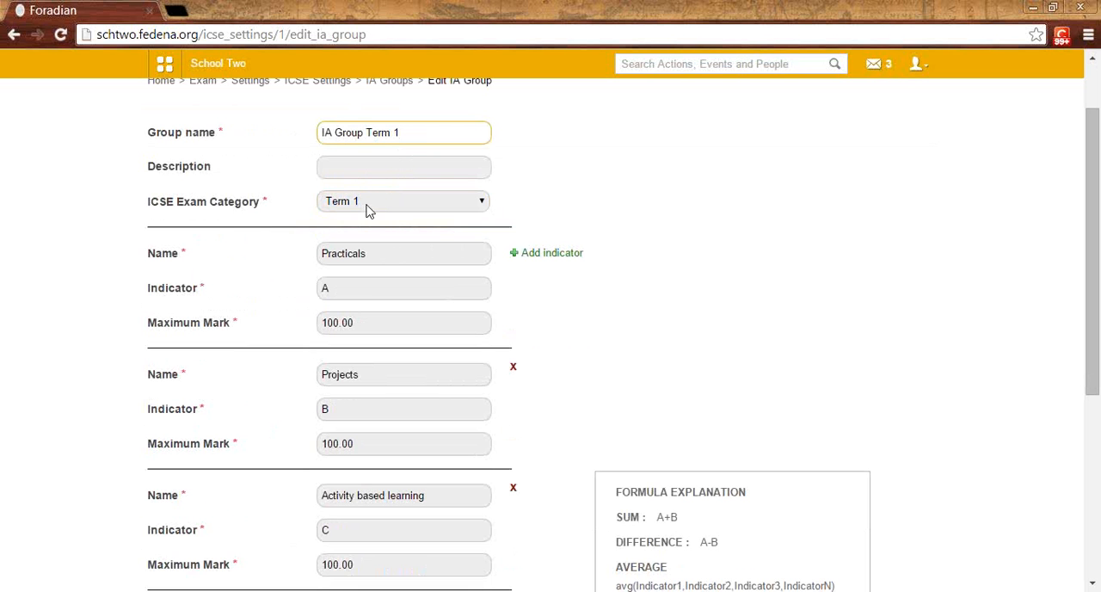
Step: Examine the names, indicator letters and maximum marks of the indicators in IA Group Term 1
left_click_drag(371, 252, 322, 252)
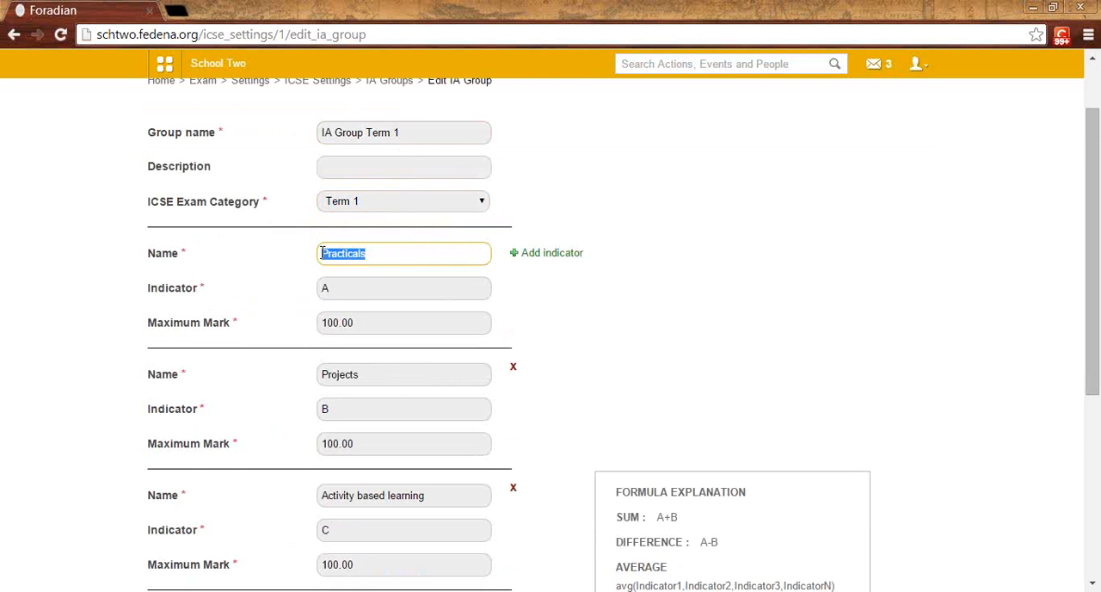
scroll(348, 283, "down", 1)
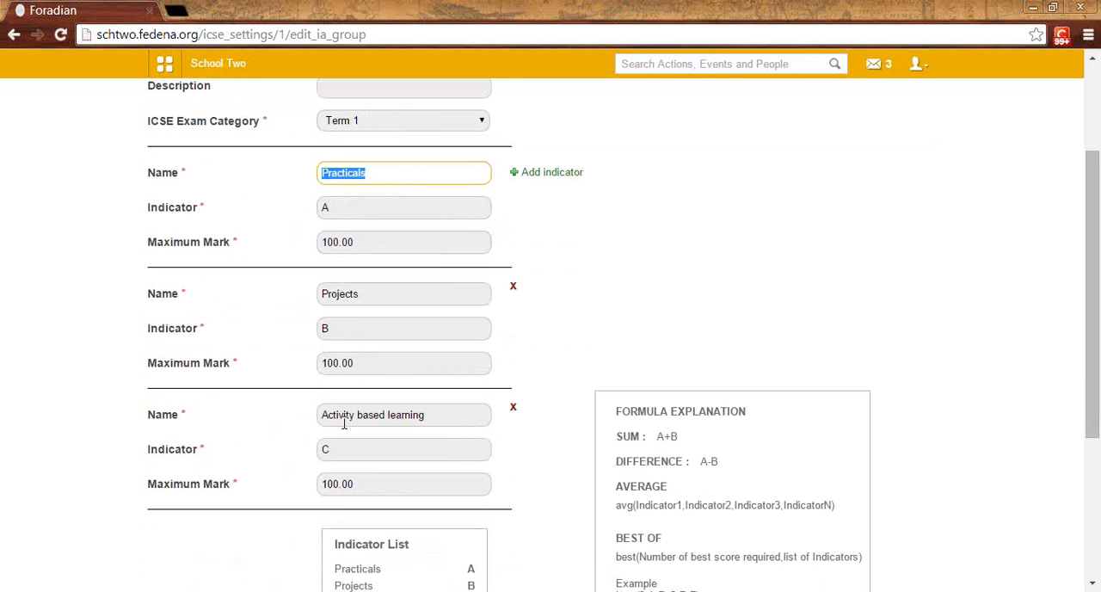
scroll(438, 420, "up", 1)
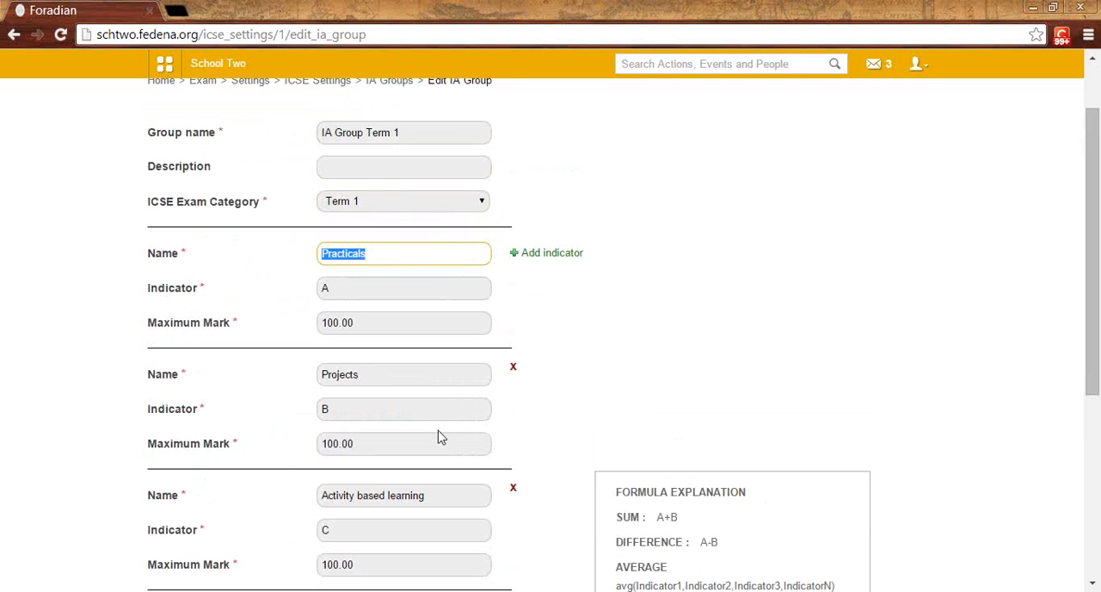
scroll(397, 404, "down", 1)
scroll(378, 430, "down", 1)
scroll(346, 456, "up", 1)
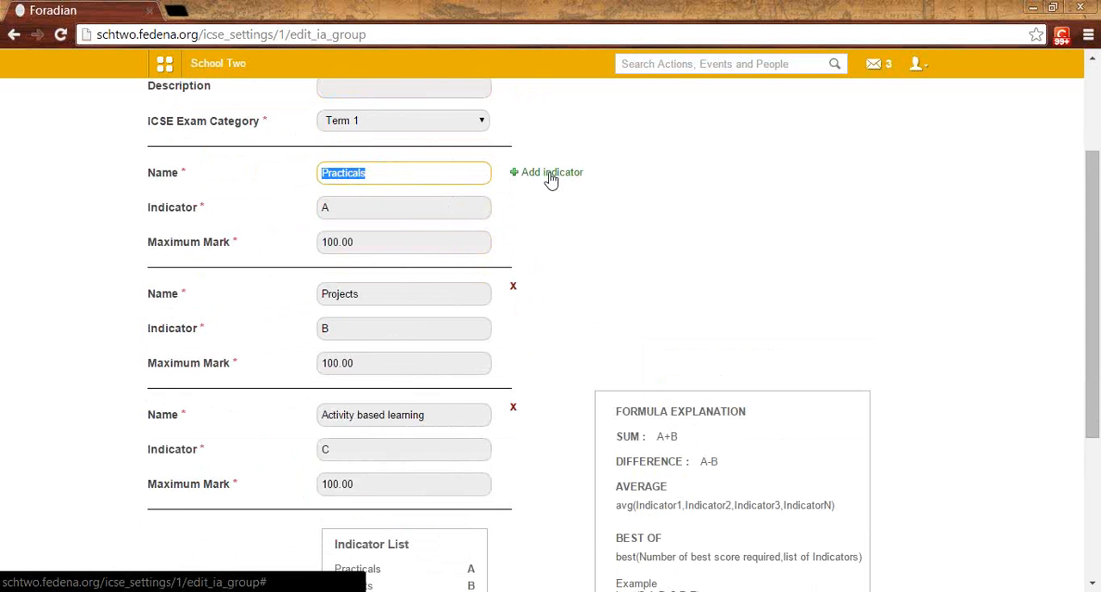
left_click(345, 207)
left_click_drag(337, 208, 314, 208)
left_click(342, 209)
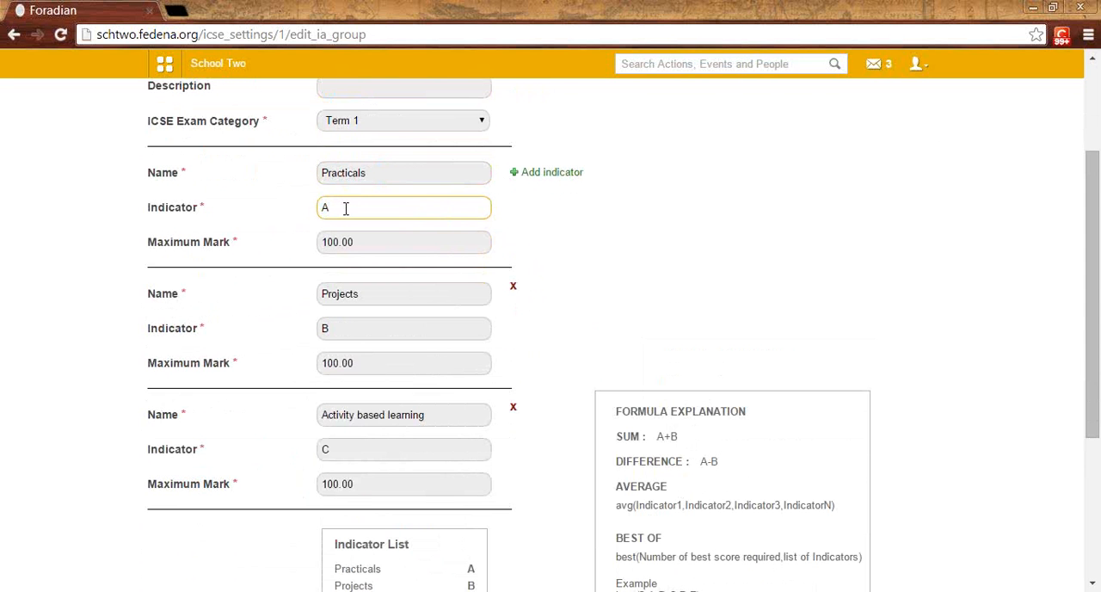
Step: Examine the indicator list and formula of IA Group Term 1 together with the formula explanation and examples
scroll(356, 275, "down", 2)
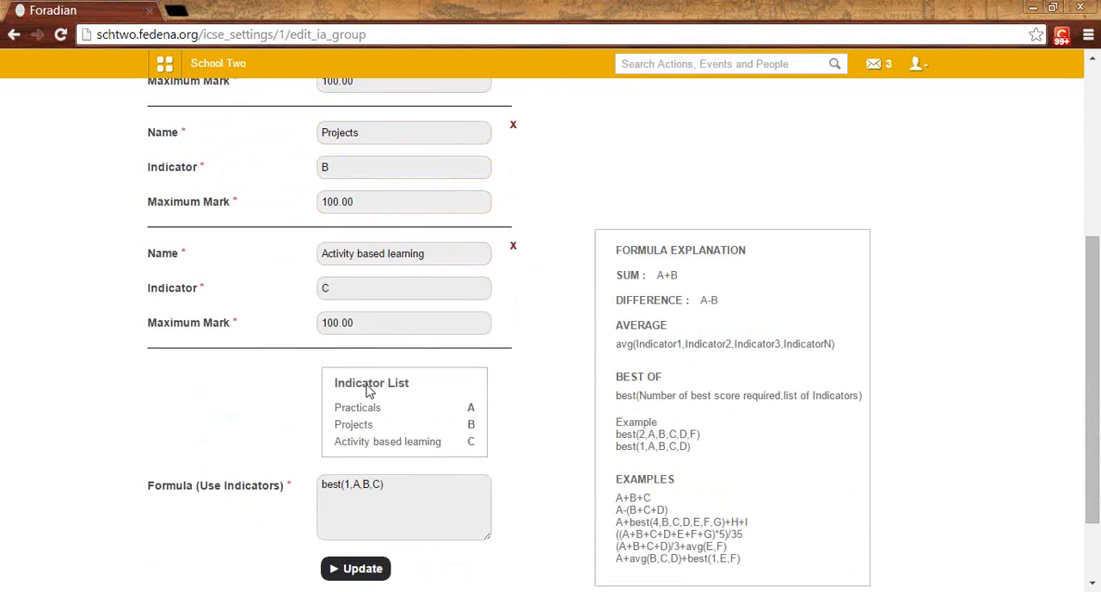
left_click_drag(392, 484, 324, 483)
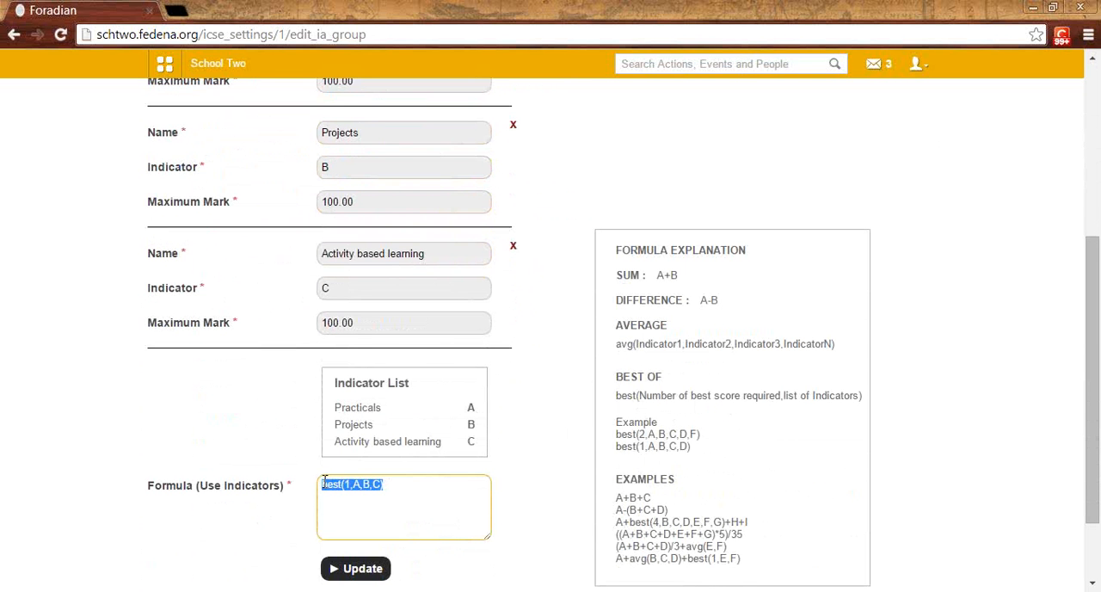
left_click(399, 479)
scroll(398, 484, "up", 1)
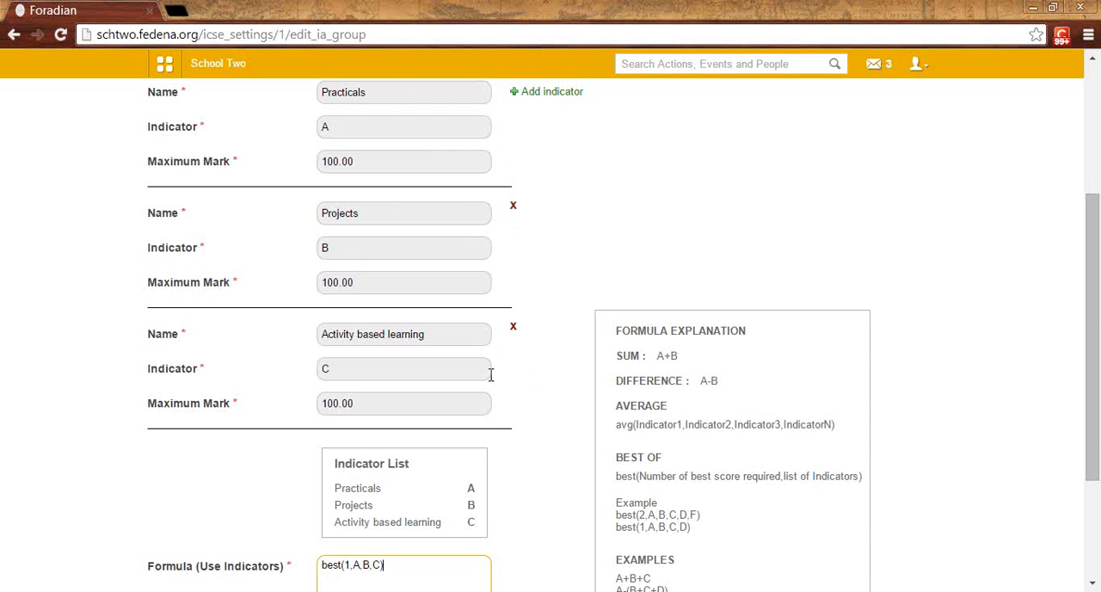
scroll(529, 381, "down", 3)
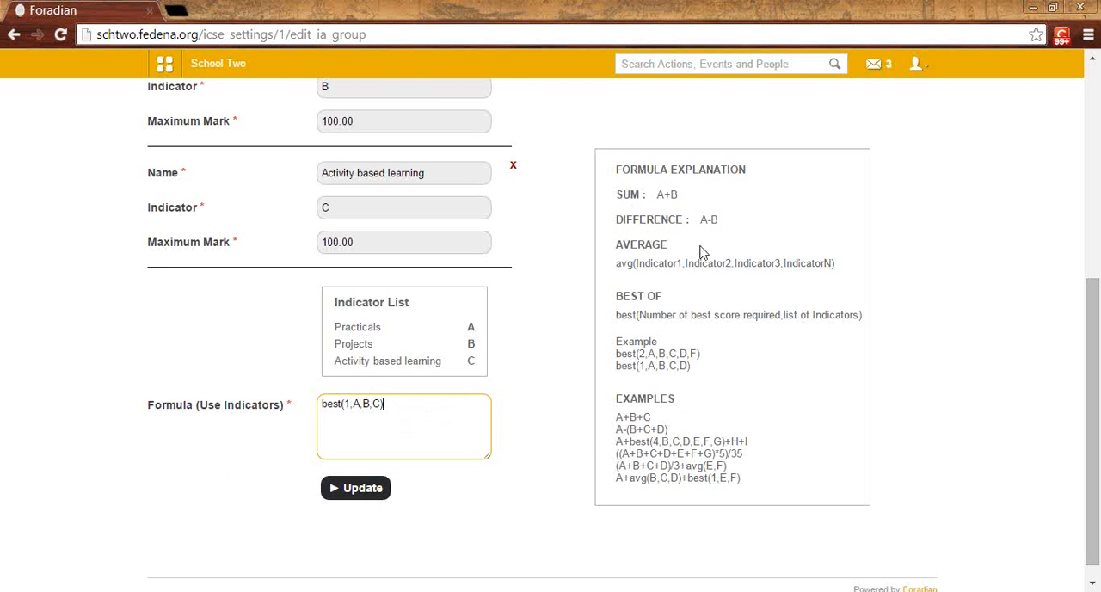
left_click(622, 269)
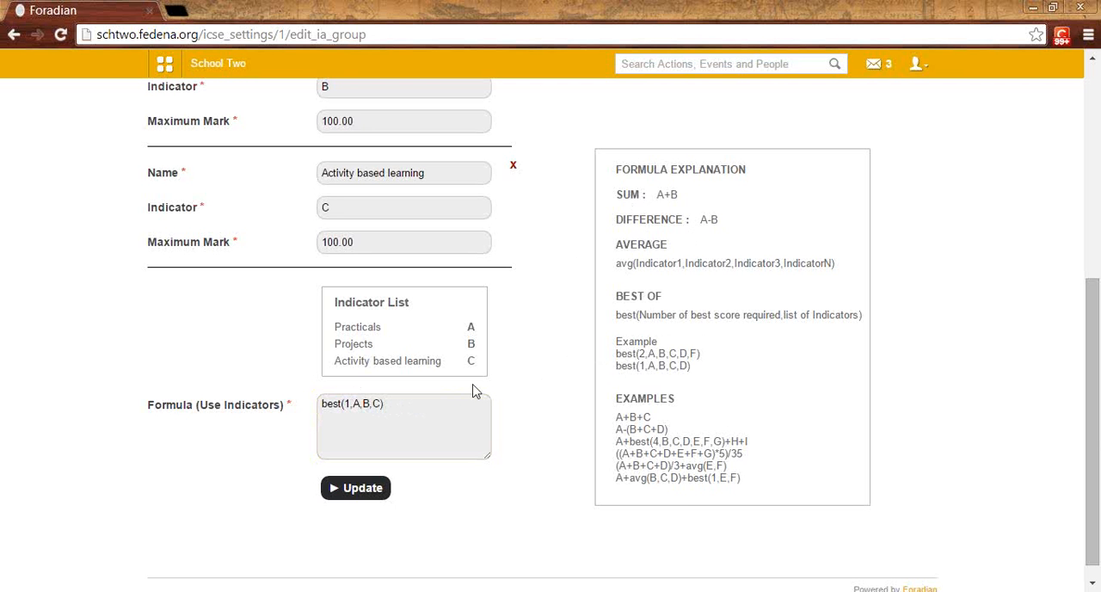
scroll(473, 392, "up", 2)
scroll(473, 391, "up", 3)
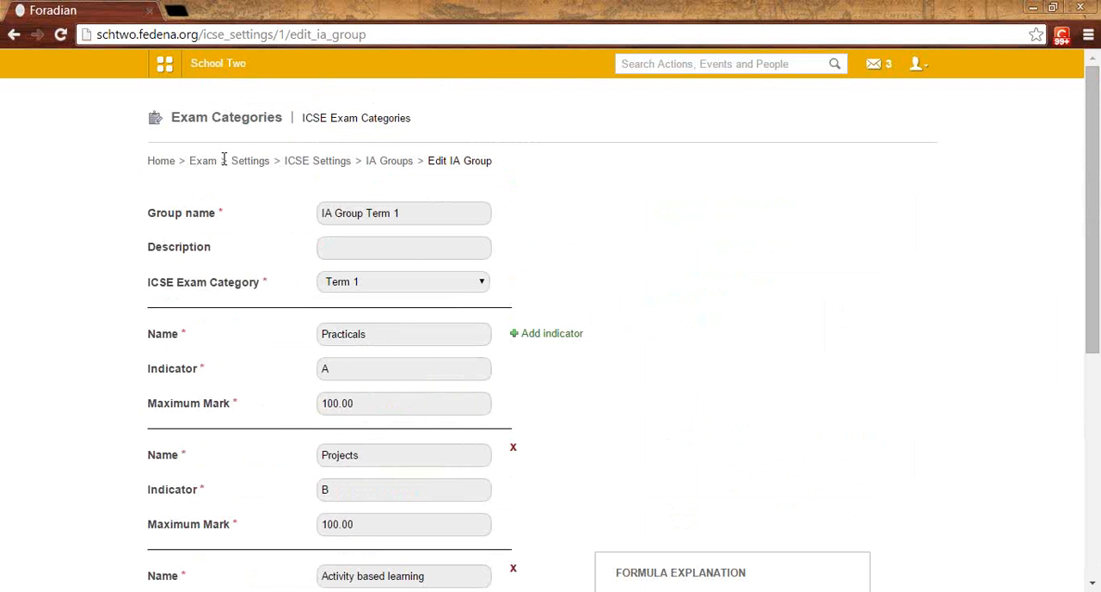
Step: Return to the IA groups, open IA Group Term 2 for editing, and examine its indicators and formula
left_click(392, 163)
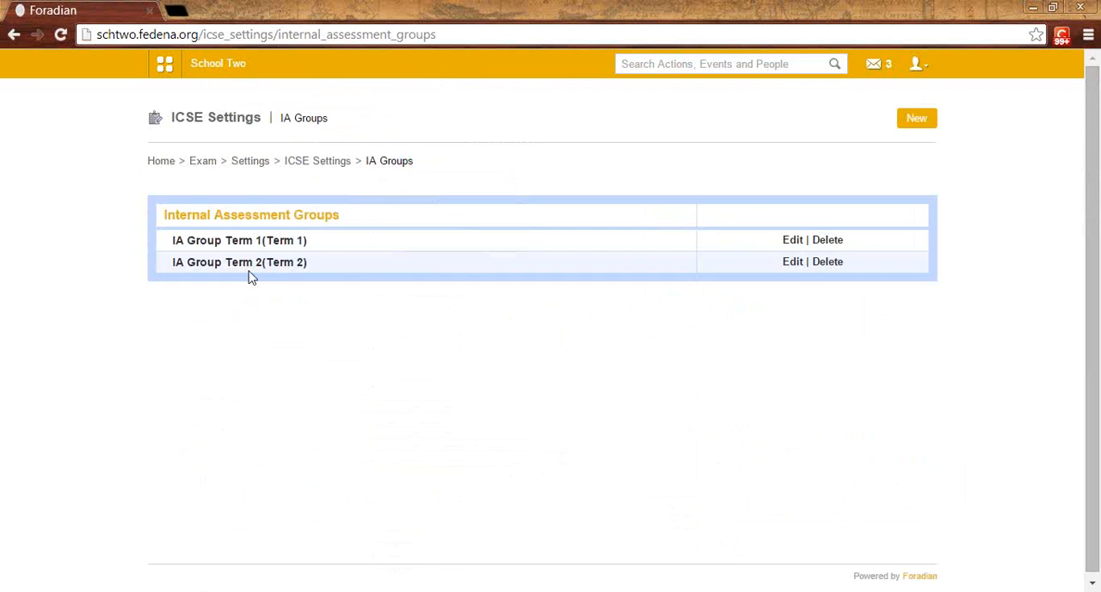
left_click(791, 262)
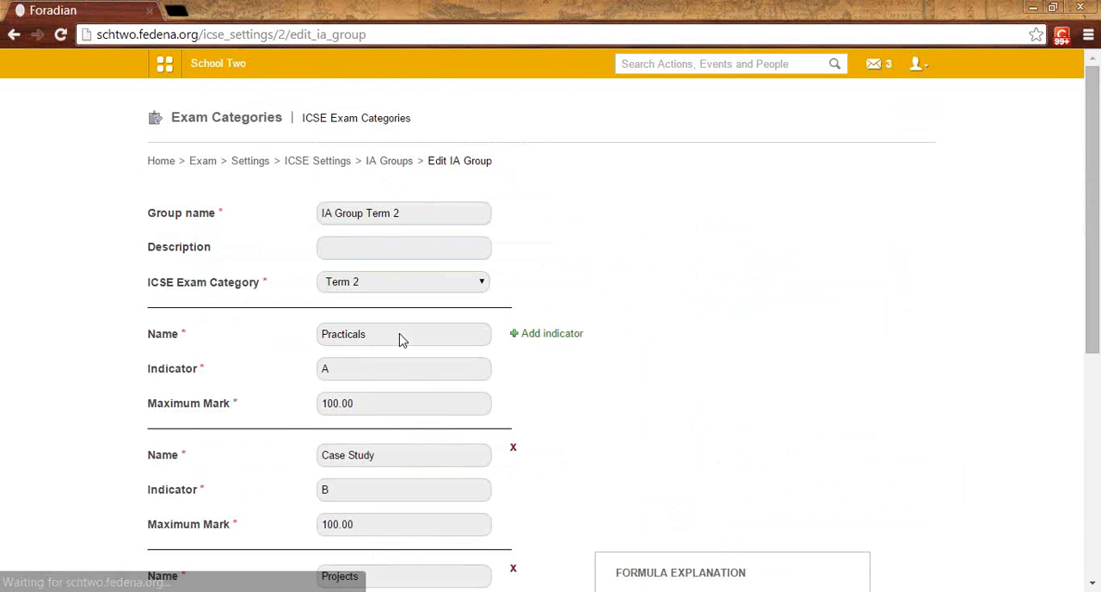
scroll(401, 339, "down", 4)
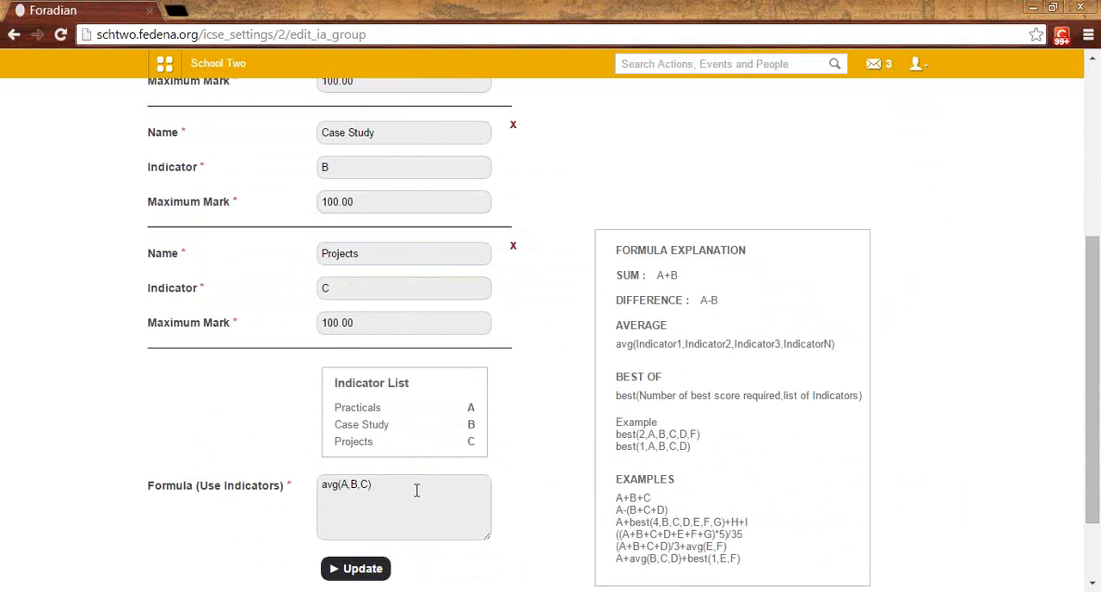
Step: Return to the IA groups from IA Group Term 2, open IA Group Term 1 for editing, and examine its exam category and indicators
scroll(417, 489, "up", 1)
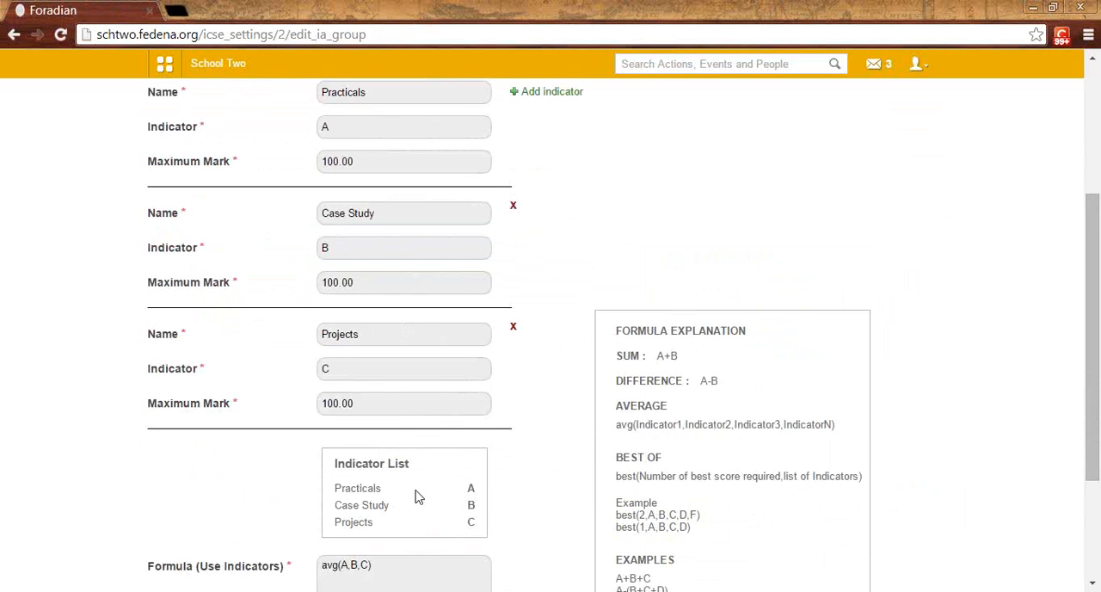
scroll(417, 496, "up", 2)
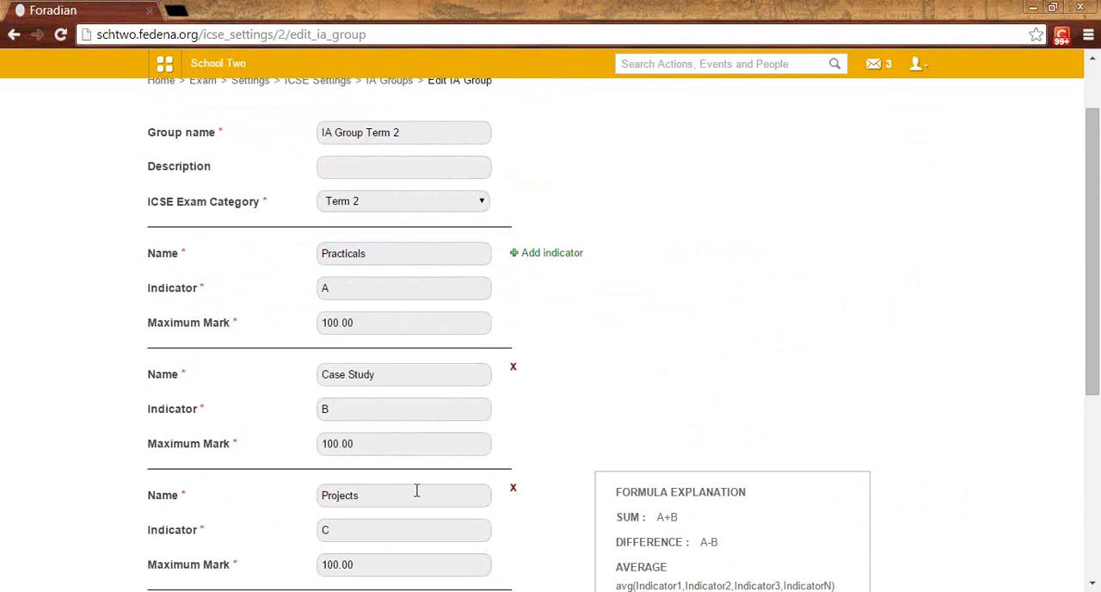
scroll(416, 490, "up", 1)
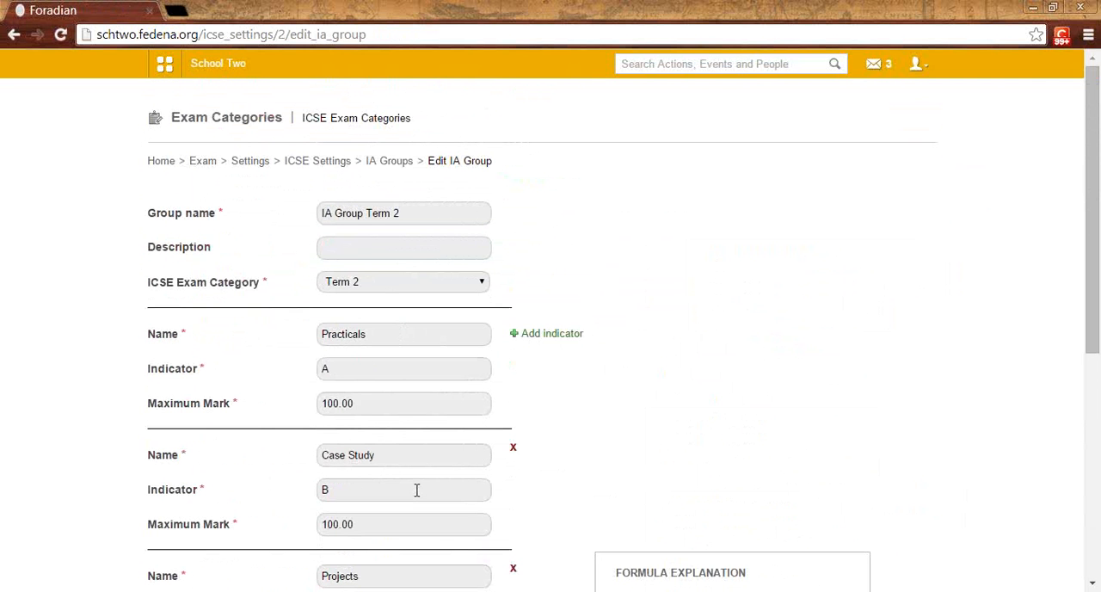
left_click(381, 163)
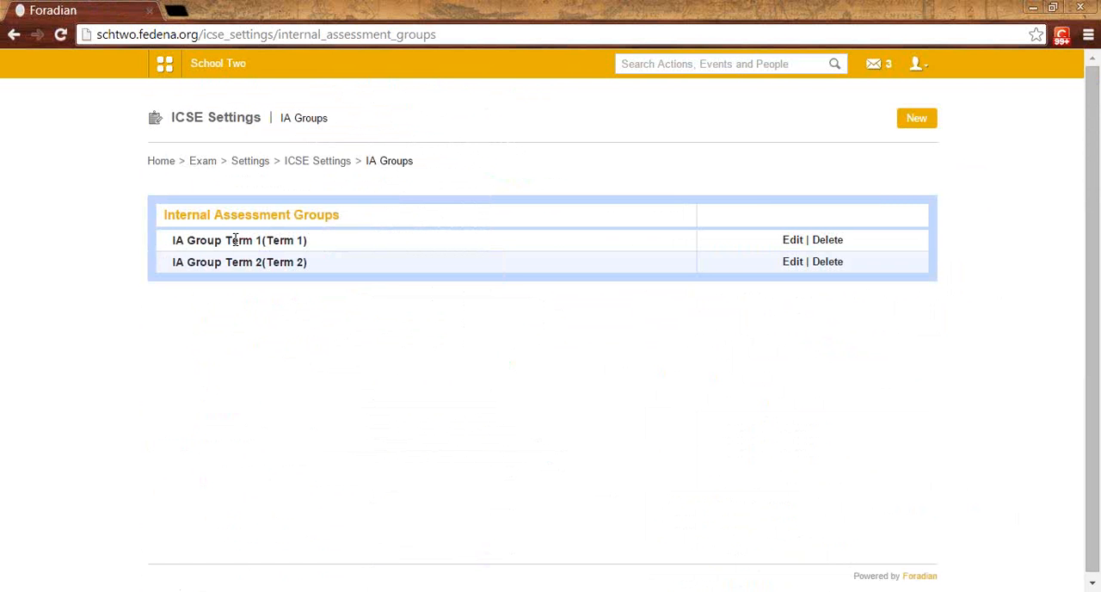
left_click(793, 241)
scroll(296, 362, "down", 2)
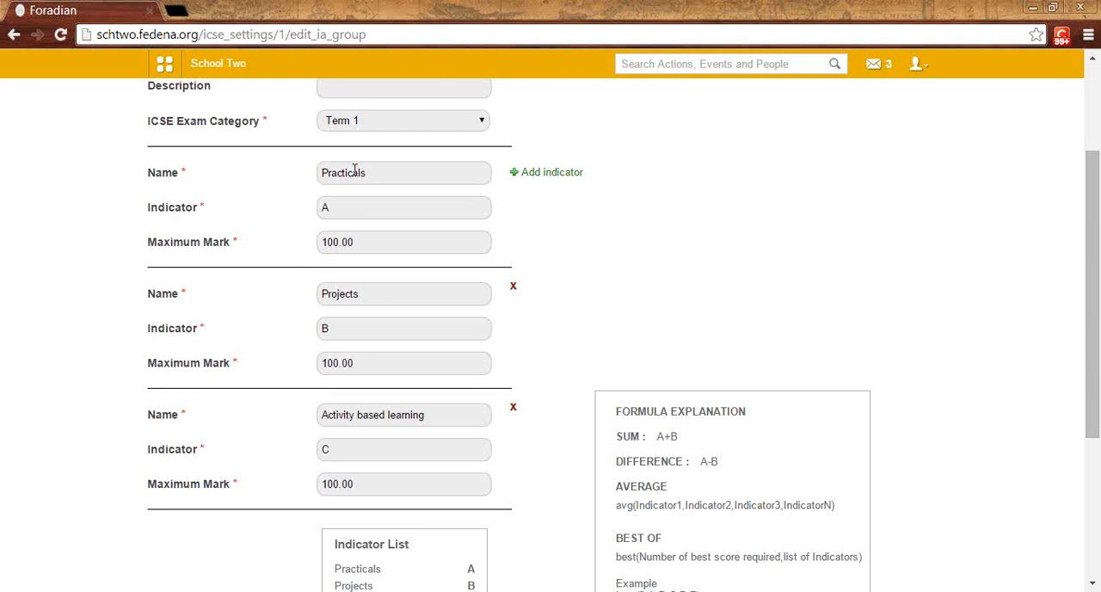
scroll(348, 296, "up", 2)
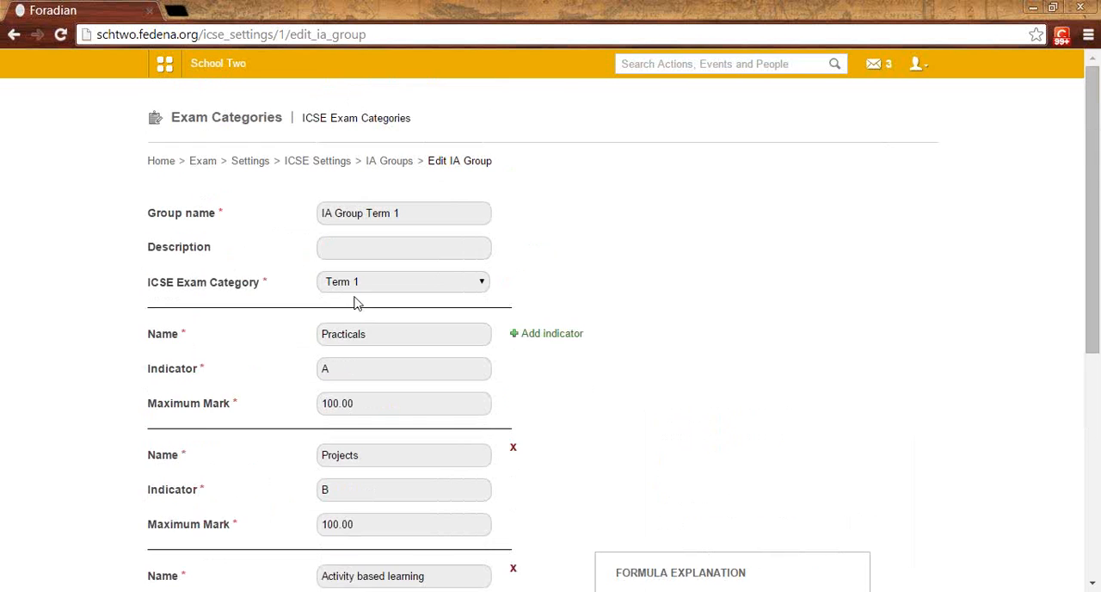
Step: Go to the IA group assignment in the ICSE settings and display the groups for course Standard 1 and subject English I
left_click(377, 163)
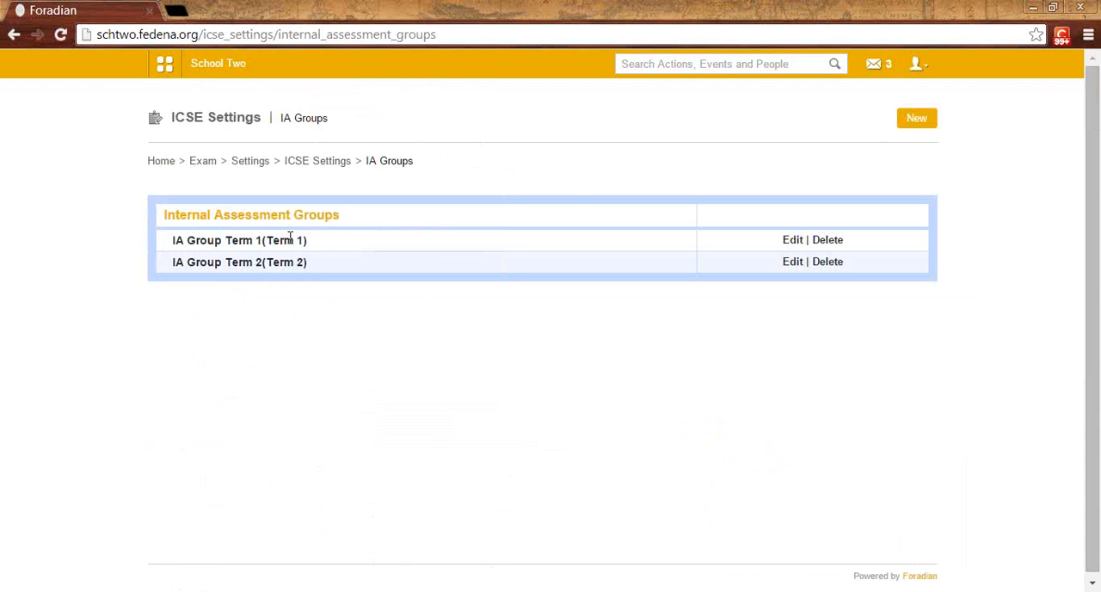
left_click(302, 162)
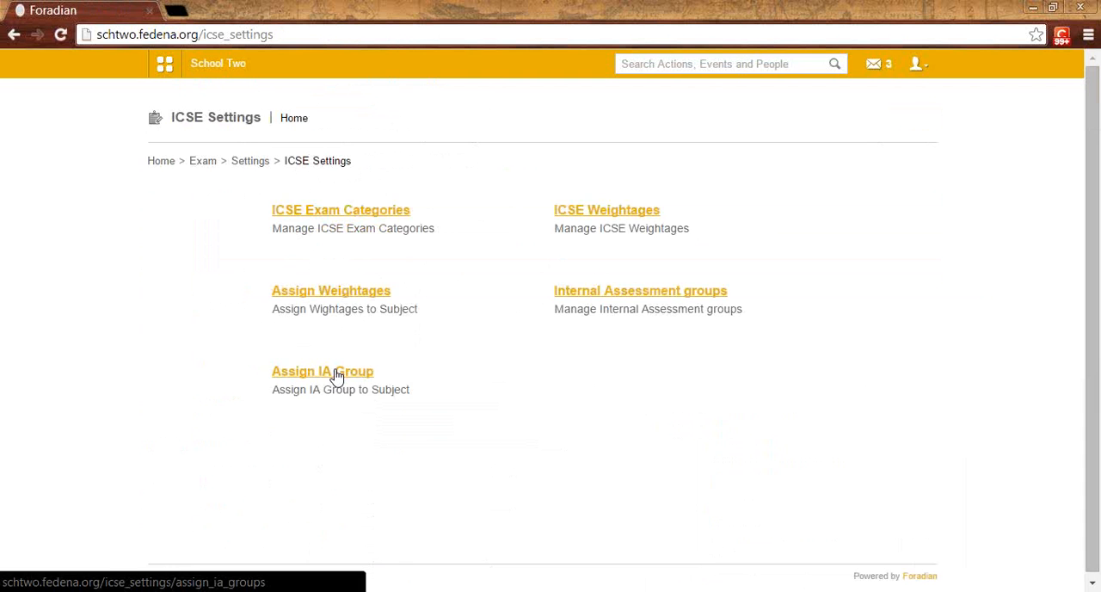
left_click(337, 377)
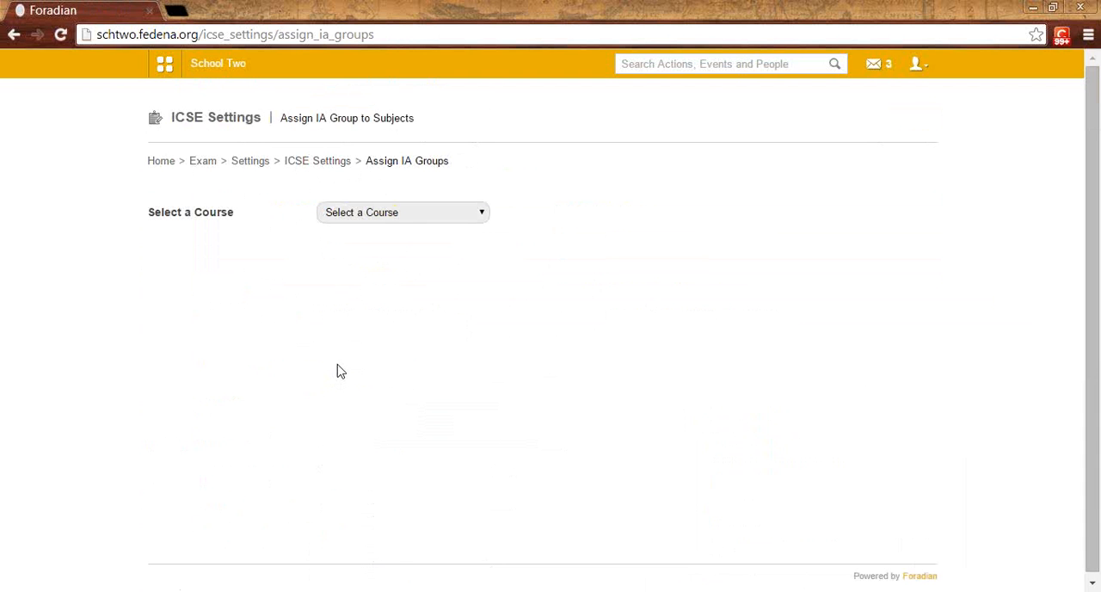
left_click(399, 221)
left_click(398, 241)
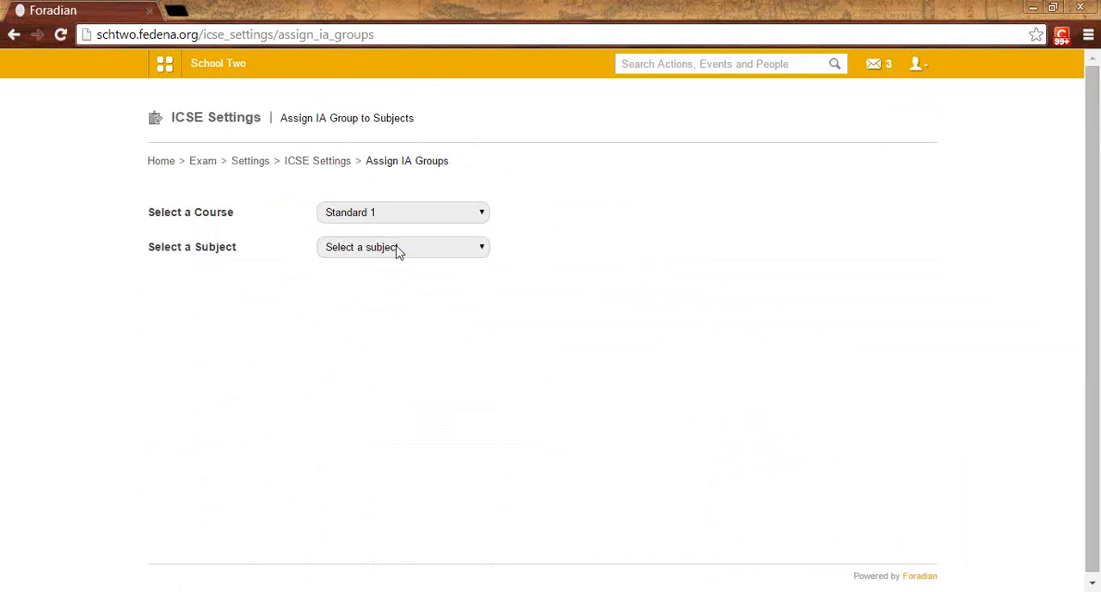
left_click(397, 247)
left_click(400, 276)
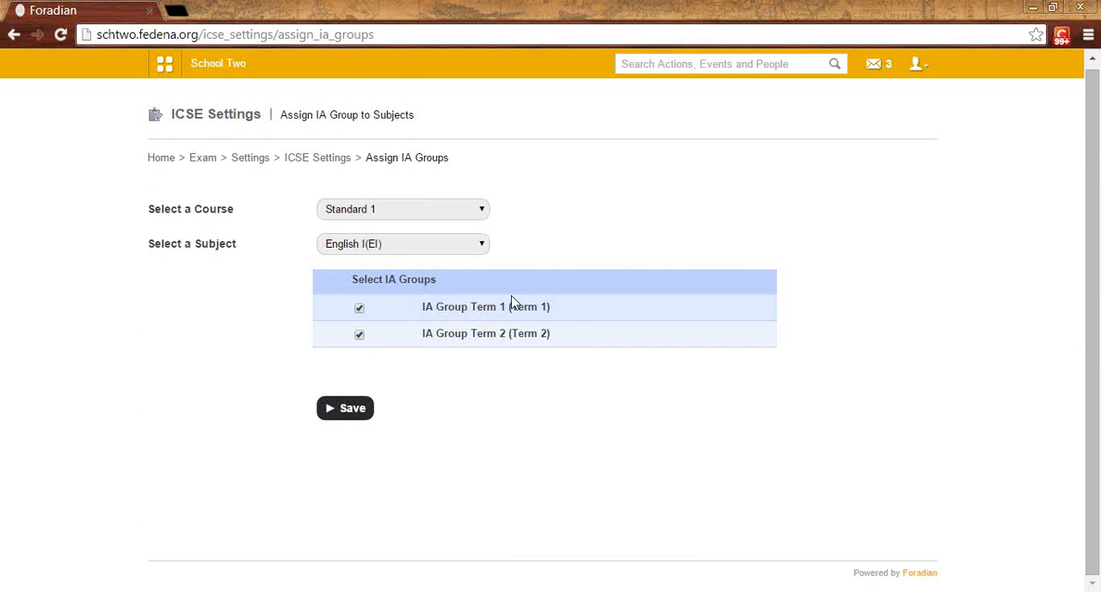
Step: Display the IA groups assigned to English II and examine the other subjects available for assignment
left_click(375, 247)
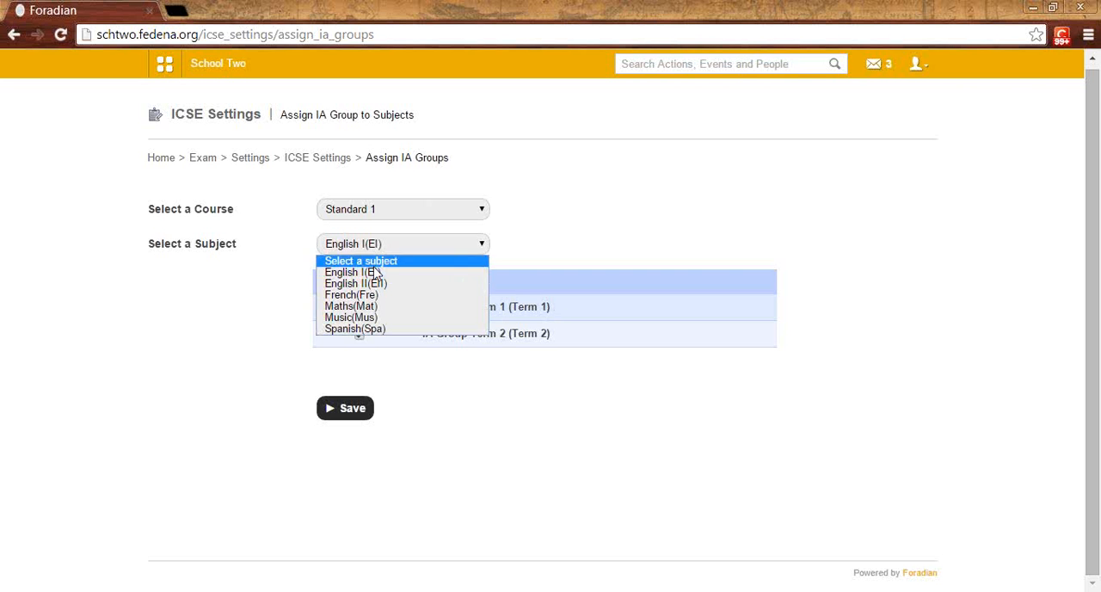
left_click(376, 284)
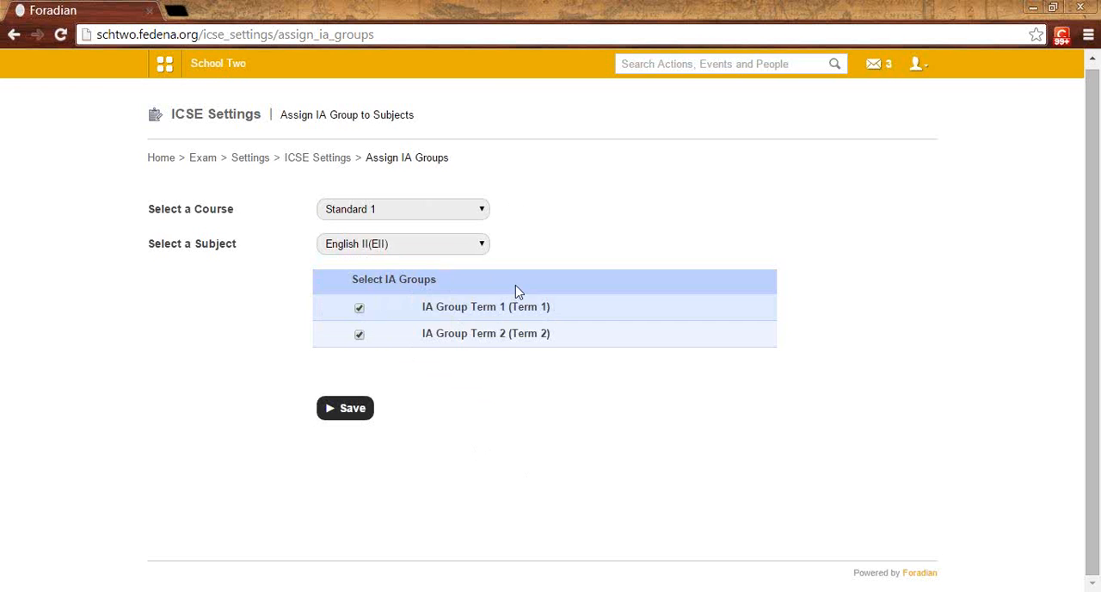
left_click(372, 245)
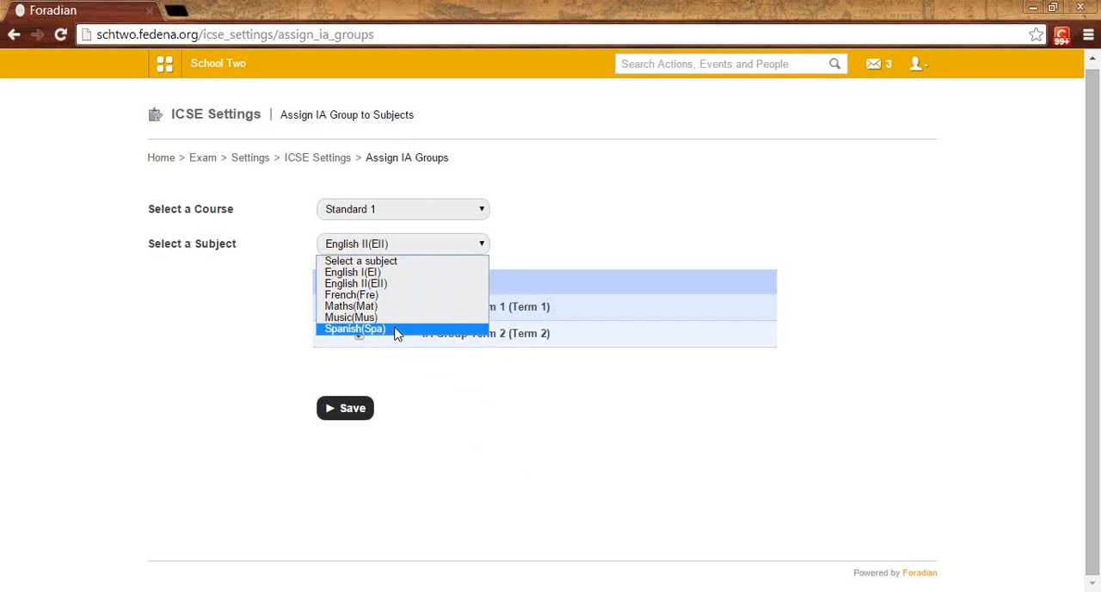
Step: Go to Exam Management and open the exam groups of Batch A 2014 in course Standard 1
left_click(314, 160)
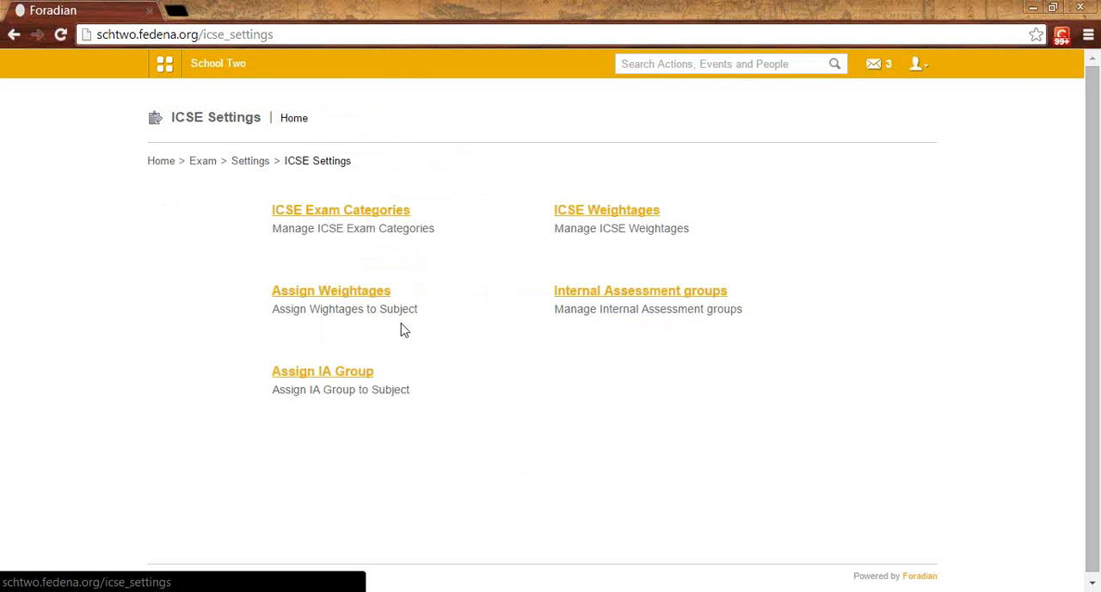
left_click(215, 164)
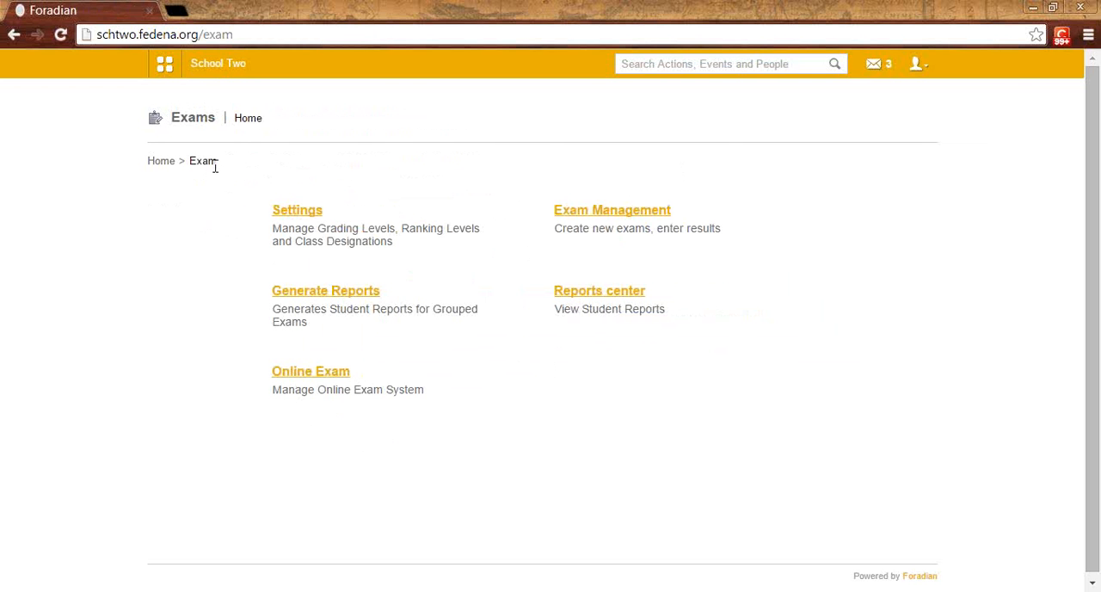
left_click(589, 222)
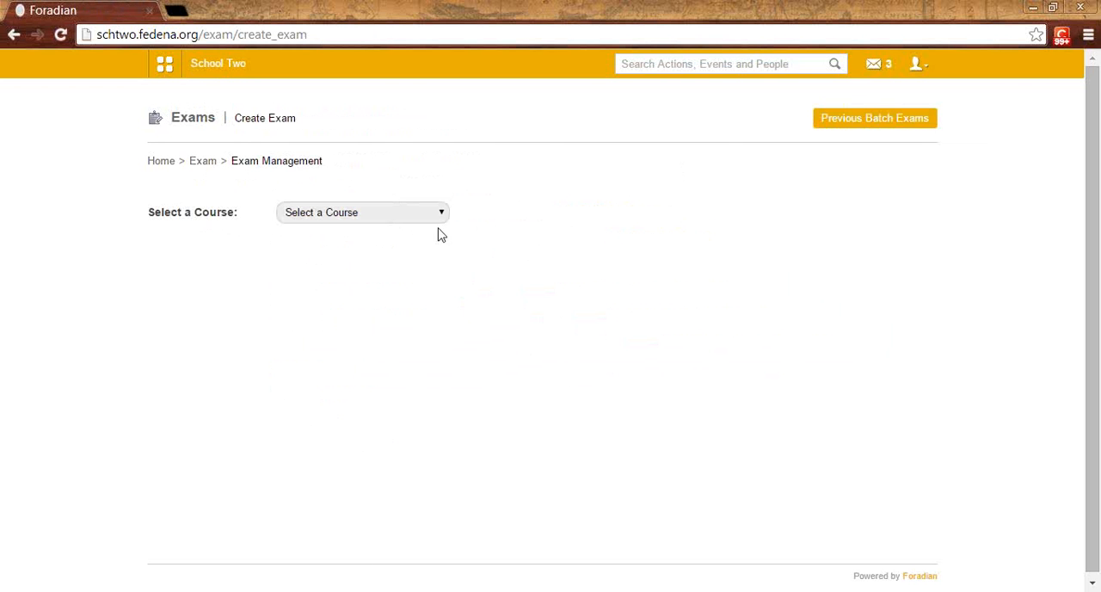
left_click(395, 220)
left_click(375, 348)
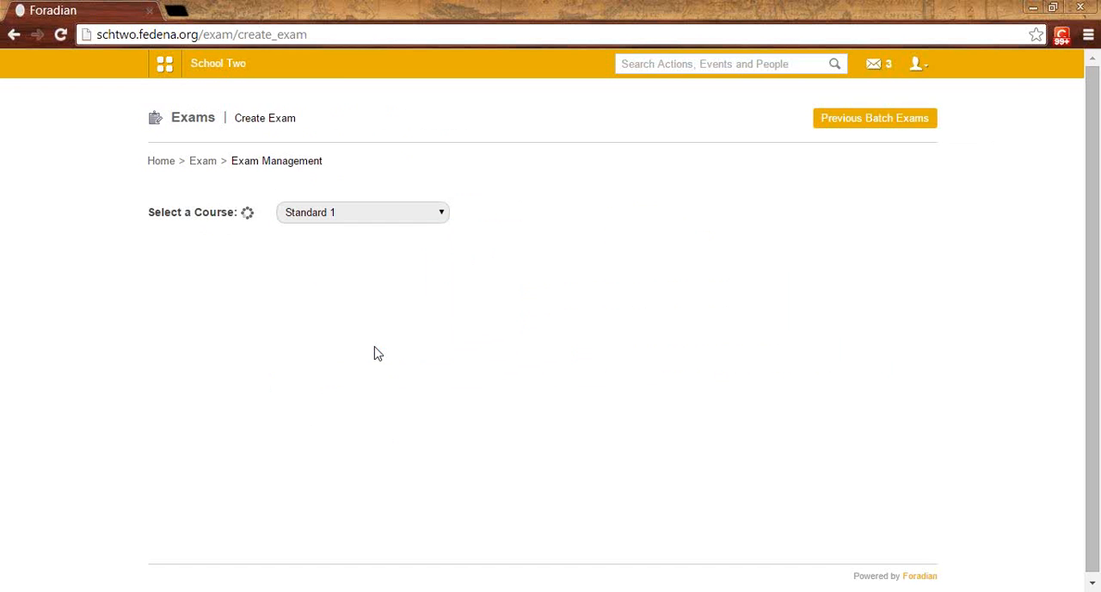
left_click(226, 246)
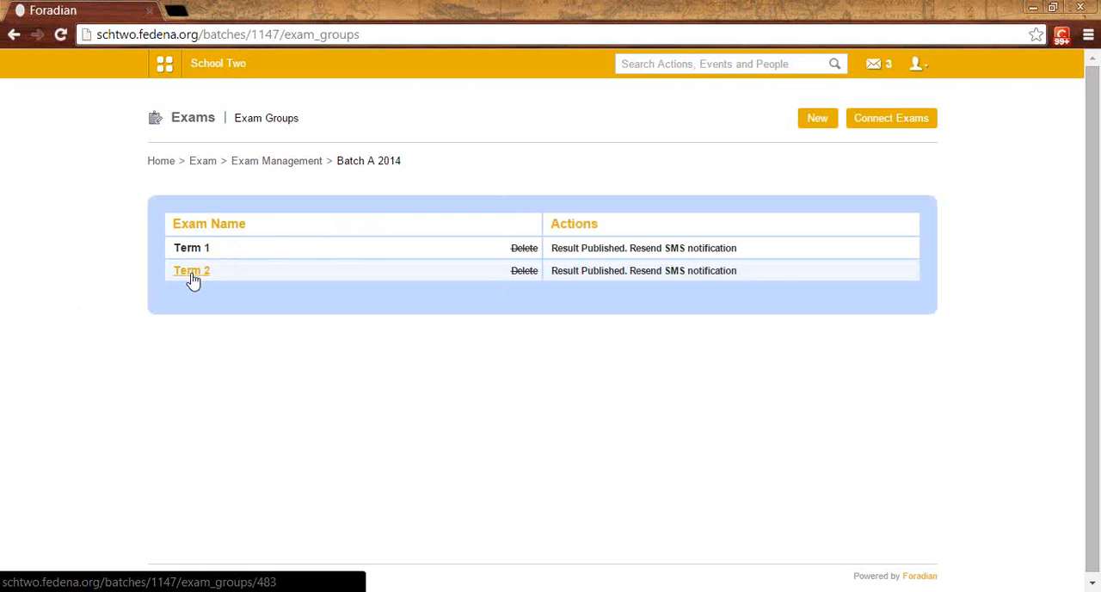
Step: Open the new exam form, examine the ICSE exam category choices, and return to the Batch A 2014 exam groups without saving
left_click(818, 127)
left_click(442, 249)
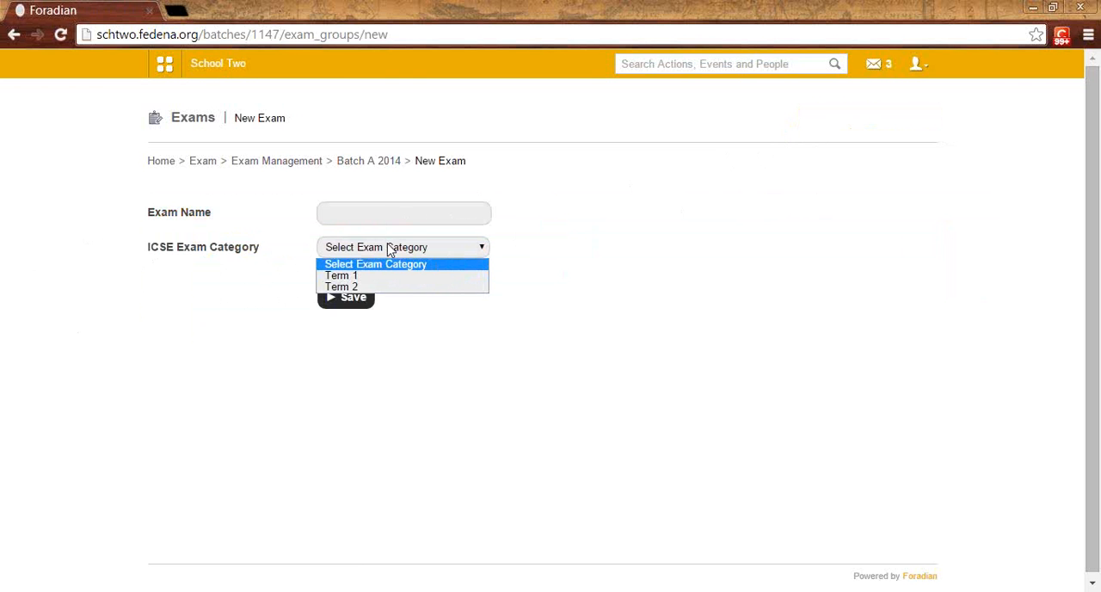
left_click(368, 166)
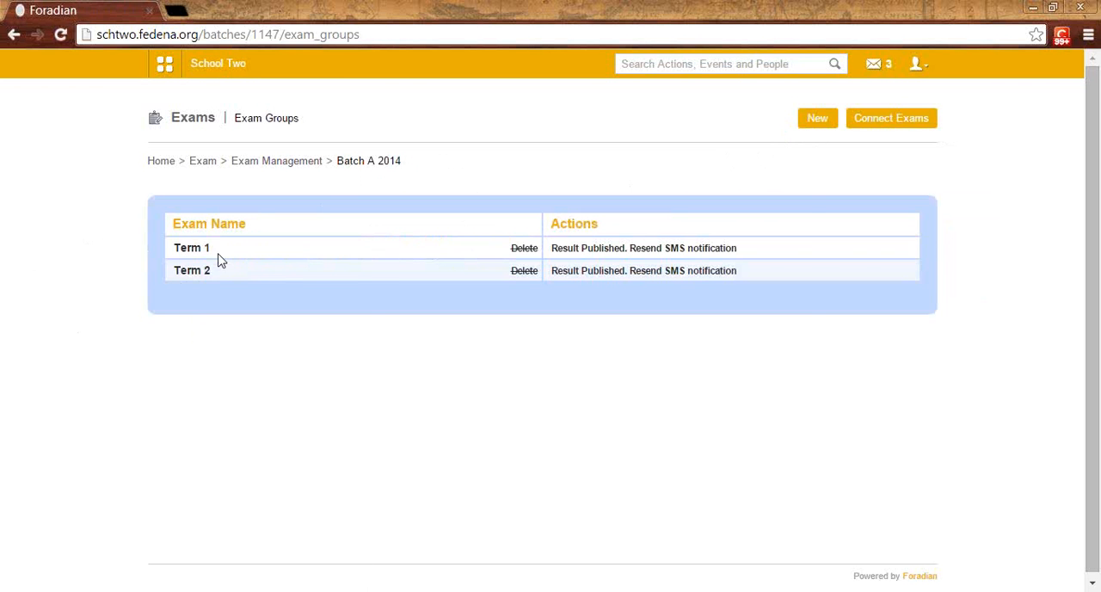
Step: Open English I in the Term 1 exam and examine the student's marks, grade and internal assessment scores
left_click(203, 252)
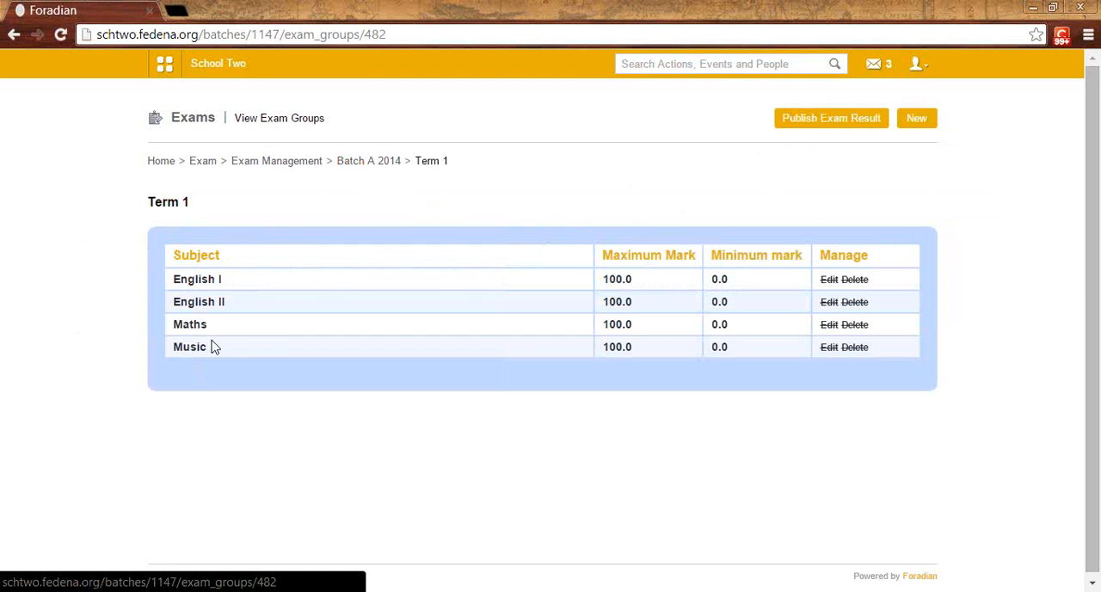
left_click(205, 281)
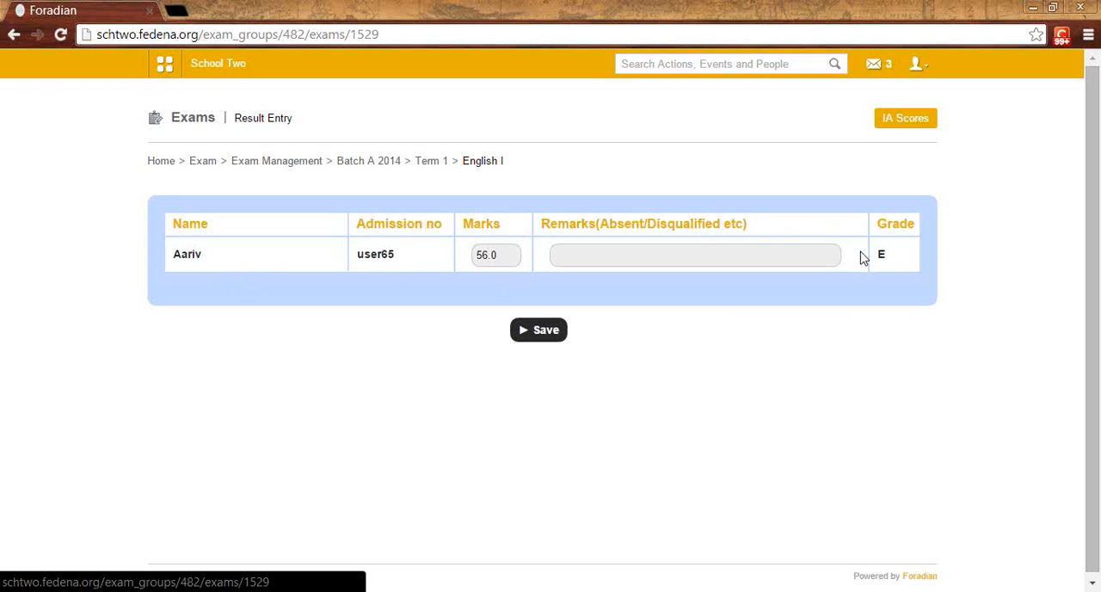
left_click_drag(504, 257, 477, 261)
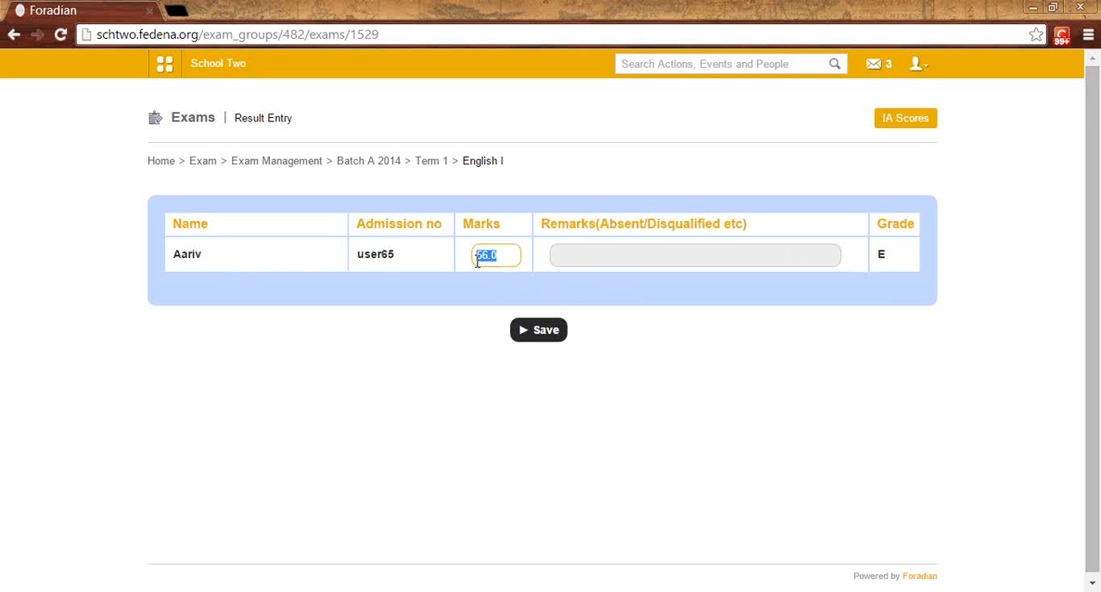
left_click(507, 255)
left_click(923, 126)
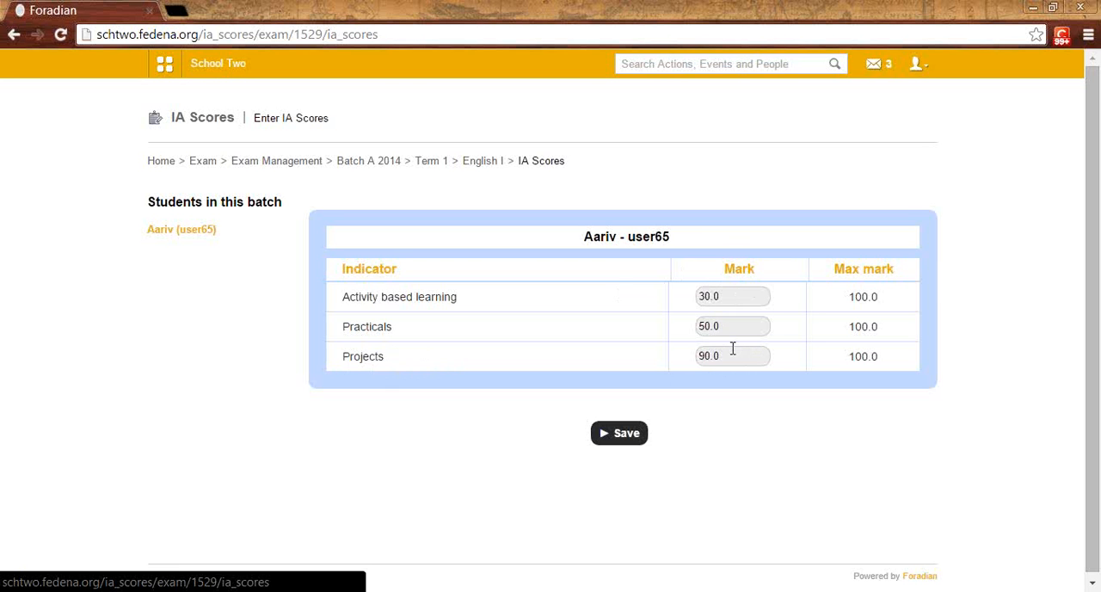
left_click_drag(733, 355, 698, 358)
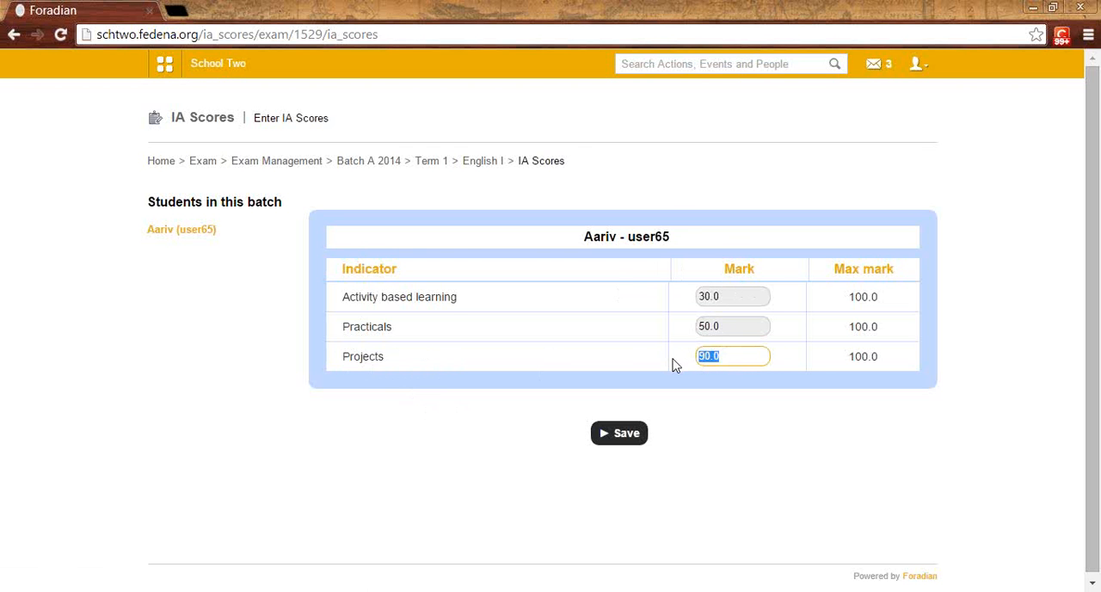
Step: Return to the Term 1 exam, open English II, and examine its result entry and internal assessment scores
left_click(423, 163)
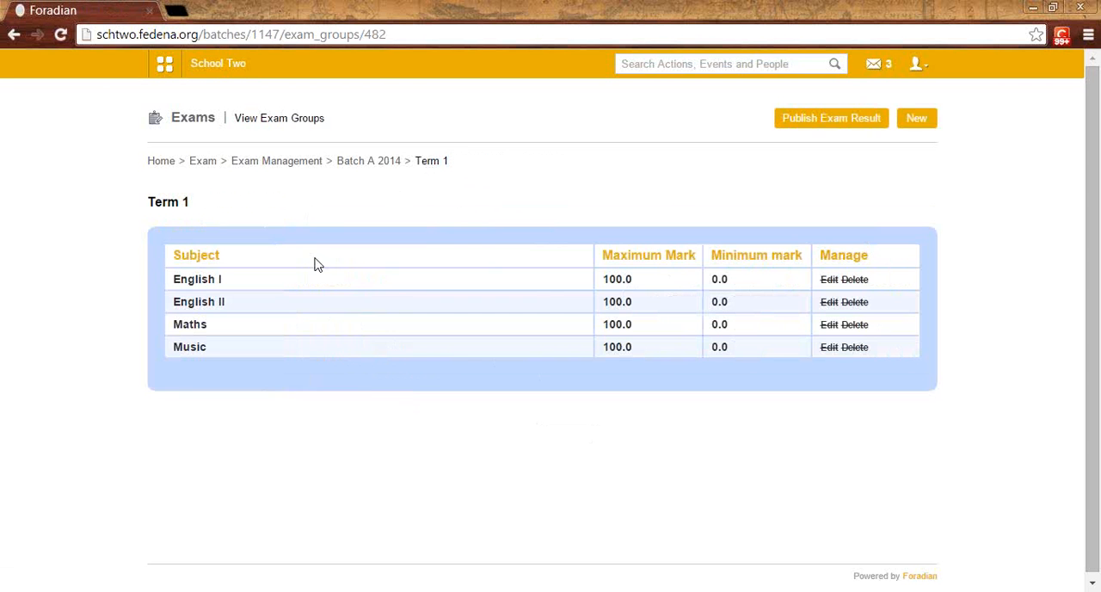
left_click(206, 308)
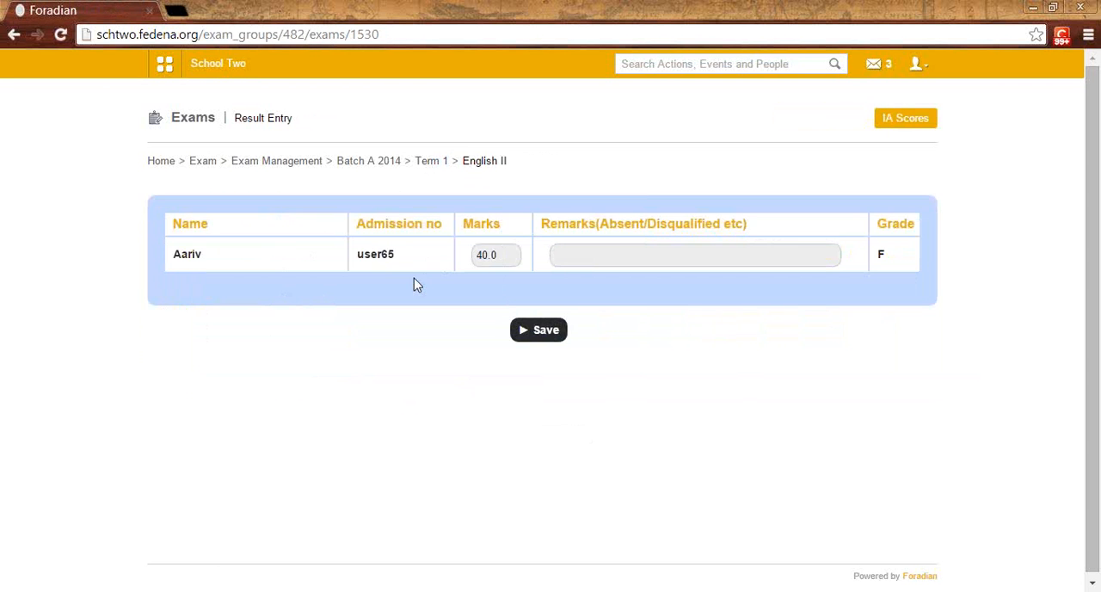
left_click(902, 129)
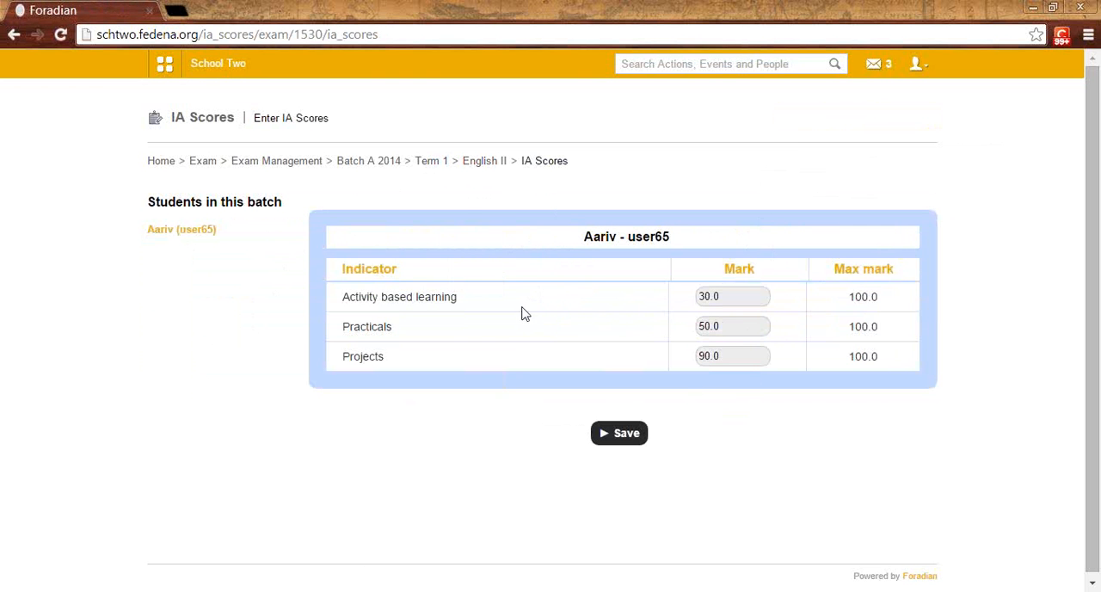
Step: Return through Term 1 and Batch A 2014 to the Exam home page, open the Reports center, and find ICSE Reports
left_click(437, 162)
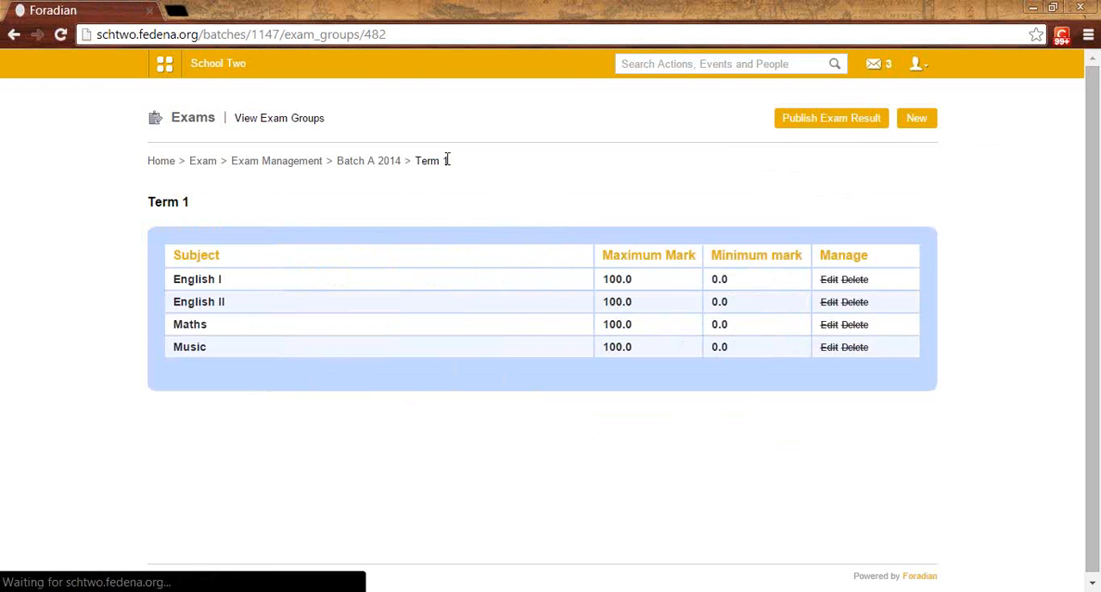
left_click(395, 163)
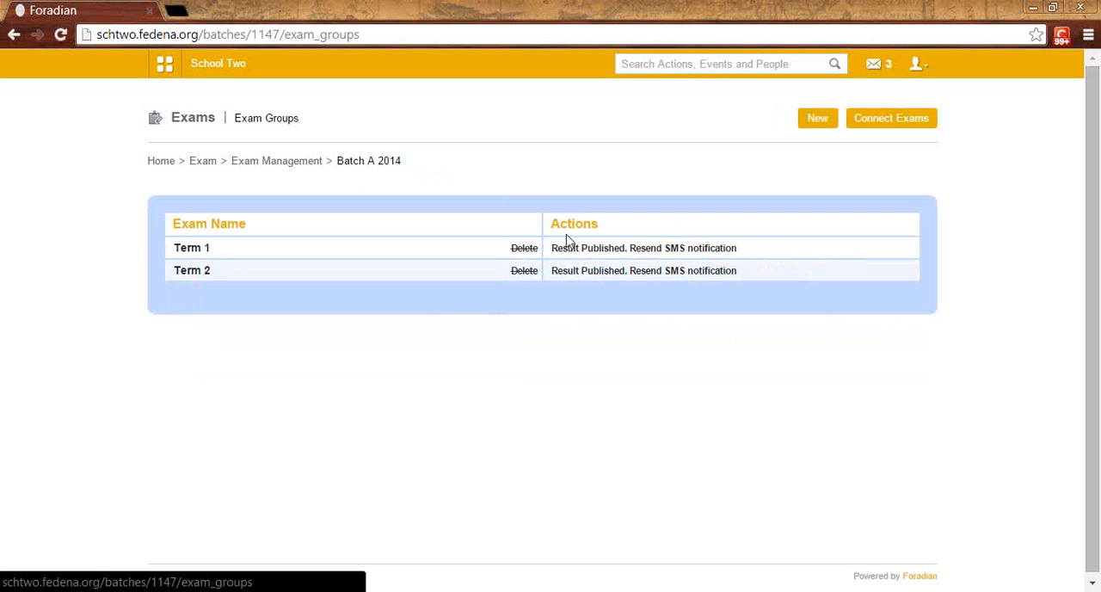
left_click(278, 169)
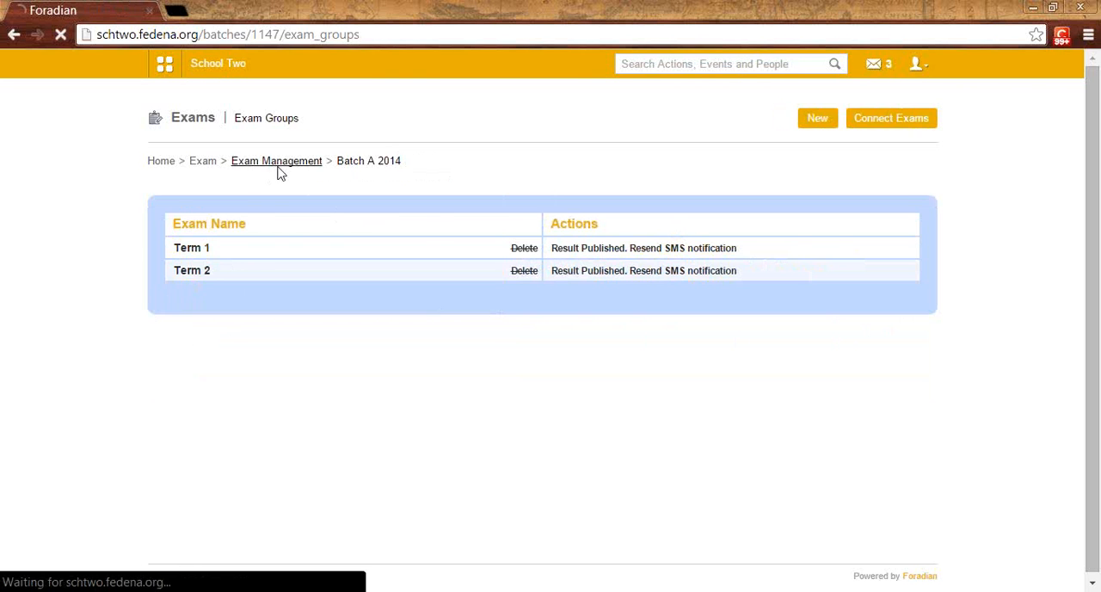
left_click(206, 167)
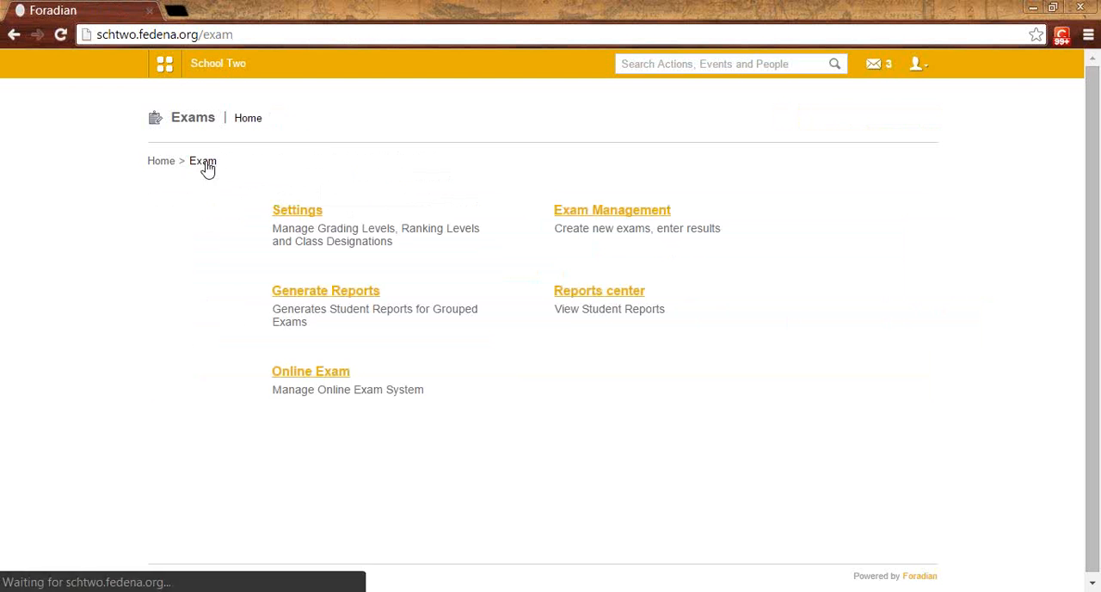
left_click(593, 293)
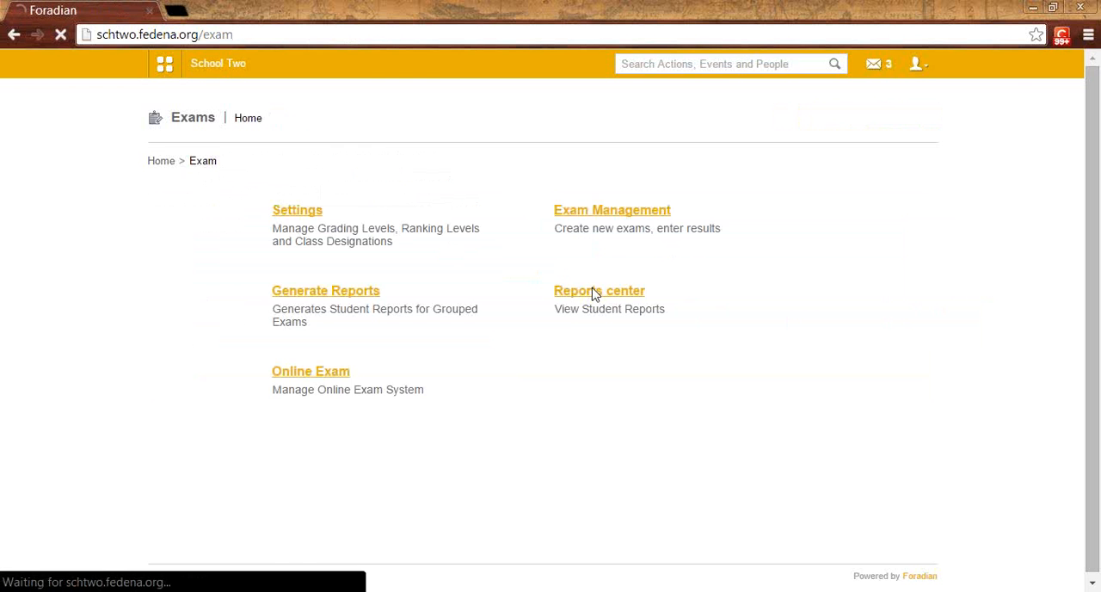
scroll(593, 294, "down", 2)
scroll(594, 294, "down", 1)
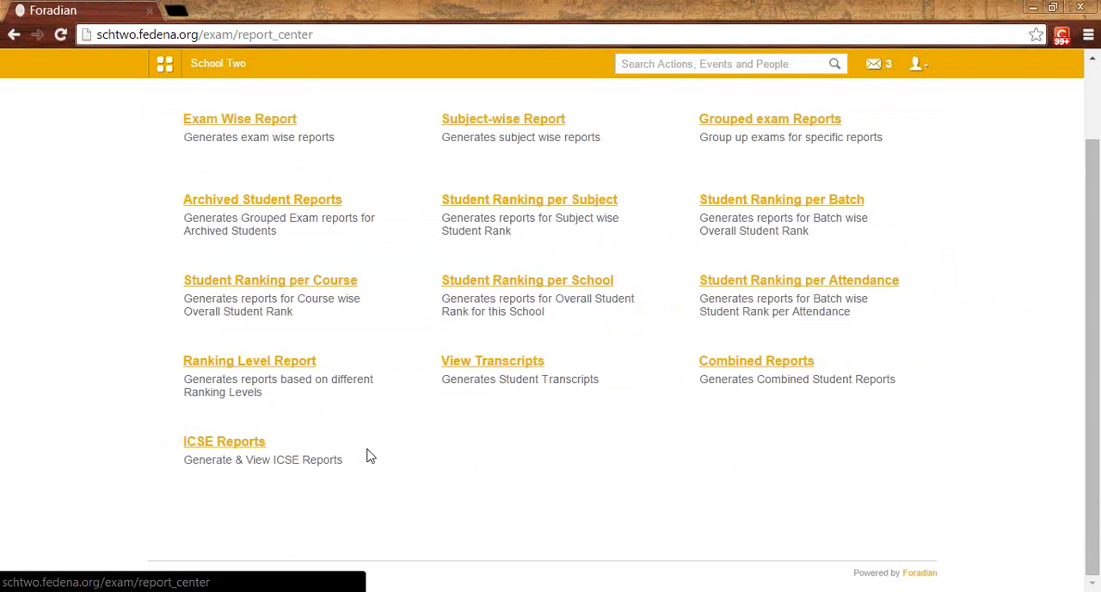
Step: Open ICSE Reports and generate the ICSE exam report for course Standard 1, batch S1 - A 2014
left_click(258, 444)
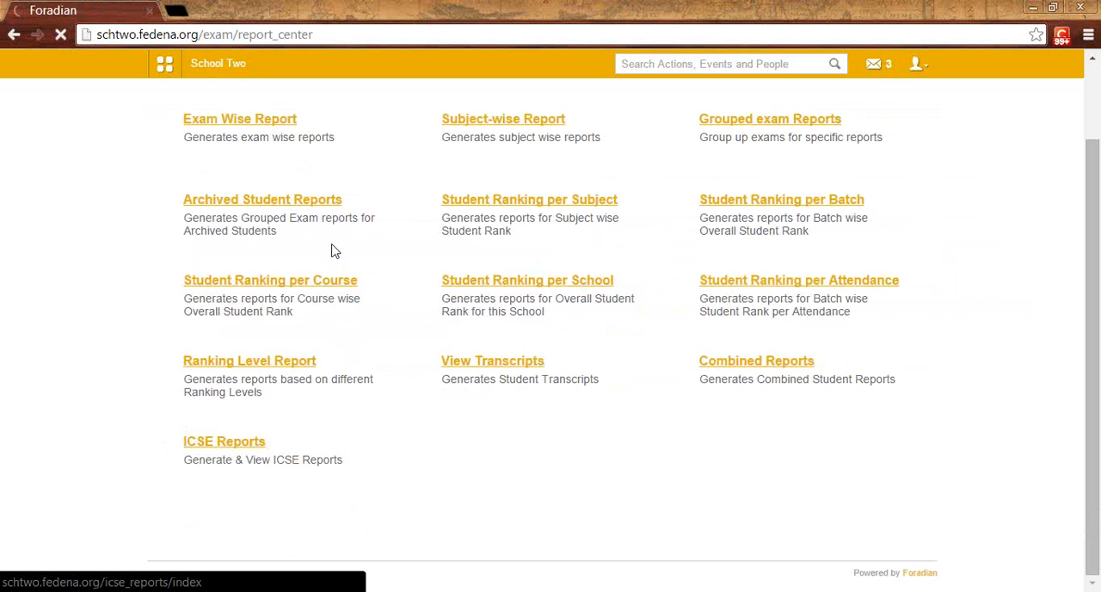
scroll(396, 224, "up", 1)
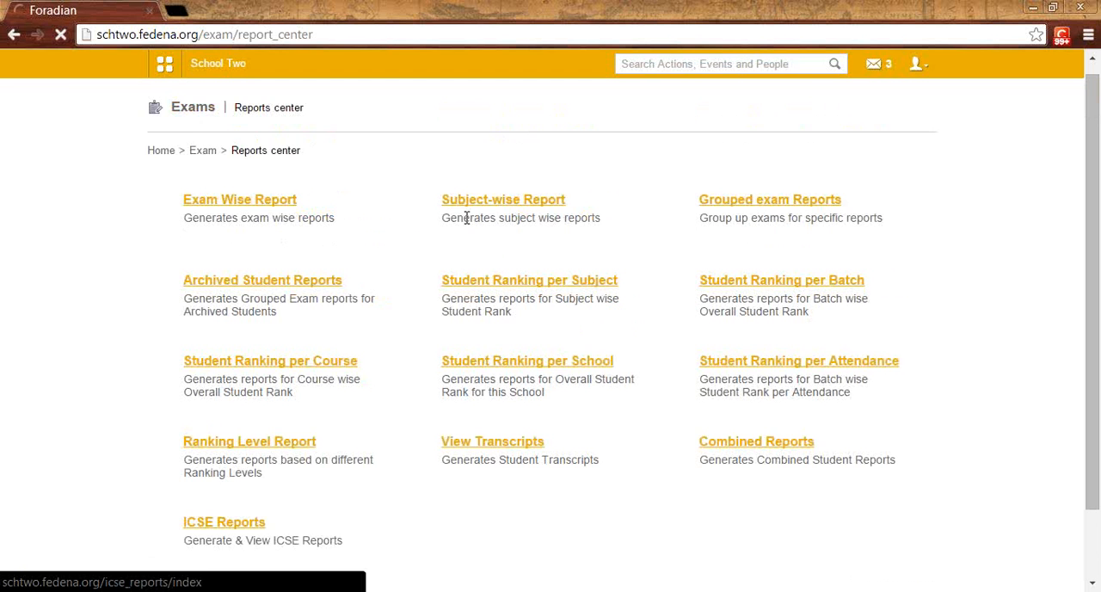
scroll(453, 232, "down", 2)
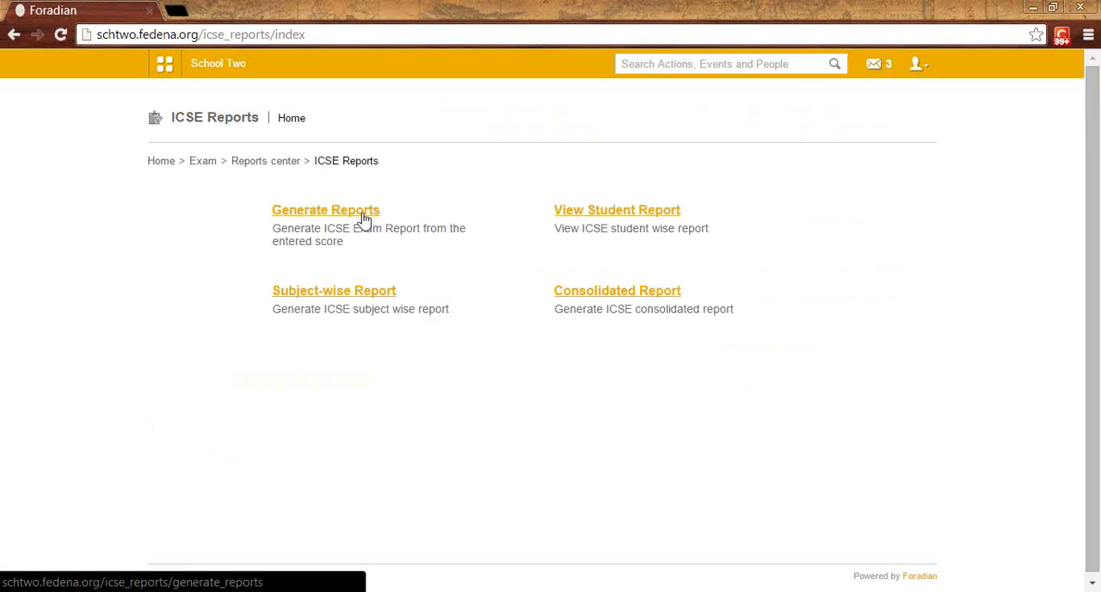
left_click(362, 217)
left_click(362, 219)
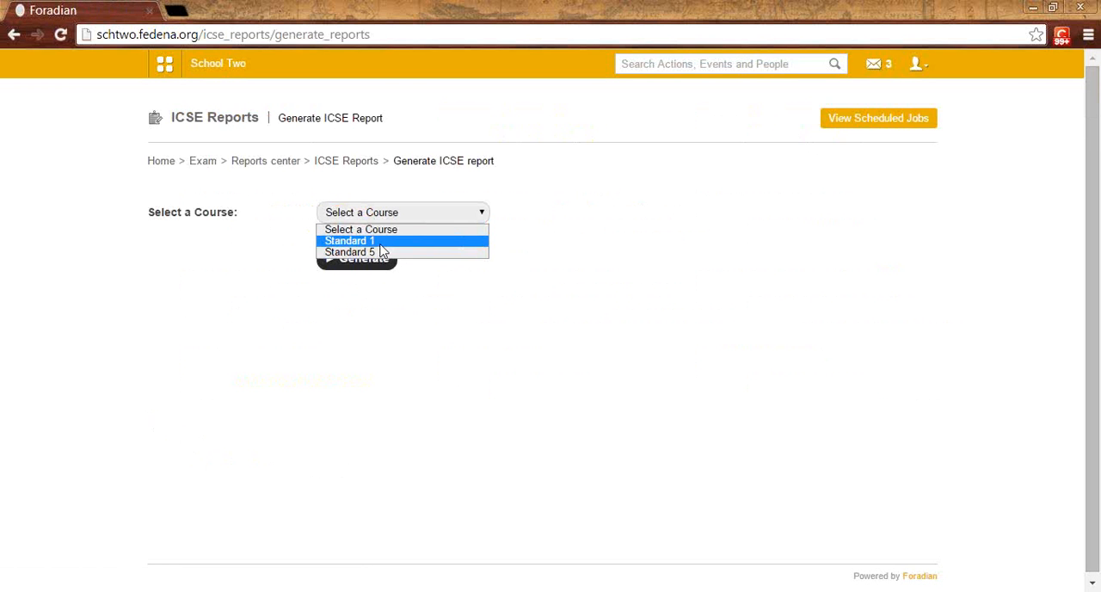
left_click(381, 242)
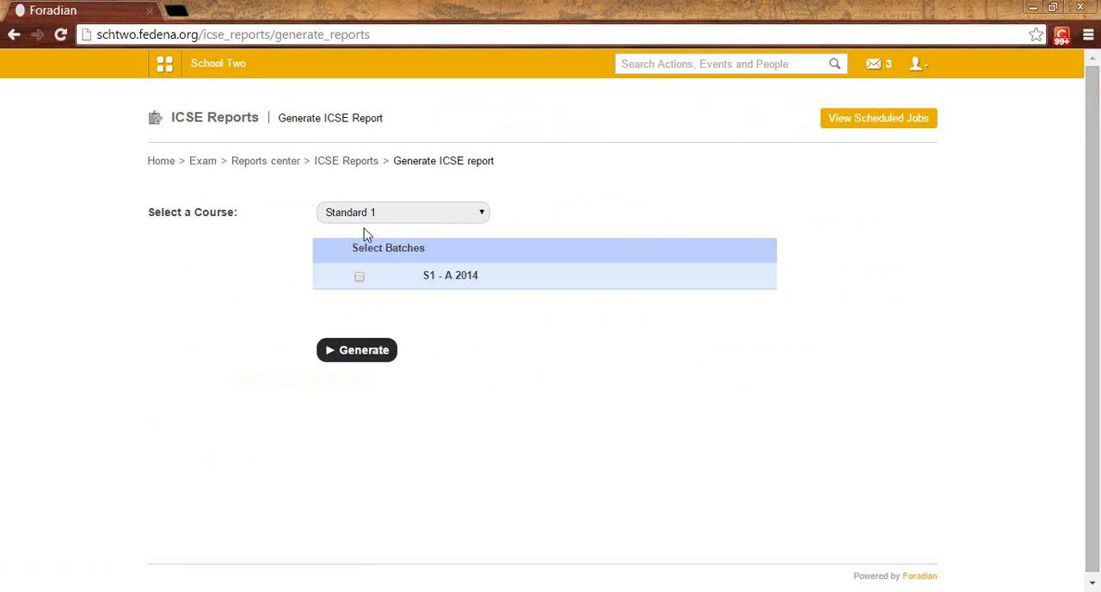
left_click(360, 279)
left_click(375, 353)
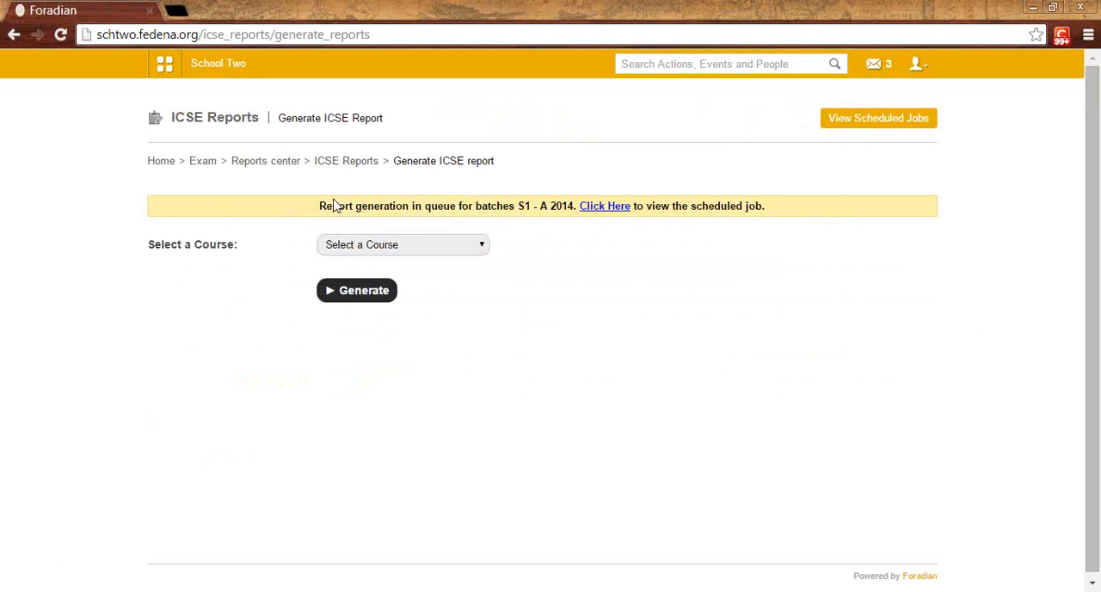
Step: Check the scheduled job for the batch's report generation and return to the ICSE Reports home page
left_click(623, 214)
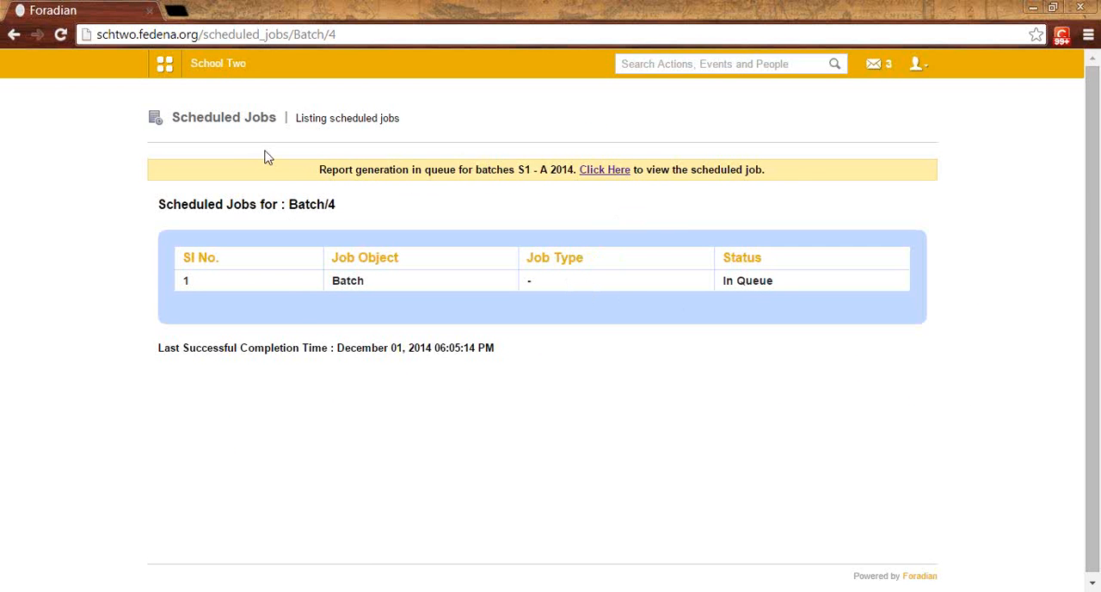
key("alt+Left")
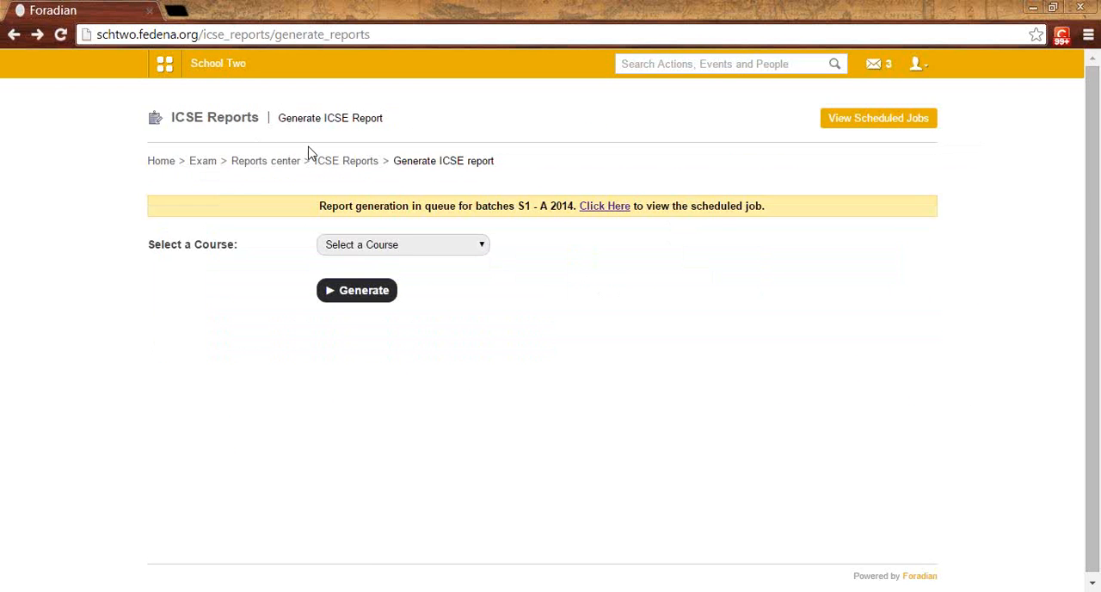
left_click(337, 162)
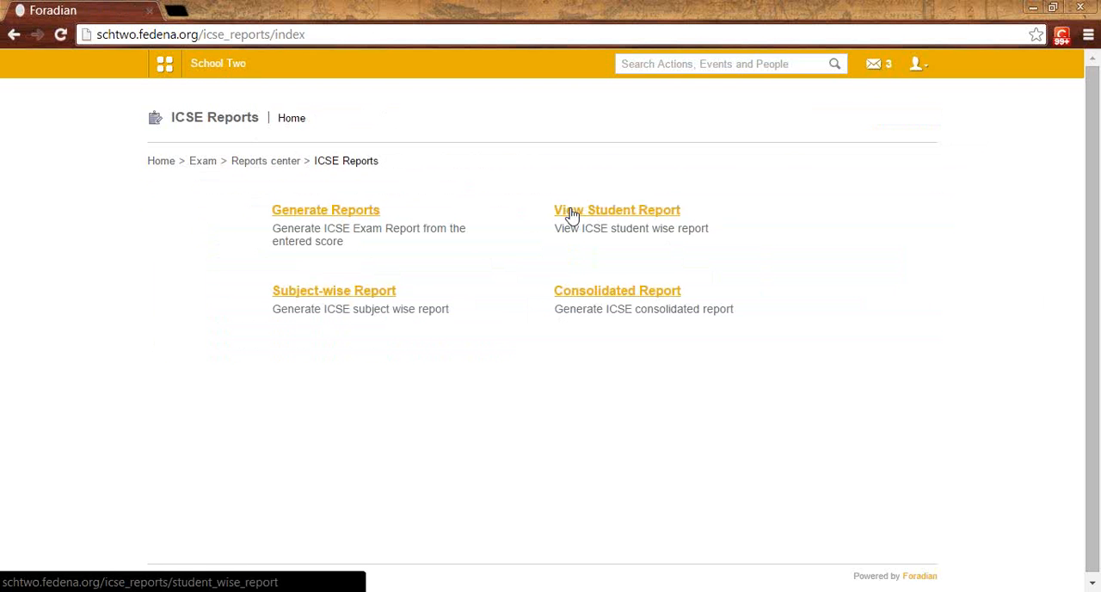
Step: Open the ICSE student-wise report for batch S1 - A 2014
left_click(593, 215)
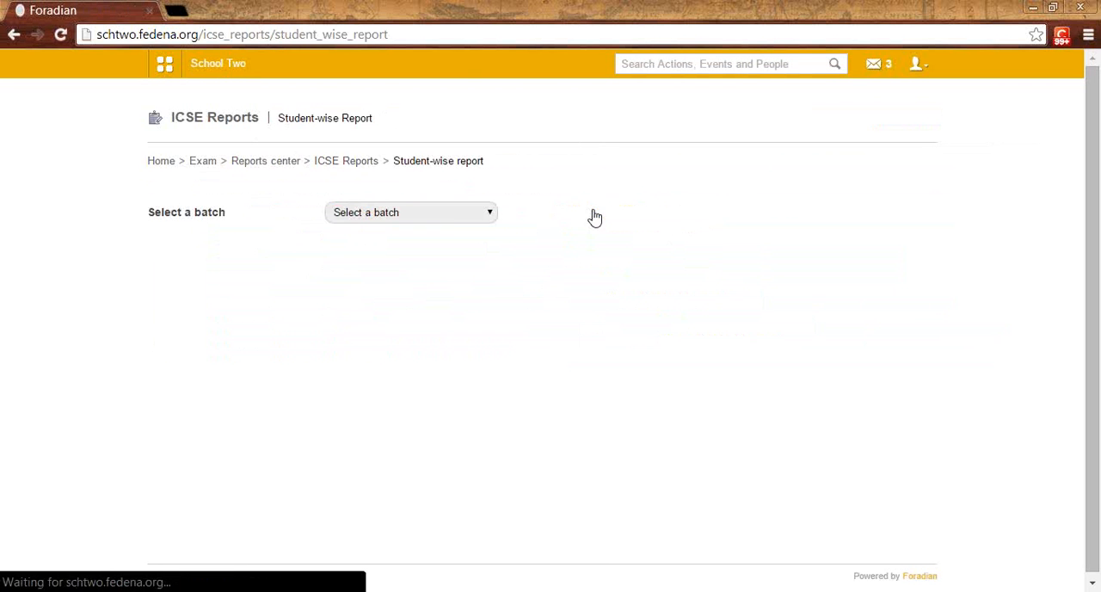
left_click(419, 222)
left_click(413, 241)
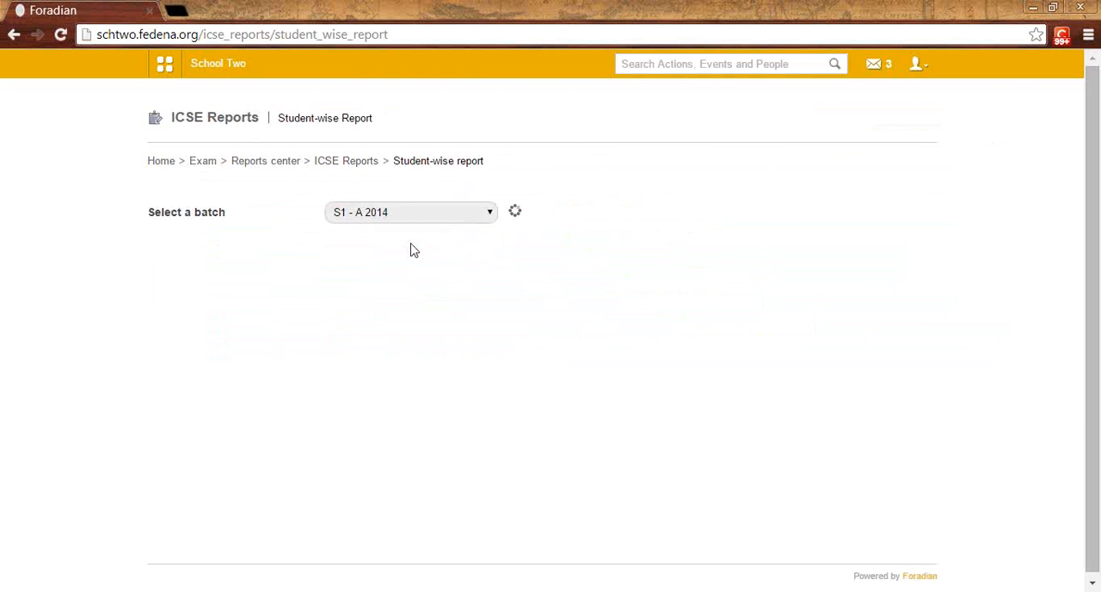
scroll(258, 356, "down", 1)
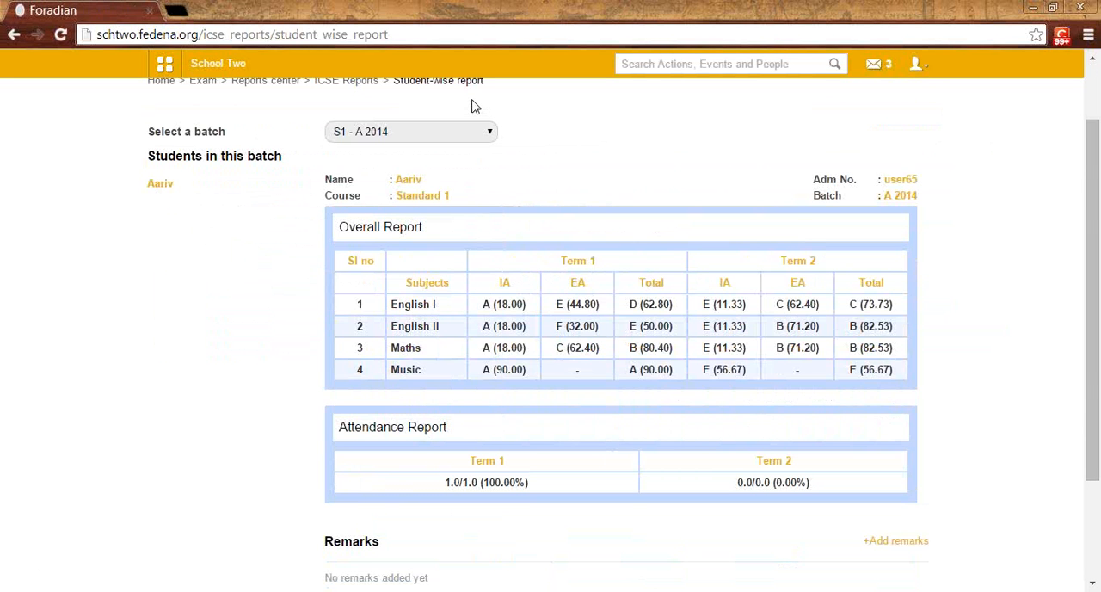
Step: Examine the student's Term 1 and Term 2 subject scores, Music entry, attendance report, remarks section and report export options
left_click_drag(633, 289, 641, 320)
left_click(641, 321)
left_click_drag(425, 371, 395, 378)
scroll(801, 380, "down", 1)
scroll(801, 379, "up", 2)
scroll(801, 378, "down", 2)
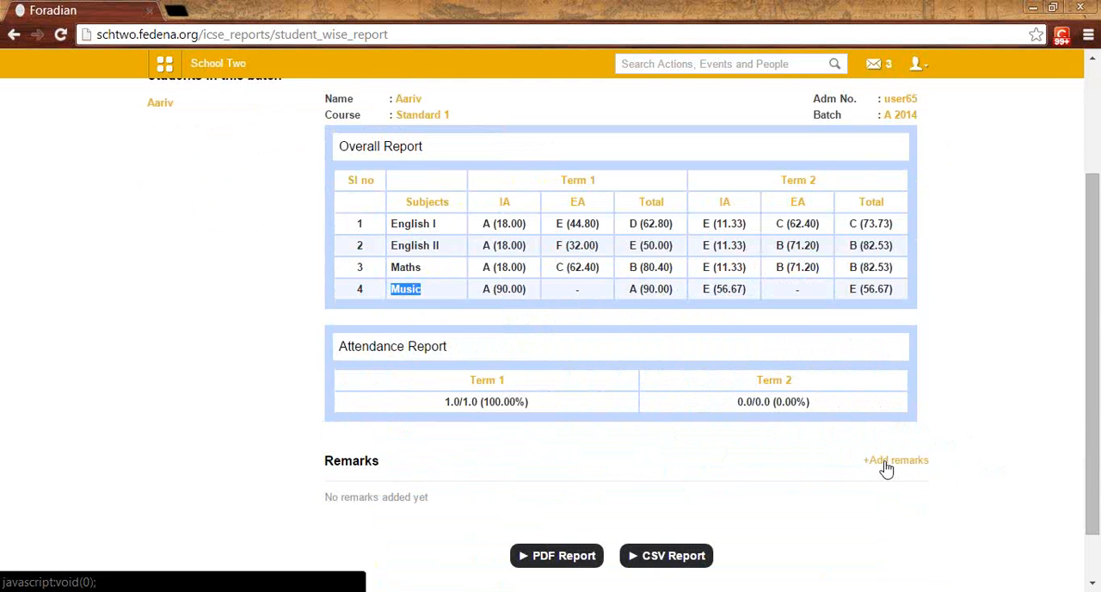
scroll(887, 467, "up", 2)
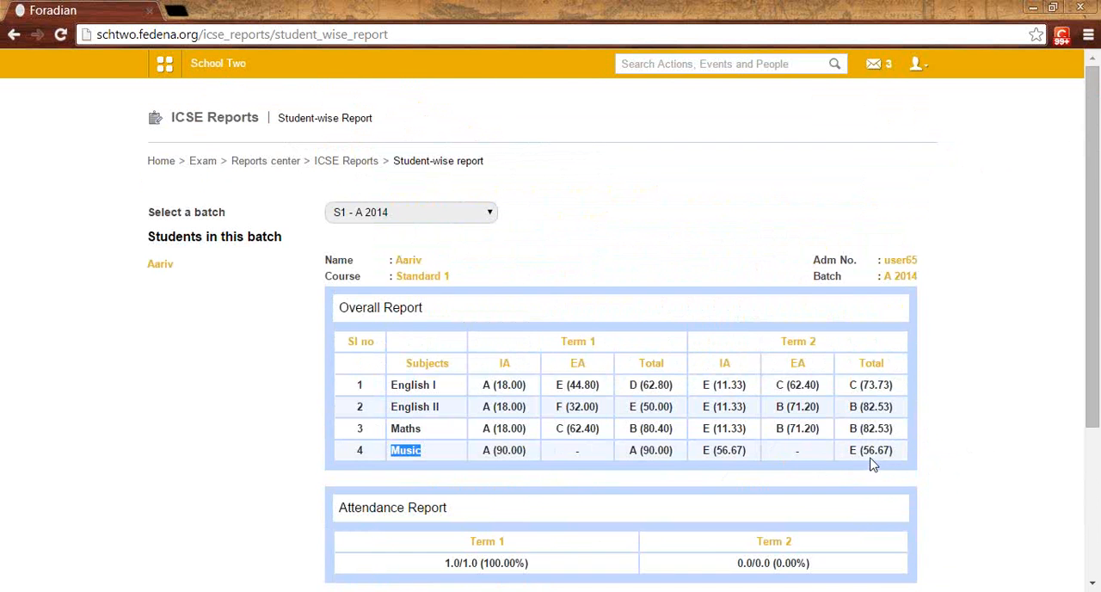
scroll(873, 462, "down", 2)
scroll(870, 464, "up", 2)
scroll(705, 540, "down", 3)
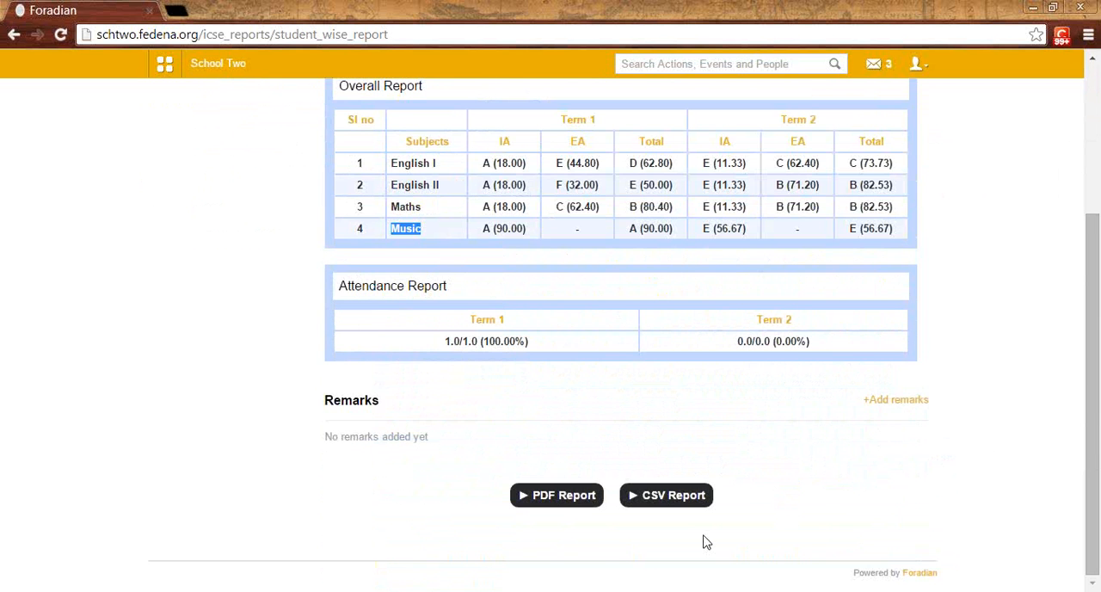
scroll(661, 489, "up", 3)
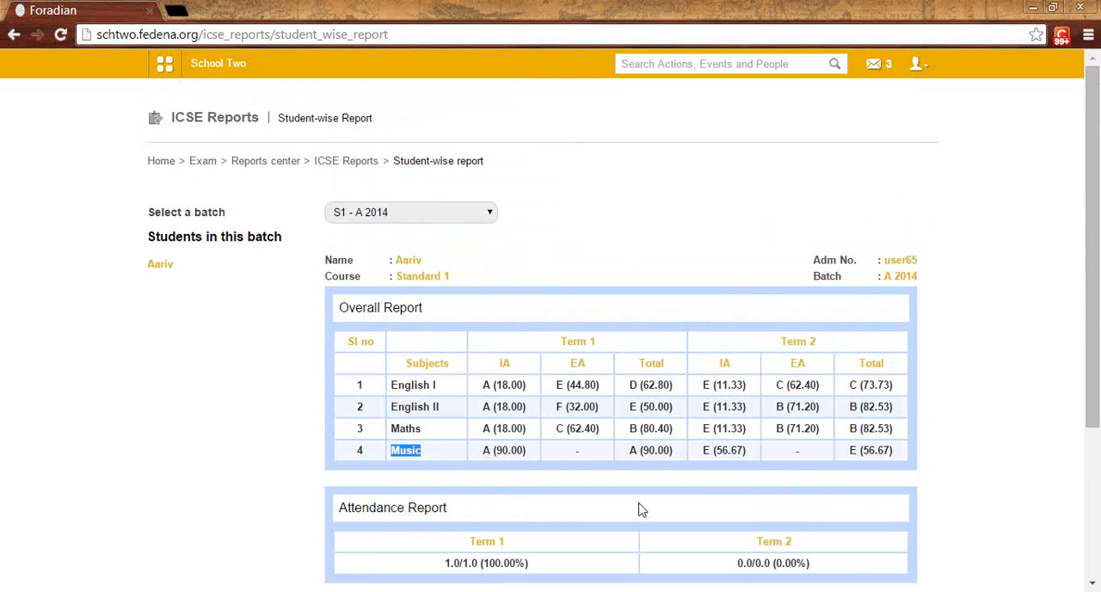
Step: View the ICSE subject-wise Internal Mark report for Standard 1, batch S1 - A 2014, subject English I, after checking the report type choices
left_click(344, 163)
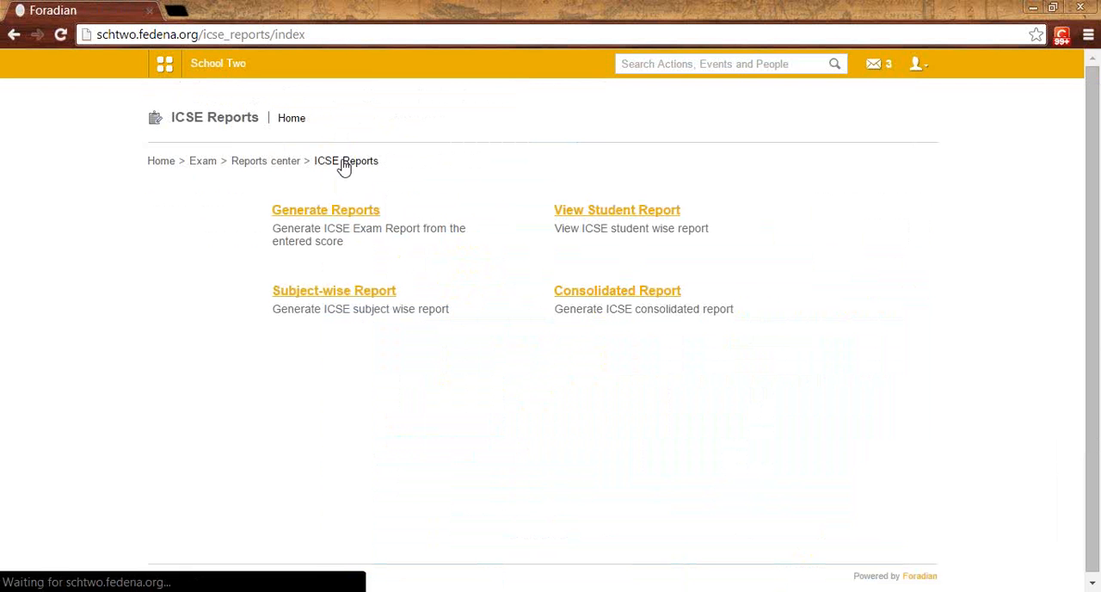
left_click(365, 294)
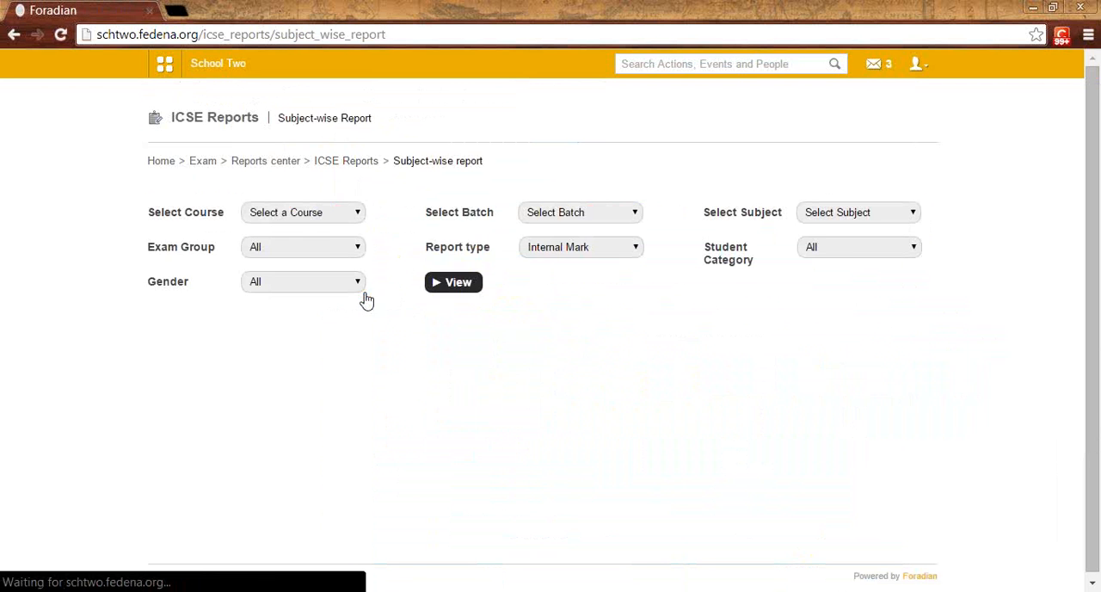
left_click(305, 213)
left_click(309, 242)
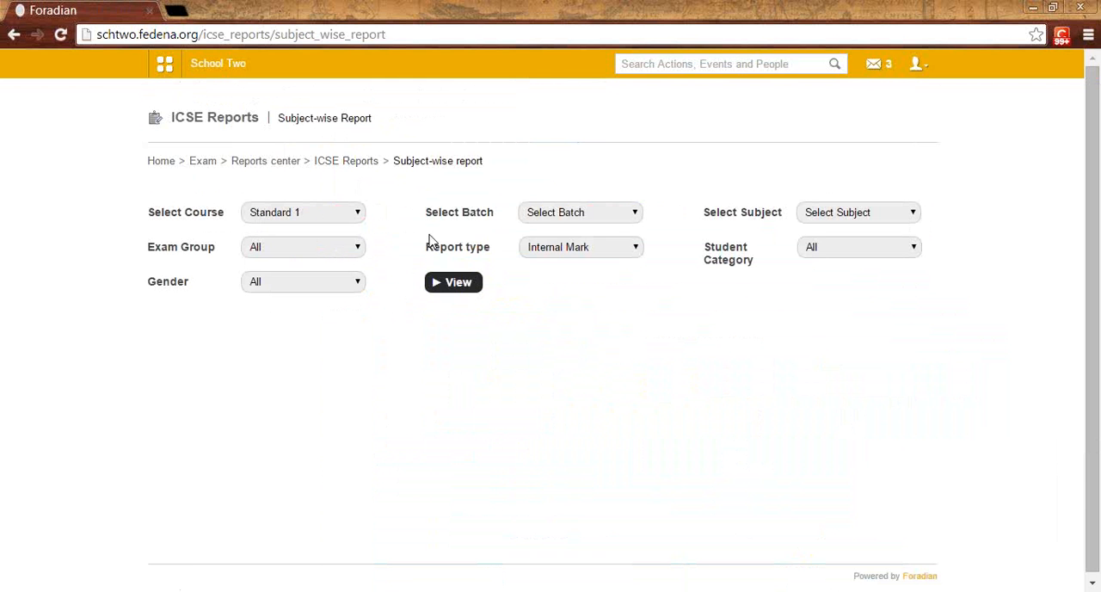
left_click(554, 222)
left_click(563, 242)
left_click(811, 216)
left_click(816, 244)
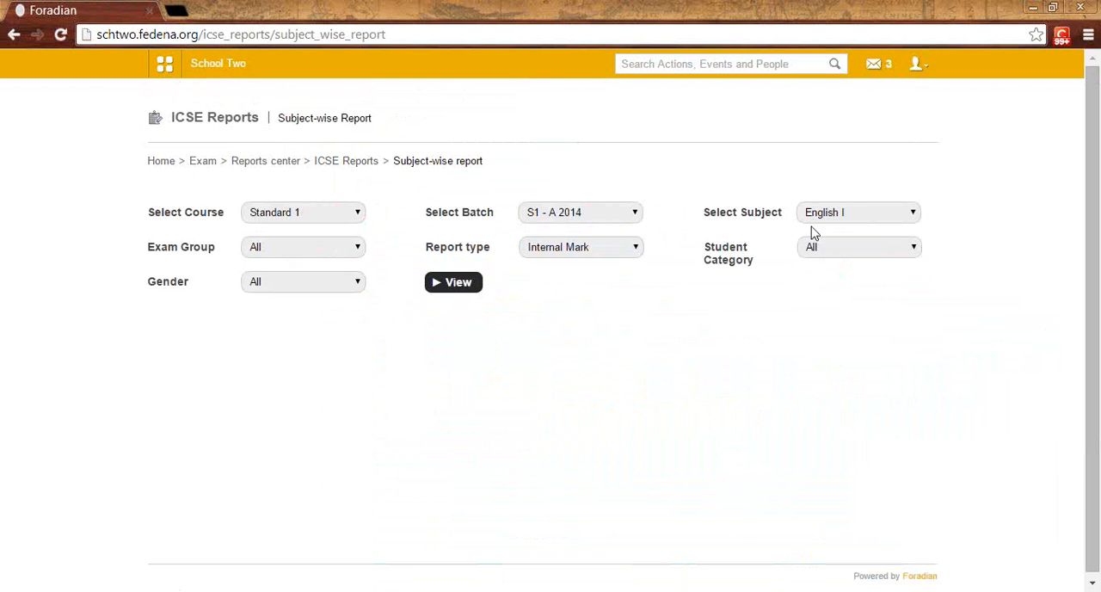
left_click(544, 250)
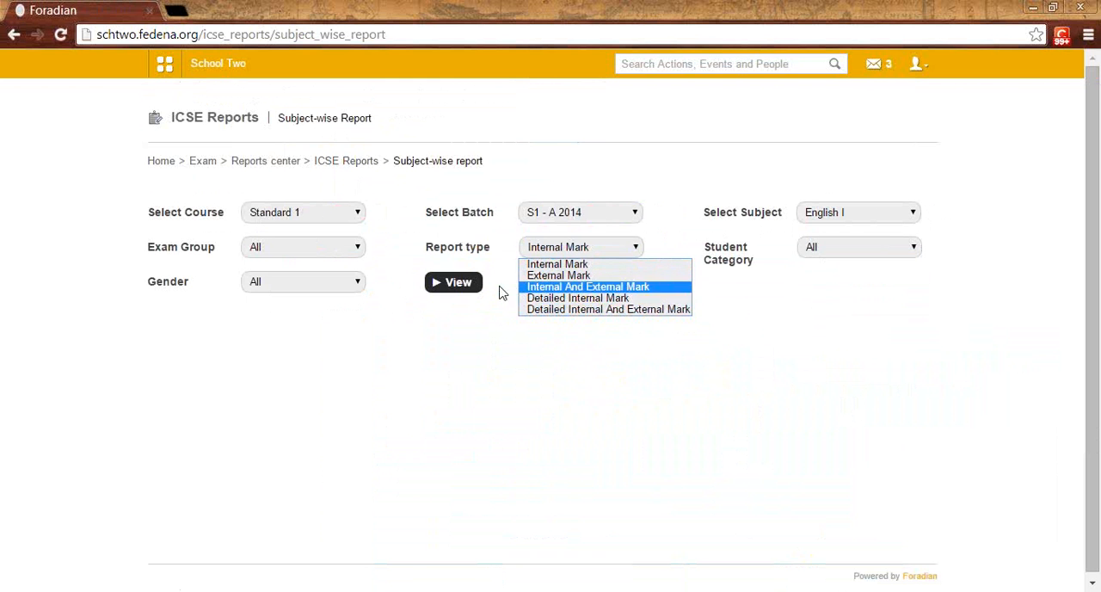
left_click(463, 287)
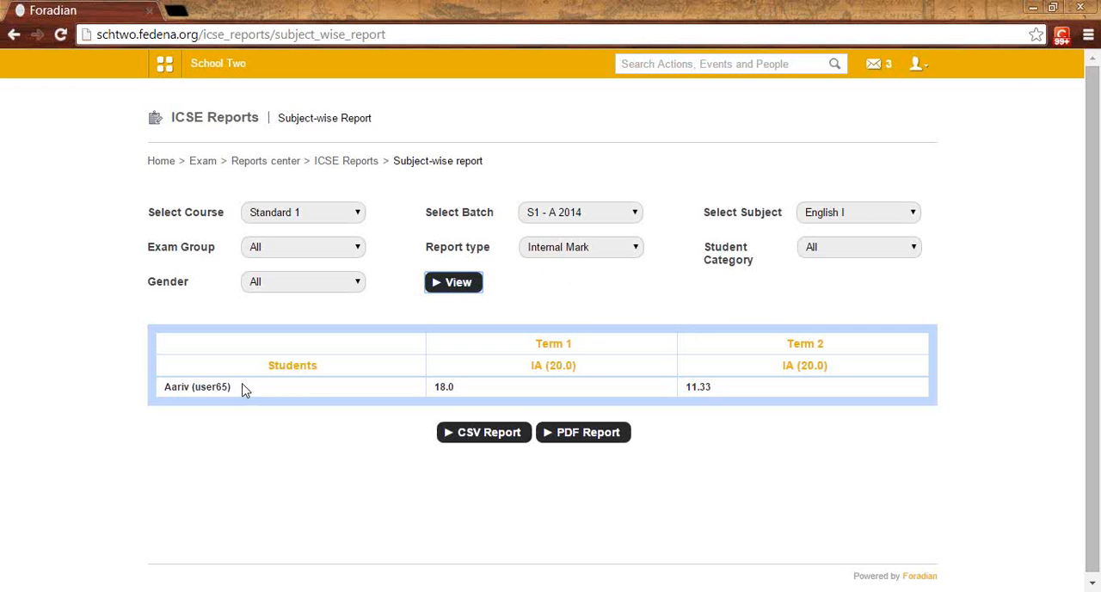
Step: View the ICSE consolidated Internal And External report for Standard 1, batch S1 - A 2014, exam group Term 1
left_click(348, 163)
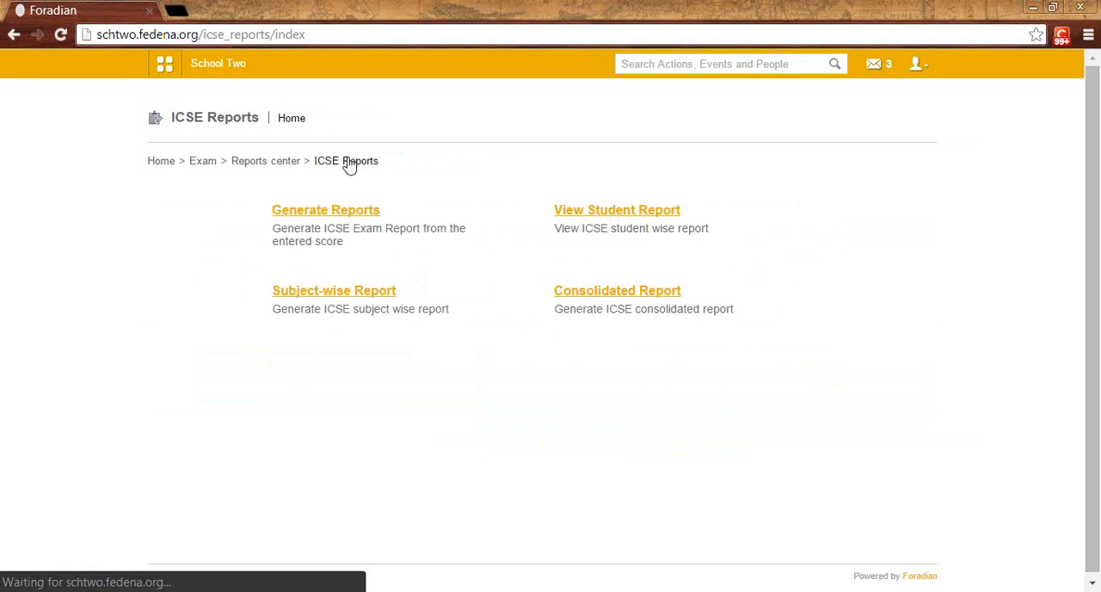
left_click(609, 296)
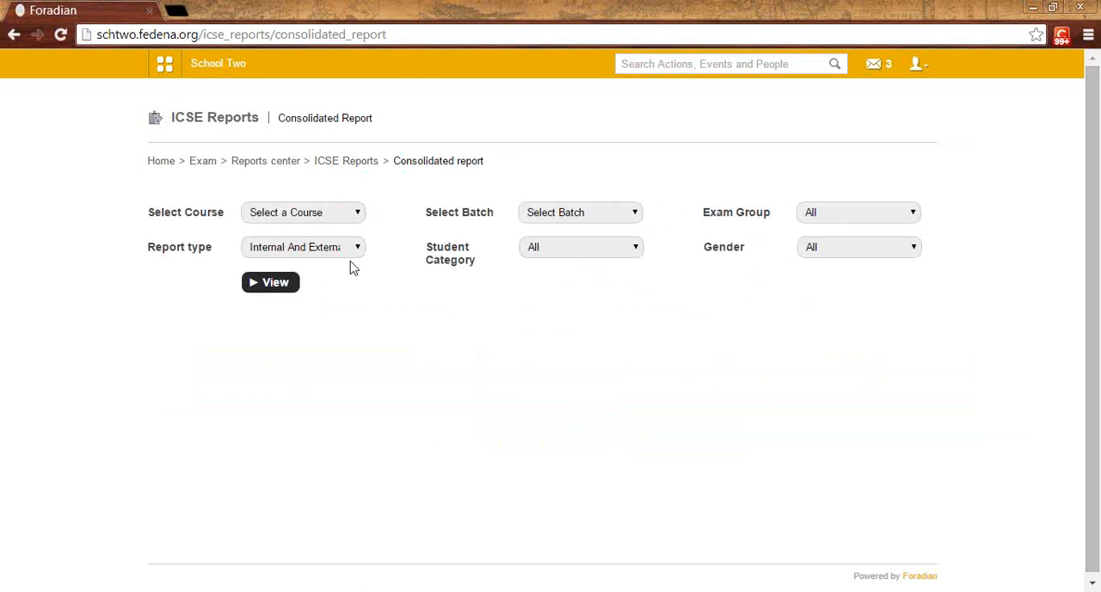
left_click(296, 249)
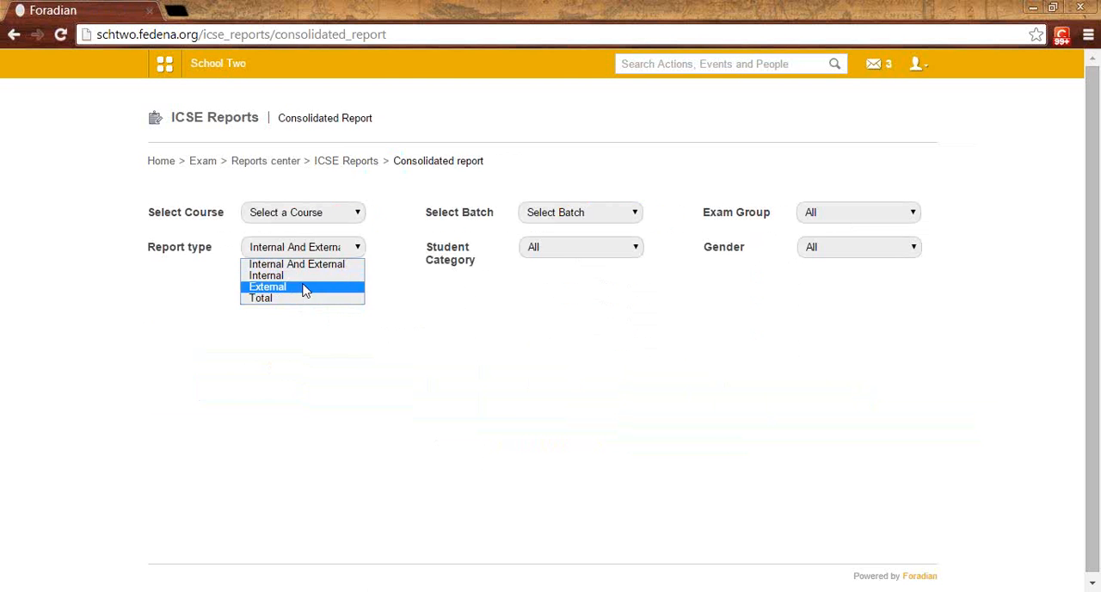
left_click(290, 217)
left_click(297, 240)
left_click(519, 218)
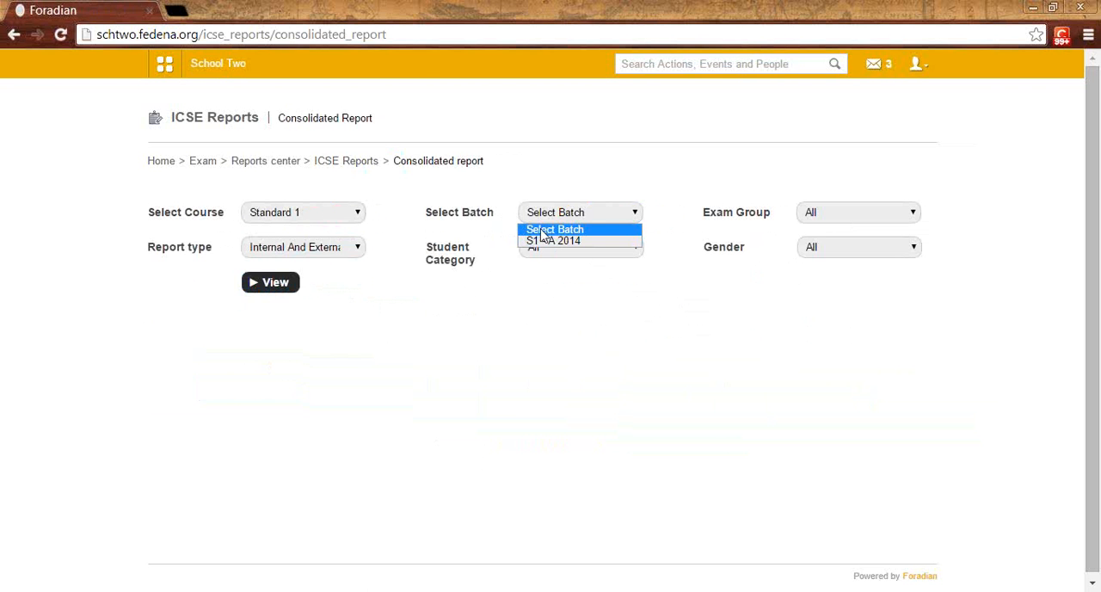
left_click(550, 242)
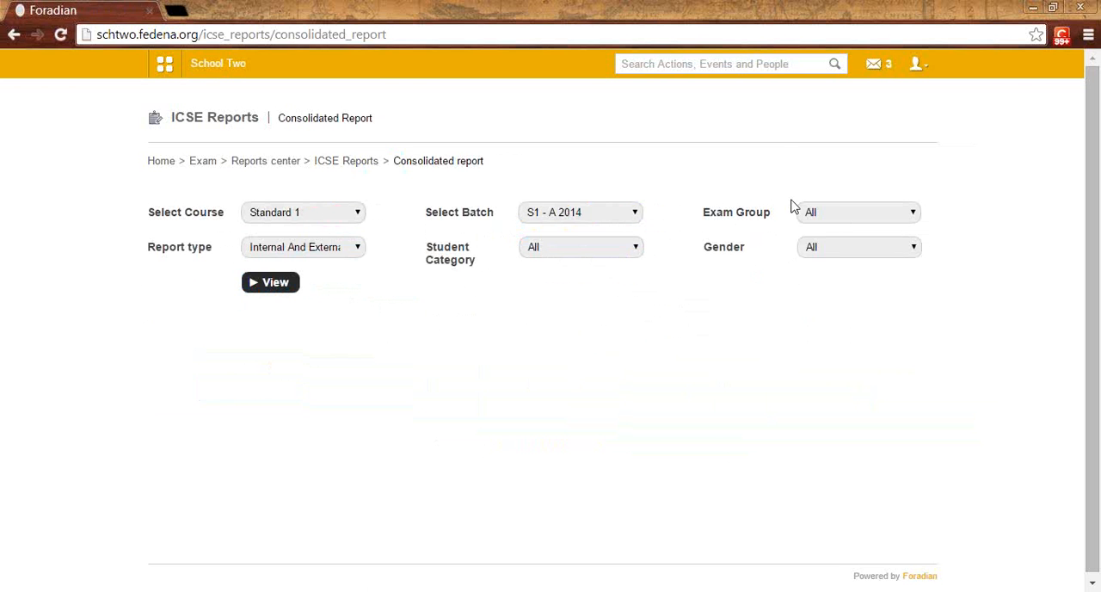
left_click(826, 214)
left_click(822, 241)
left_click(262, 289)
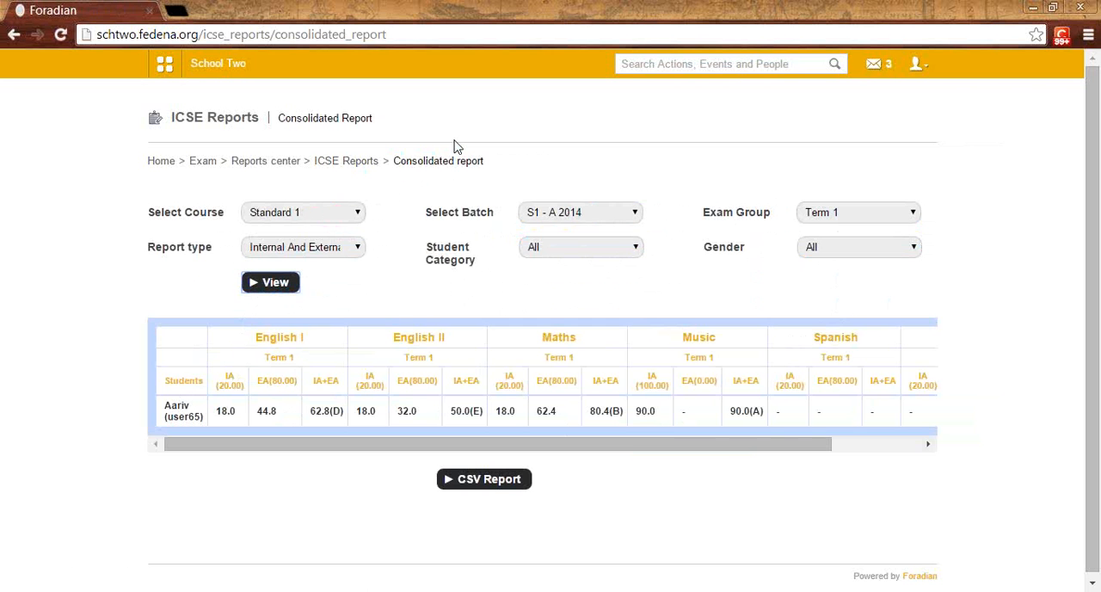
Step: Set the consolidated report's exam group to All and export the report as CSV
left_click(858, 214)
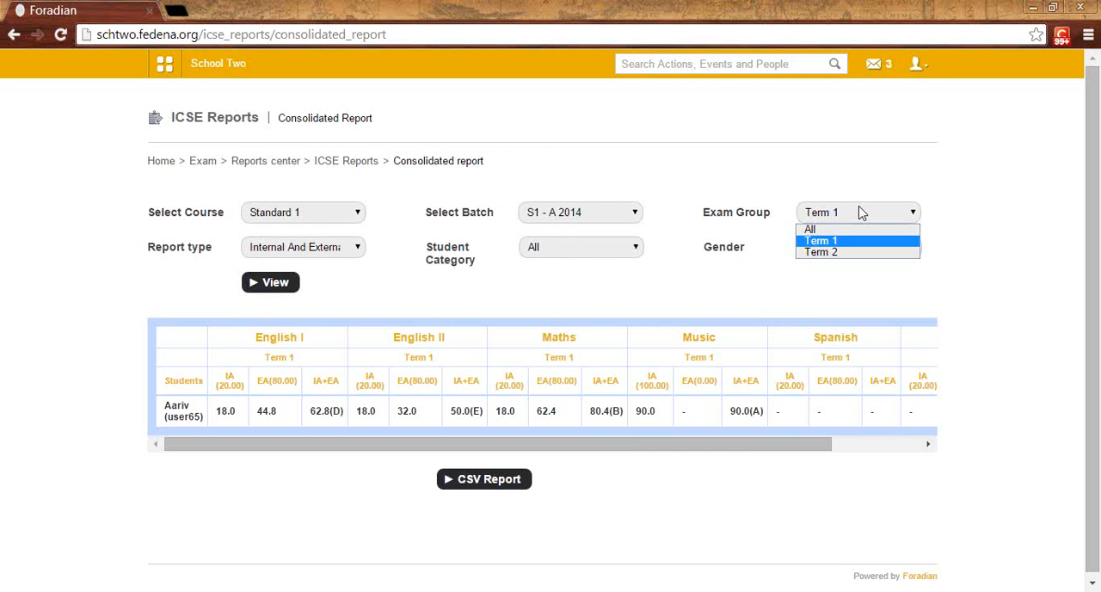
left_click(787, 260)
left_click(818, 214)
left_click(815, 231)
left_click(497, 483)
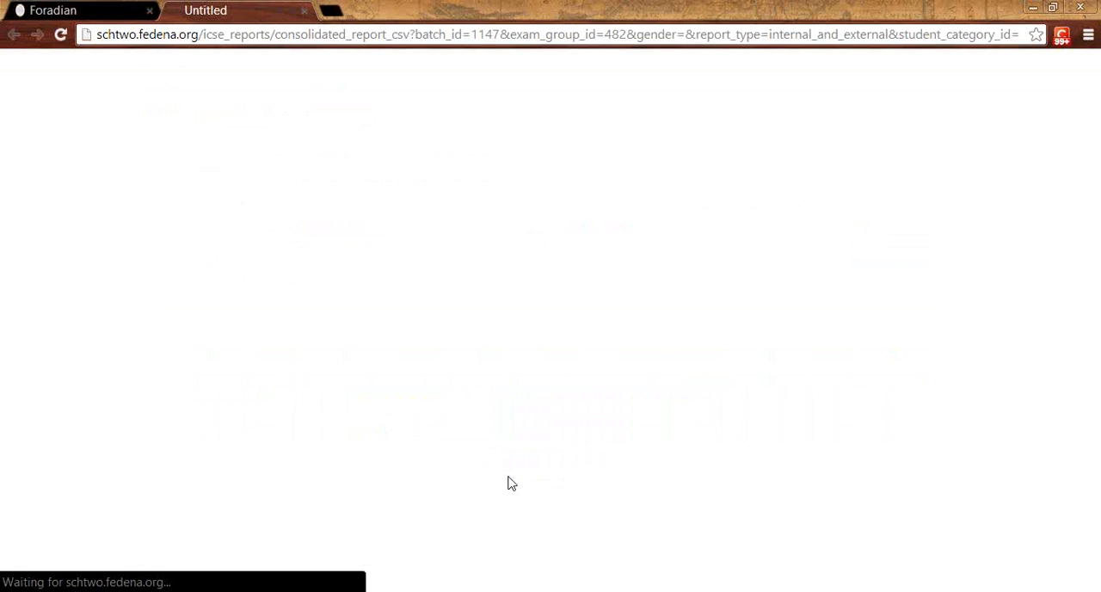